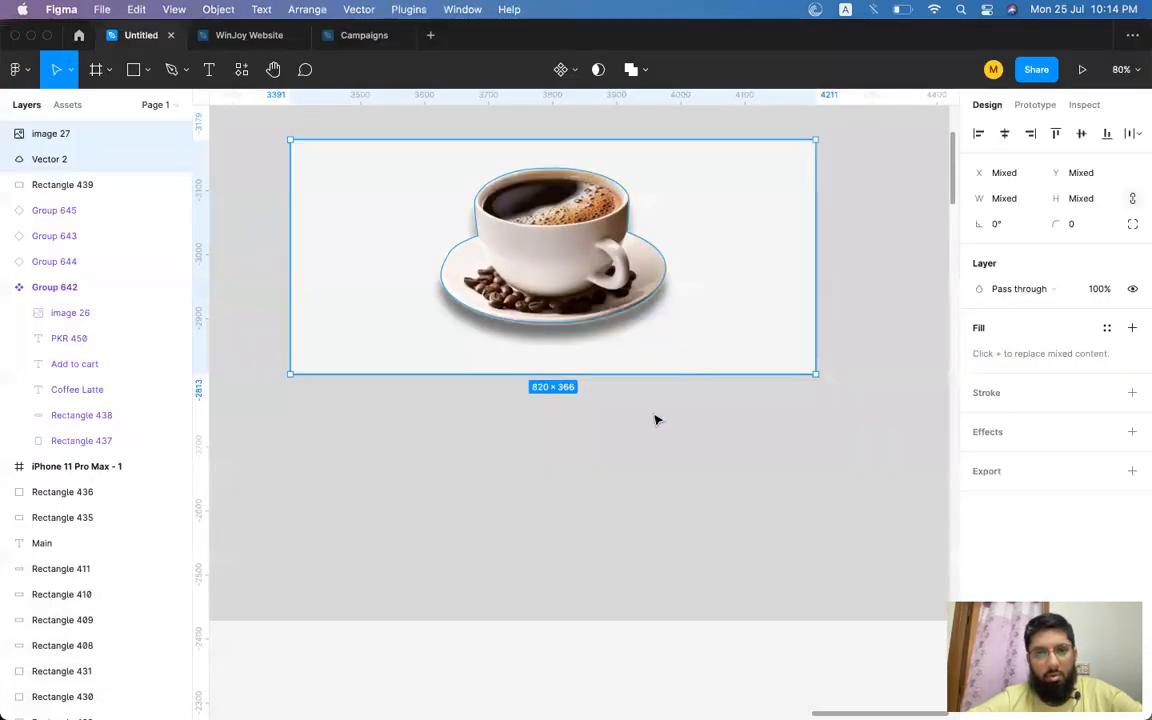
Switch to Figma and undo the last two changes on the canvas.
{"action": "left_click", "coordinate": [655, 420]}
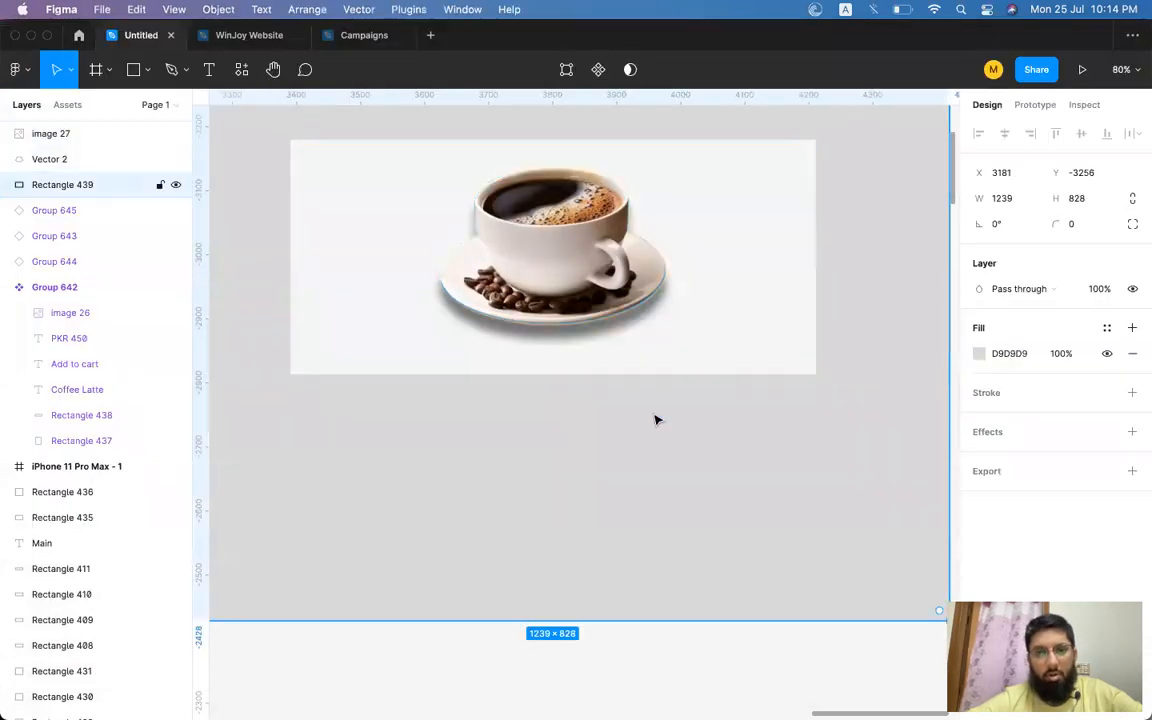
{"action": "left_click", "coordinate": [676, 291]}
{"action": "key", "text": "super+z"}
{"action": "key", "text": "super+z"}
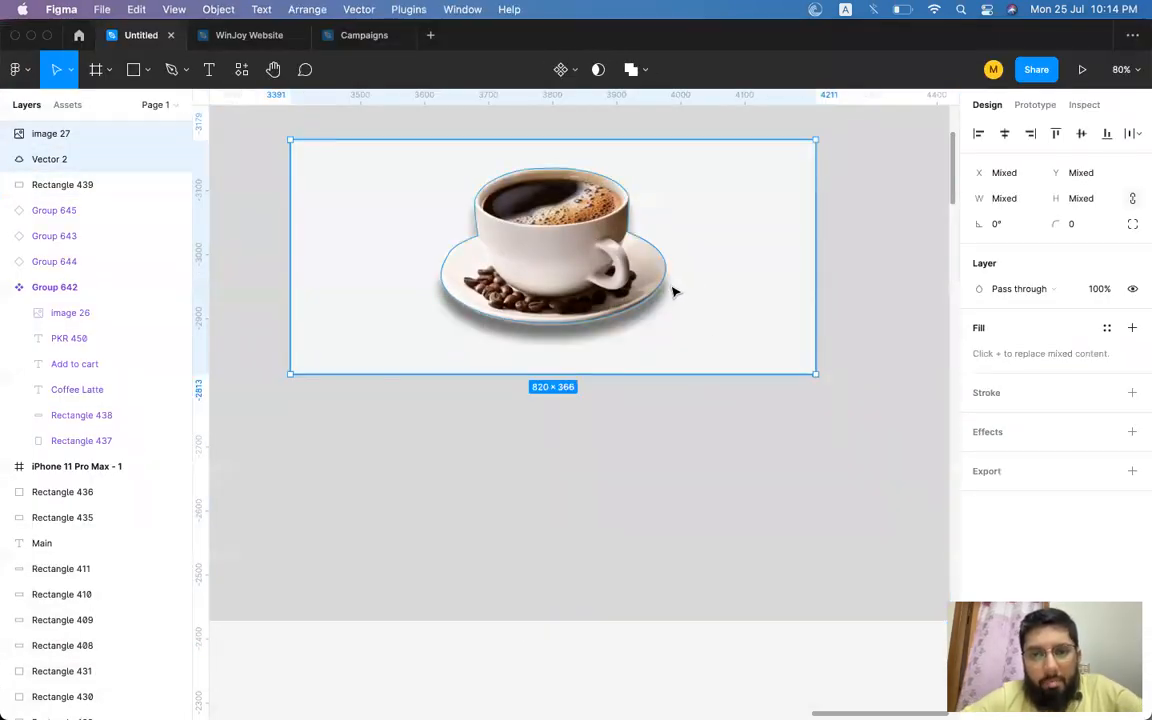
Select the coffee image together with its vector outline and undo two more changes.
{"action": "left_click", "coordinate": [665, 286]}
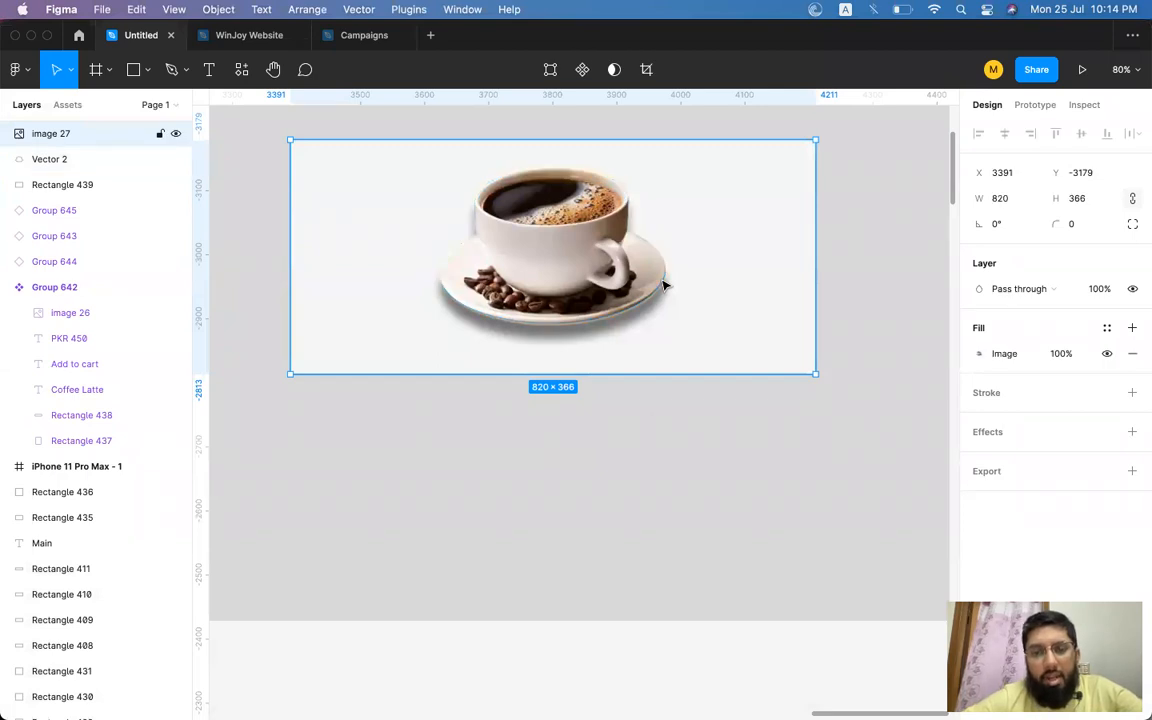
{"action": "left_click", "coordinate": [665, 286], "text": "shift"}
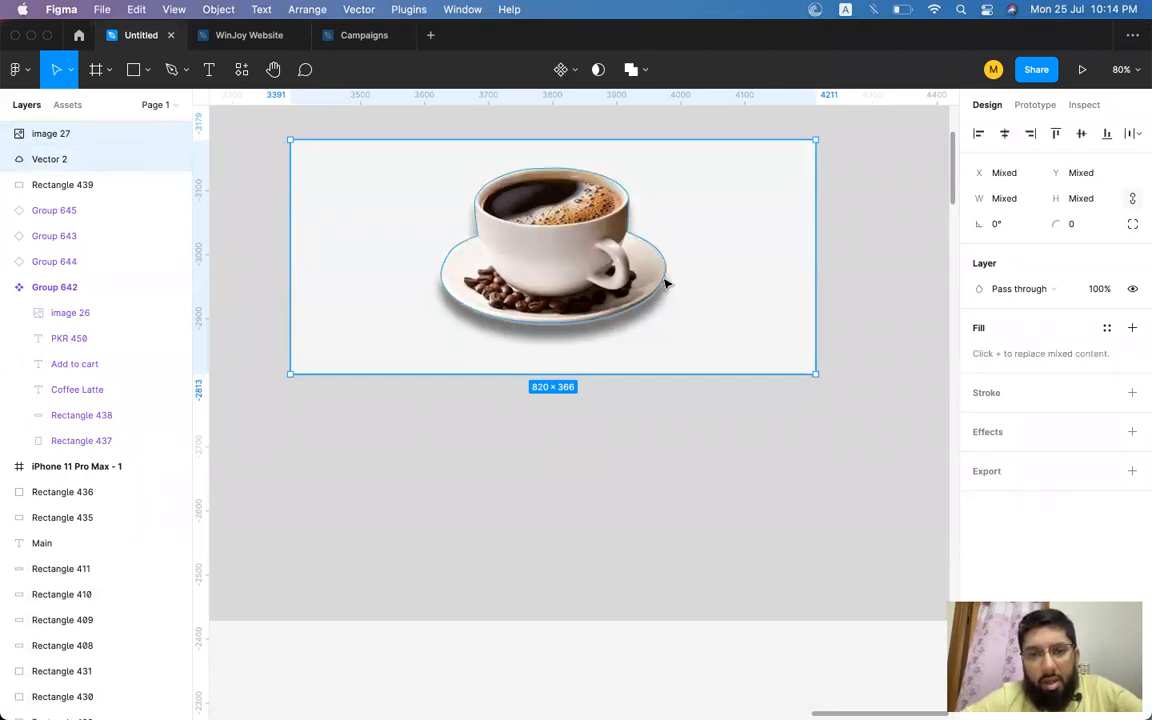
{"action": "key", "text": "super+z"}
{"action": "key", "text": "super+z"}
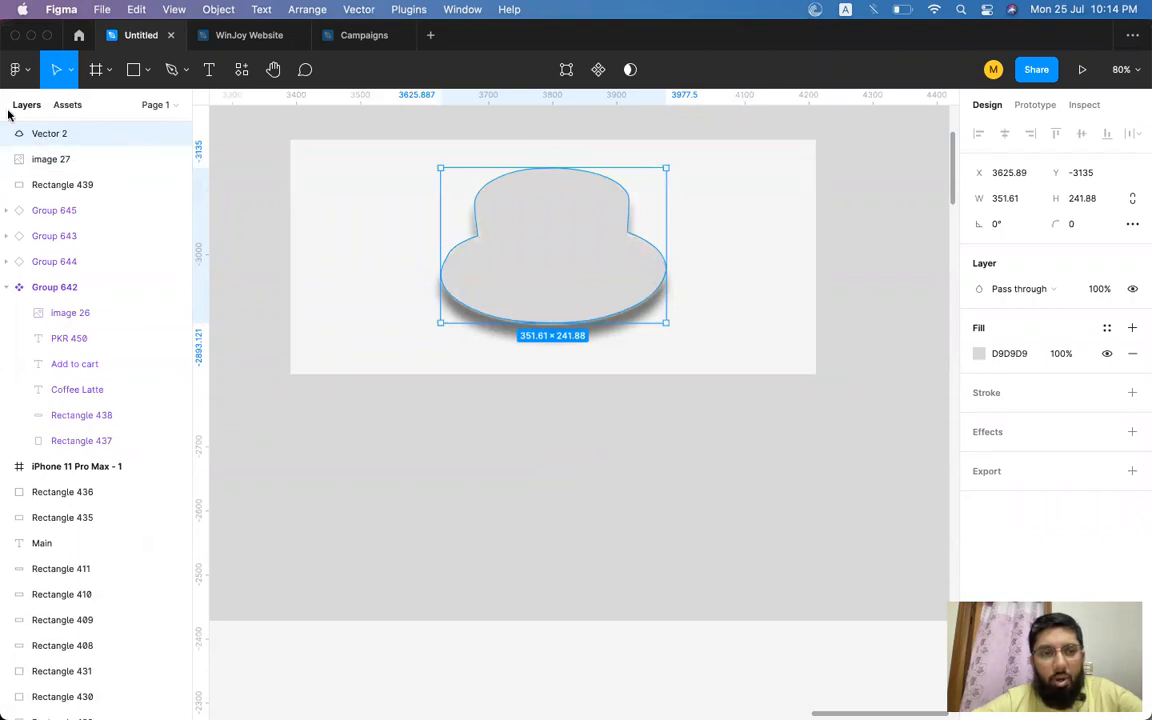
Move the vector outline beneath the coffee image in the layer order and use it as a mask on the image.
{"action": "left_click_drag", "start_coordinate": [85, 141], "coordinate": [85, 177]}
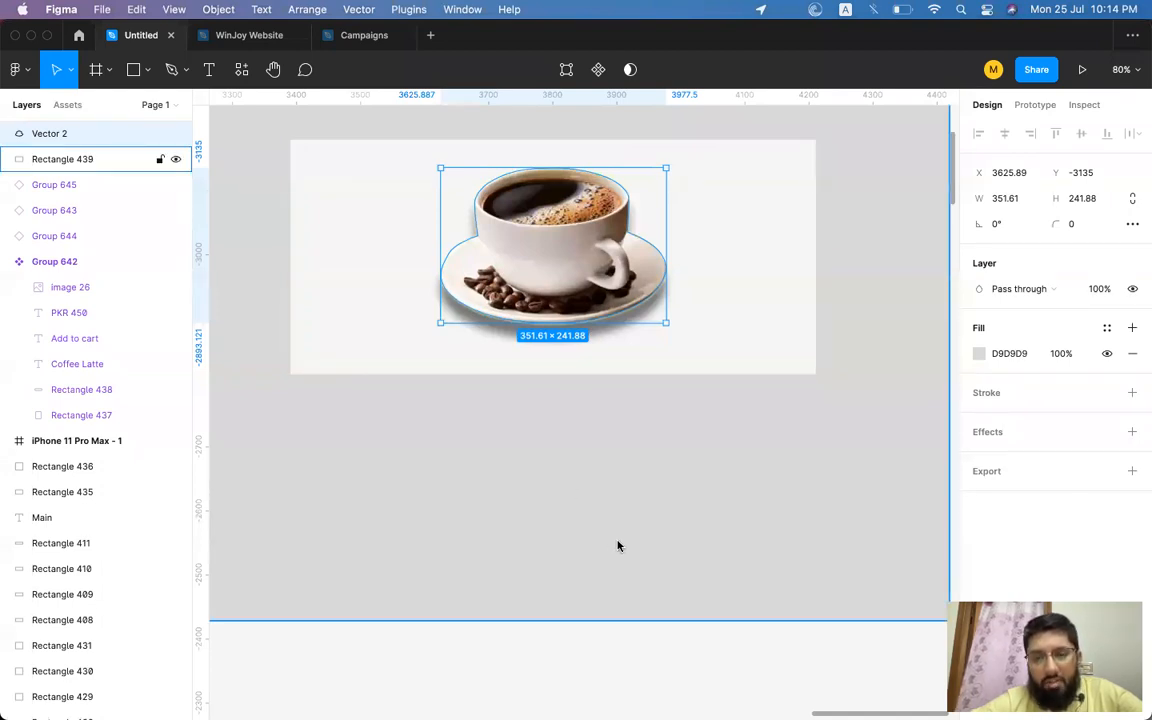
{"action": "left_click", "coordinate": [749, 266], "text": "shift"}
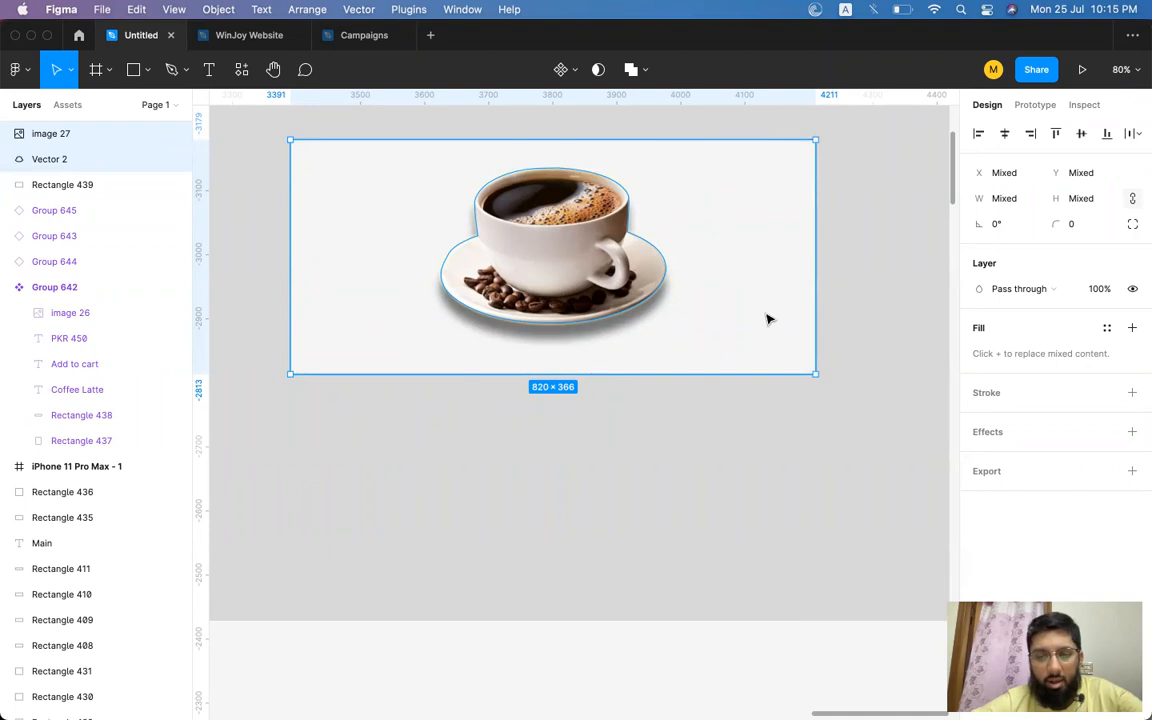
{"action": "right_click", "coordinate": [688, 259]}
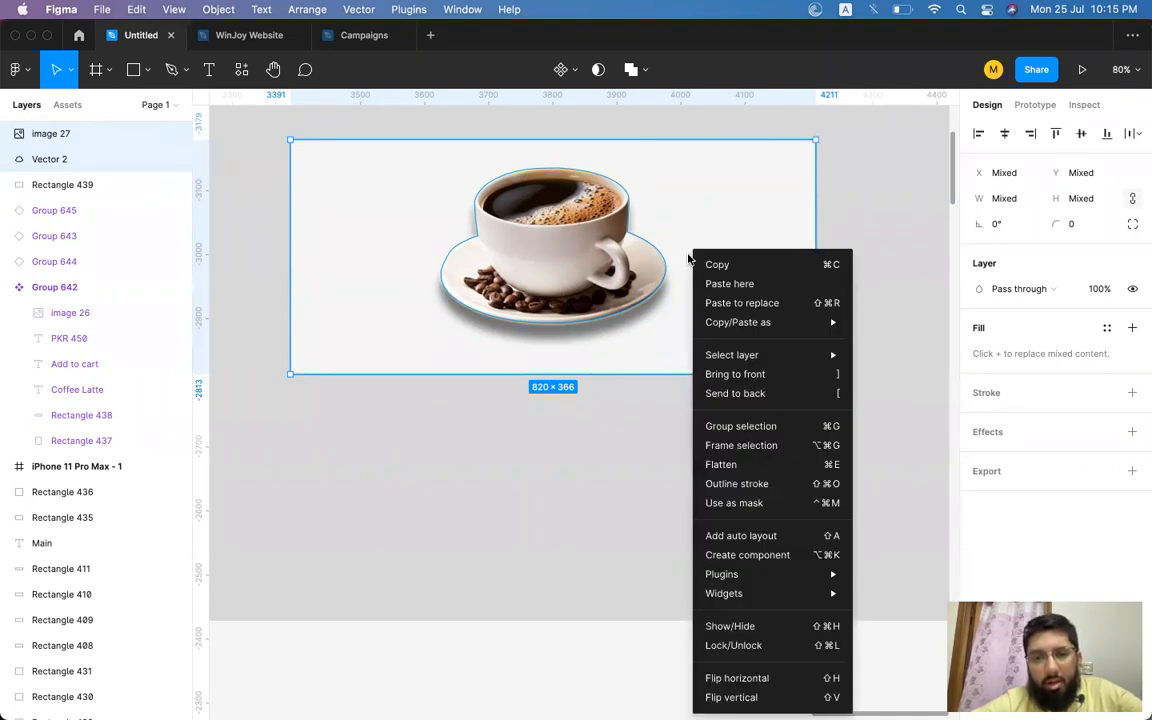
{"action": "left_click", "coordinate": [729, 504]}
{"action": "left_click", "coordinate": [725, 484]}
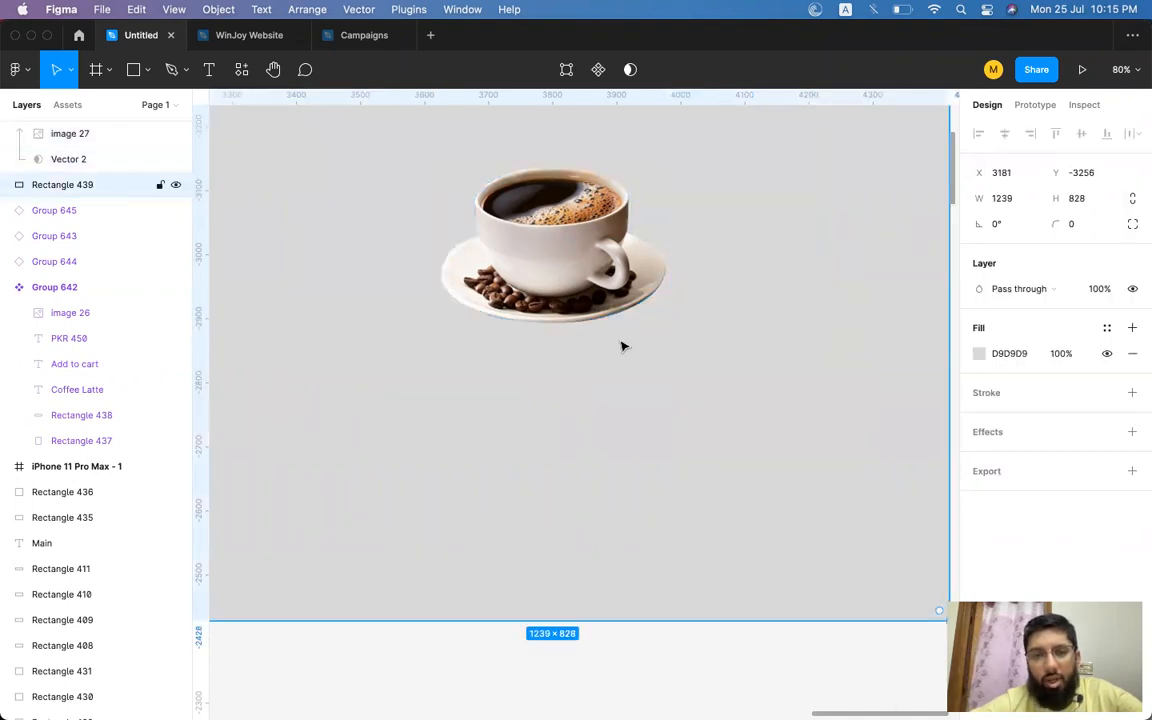
Examine the masked coffee cup group, its image and vector layers, and the background rectangle.
{"action": "left_click", "coordinate": [537, 284]}
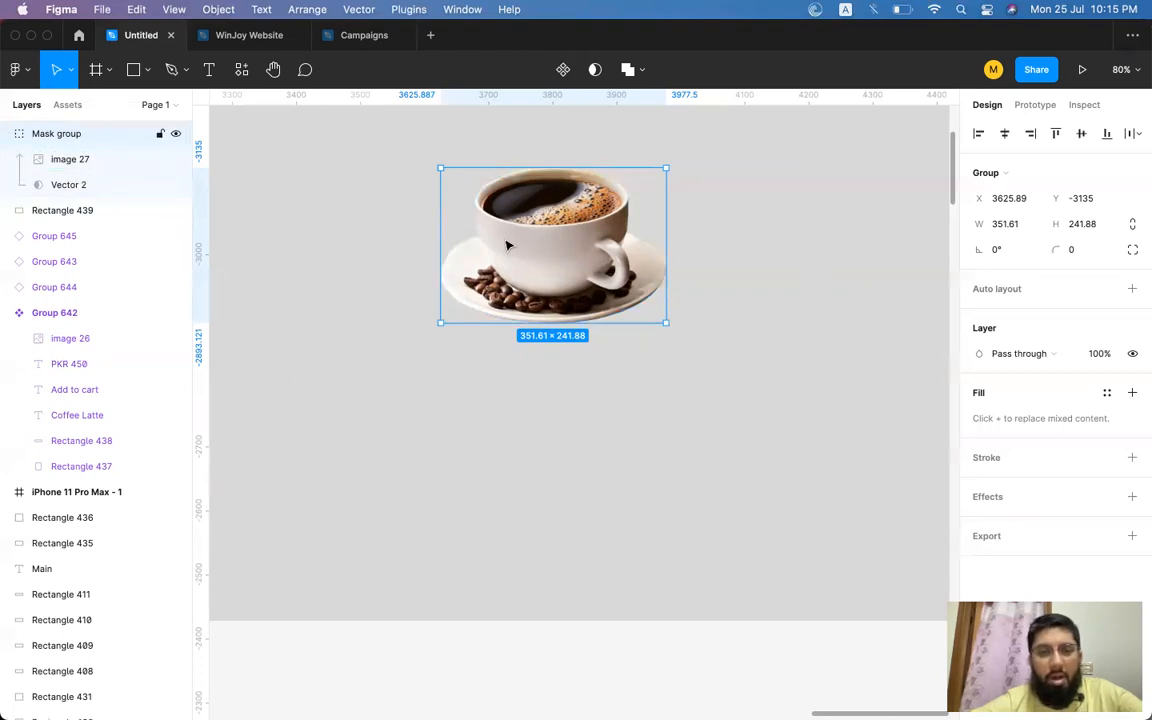
{"action": "left_click", "coordinate": [67, 163]}
{"action": "left_click", "coordinate": [62, 184]}
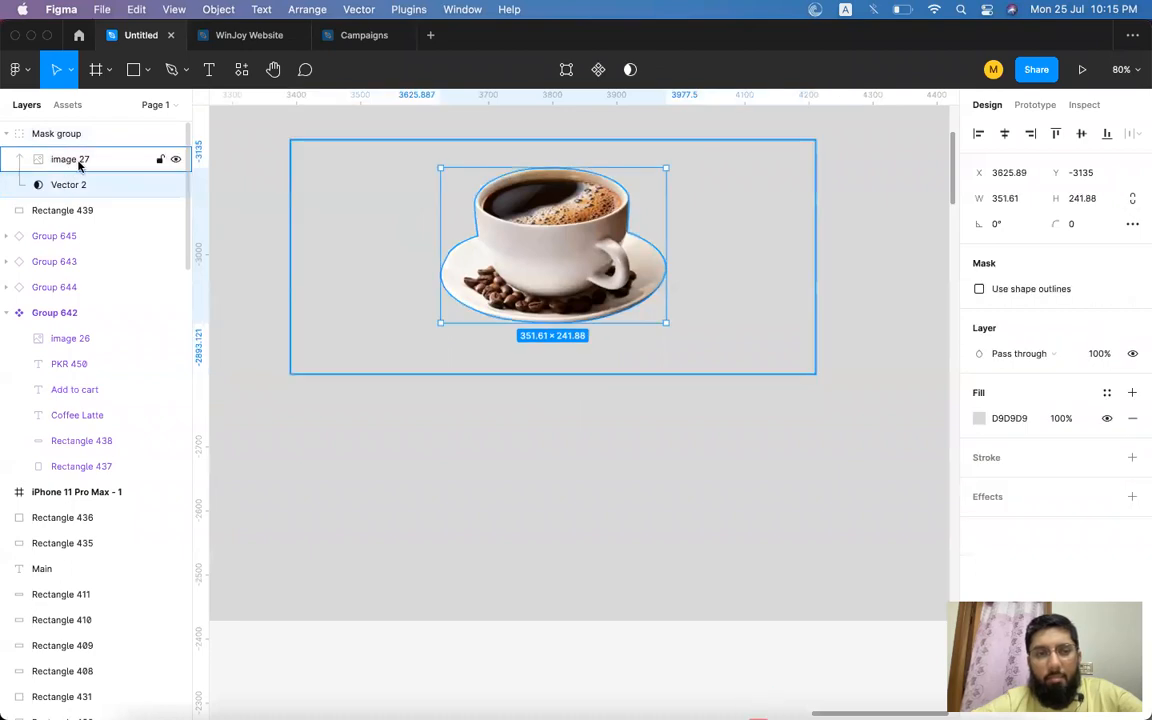
{"action": "left_click", "coordinate": [79, 162]}
{"action": "left_click", "coordinate": [75, 185]}
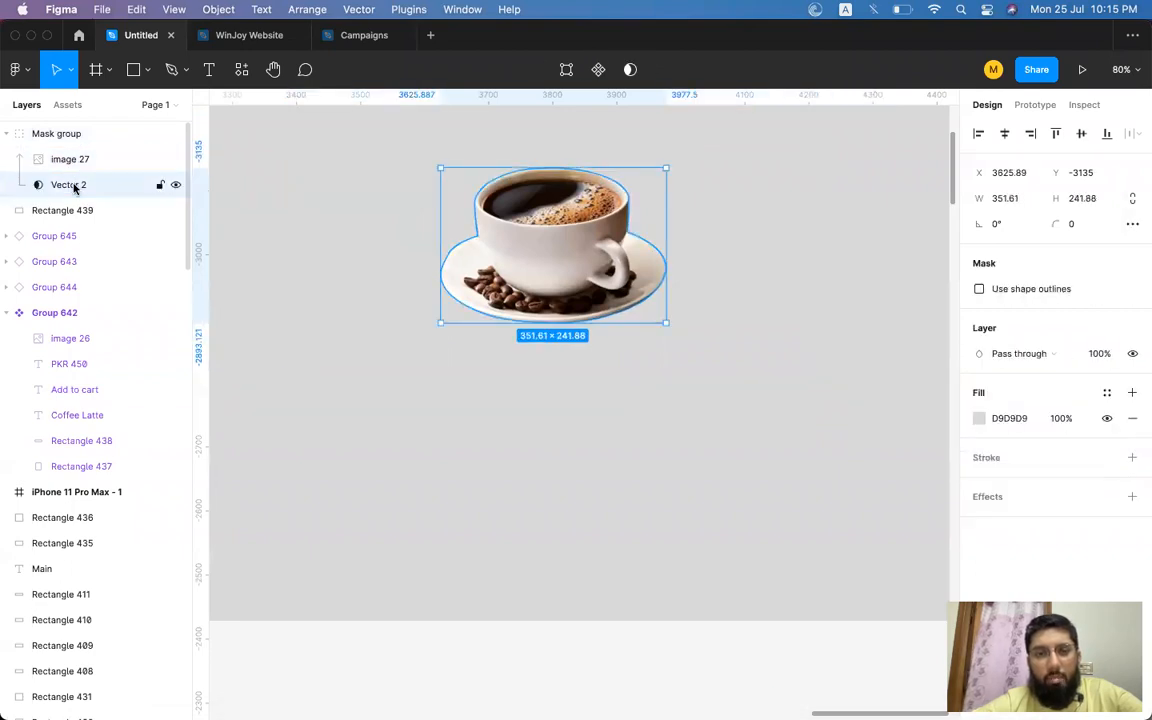
{"action": "left_click", "coordinate": [83, 162]}
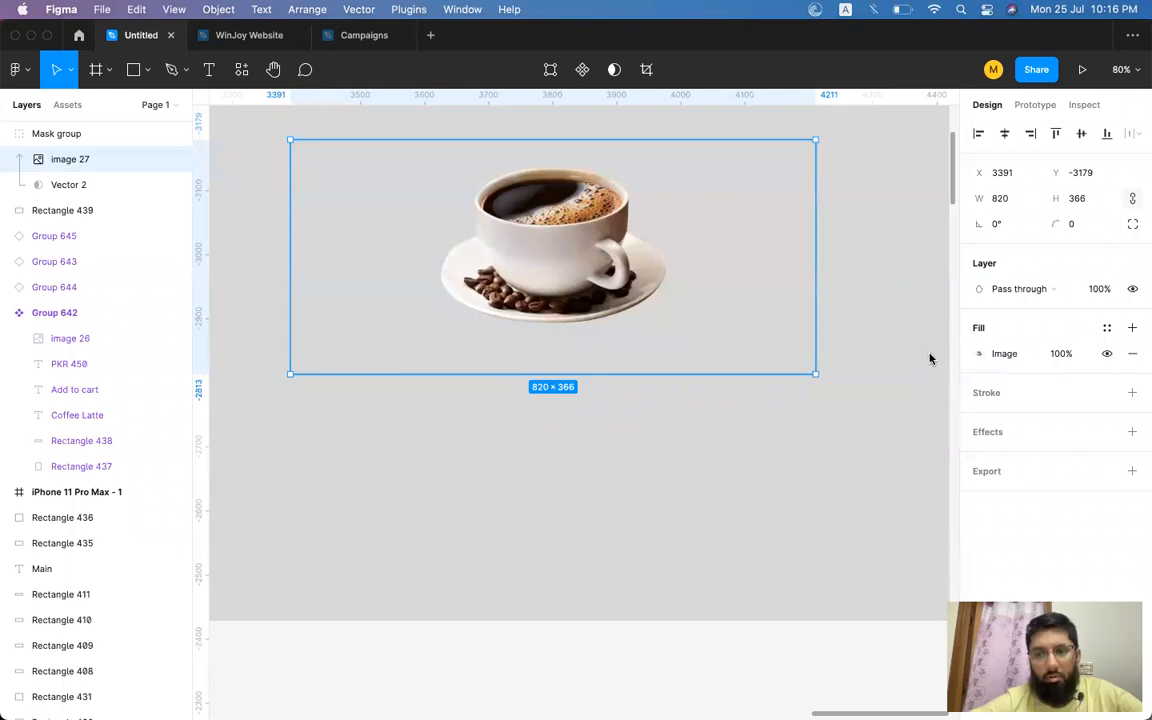
{"action": "left_click", "coordinate": [780, 497]}
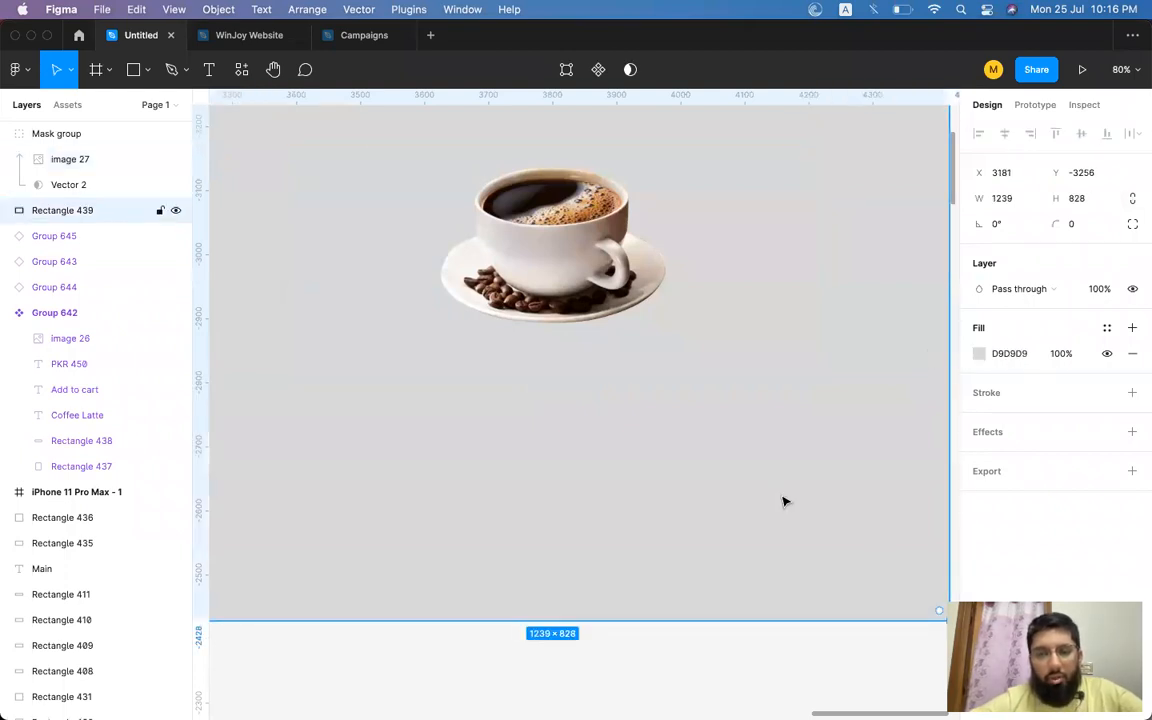
{"action": "left_click", "coordinate": [591, 277]}
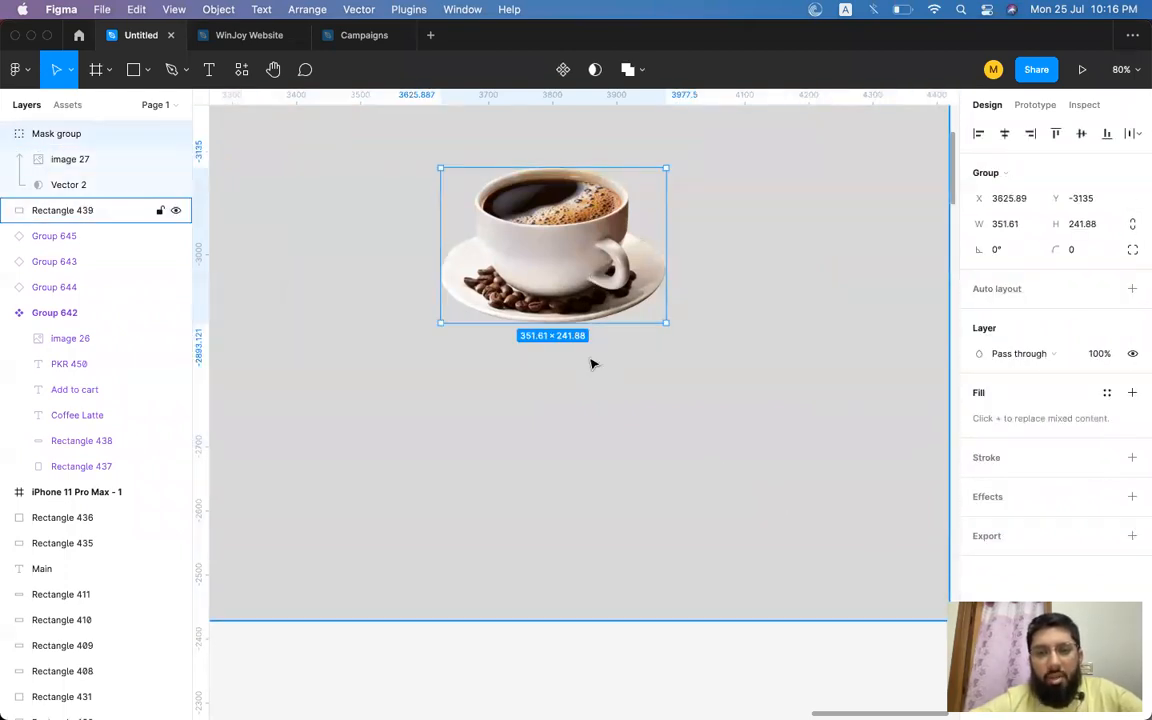
{"action": "left_click", "coordinate": [780, 261]}
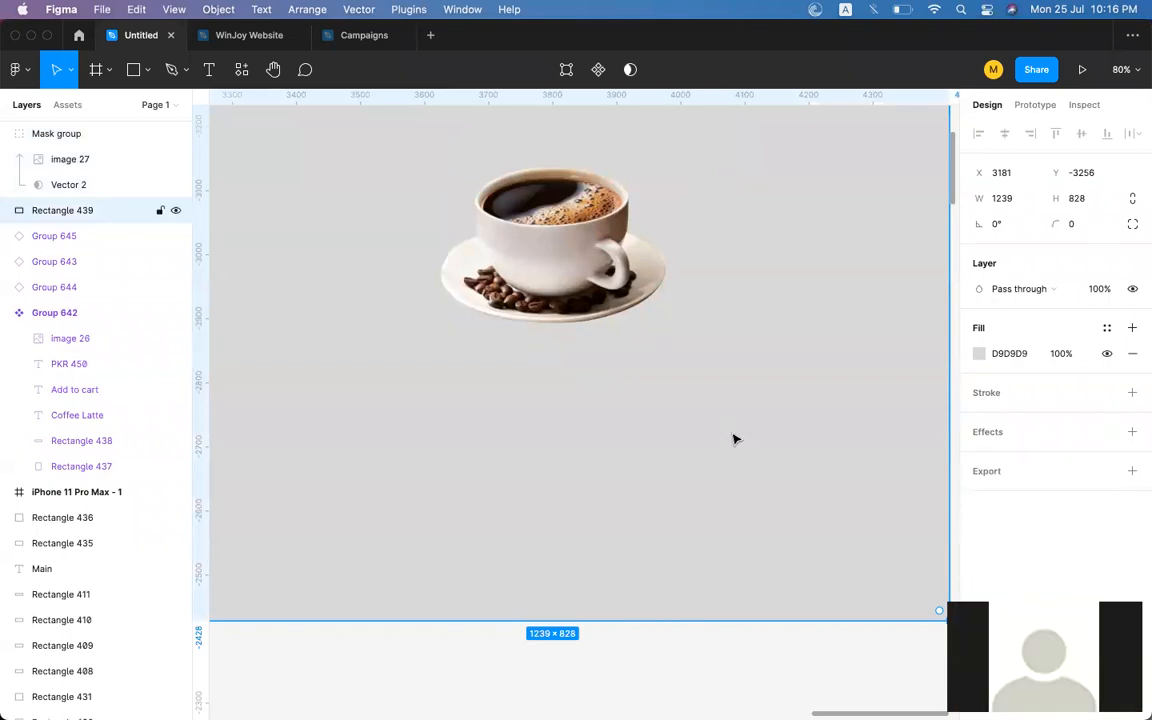
{"action": "scroll", "coordinate": [735, 437], "scroll_direction": "down", "scroll_amount": 5}
{"action": "scroll", "coordinate": [735, 437], "scroll_direction": "right", "scroll_amount": 3}
{"action": "scroll", "coordinate": [735, 437], "scroll_direction": "down", "scroll_amount": 2}
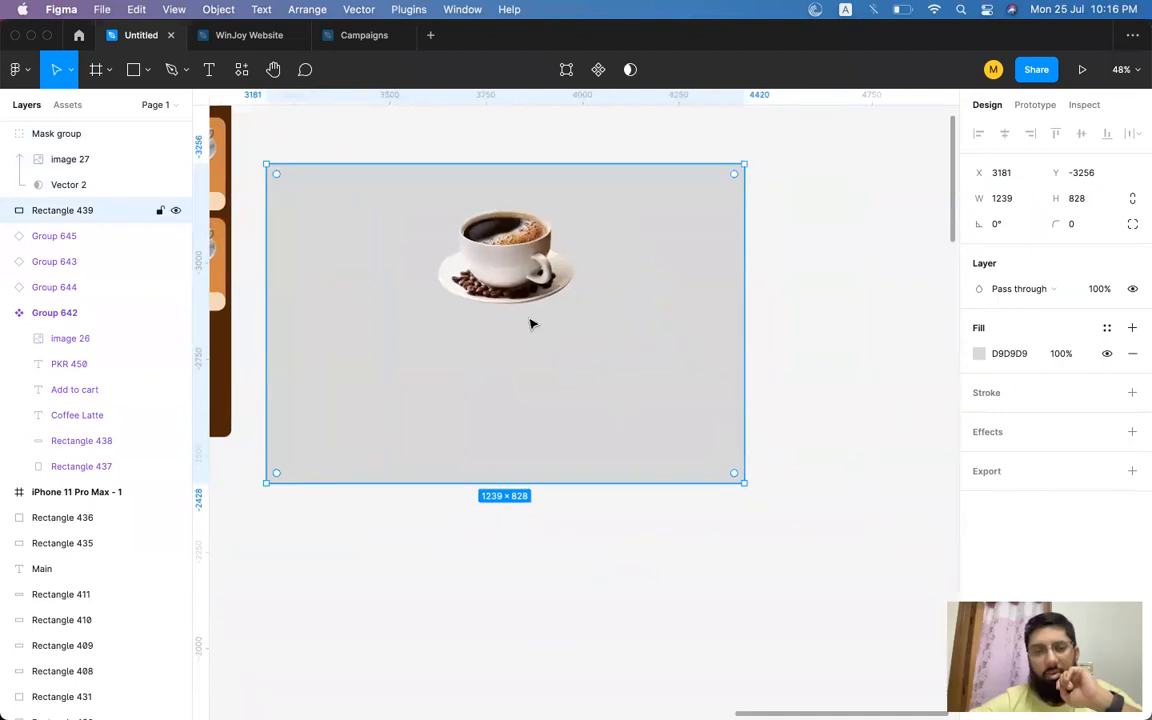
{"action": "left_click", "coordinate": [513, 270]}
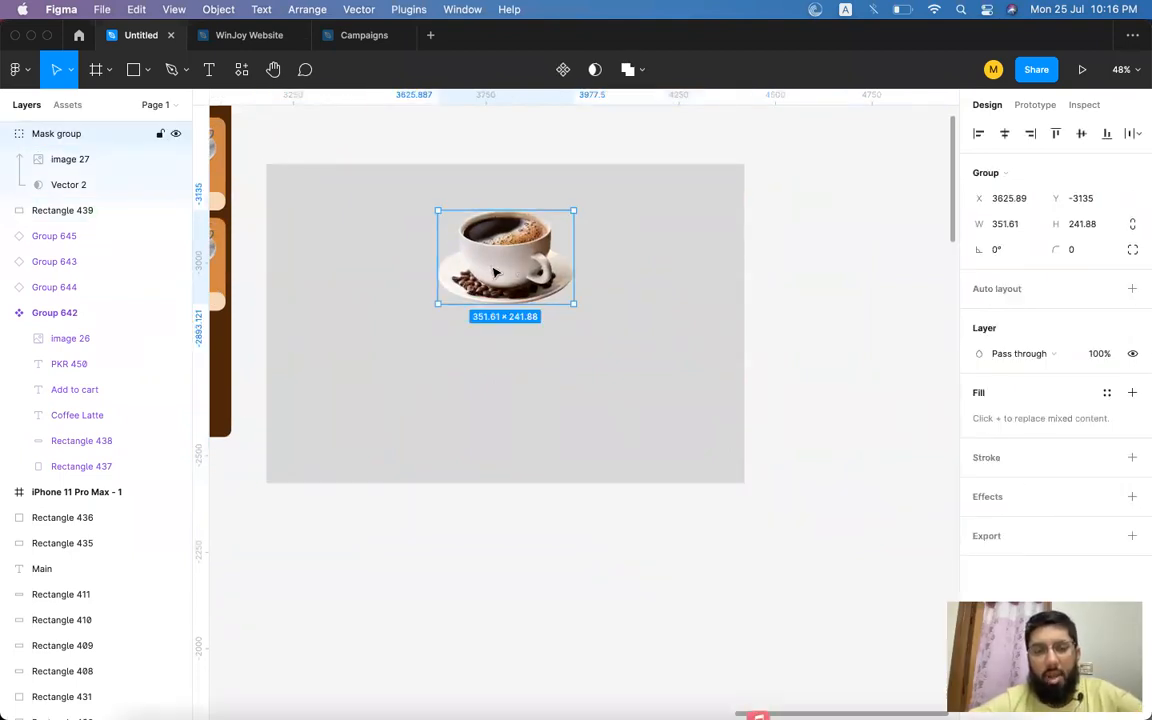
{"action": "scroll", "coordinate": [494, 272], "scroll_direction": "left", "scroll_amount": 2}
{"action": "scroll", "coordinate": [494, 272], "scroll_direction": "up", "scroll_amount": 1}
{"action": "scroll", "coordinate": [494, 272], "scroll_direction": "right", "scroll_amount": 1}
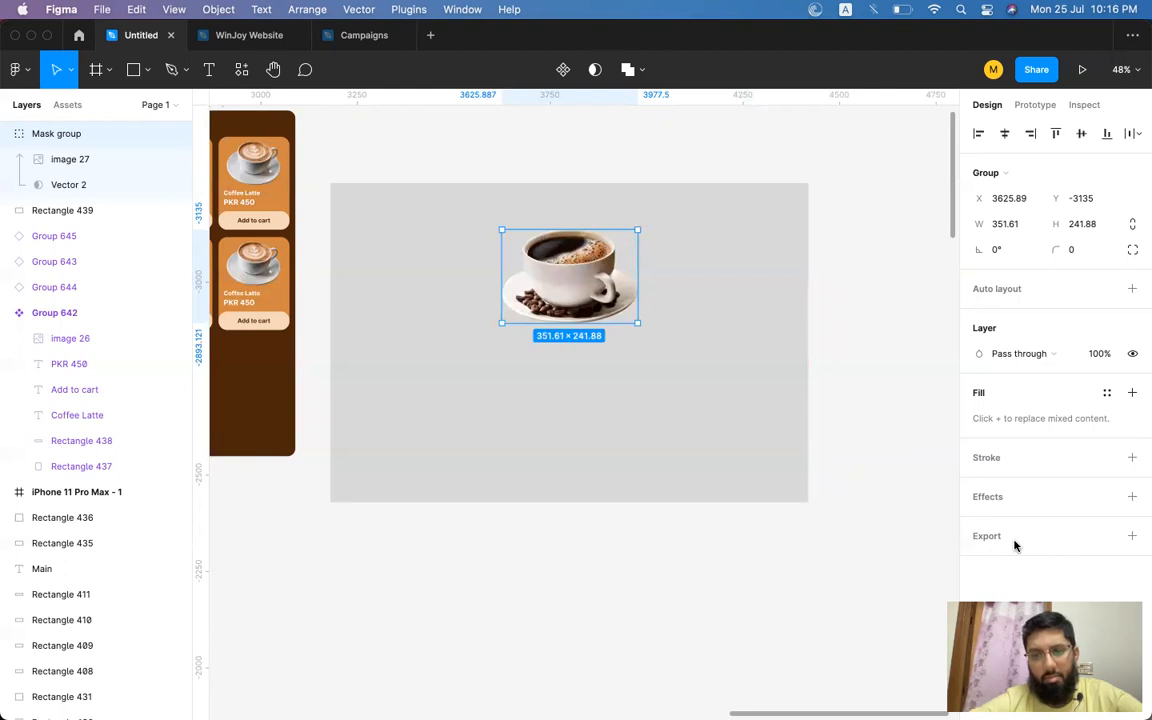
{"action": "left_click", "coordinate": [886, 284]}
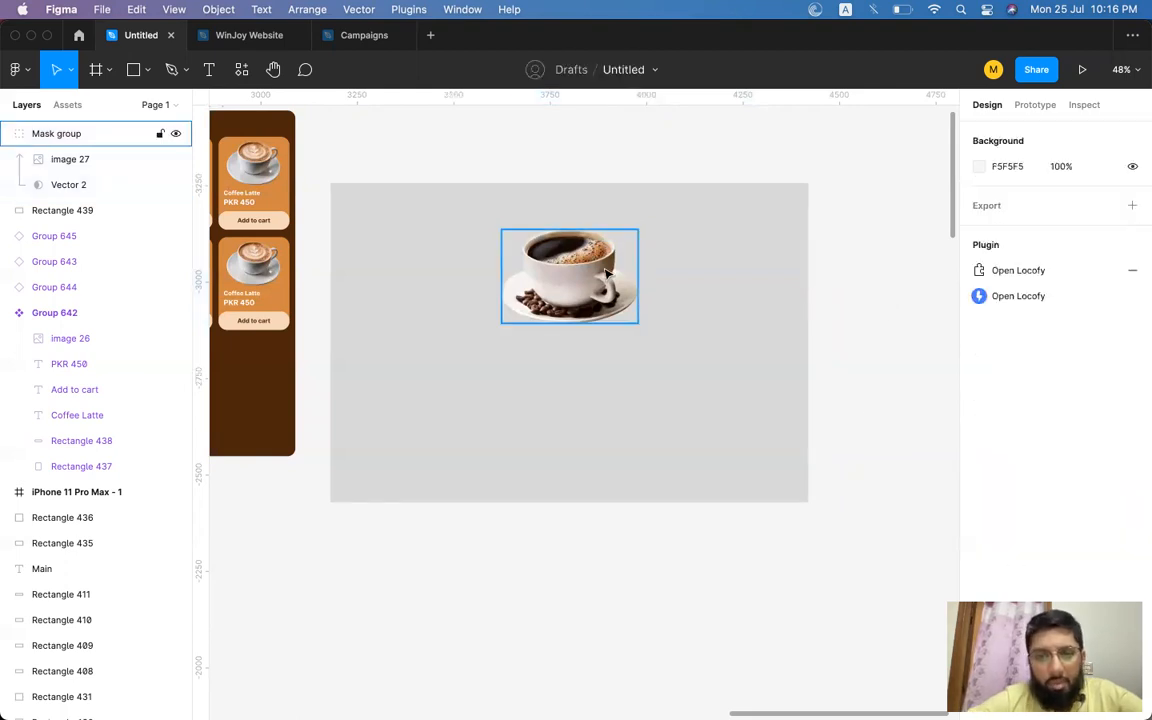
{"action": "left_click", "coordinate": [595, 273]}
{"action": "left_click", "coordinate": [875, 289]}
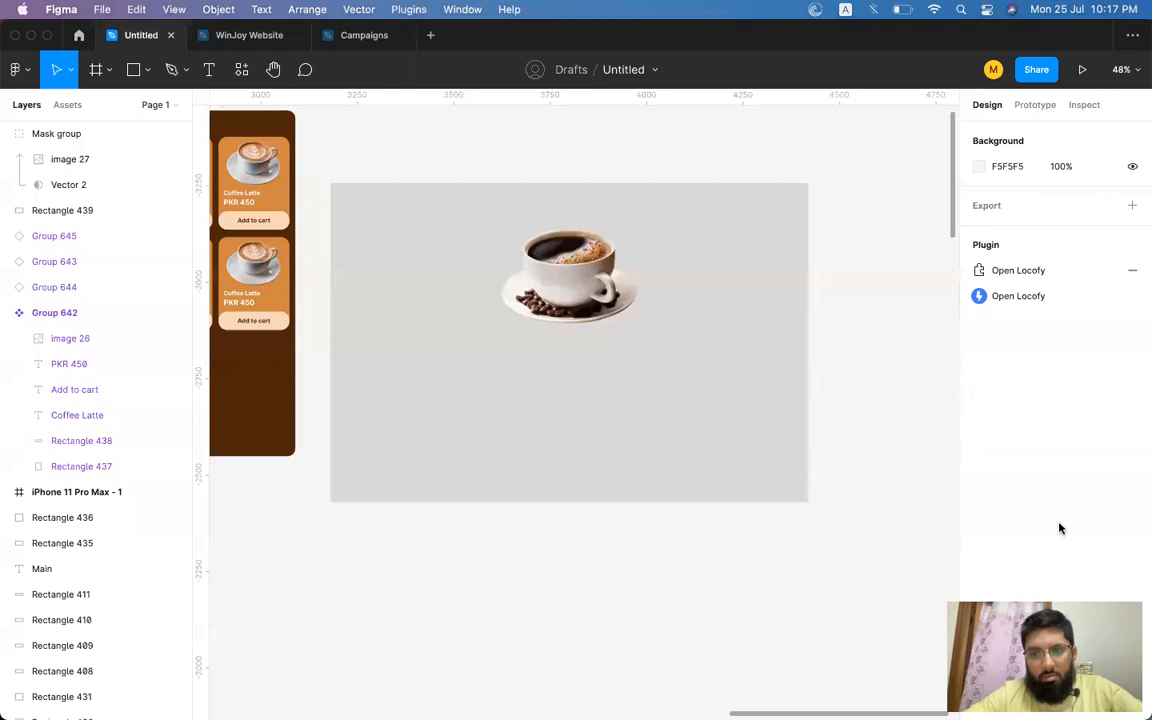
Undo the masking to restore the separate coffee image and vector outline.
{"action": "left_click", "coordinate": [577, 294]}
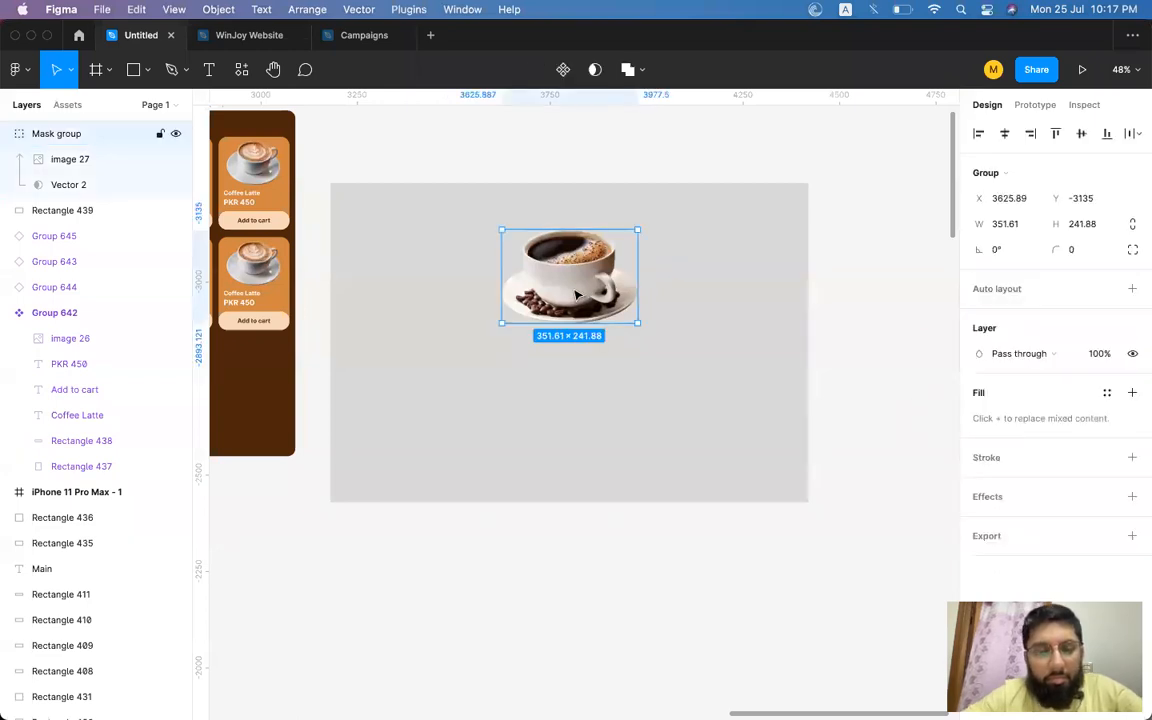
{"action": "scroll", "coordinate": [577, 294], "scroll_direction": "left", "scroll_amount": 5}
{"action": "scroll", "coordinate": [577, 294], "scroll_direction": "down", "scroll_amount": 1}
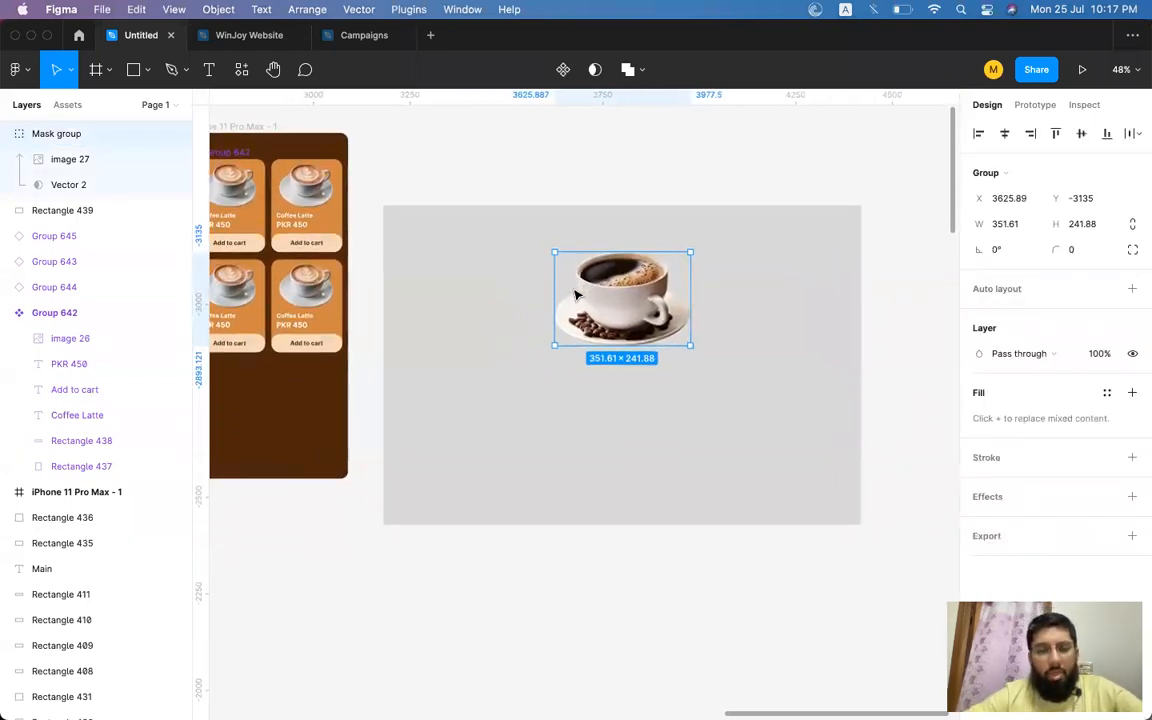
{"action": "key", "text": "Escape"}
{"action": "left_click", "coordinate": [577, 294]}
{"action": "key", "text": "super+z"}
{"action": "key", "text": "super+z"}
{"action": "key", "text": "super+z"}
{"action": "key", "text": "super+z"}
{"action": "key", "text": "super+z"}
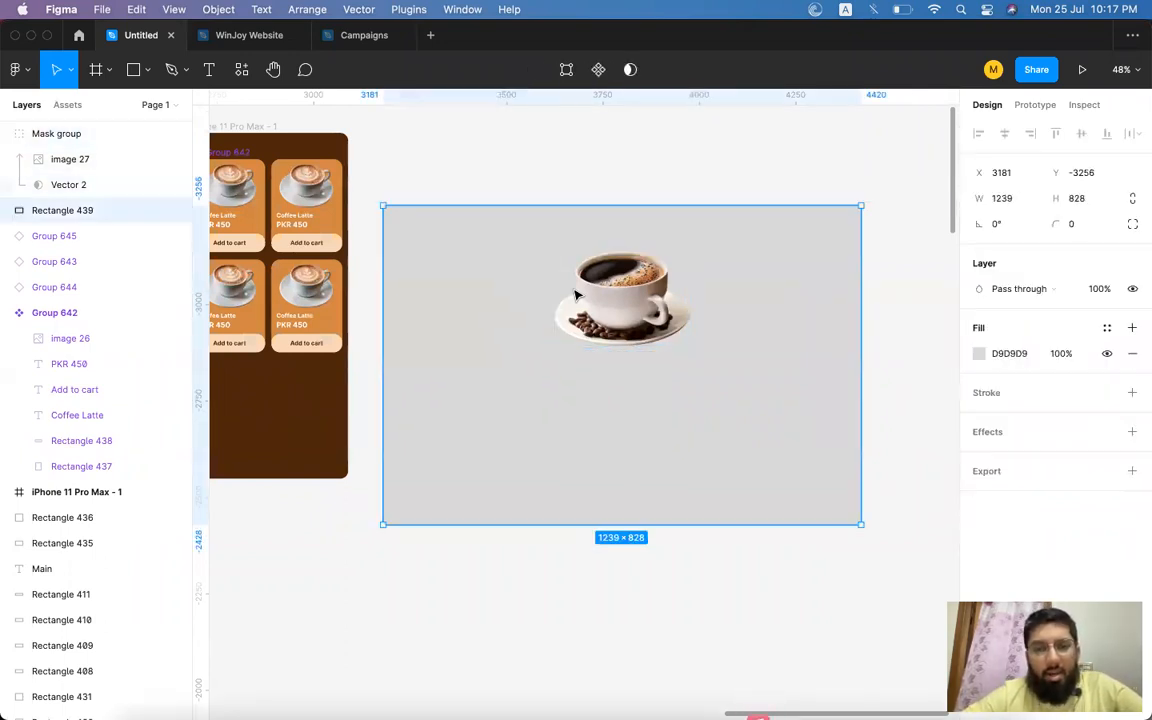
{"action": "key", "text": "super+z"}
{"action": "key", "text": "super+z"}
{"action": "key", "text": "super+z"}
{"action": "key", "text": "super+z"}
{"action": "key", "text": "super+z"}
{"action": "key", "text": "super+z"}
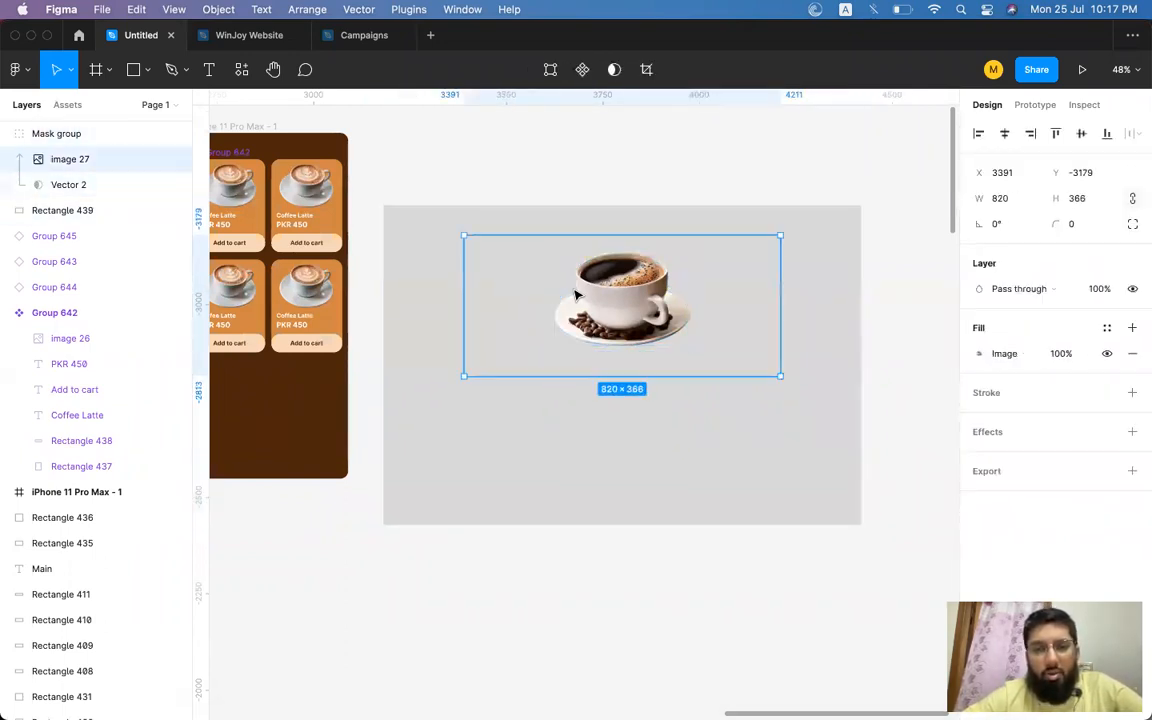
{"action": "key", "text": "super+z"}
{"action": "key", "text": "super+z"}
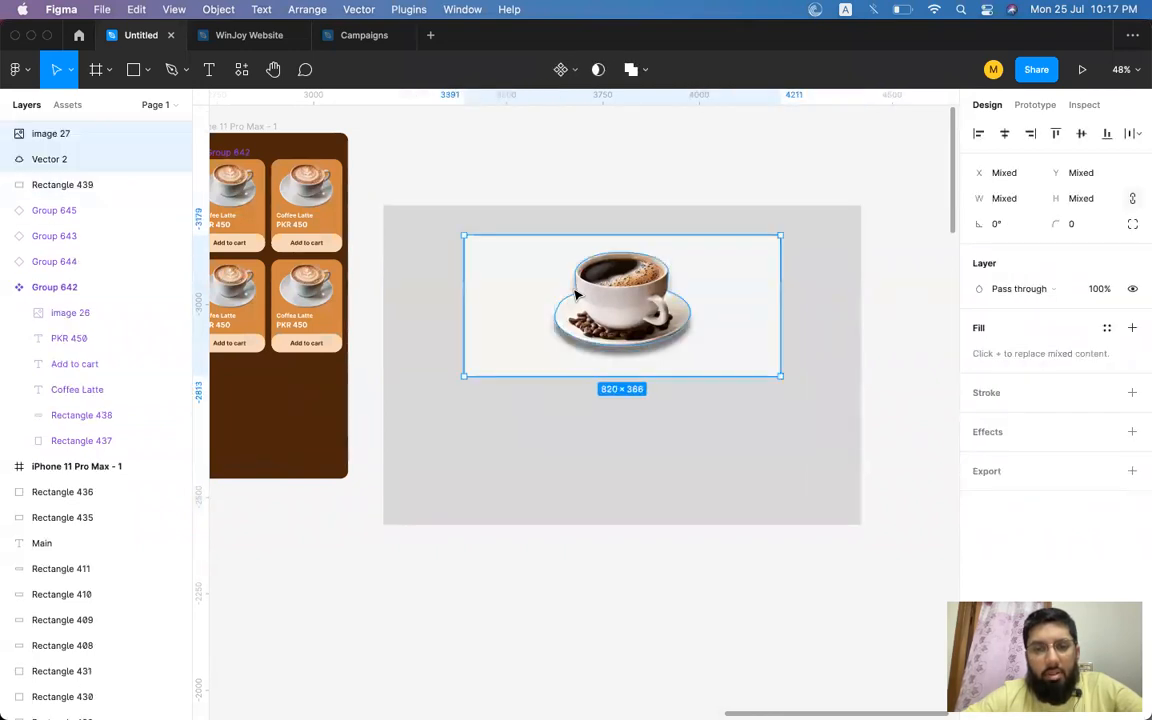
Draw a rectangle about 840 × 631 over the coffee image and fill it with A64A4A.
{"action": "left_click", "coordinate": [132, 70]}
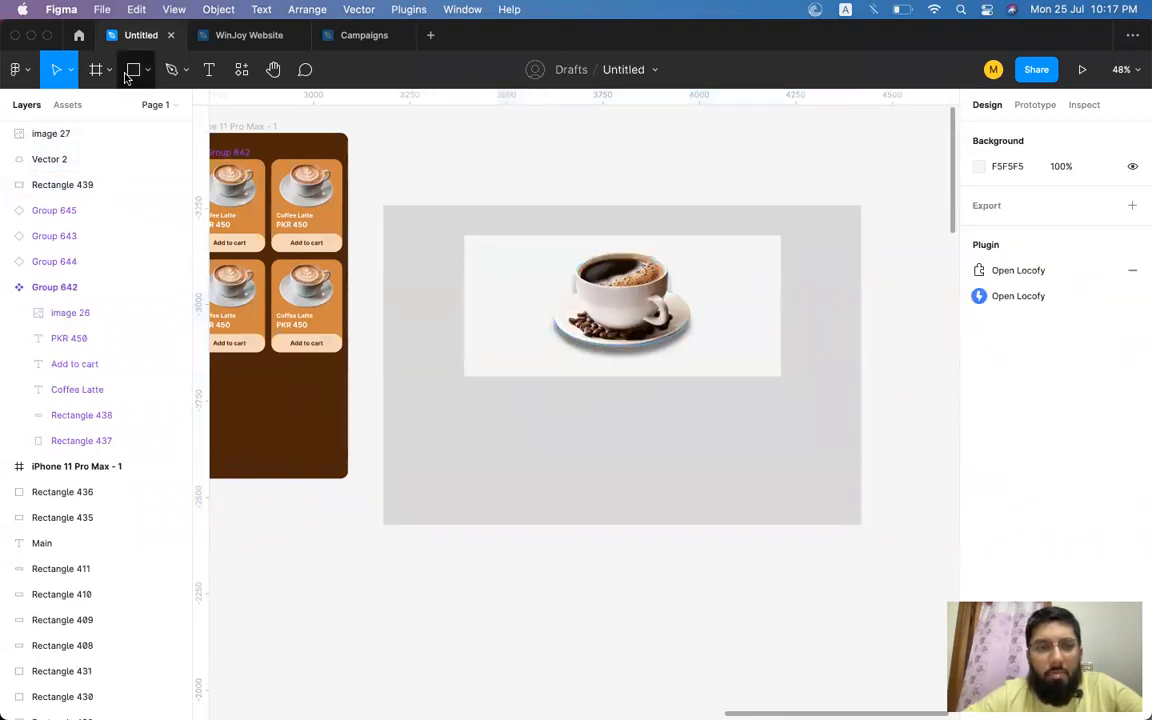
{"action": "mouse_move", "coordinate": [415, 133]}
{"action": "left_mouse_down"}
{"action": "mouse_move", "coordinate": [553, 221]}
{"action": "mouse_move", "coordinate": [739, 376]}
{"action": "left_mouse_up"}
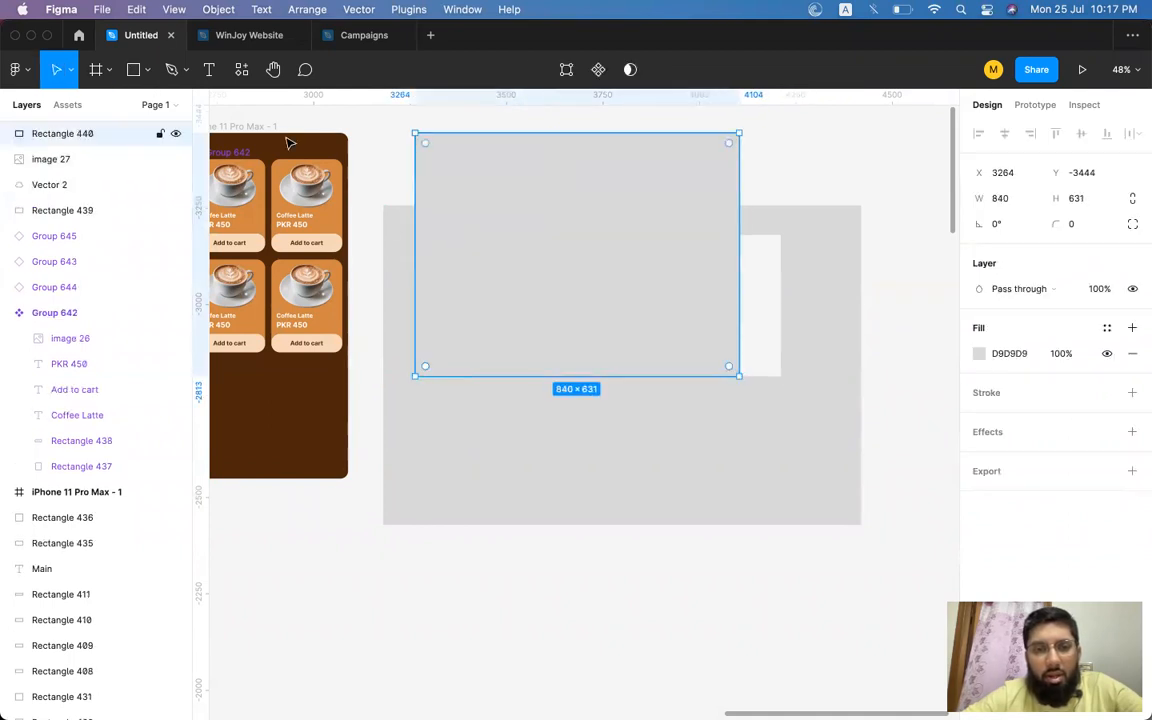
{"action": "left_click", "coordinate": [980, 354]}
{"action": "left_click", "coordinate": [874, 386]}
{"action": "left_click", "coordinate": [943, 303]}
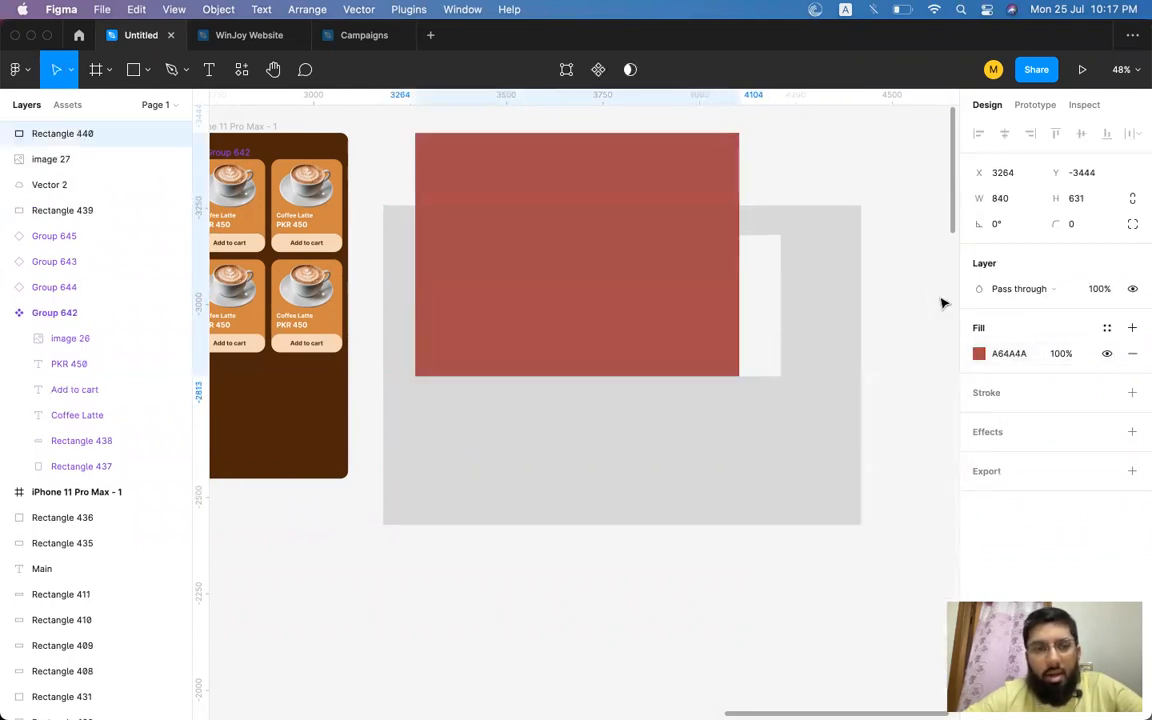
Draw a circle about 613 × 613 beside the red rectangle.
{"action": "left_click", "coordinate": [148, 68]}
{"action": "left_click", "coordinate": [128, 166]}
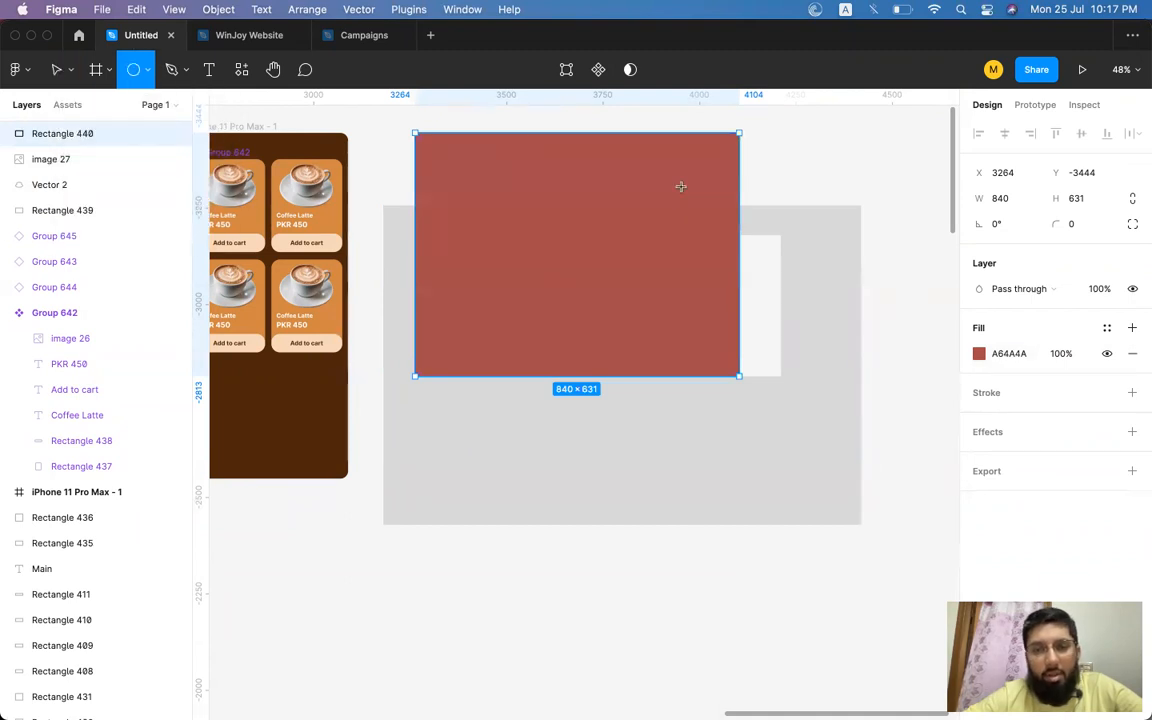
{"action": "mouse_move", "coordinate": [765, 133]}
{"action": "left_mouse_down"}
{"action": "mouse_move", "coordinate": [941, 398]}
{"action": "mouse_move", "coordinate": [910, 375]}
{"action": "left_mouse_up"}
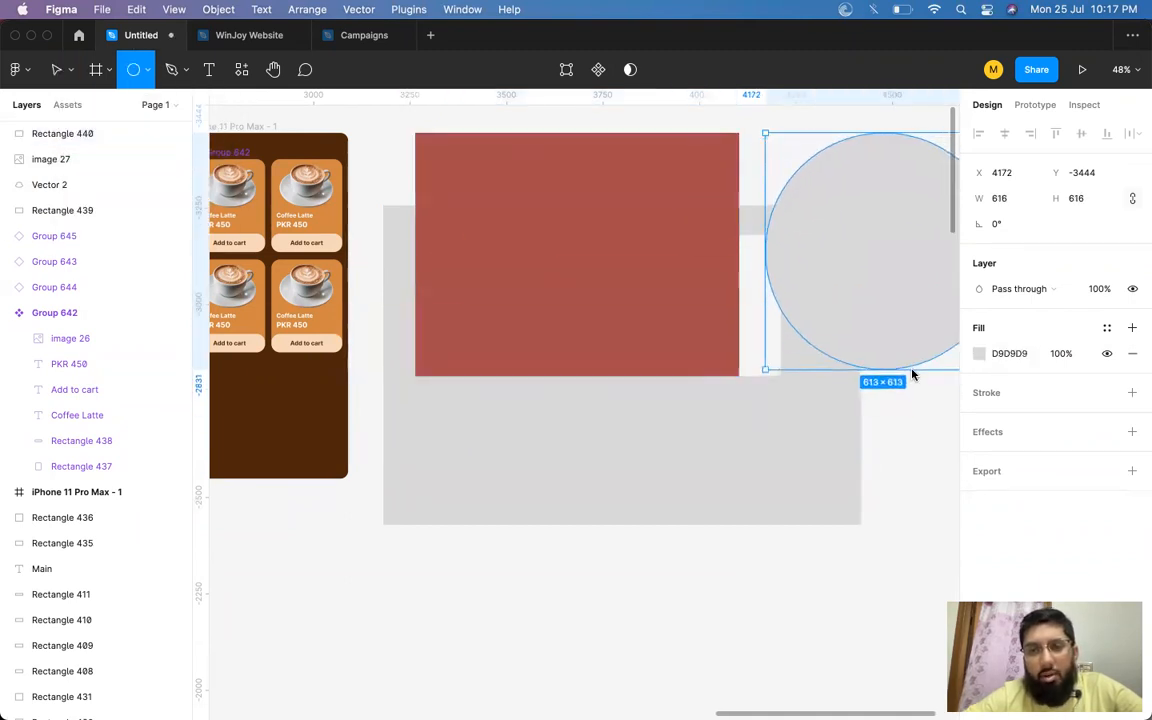
Select the red rectangle and the circle together and delete them.
{"action": "scroll", "coordinate": [829, 356], "scroll_direction": "right", "scroll_amount": 3}
{"action": "scroll", "coordinate": [829, 356], "scroll_direction": "up", "scroll_amount": 1}
{"action": "scroll", "coordinate": [829, 356], "scroll_direction": "right", "scroll_amount": 1}
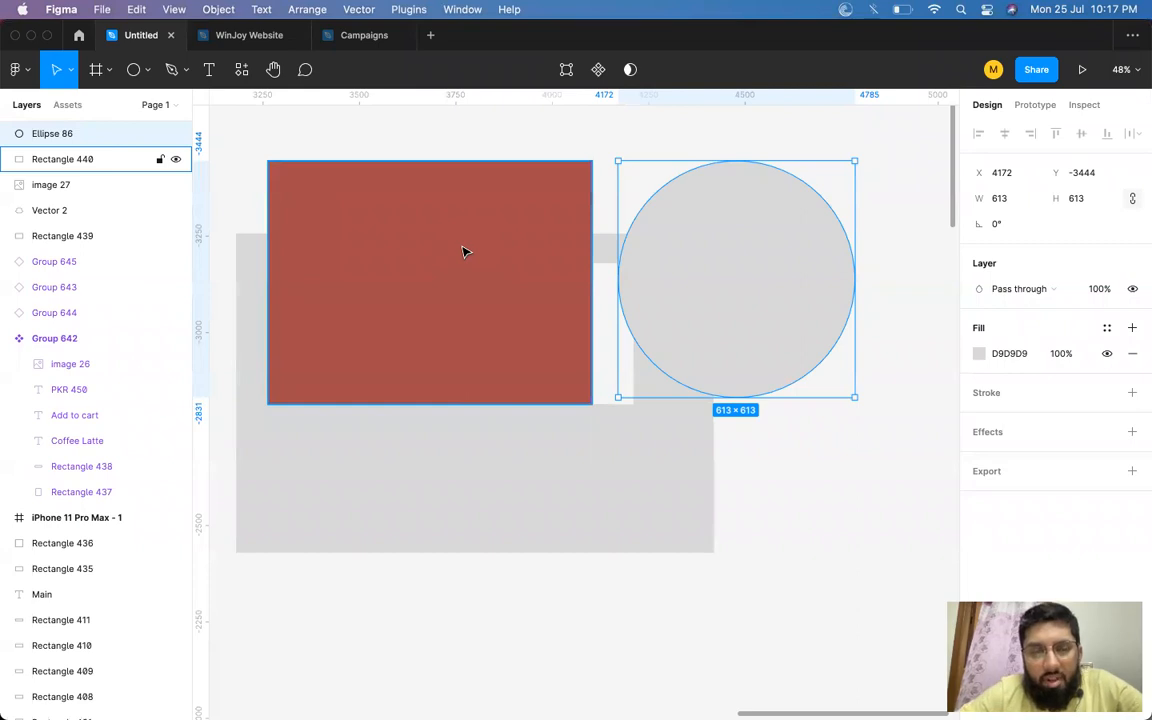
{"action": "left_click", "coordinate": [563, 240]}
{"action": "left_click", "coordinate": [709, 234]}
{"action": "left_click", "coordinate": [548, 246]}
{"action": "left_click", "coordinate": [687, 256]}
{"action": "left_click", "coordinate": [487, 222]}
{"action": "left_click", "coordinate": [712, 218]}
{"action": "left_click", "coordinate": [586, 231]}
{"action": "left_click", "coordinate": [673, 237], "text": "shift"}
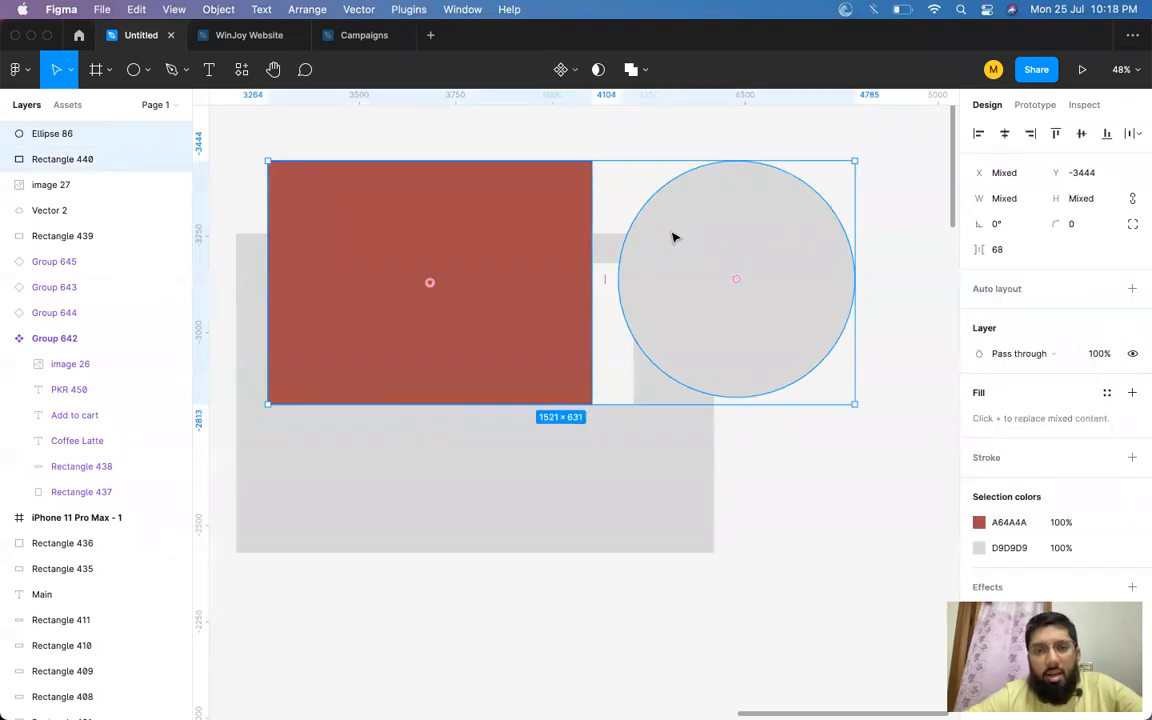
{"action": "key", "text": "Delete"}
{"action": "scroll", "coordinate": [462, 218], "scroll_direction": "left", "scroll_amount": 3}
{"action": "scroll", "coordinate": [462, 218], "scroll_direction": "up", "scroll_amount": 1}
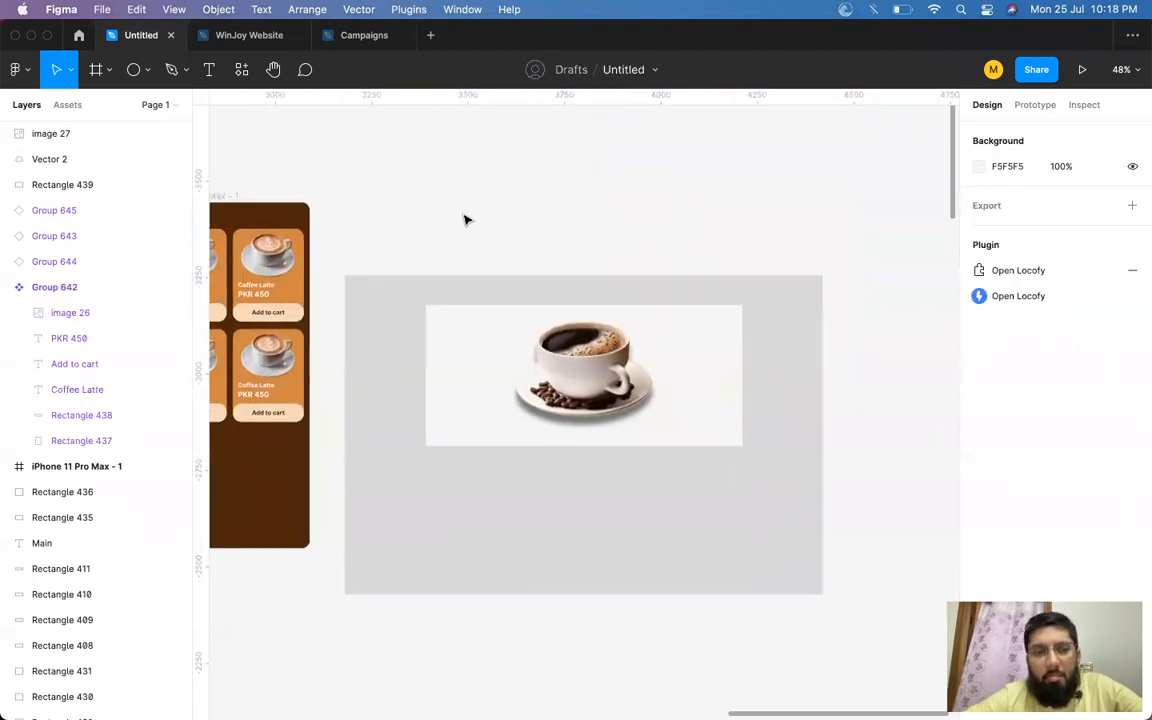
{"action": "left_click", "coordinate": [171, 70]}
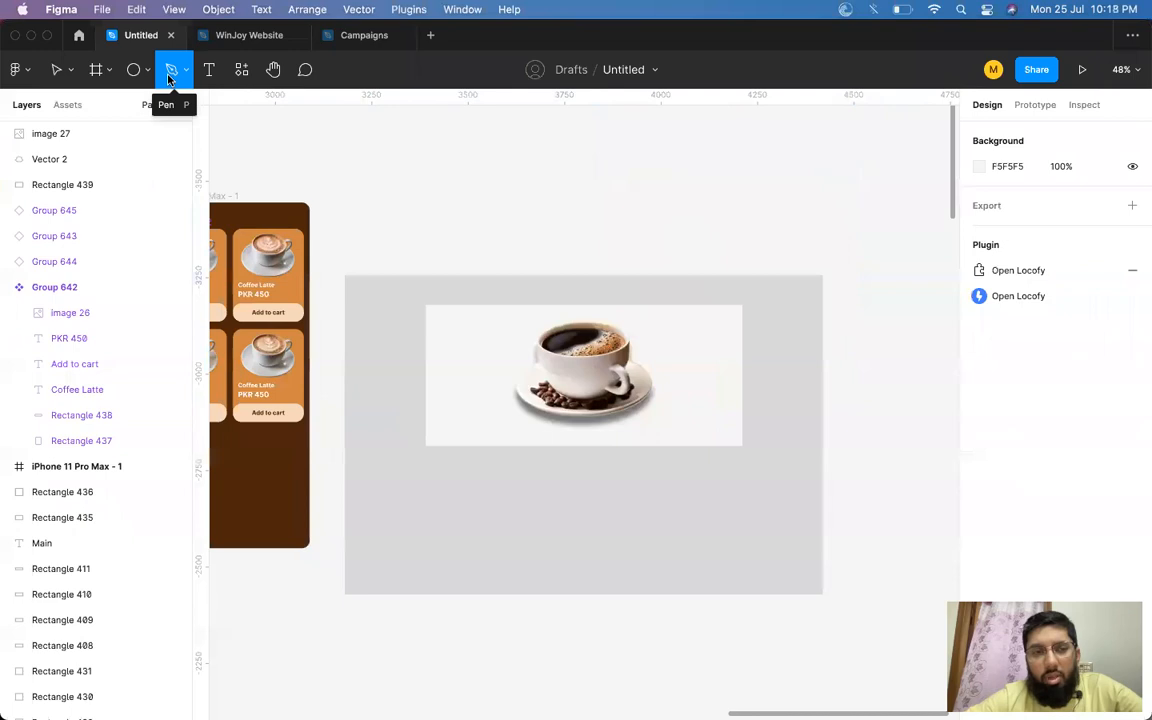
{"action": "scroll", "coordinate": [465, 210], "scroll_direction": "right", "scroll_amount": 3}
{"action": "scroll", "coordinate": [465, 210], "scroll_direction": "down", "scroll_amount": 1}
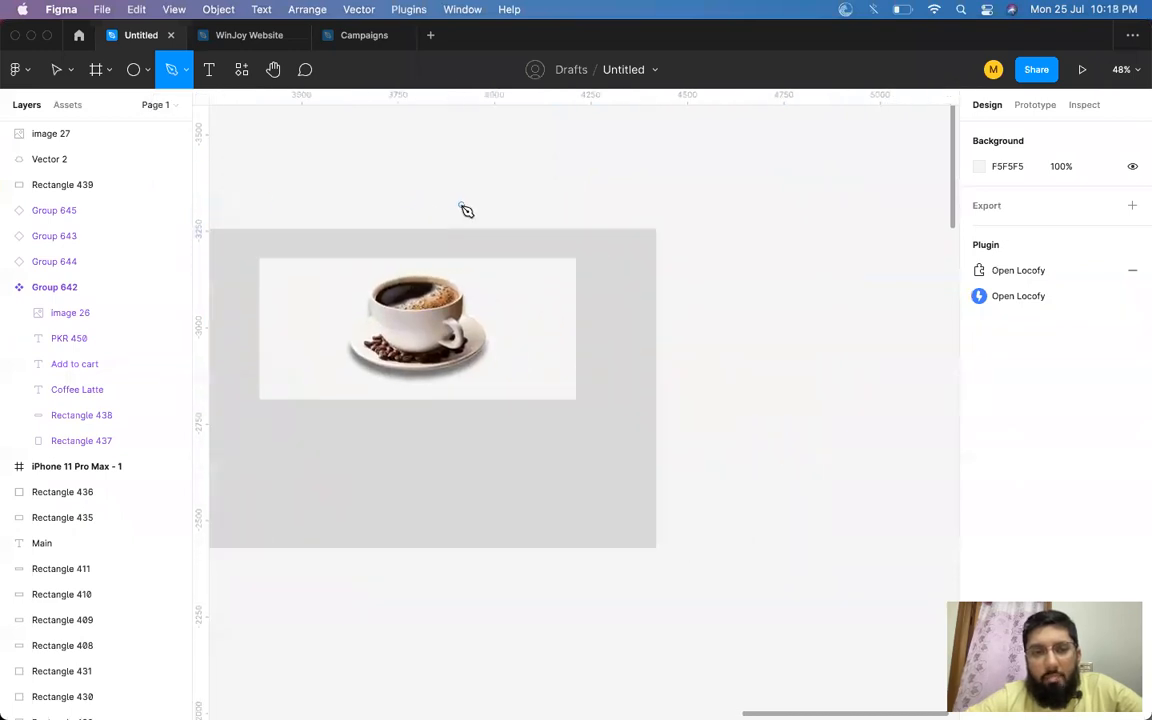
{"action": "left_click", "coordinate": [569, 166]}
{"action": "left_click", "coordinate": [796, 266]}
{"action": "left_click", "coordinate": [754, 465]}
{"action": "left_click", "coordinate": [560, 571]}
{"action": "left_click", "coordinate": [431, 223]}
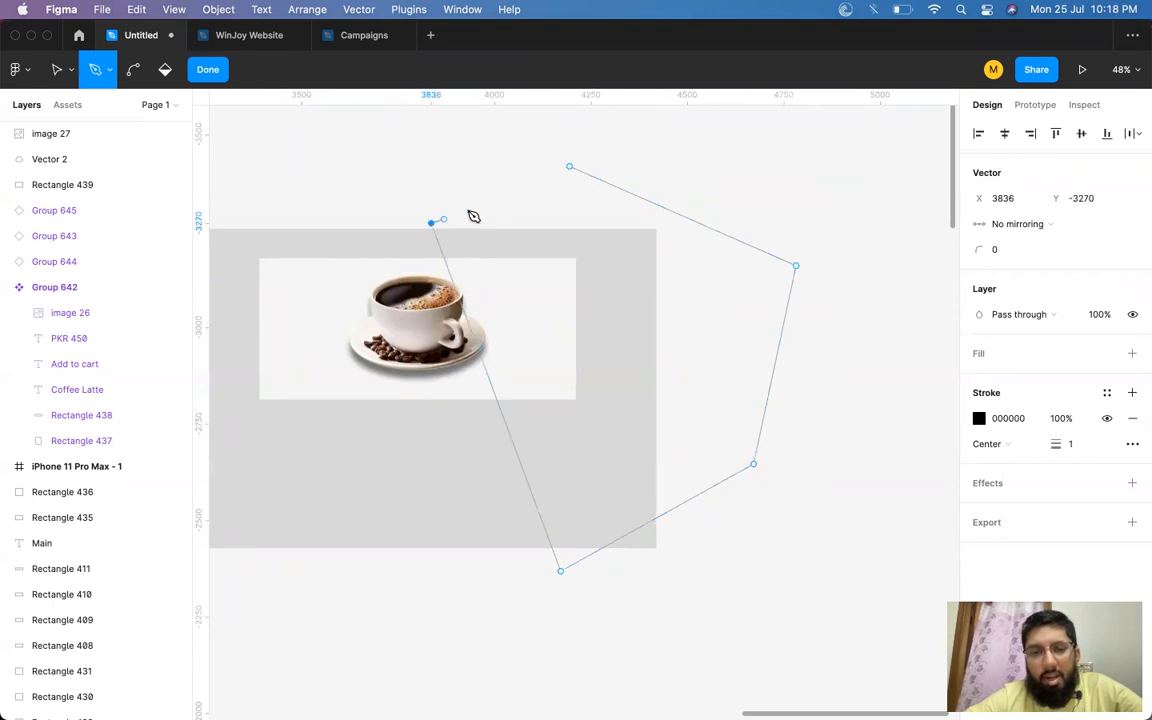
{"action": "left_click", "coordinate": [571, 168]}
{"action": "key", "text": "super+z"}
{"action": "key", "text": "super+z"}
{"action": "key", "text": "super+z"}
{"action": "key", "text": "super+z"}
{"action": "key", "text": "super+z"}
{"action": "key", "text": "super+z"}
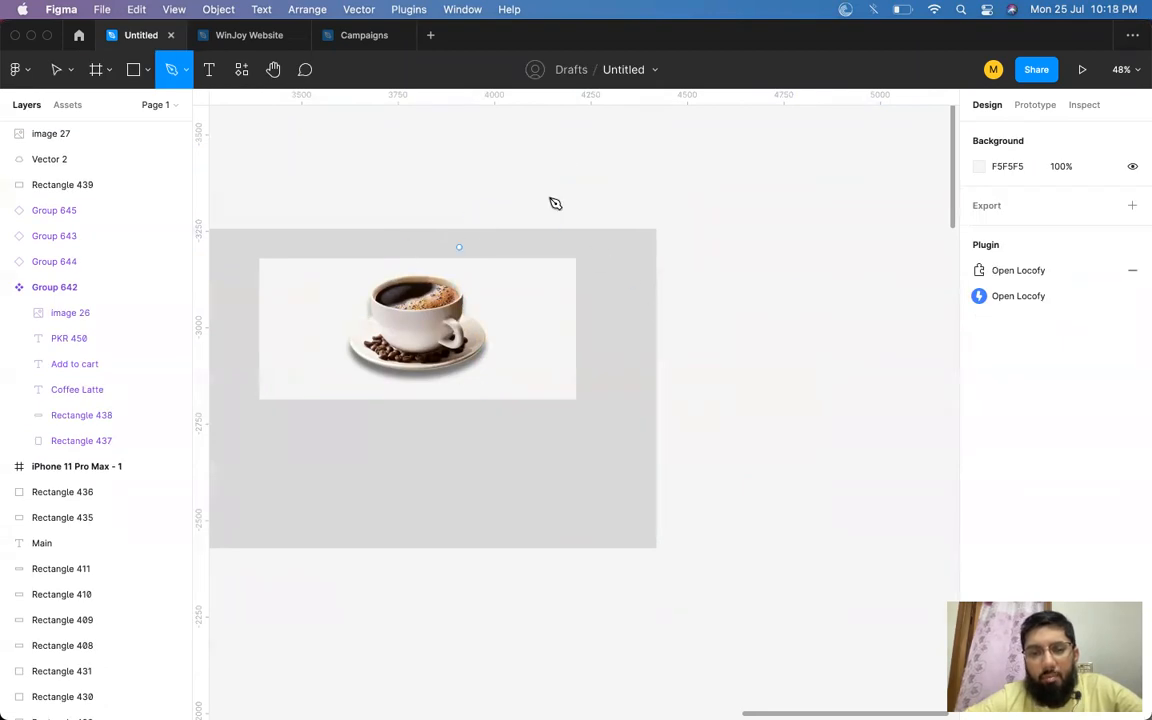
{"action": "left_click_drag", "start_coordinate": [520, 159], "coordinate": [562, 170]}
{"action": "left_click", "coordinate": [812, 348]}
{"action": "left_click", "coordinate": [704, 672]}
{"action": "left_click", "coordinate": [461, 654]}
{"action": "left_click", "coordinate": [444, 378]}
{"action": "left_click", "coordinate": [520, 160]}
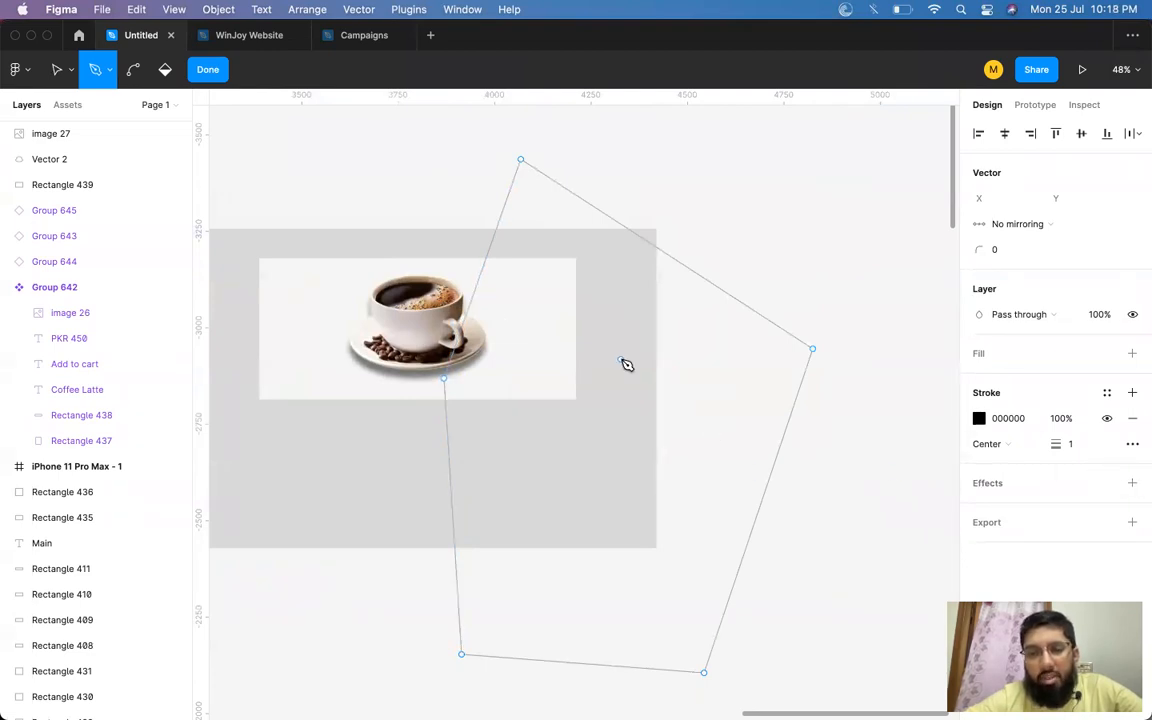
{"action": "scroll", "coordinate": [540, 405], "scroll_direction": "left", "scroll_amount": 3}
{"action": "scroll", "coordinate": [540, 405], "scroll_direction": "down", "scroll_amount": 2}
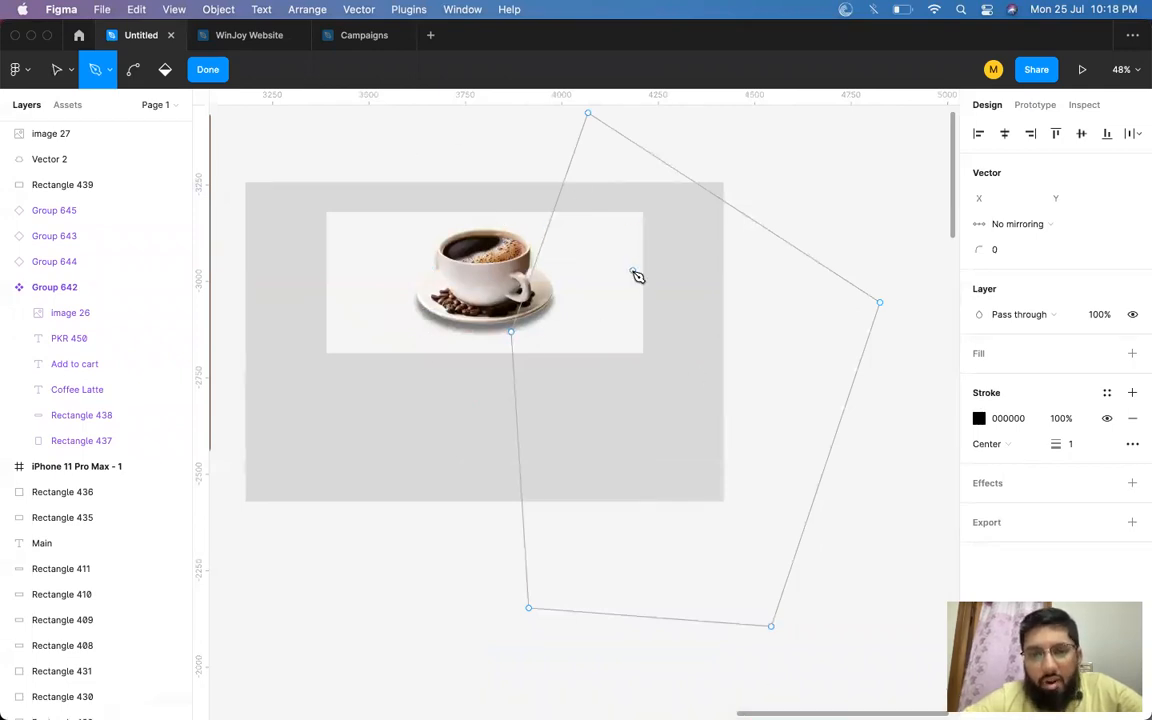
{"action": "key", "text": "super+z"}
{"action": "key", "text": "super+z"}
{"action": "key", "text": "super+z"}
{"action": "key", "text": "super+z"}
{"action": "key", "text": "super+z"}
{"action": "key", "text": "super+z"}
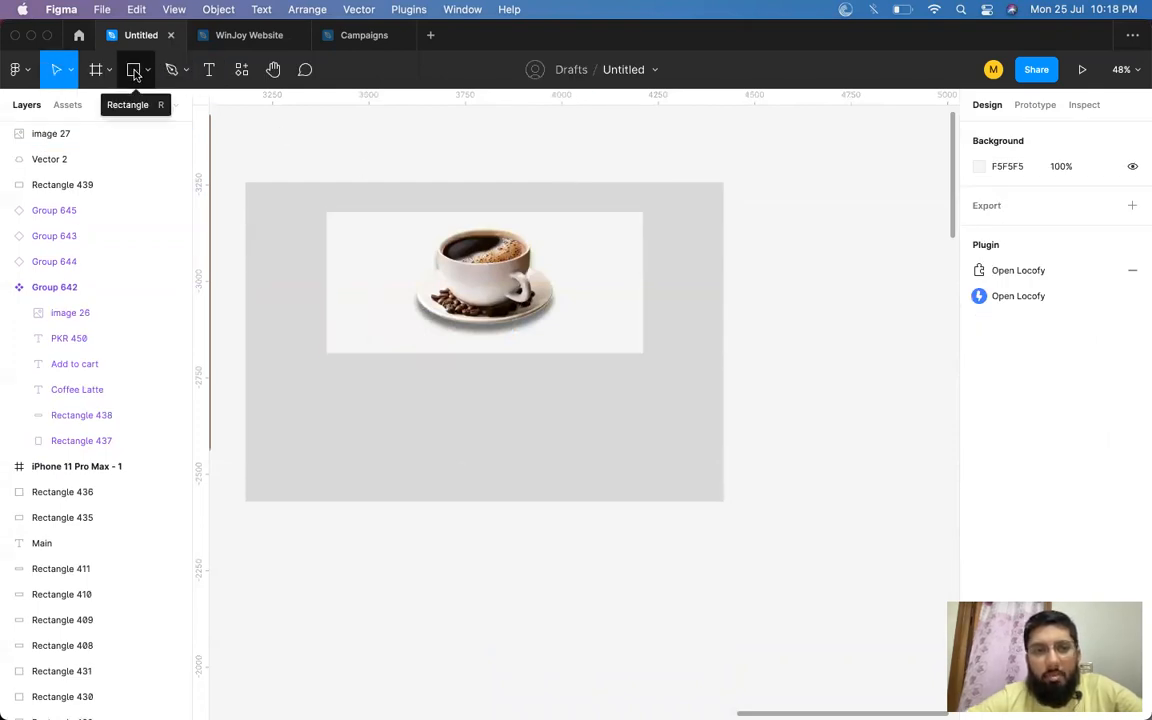
Draw a circle about 326 × 326 over the coffee cup and arrange it beneath the image layer.
{"action": "left_click", "coordinate": [147, 70]}
{"action": "left_click", "coordinate": [127, 166]}
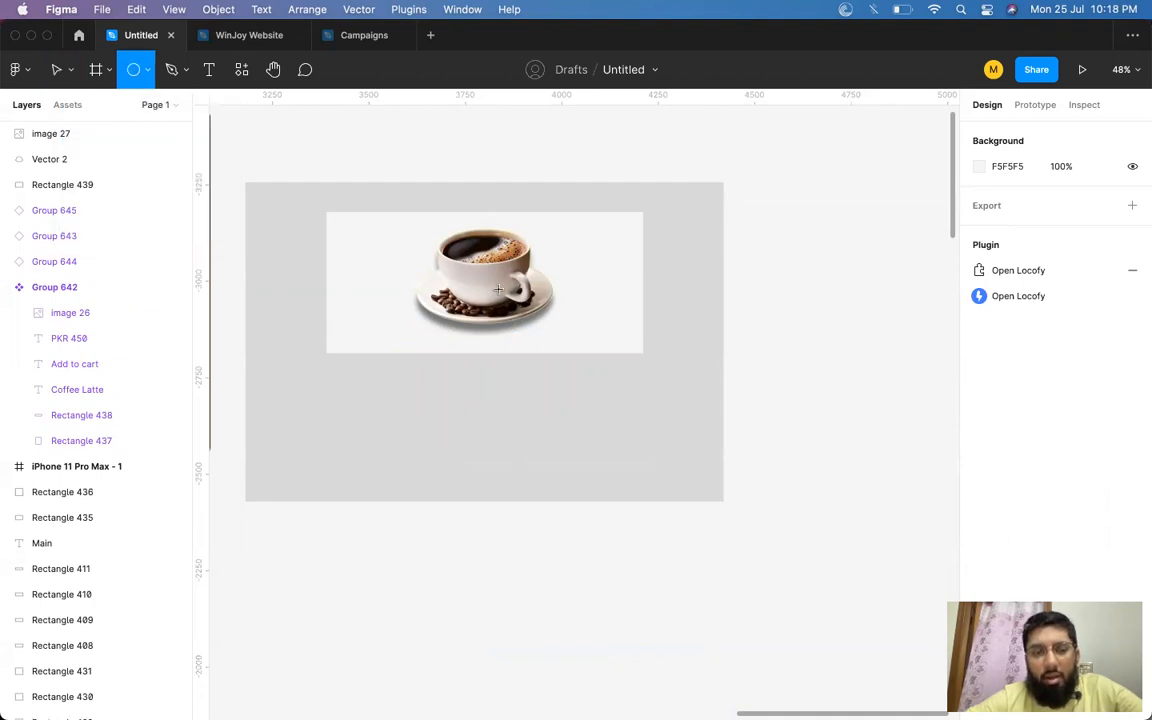
{"action": "left_click_drag", "start_coordinate": [426, 235], "coordinate": [545, 283]}
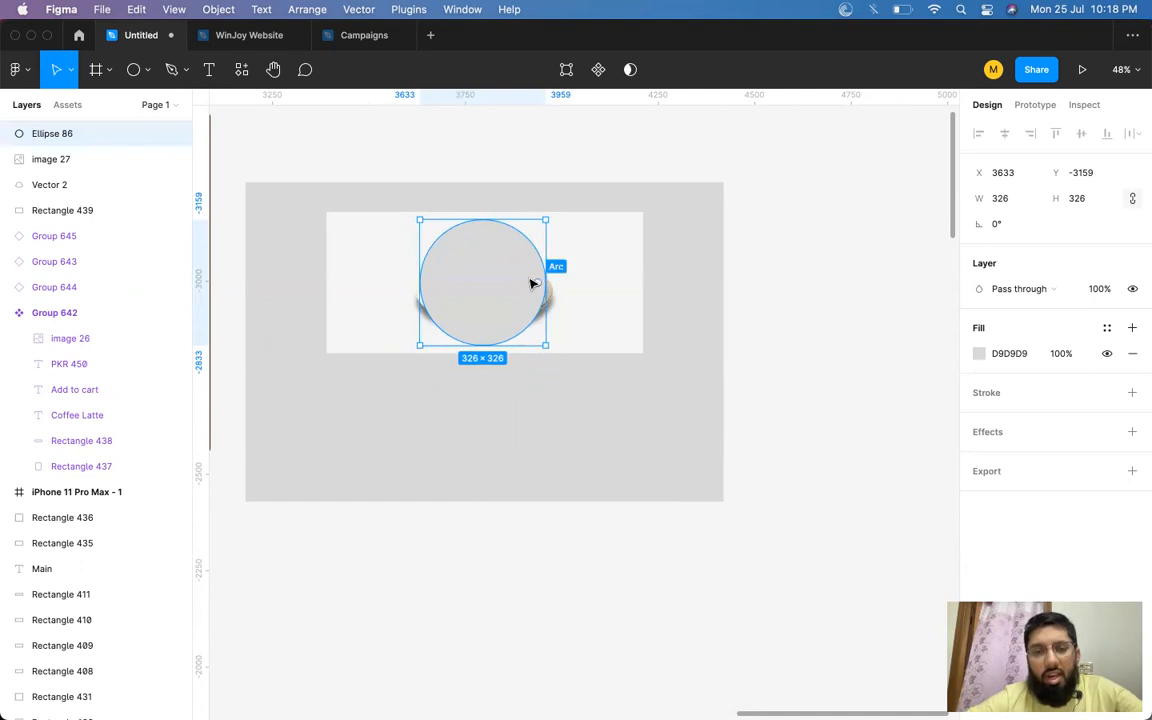
{"action": "key", "text": "super+["}
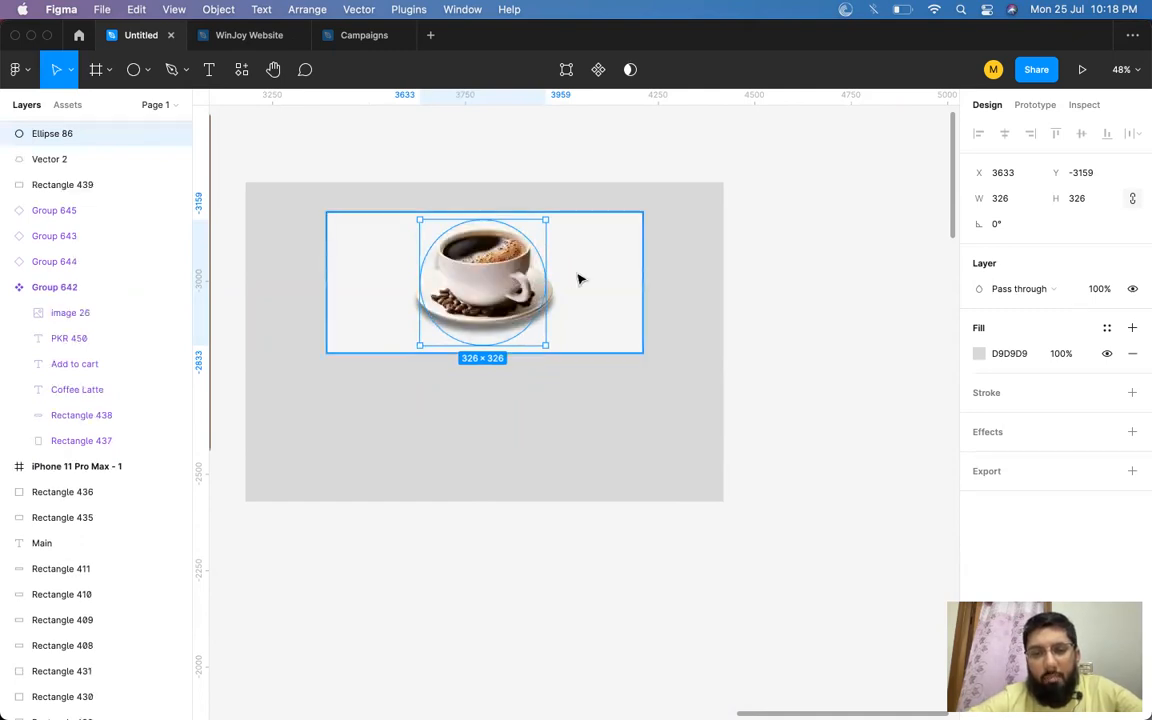
{"action": "key", "text": "super+]"}
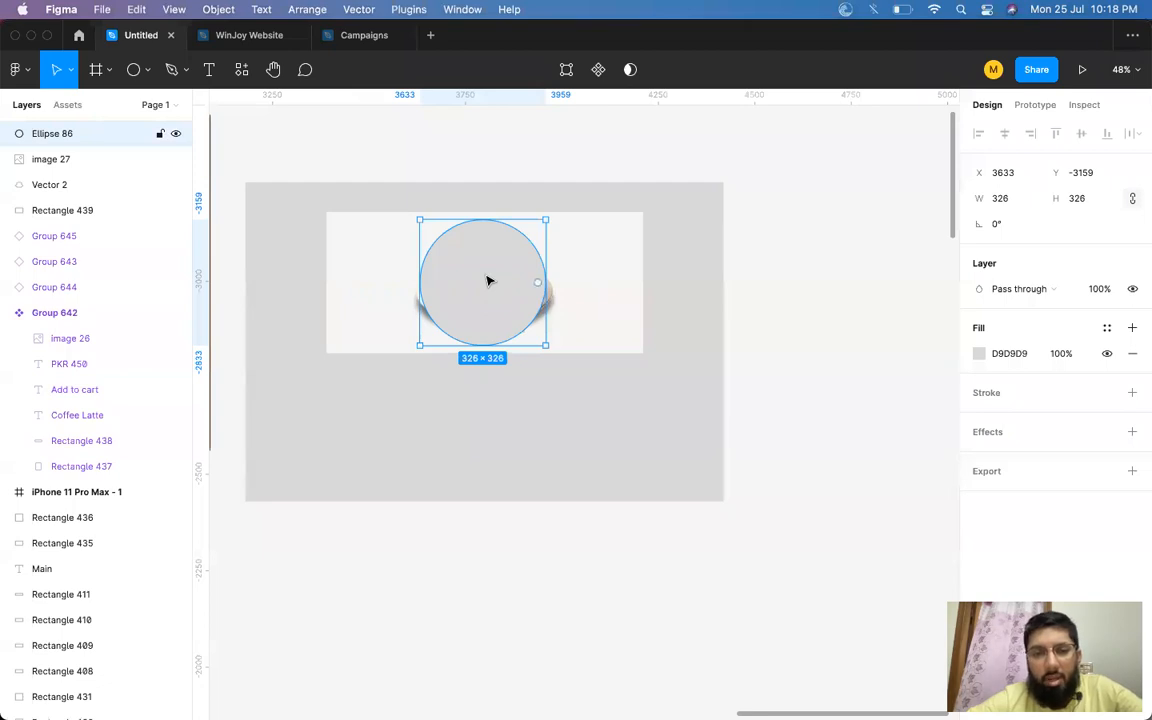
{"action": "left_click", "coordinate": [587, 278], "text": "shift"}
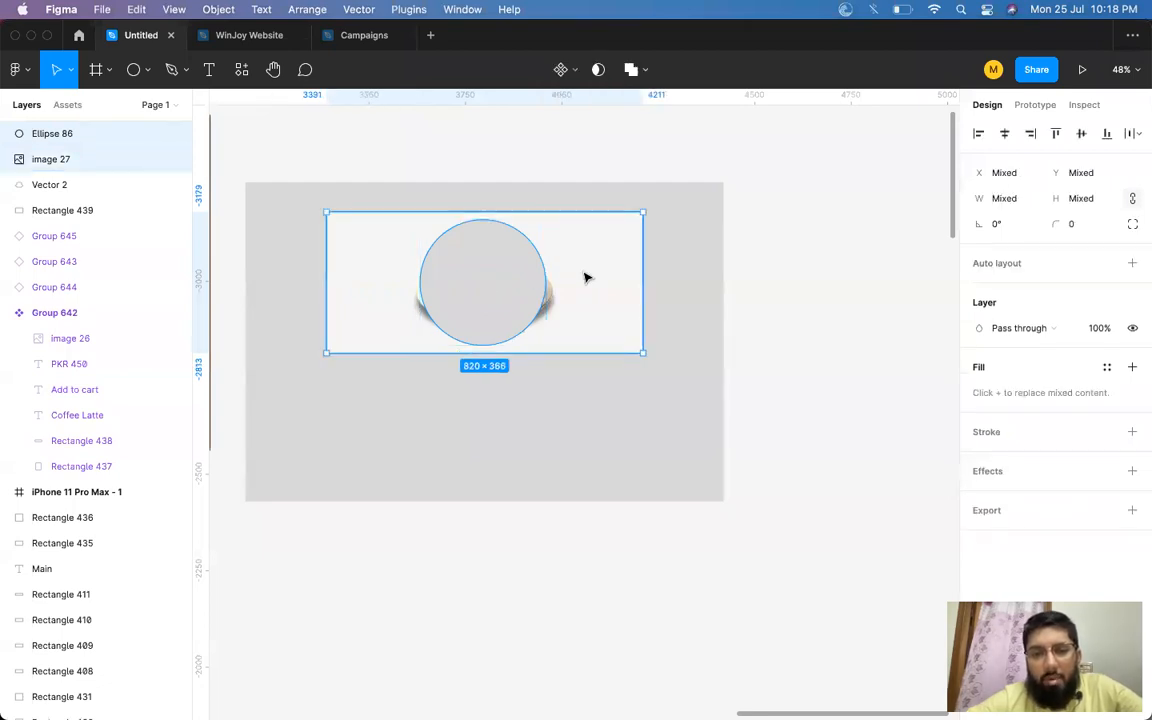
{"action": "left_click", "coordinate": [587, 278], "text": "shift"}
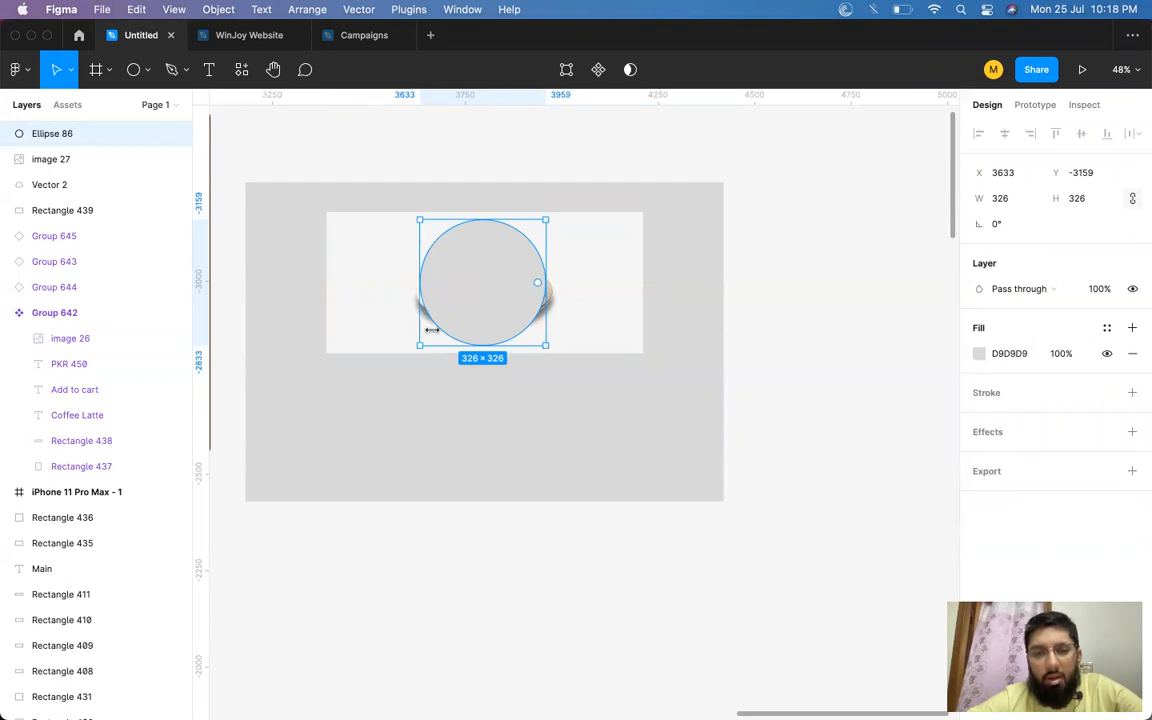
{"action": "key", "text": "super+["}
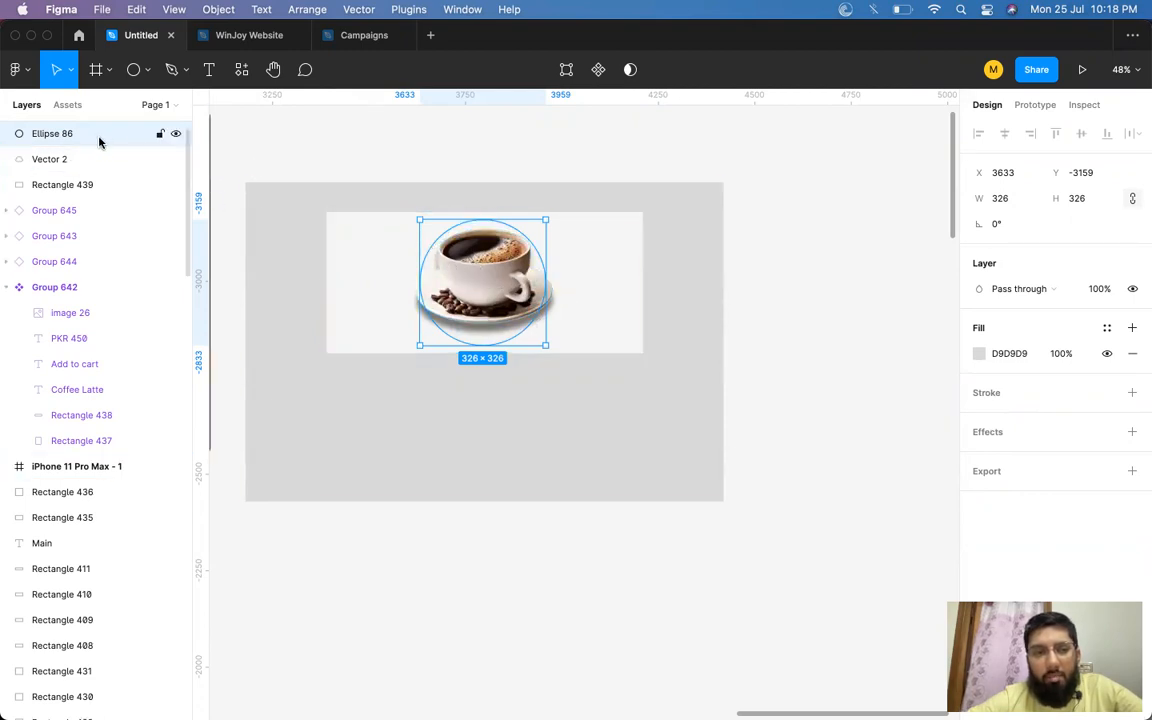
{"action": "key", "text": "super+z"}
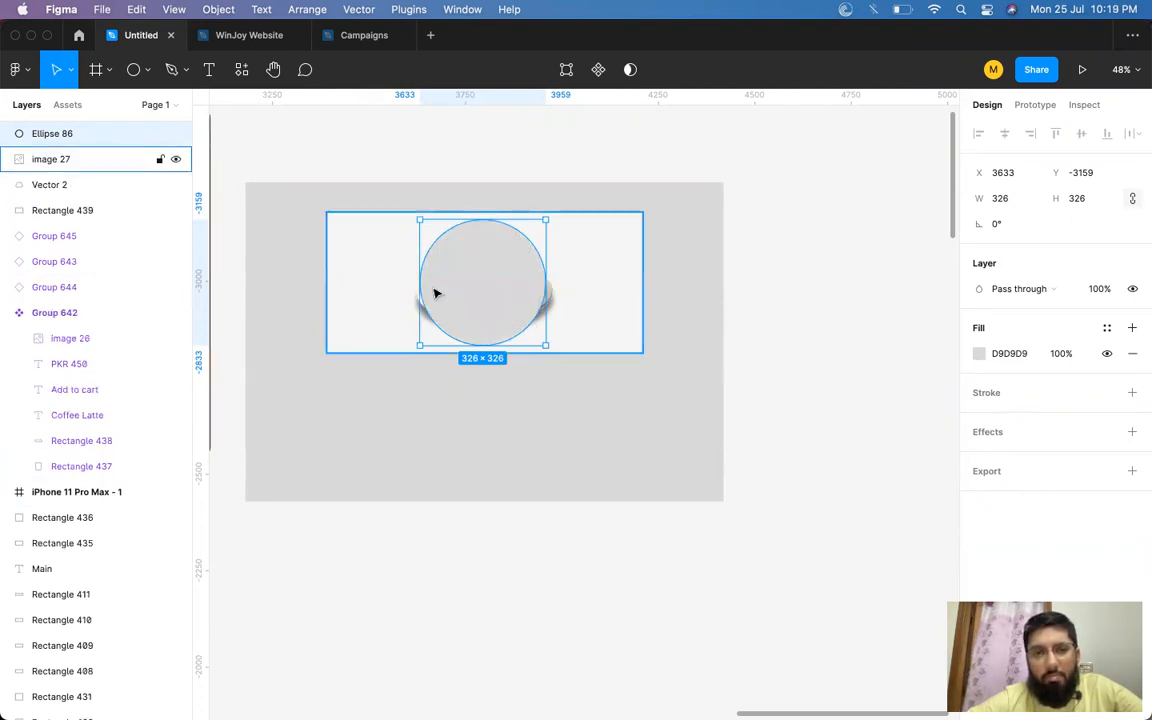
{"action": "left_click_drag", "start_coordinate": [78, 135], "coordinate": [85, 178]}
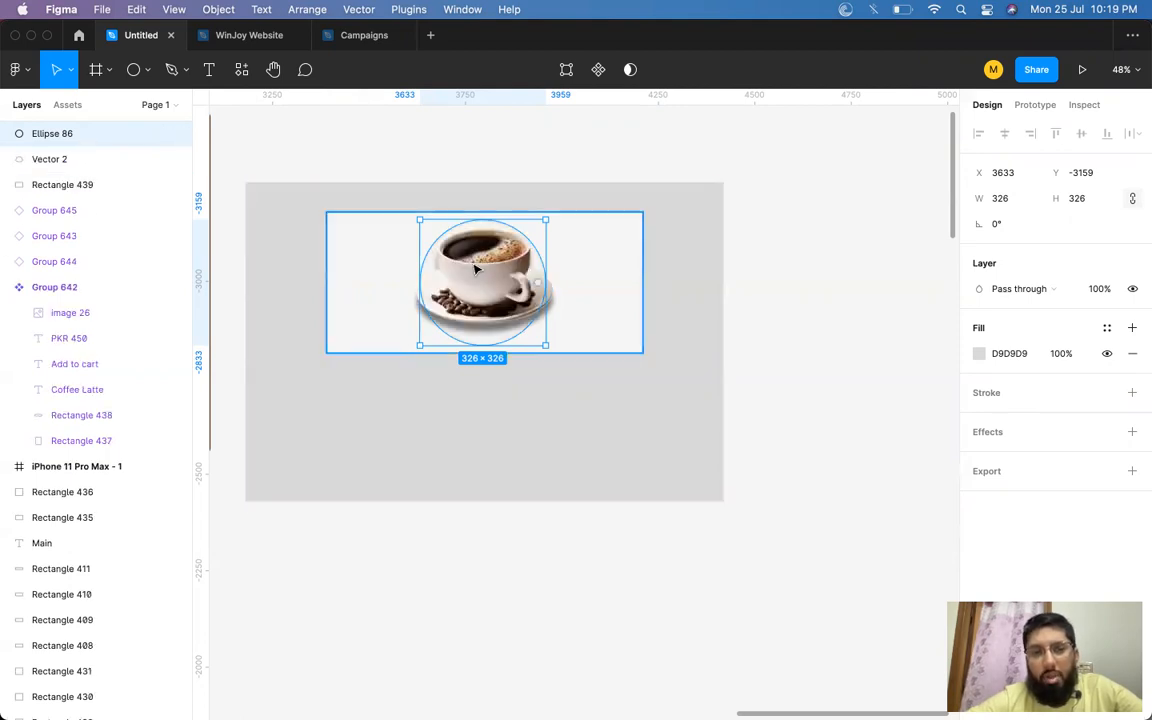
Select the coffee image and the circle together and use them as a mask.
{"action": "left_click", "coordinate": [583, 286], "text": "shift"}
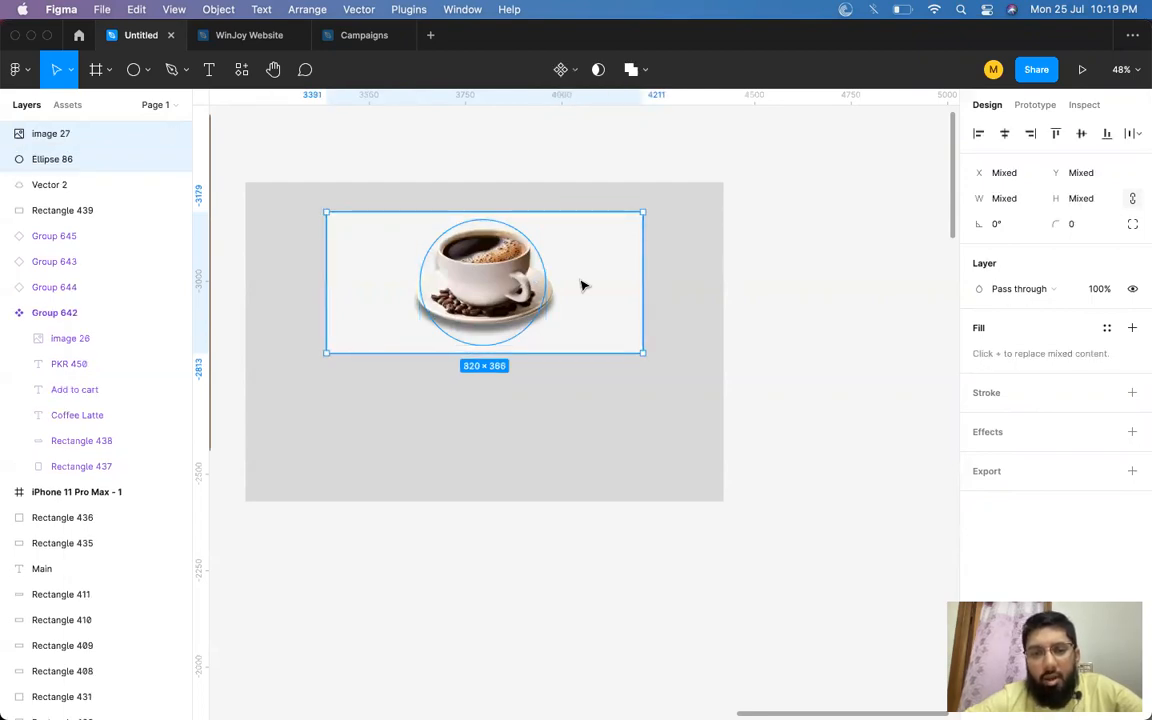
{"action": "right_click", "coordinate": [582, 285]}
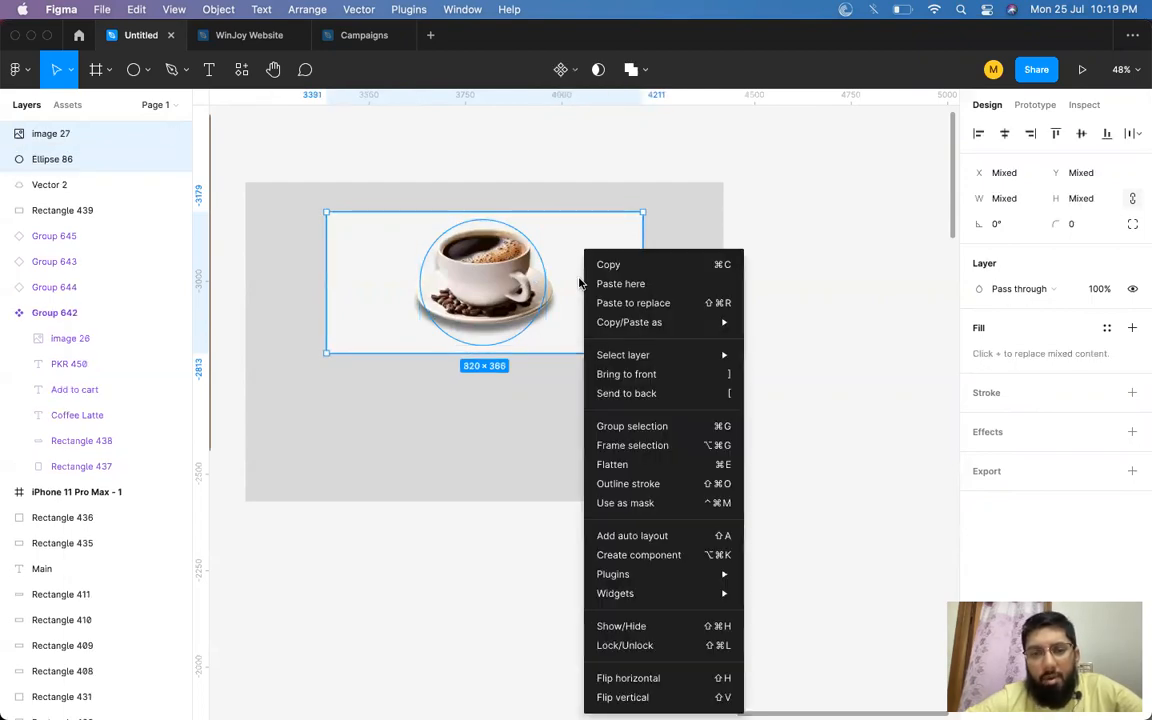
{"action": "left_click", "coordinate": [626, 504]}
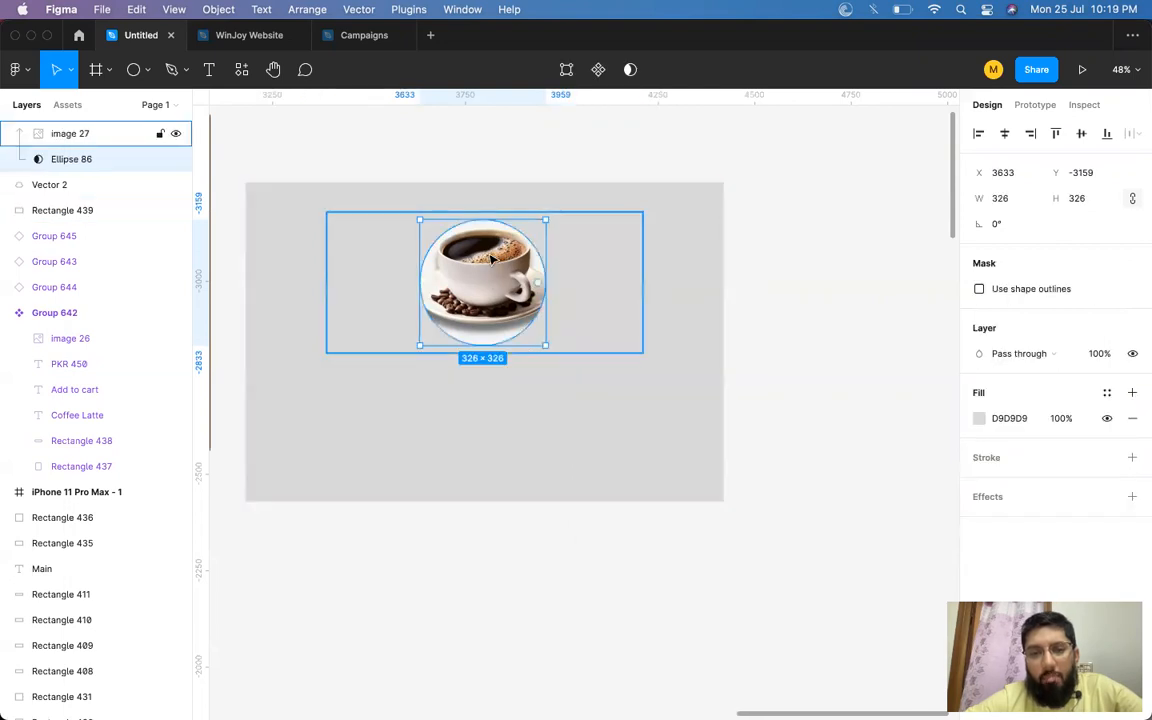
Release the circle mask and undo the recent shape edits to return to the unmasked coffee image.
{"action": "scroll", "coordinate": [497, 300], "scroll_direction": "up", "scroll_amount": 3}
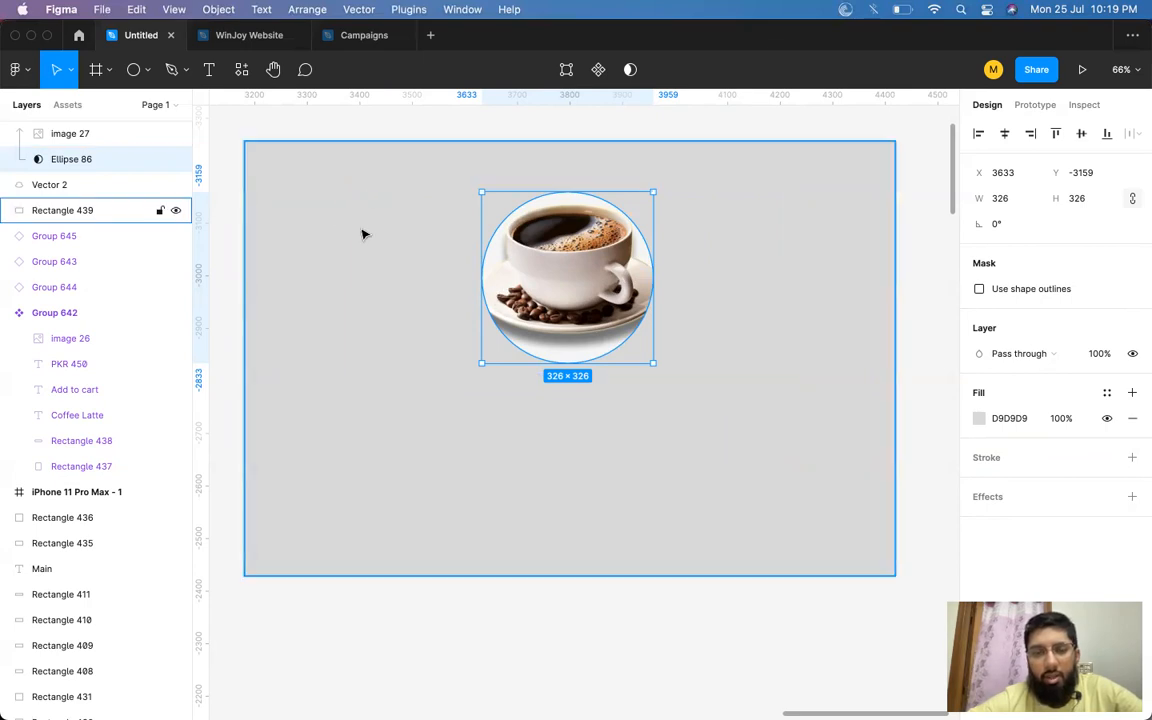
{"action": "key", "text": "ctrl+super+m"}
{"action": "key", "text": "super+bracketright"}
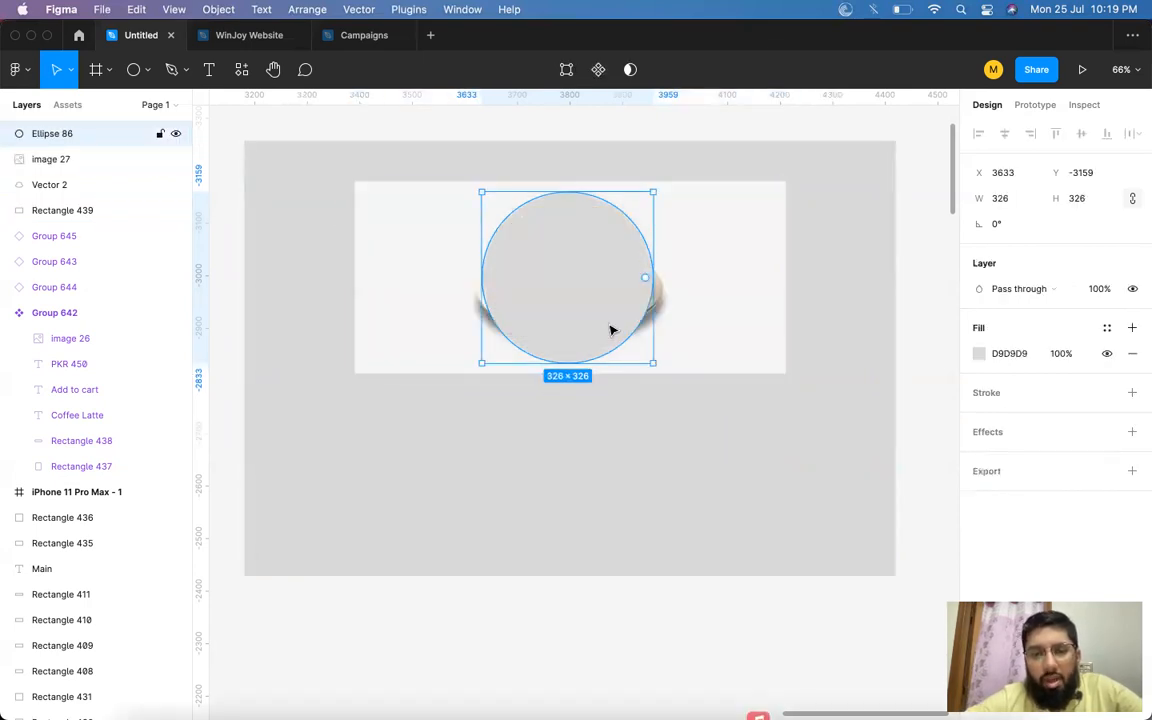
{"action": "scroll", "coordinate": [610, 330], "scroll_direction": "down", "scroll_amount": 3}
{"action": "scroll", "coordinate": [610, 330], "scroll_direction": "down", "scroll_amount": 3}
{"action": "left_click", "coordinate": [877, 321]}
{"action": "left_click", "coordinate": [570, 316]}
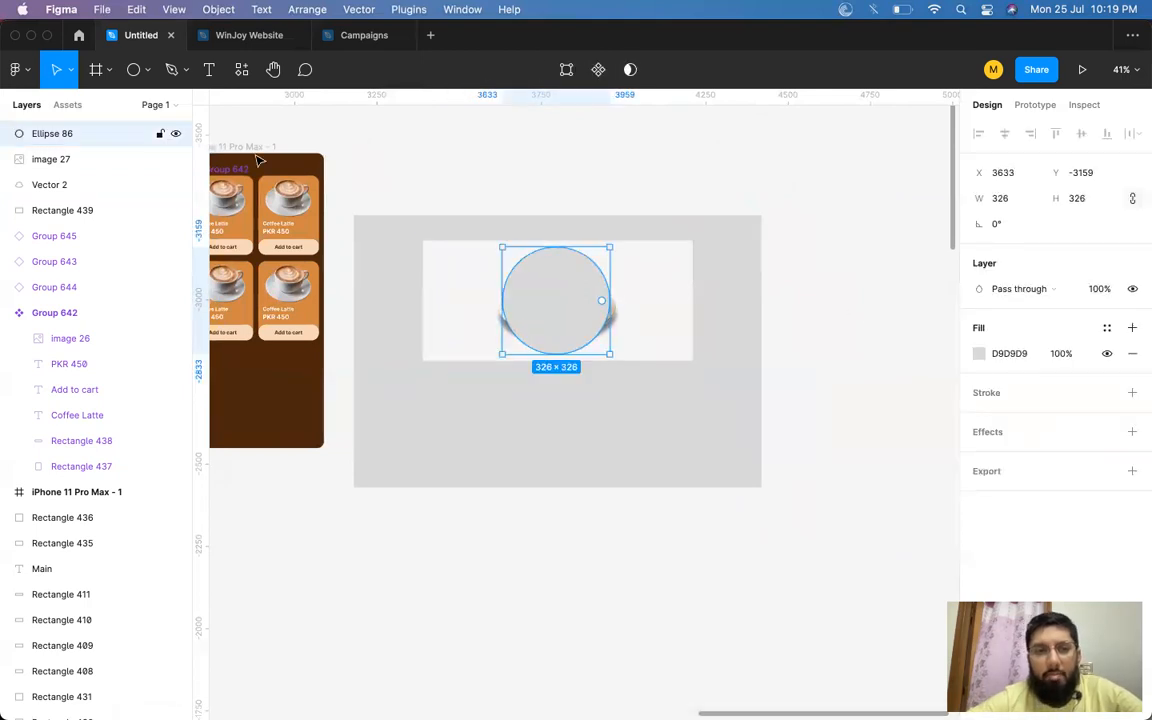
{"action": "key", "text": "super+z"}
{"action": "key", "text": "super+z"}
{"action": "key", "text": "super+z"}
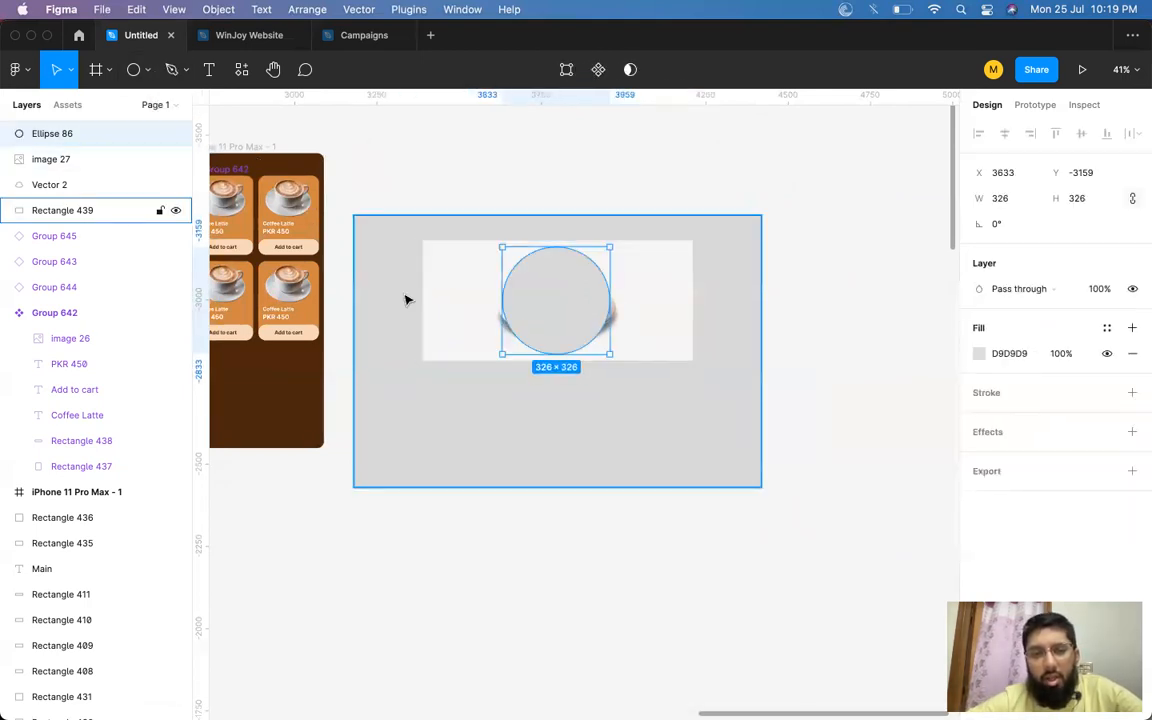
{"action": "key", "text": "super+shift+z"}
{"action": "key", "text": "super+shift+z"}
{"action": "key", "text": "super+shift+z"}
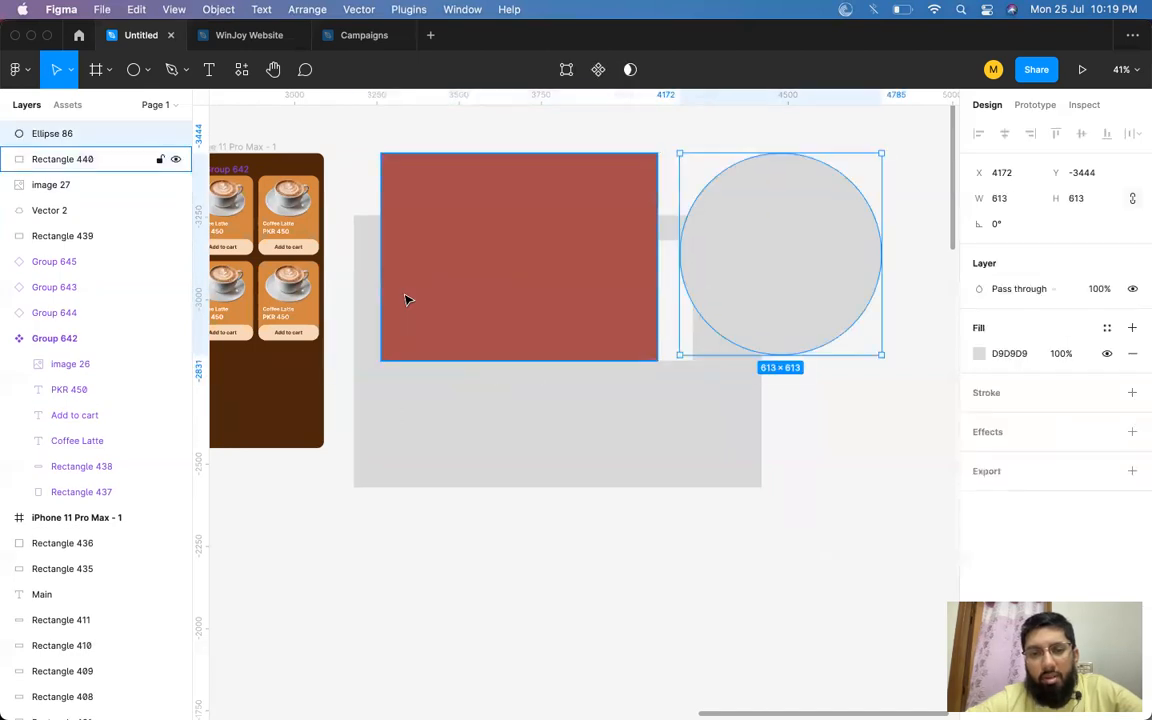
{"action": "key", "text": "super+z"}
{"action": "key", "text": "super+z"}
{"action": "key", "text": "super+z"}
{"action": "key", "text": "super+z"}
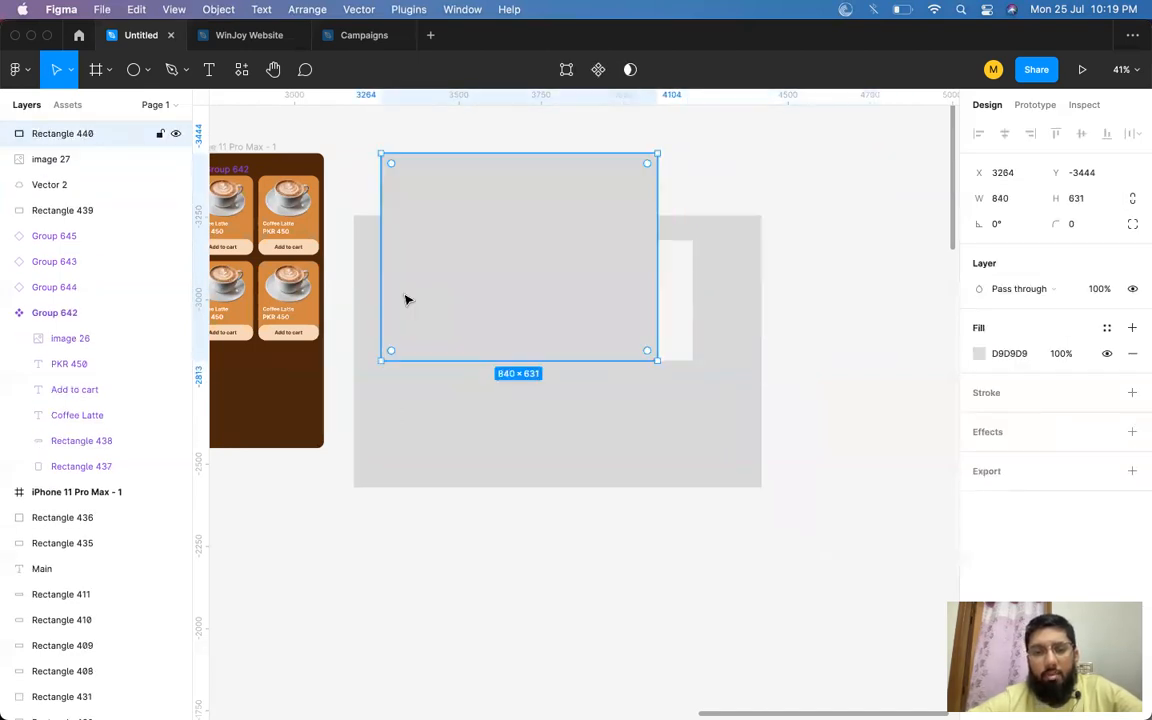
{"action": "left_click", "coordinate": [779, 301]}
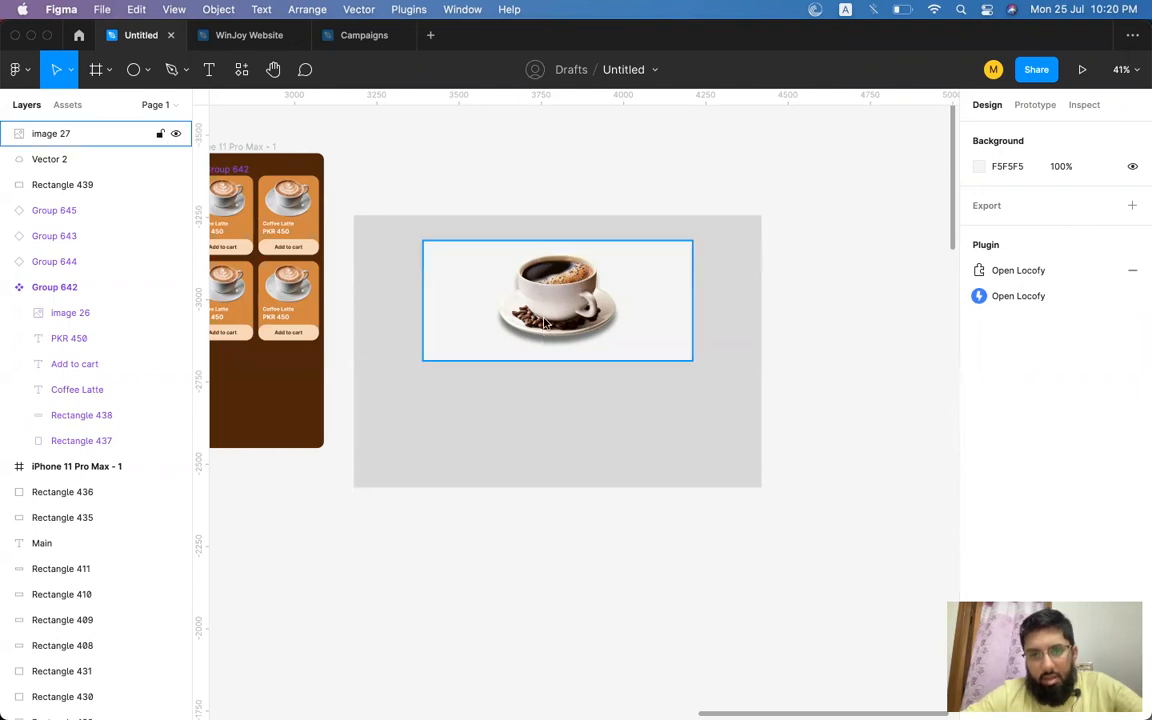
Select the coffee image on the canvas and delete it.
{"action": "left_click", "coordinate": [617, 339]}
{"action": "scroll", "coordinate": [661, 362], "scroll_direction": "right", "scroll_amount": 5}
{"action": "scroll", "coordinate": [661, 362], "scroll_direction": "down", "scroll_amount": 2}
{"action": "scroll", "coordinate": [666, 368], "scroll_direction": "up", "scroll_amount": 2}
{"action": "scroll", "coordinate": [666, 368], "scroll_direction": "left", "scroll_amount": 3}
{"action": "left_click", "coordinate": [660, 365]}
{"action": "left_click", "coordinate": [437, 278]}
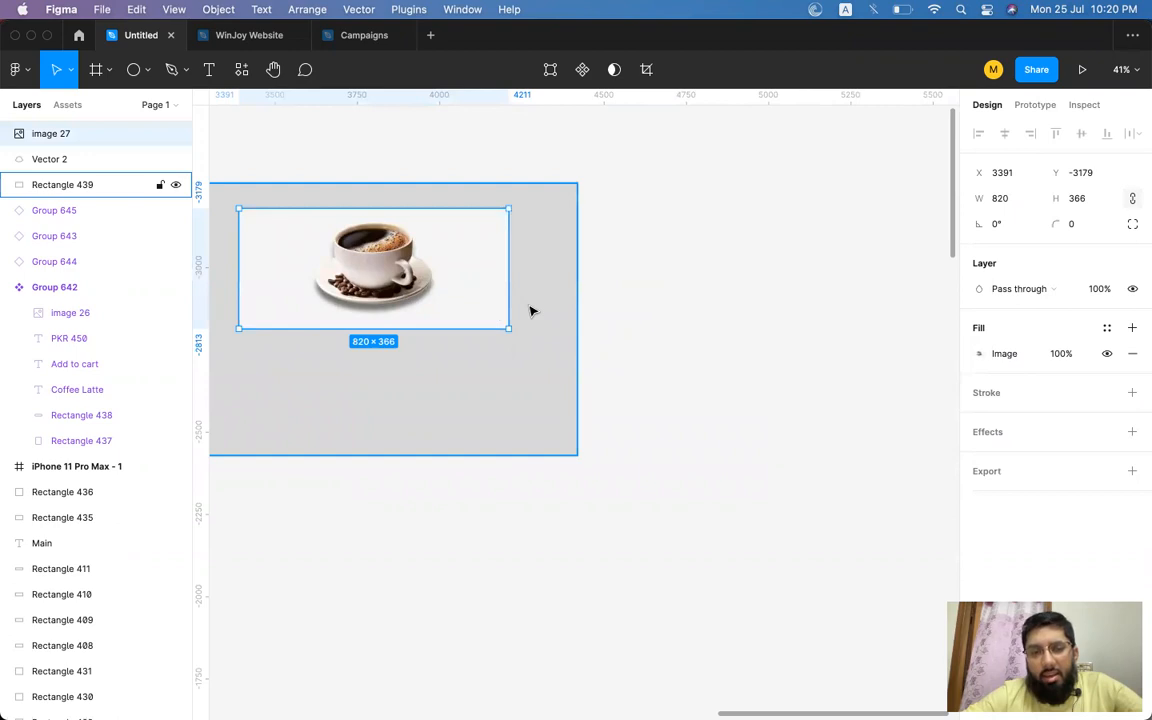
{"action": "scroll", "coordinate": [620, 290], "scroll_direction": "left", "scroll_amount": 3}
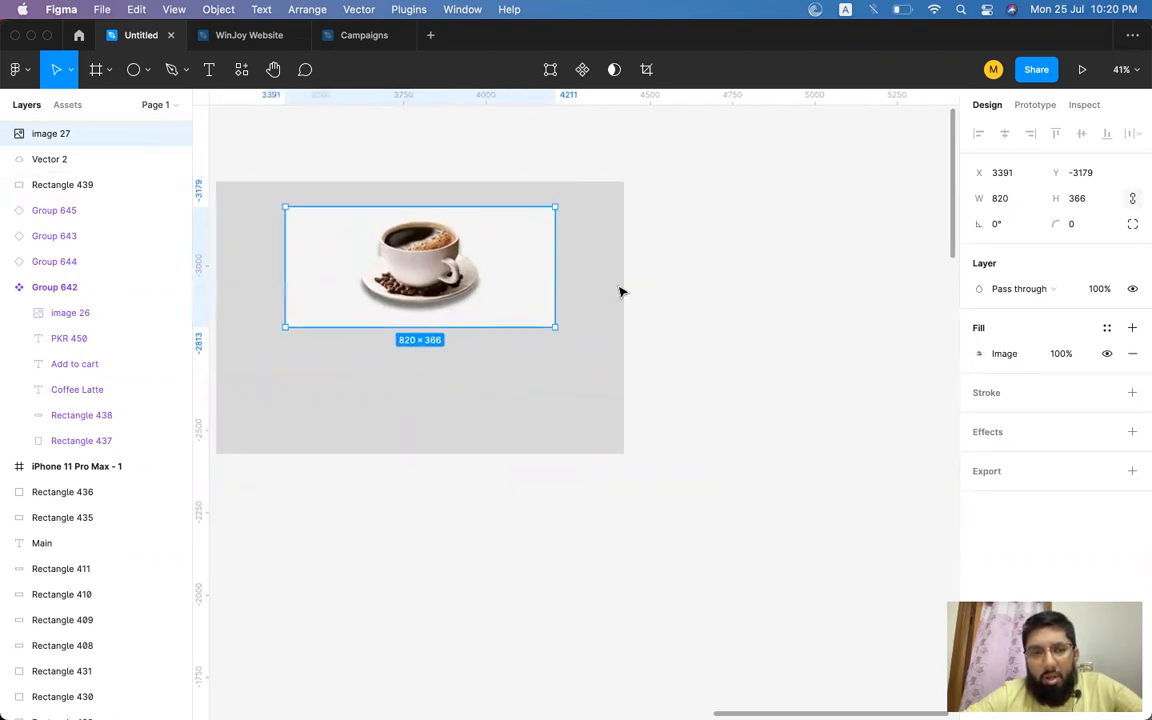
{"action": "scroll", "coordinate": [621, 292], "scroll_direction": "right", "scroll_amount": 1}
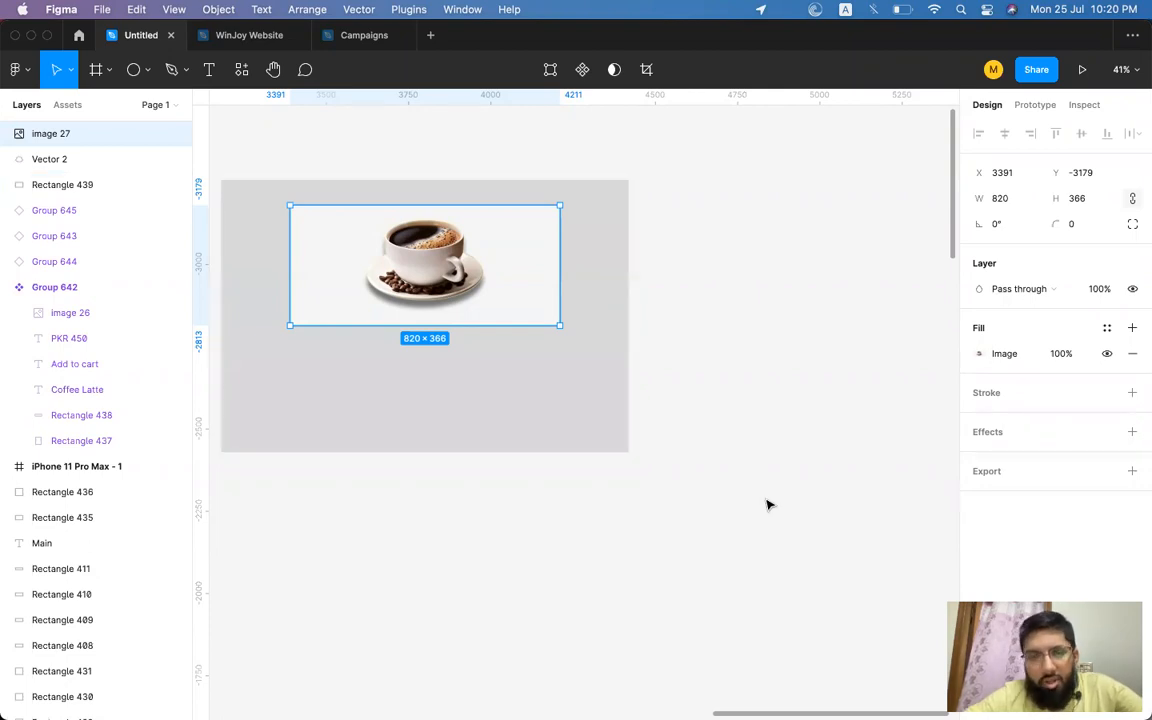
{"action": "left_click", "coordinate": [712, 274]}
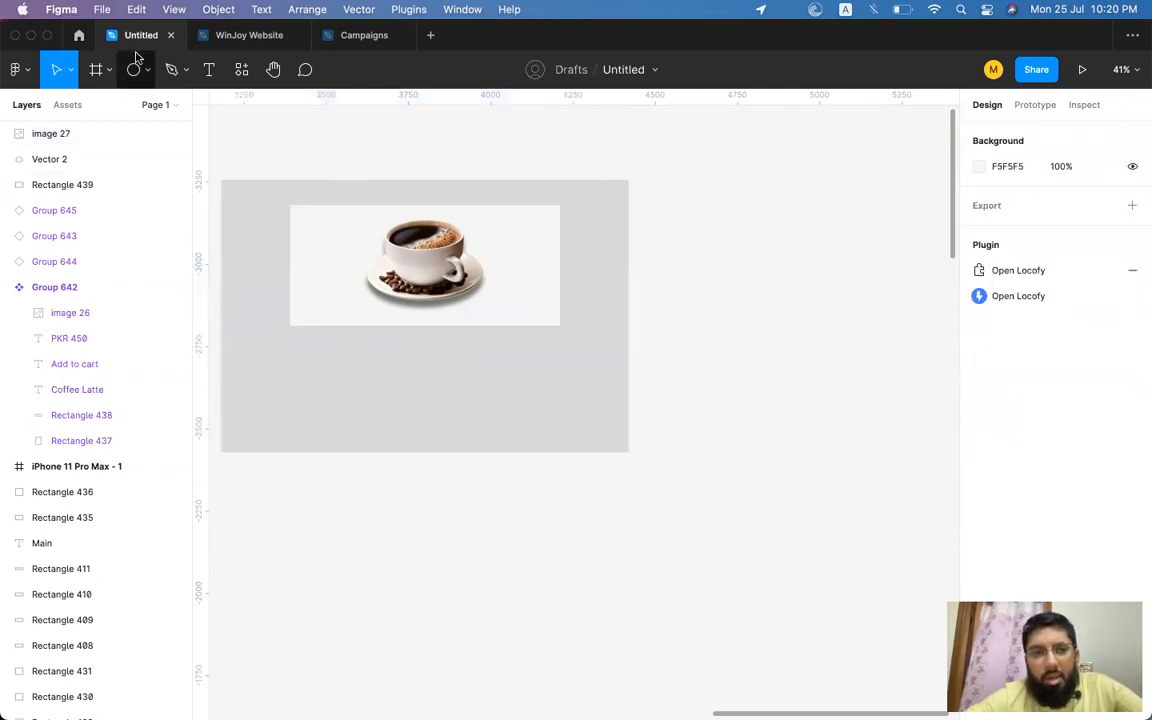
{"action": "left_click", "coordinate": [409, 270]}
{"action": "key", "text": "Delete"}
Switch to Chrome, search Google Images for sunset, and open the first result.
{"action": "key", "text": "super+Tab"}
{"action": "key", "text": "super+Tab"}
{"action": "key", "text": "super+Tab"}
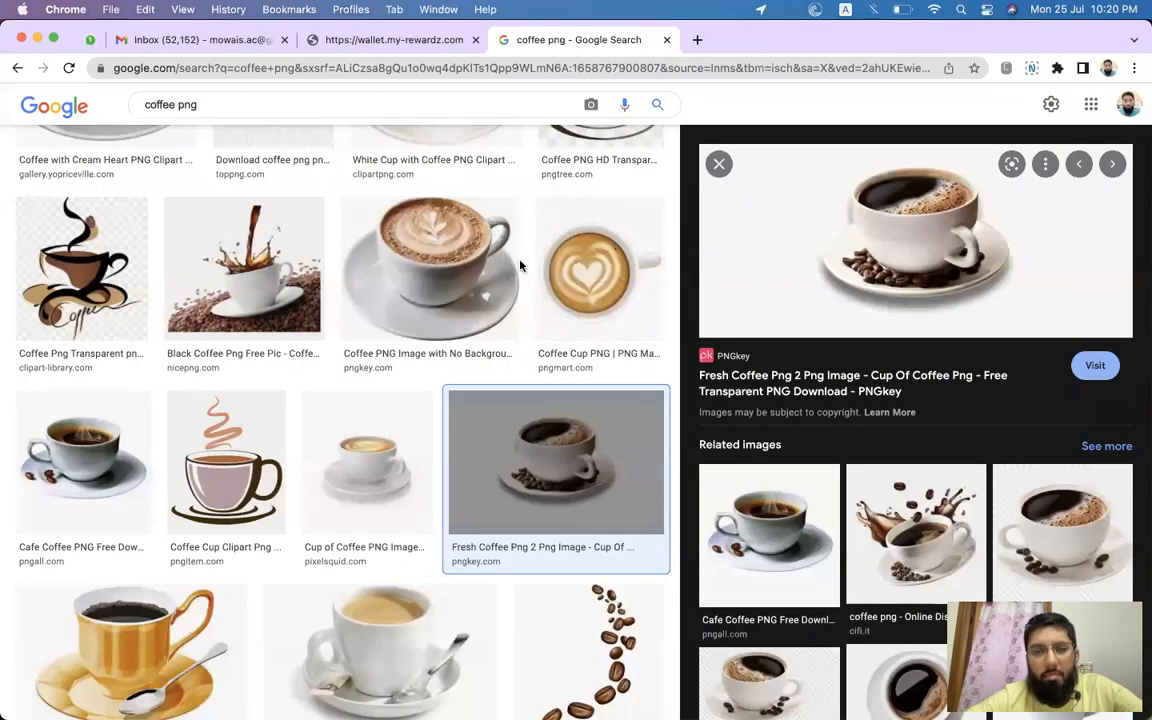
{"action": "scroll", "coordinate": [467, 232], "scroll_direction": "up", "scroll_amount": 10}
{"action": "double_click", "coordinate": [377, 128]}
{"action": "left_click", "coordinate": [377, 128]}
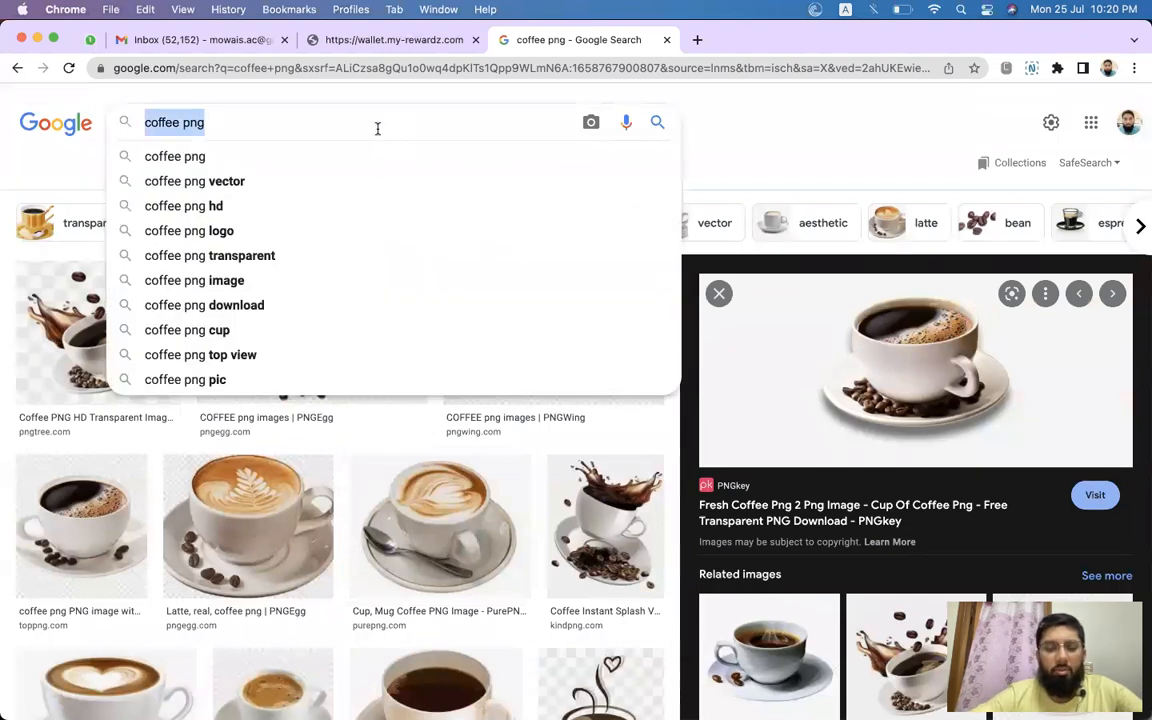
{"action": "type", "text": "backg"}
{"action": "key", "text": "BackSpace"}
{"action": "key", "text": "BackSpace"}
{"action": "key", "text": "BackSpace"}
{"action": "key", "text": "BackSpace"}
{"action": "key", "text": "BackSpace"}
{"action": "type", "text": "sunset"}
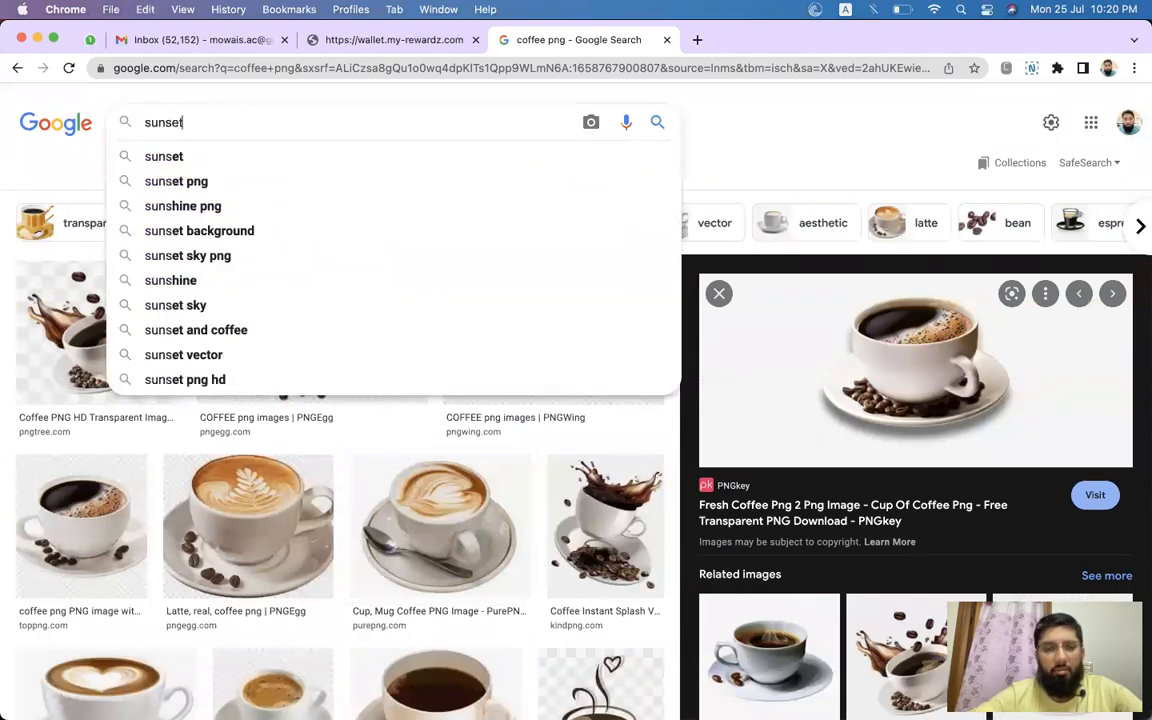
{"action": "key", "text": "Return"}
{"action": "left_click", "coordinate": [165, 324]}
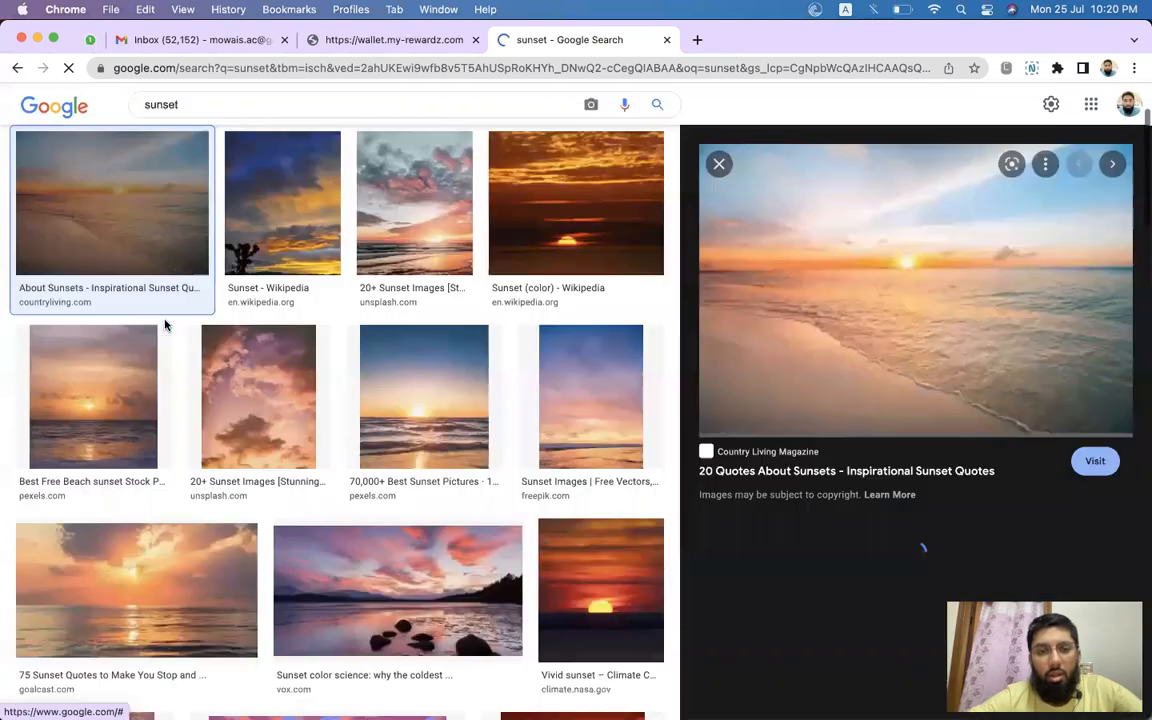
Preview several sunset images in the Google Images results.
{"action": "left_click", "coordinate": [449, 416]}
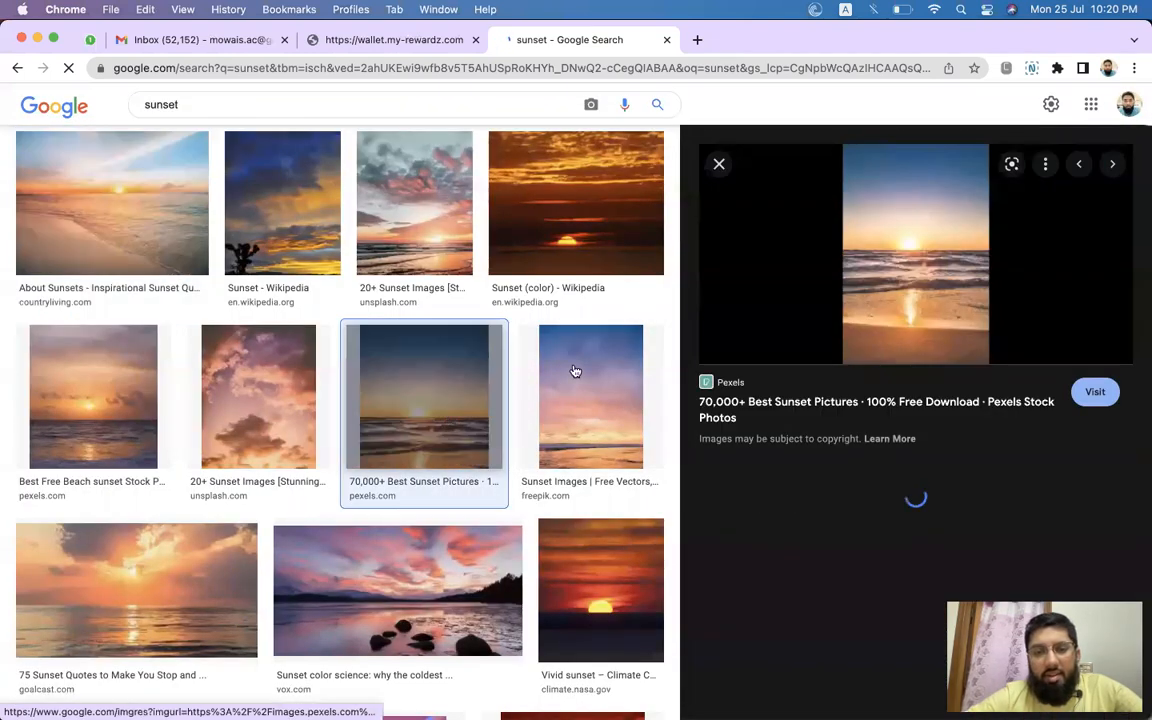
{"action": "right_click", "coordinate": [899, 240]}
{"action": "left_click", "coordinate": [195, 597]}
{"action": "scroll", "coordinate": [612, 581], "scroll_direction": "down", "scroll_amount": 1}
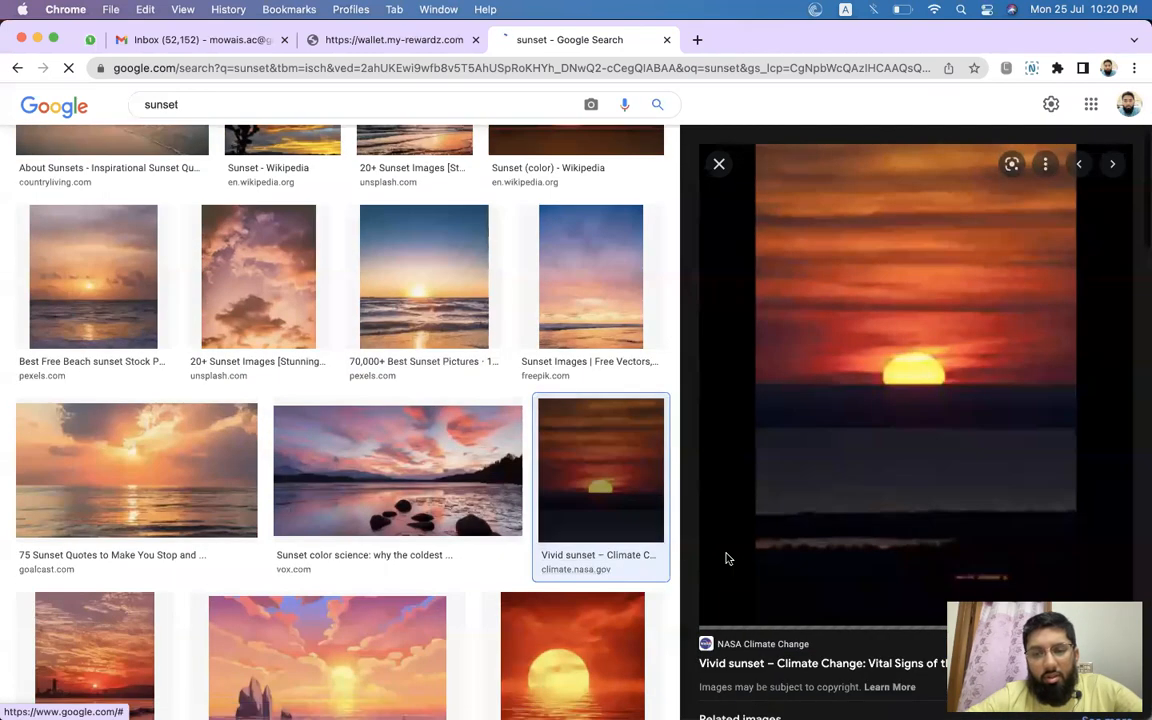
{"action": "scroll", "coordinate": [777, 514], "scroll_direction": "down", "scroll_amount": 5}
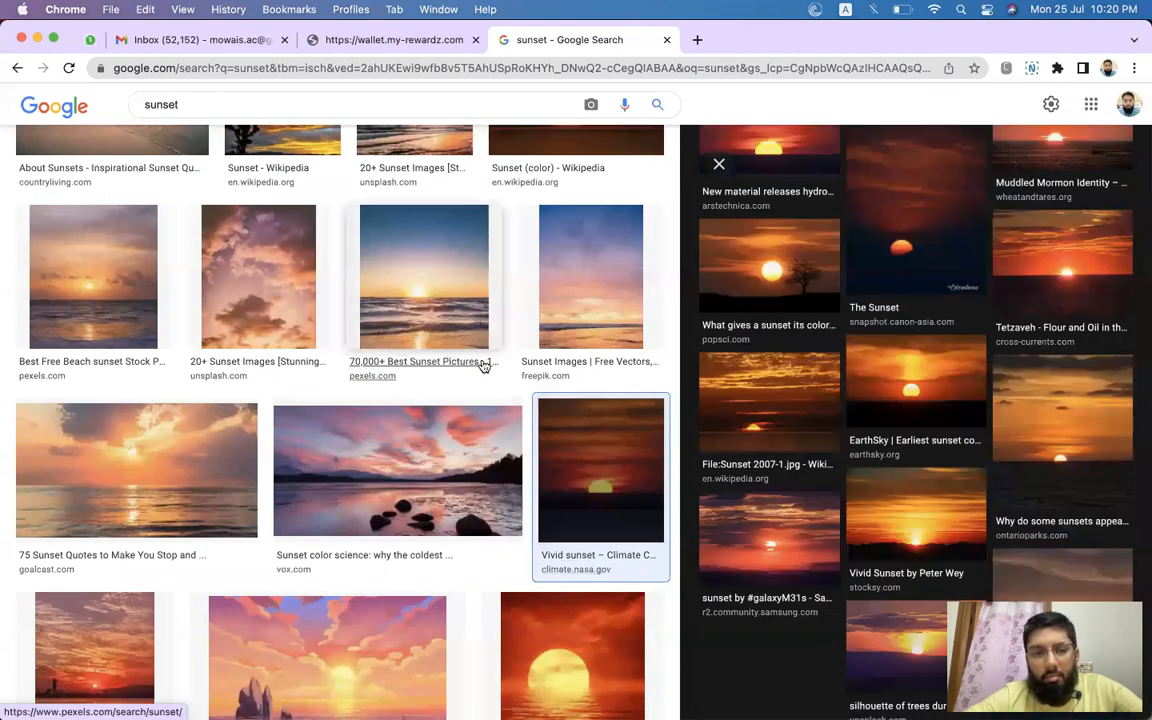
{"action": "scroll", "coordinate": [483, 367], "scroll_direction": "down", "scroll_amount": 5}
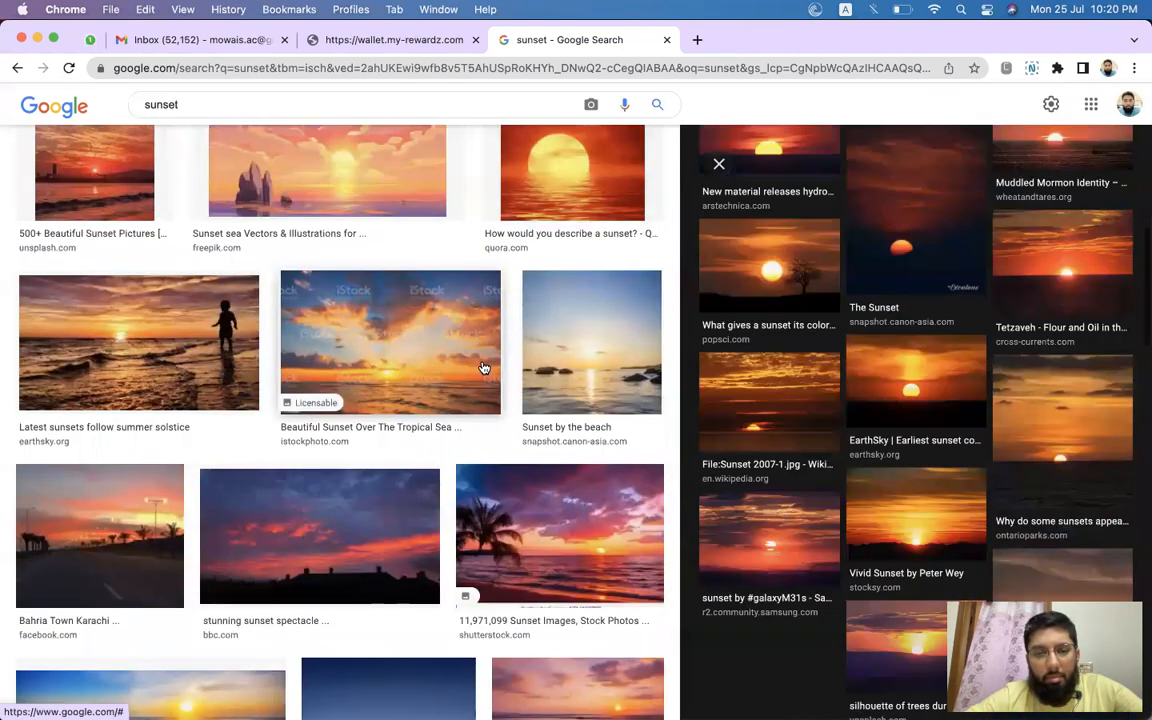
Open the Unsplash cloudy beach sunset image and copy it.
{"action": "left_click", "coordinate": [555, 342]}
{"action": "scroll", "coordinate": [363, 357], "scroll_direction": "up", "scroll_amount": 10}
{"action": "left_click", "coordinate": [427, 329]}
{"action": "scroll", "coordinate": [642, 265], "scroll_direction": "down", "scroll_amount": 1}
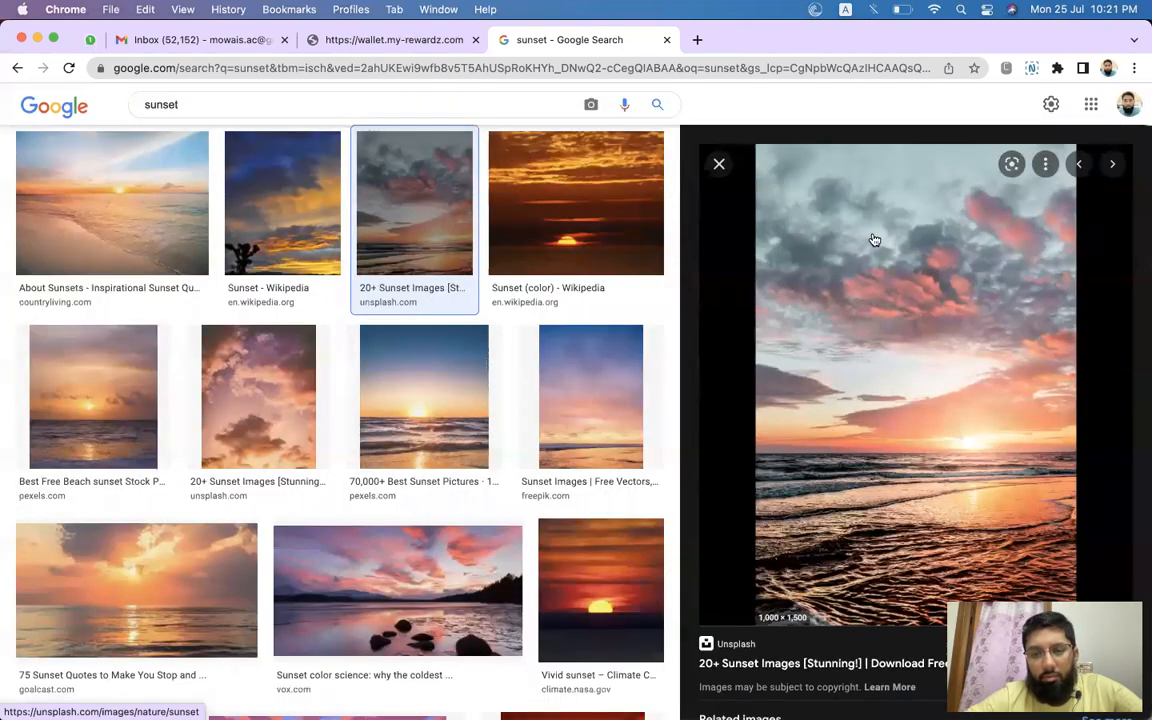
{"action": "right_click", "coordinate": [876, 242]}
{"action": "left_click", "coordinate": [917, 436]}
Switch to Figma and paste the copied sunset image onto the canvas.
{"action": "key", "text": "super+Tab"}
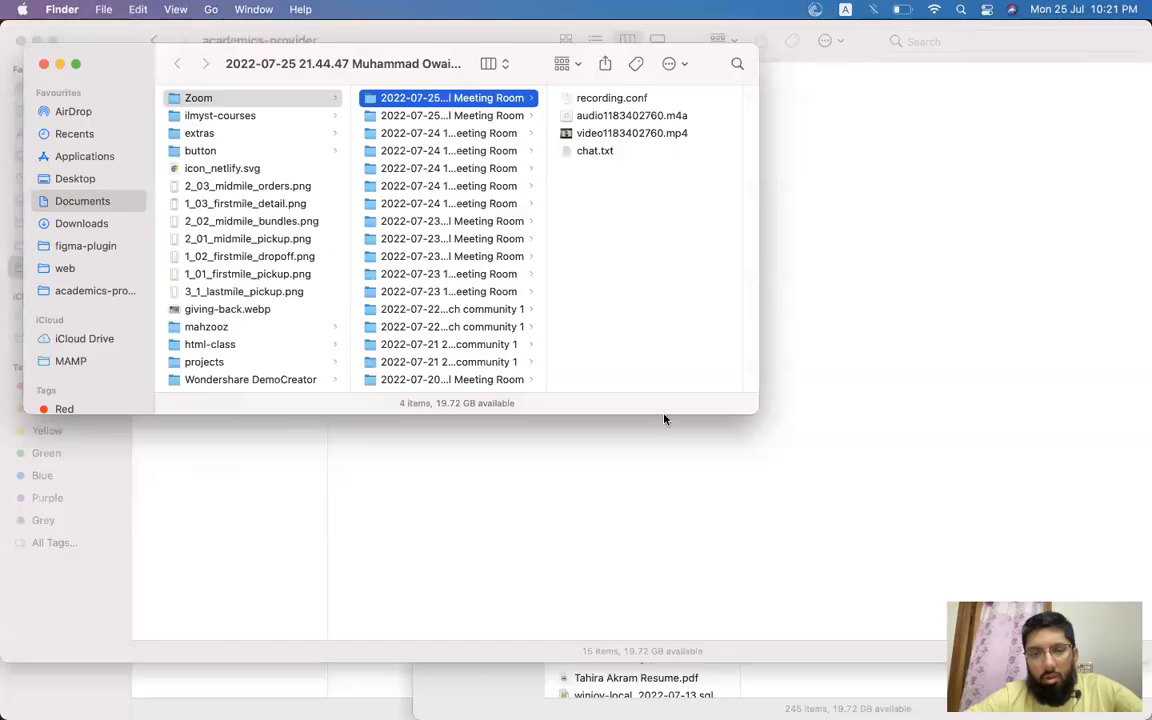
{"action": "key", "text": "super+Tab"}
{"action": "left_click", "coordinate": [196, 369]}
{"action": "scroll", "coordinate": [622, 347], "scroll_direction": "down", "scroll_amount": 1}
{"action": "scroll", "coordinate": [622, 347], "scroll_direction": "right", "scroll_amount": 3}
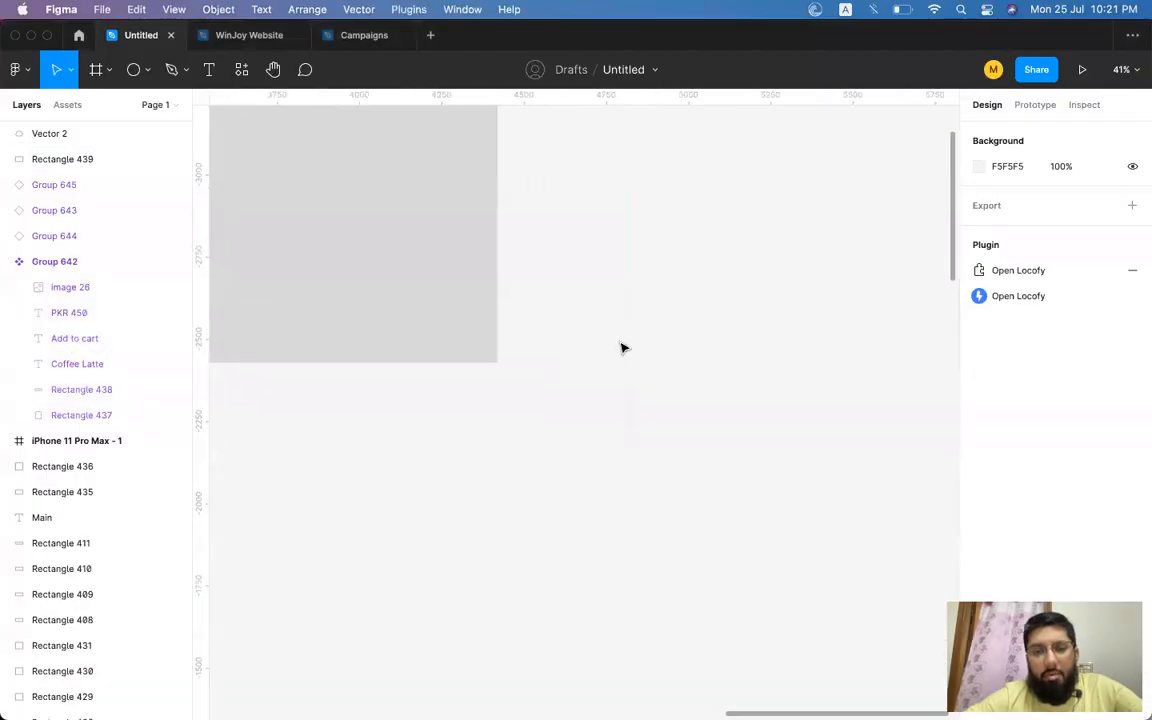
{"action": "key", "text": "super+v"}
{"action": "scroll", "coordinate": [622, 347], "scroll_direction": "down", "scroll_amount": 2}
{"action": "scroll", "coordinate": [622, 347], "scroll_direction": "right", "scroll_amount": 1}
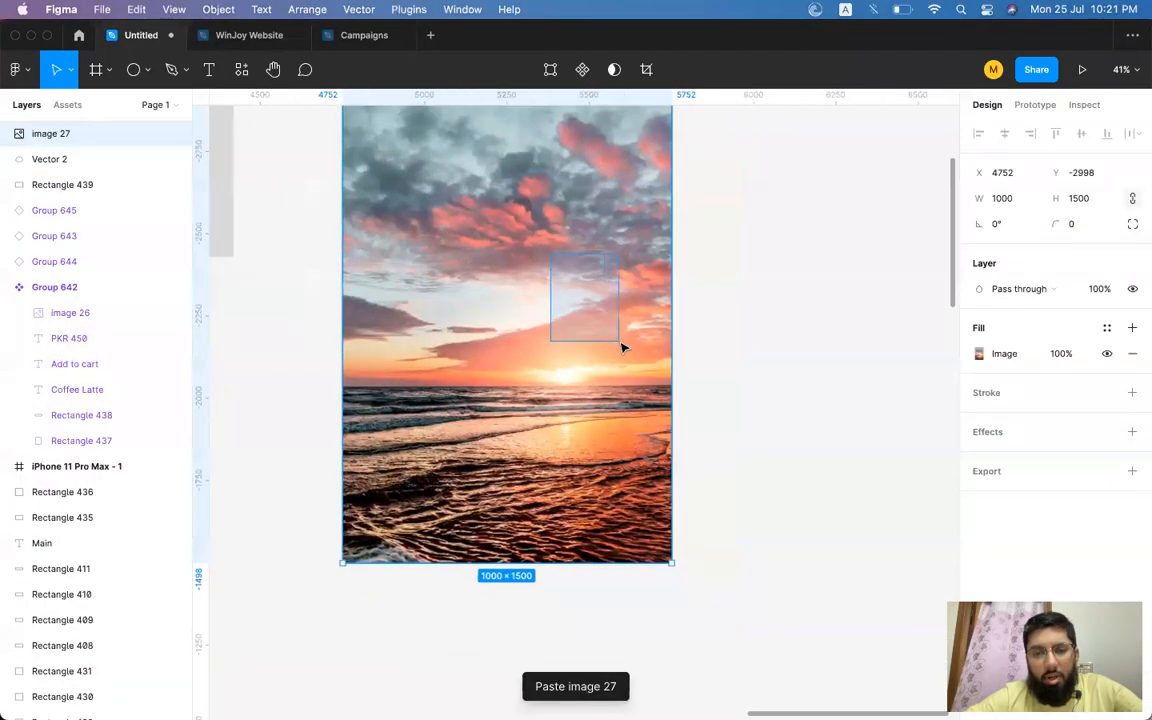
Draw a closed four-sided shape with the Pen tool over the sea half of the sunset image, about 1175 × 618.
{"action": "scroll", "coordinate": [758, 381], "scroll_direction": "up", "scroll_amount": 2}
{"action": "scroll", "coordinate": [758, 381], "scroll_direction": "left", "scroll_amount": 2}
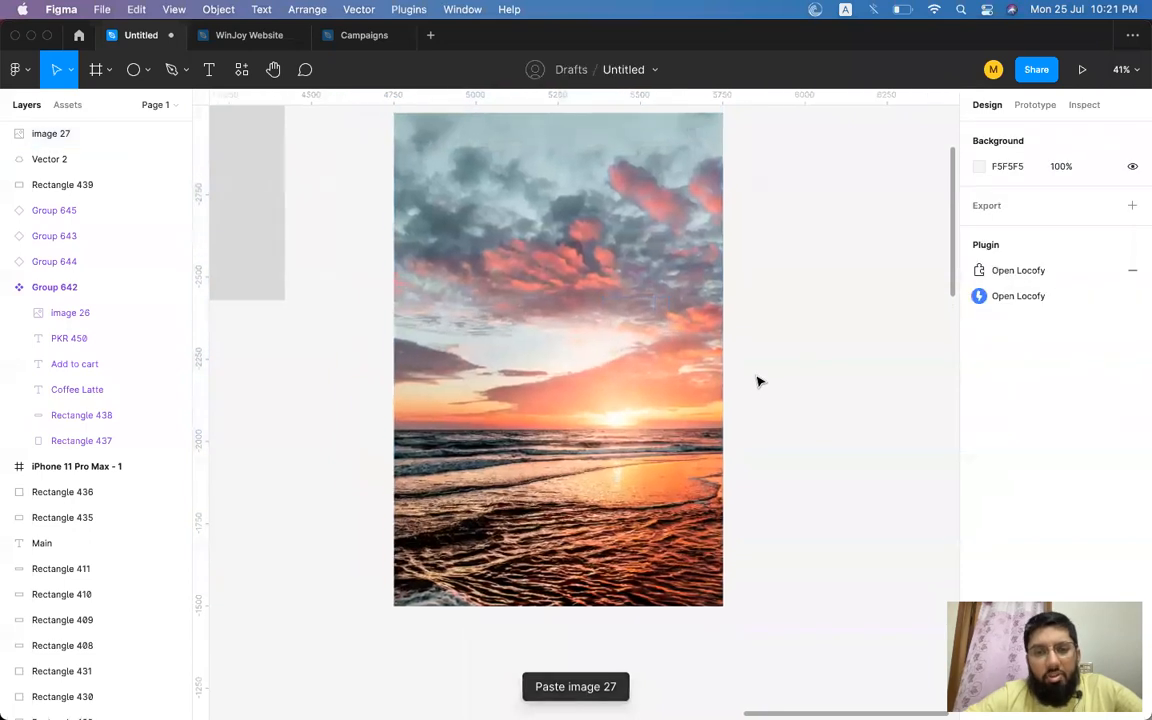
{"action": "scroll", "coordinate": [758, 381], "scroll_direction": "down", "scroll_amount": 1}
{"action": "scroll", "coordinate": [758, 381], "scroll_direction": "right", "scroll_amount": 1}
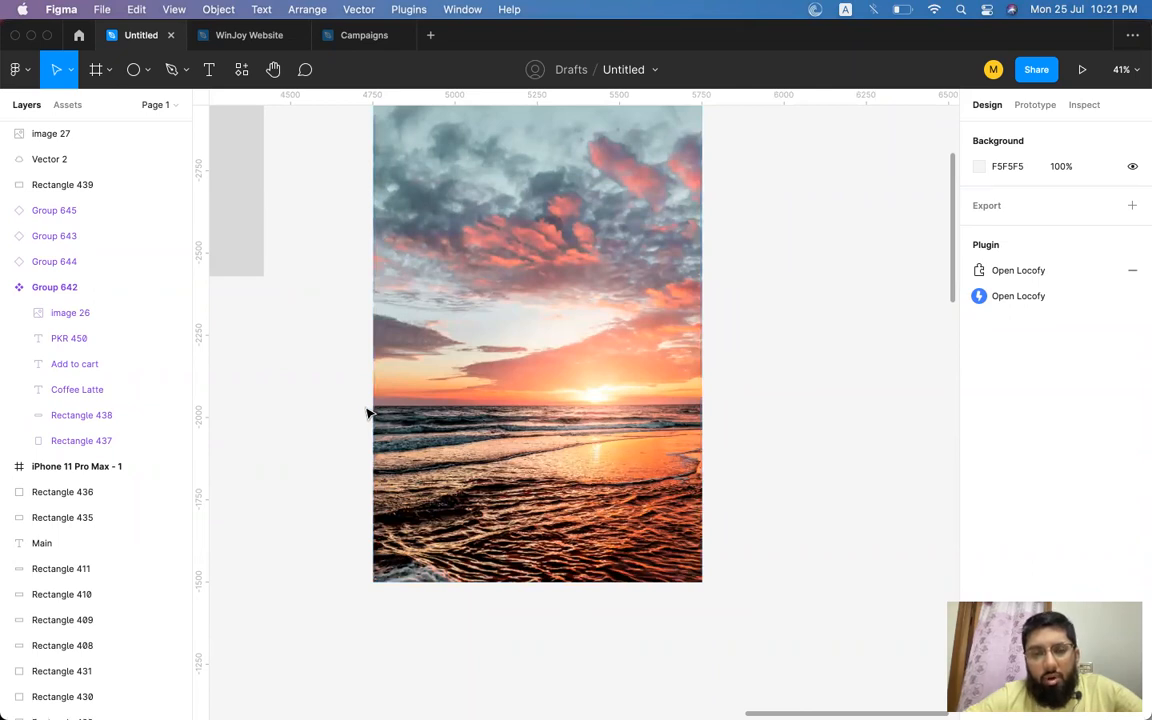
{"action": "scroll", "coordinate": [367, 413], "scroll_direction": "up", "scroll_amount": 2}
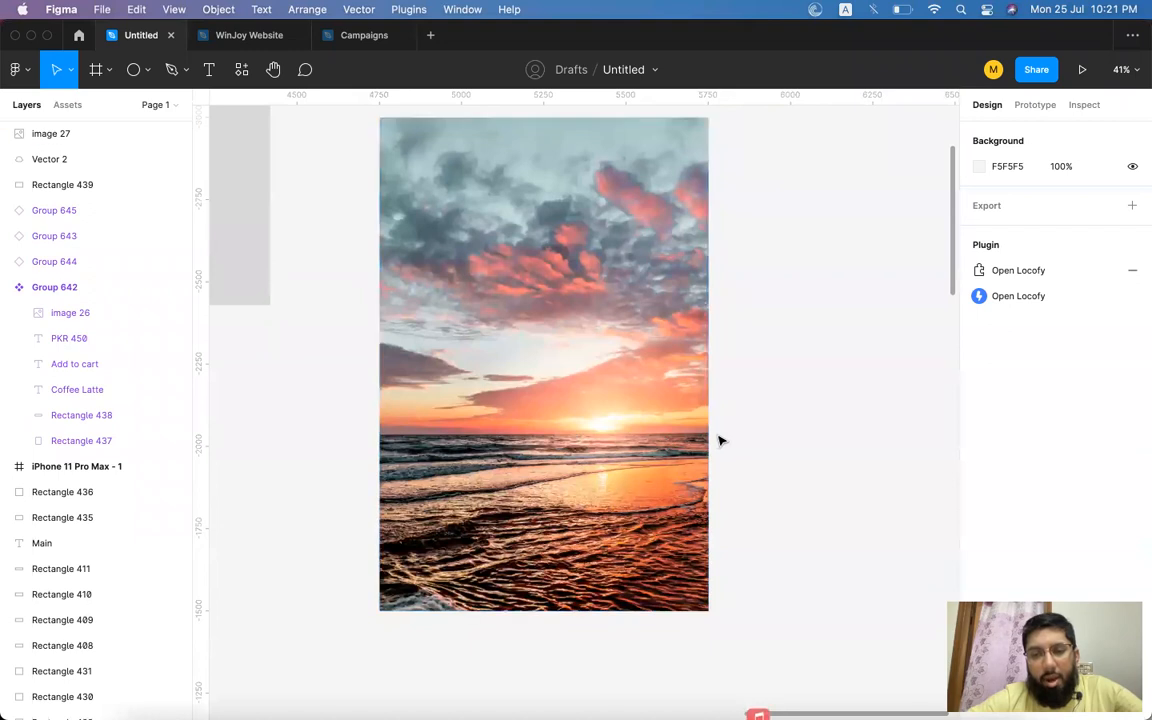
{"action": "scroll", "coordinate": [740, 265], "scroll_direction": "up", "scroll_amount": 2}
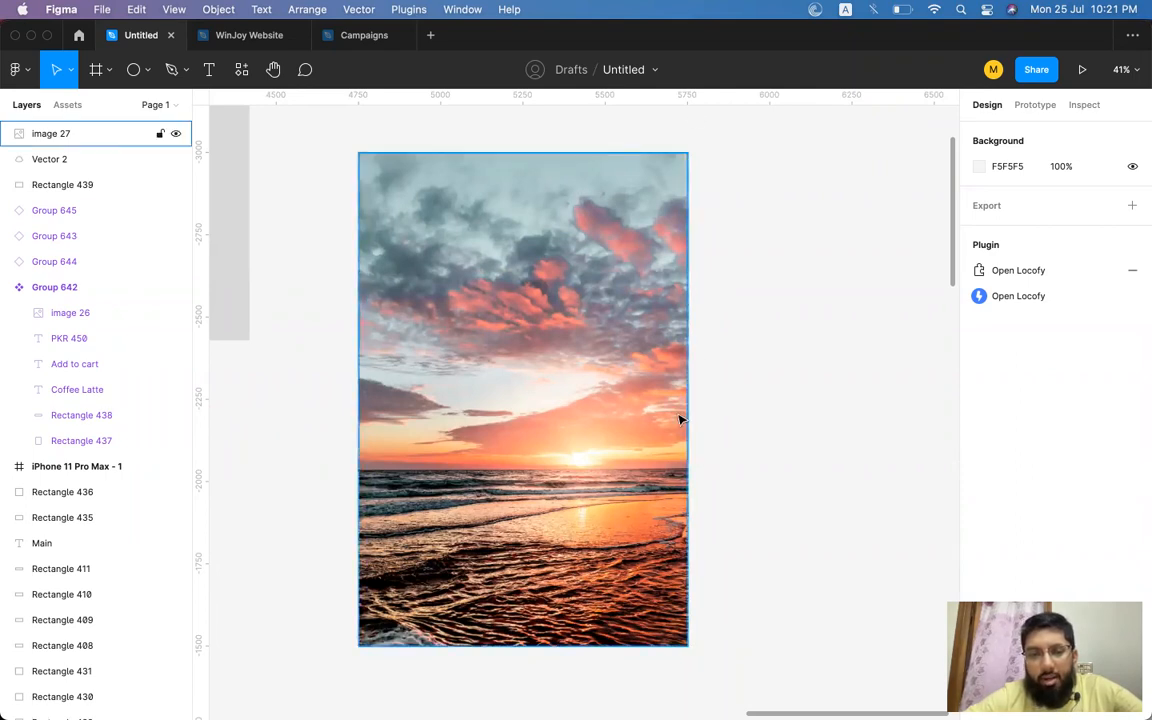
{"action": "left_click", "coordinate": [172, 72]}
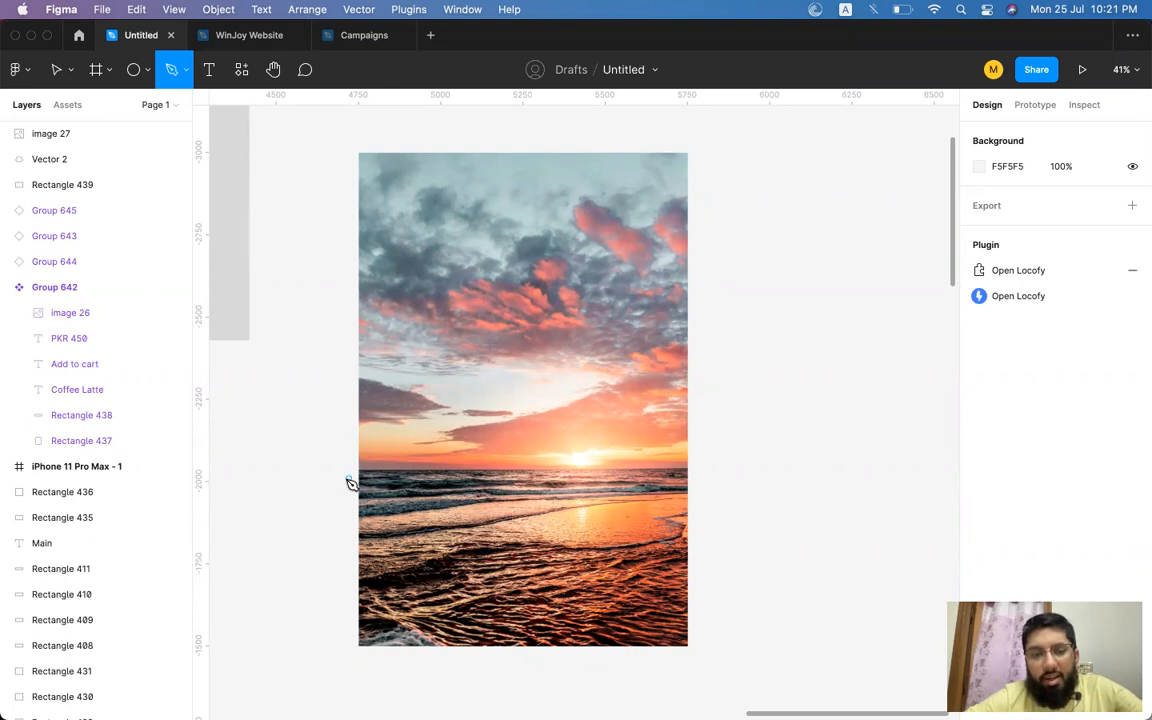
{"action": "left_click", "coordinate": [340, 476]}
{"action": "left_click", "coordinate": [396, 470]}
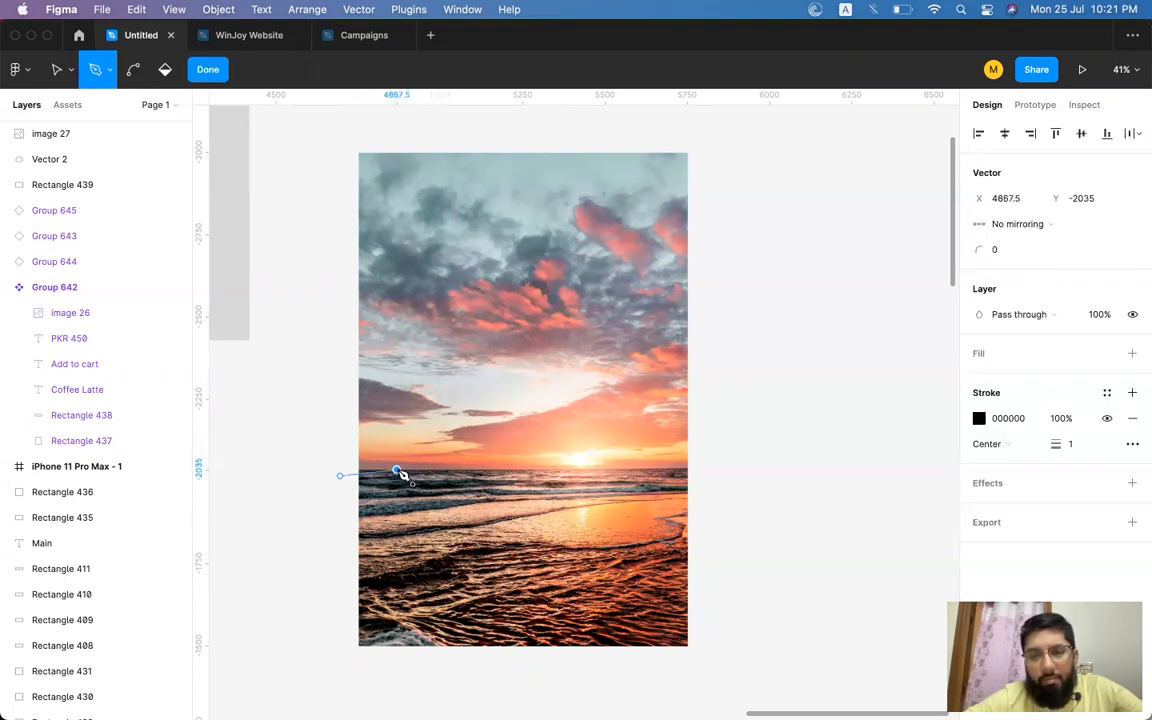
{"action": "left_click", "coordinate": [572, 471]}
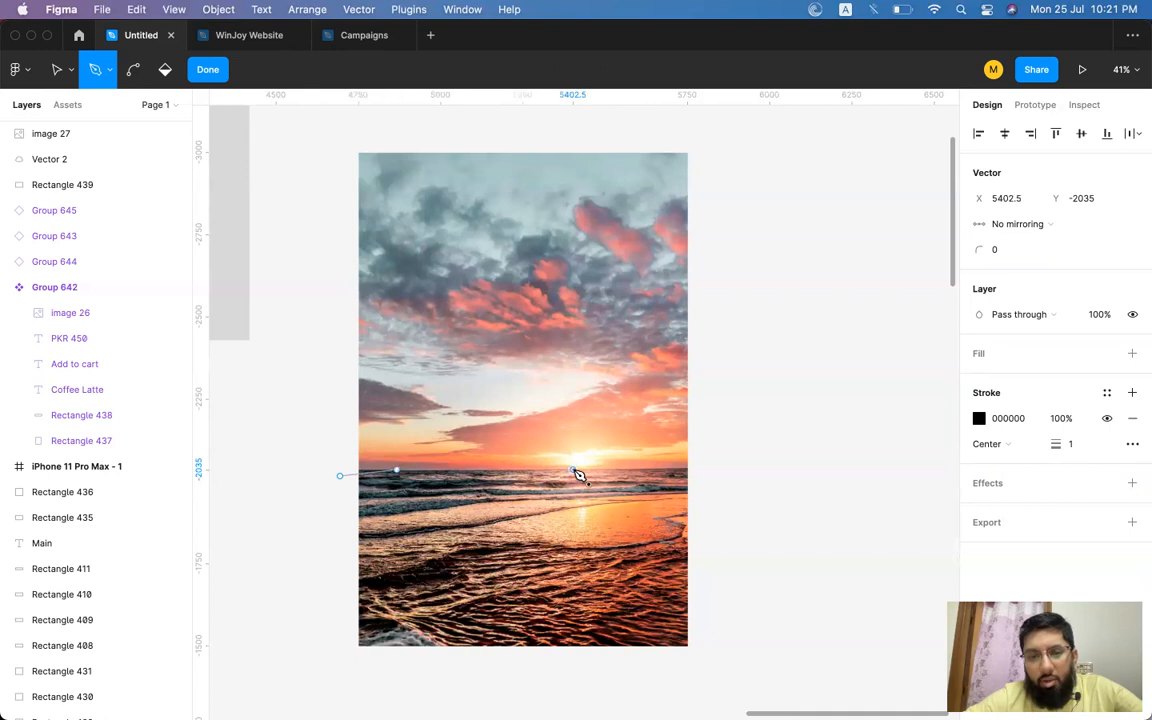
{"action": "left_click", "coordinate": [721, 470]}
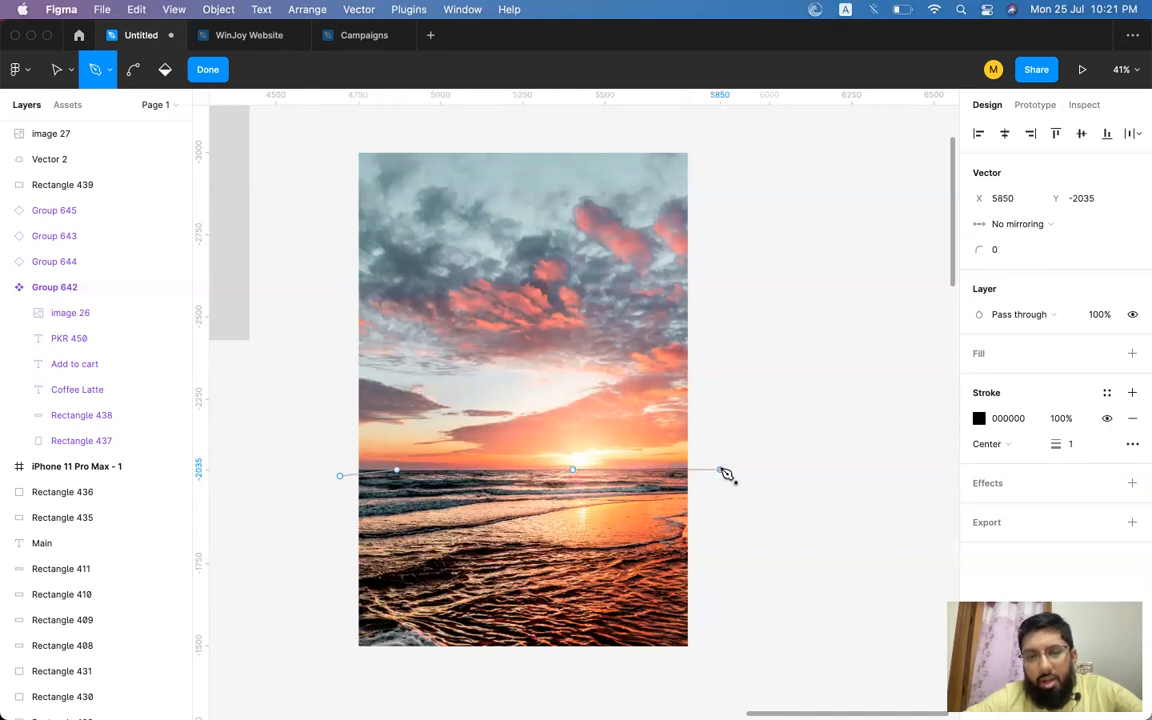
{"action": "left_click", "coordinate": [704, 127]}
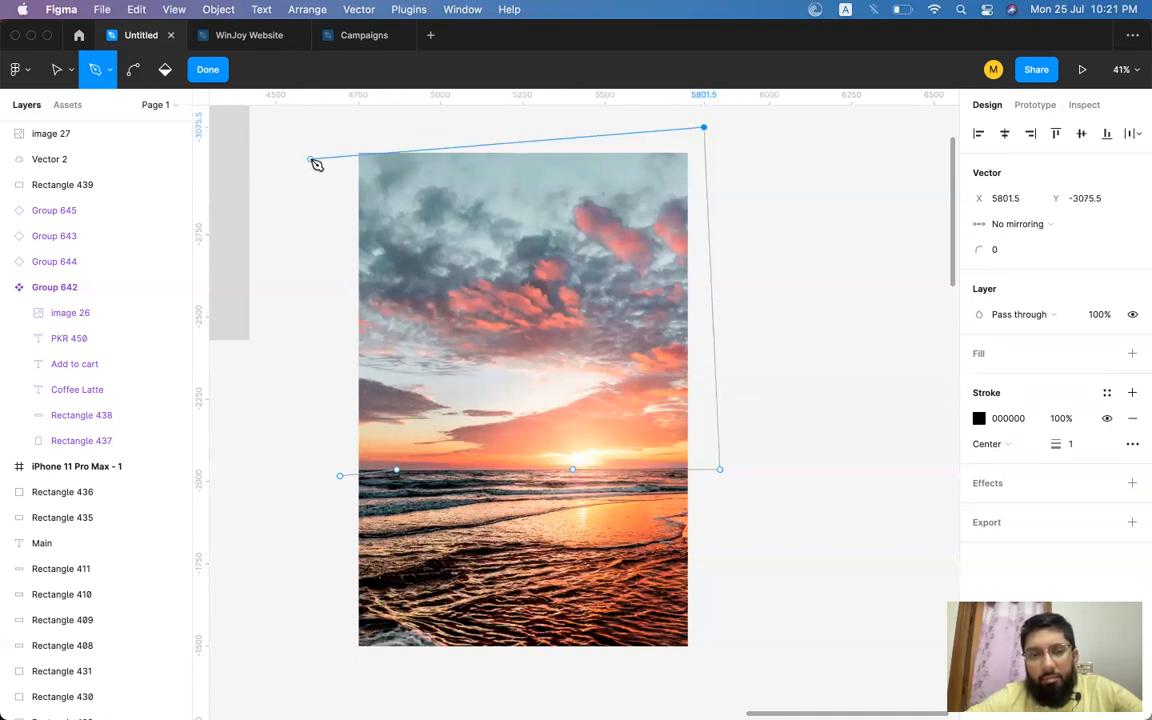
{"action": "key", "text": "super+z"}
{"action": "left_click", "coordinate": [720, 666]}
{"action": "left_click", "coordinate": [333, 672]}
{"action": "left_click", "coordinate": [342, 480]}
{"action": "key", "text": "v"}
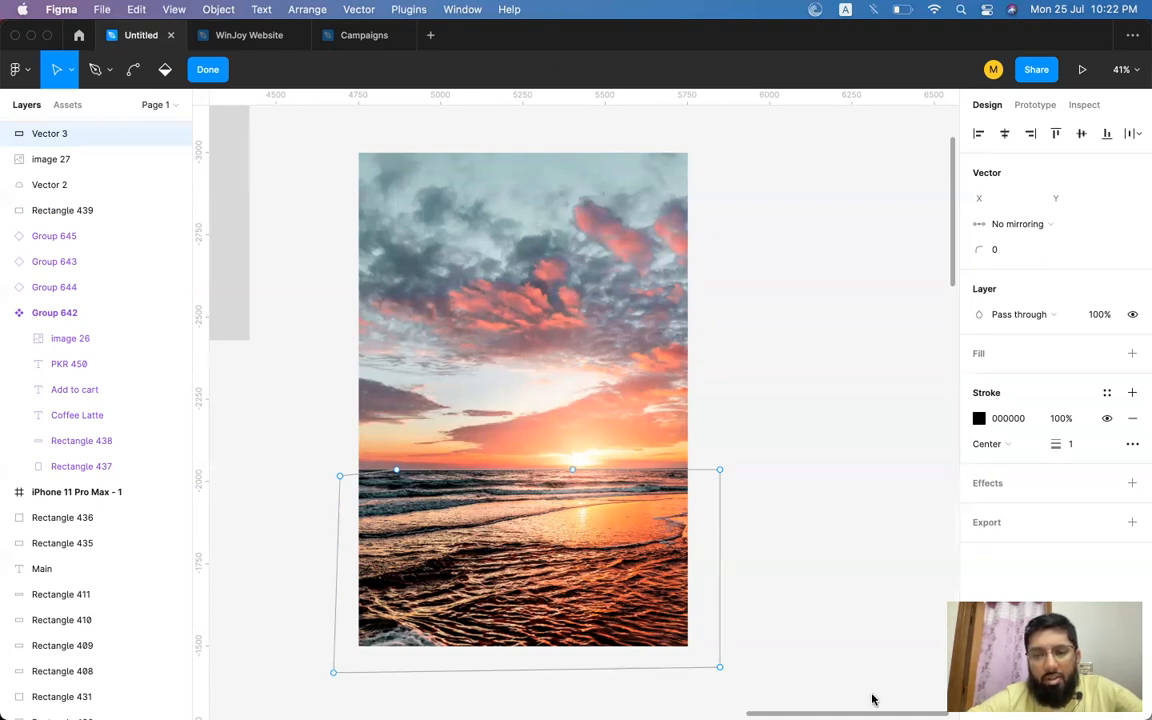
Give the pen shape a red C54141 fill and remove its stroke.
{"action": "left_click", "coordinate": [721, 517]}
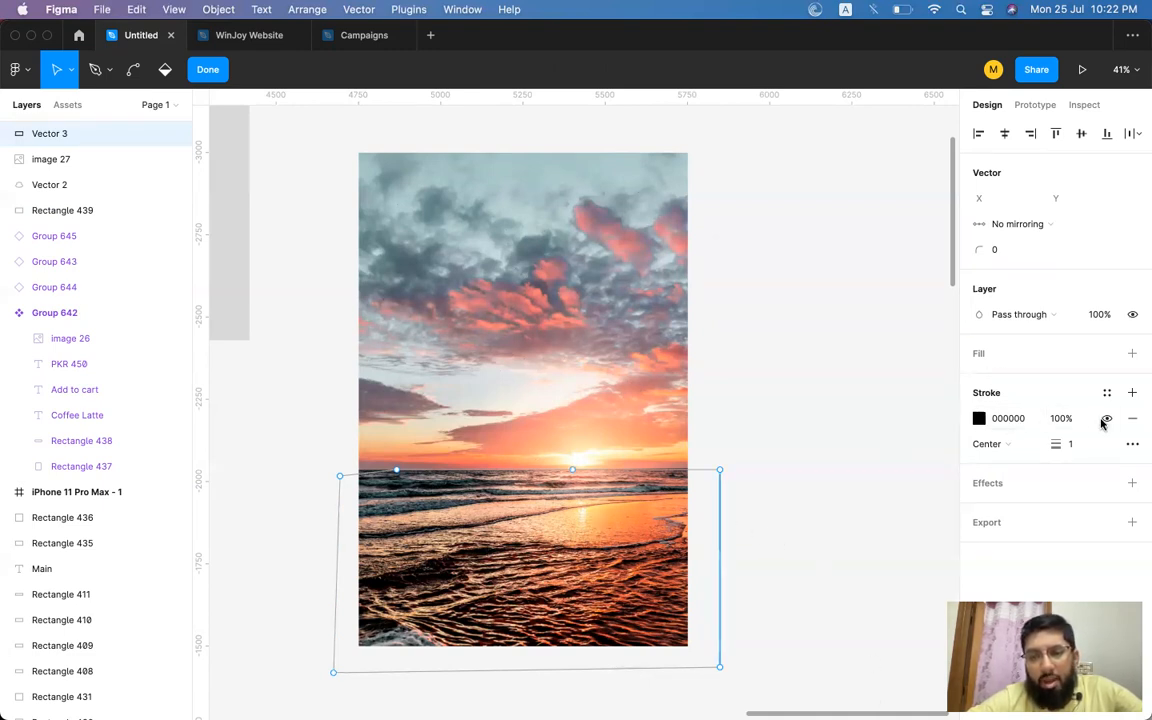
{"action": "left_click", "coordinate": [1132, 353]}
{"action": "left_click", "coordinate": [1132, 443]}
{"action": "left_click", "coordinate": [979, 379]}
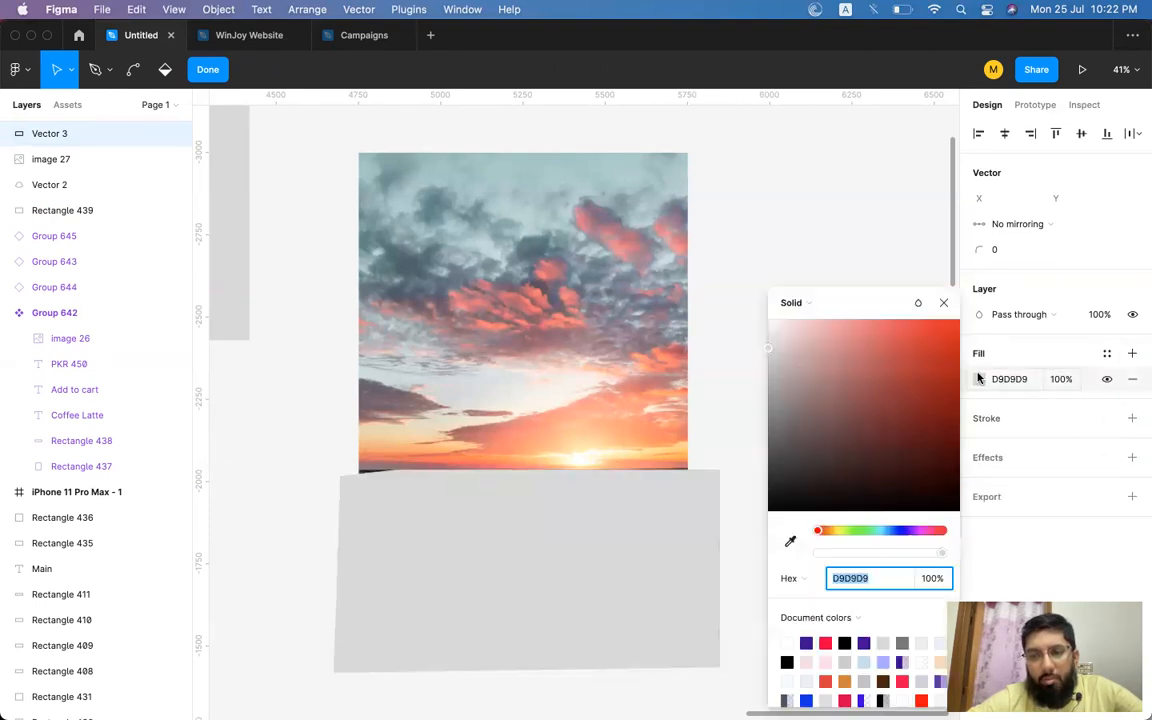
{"action": "left_click", "coordinate": [896, 363]}
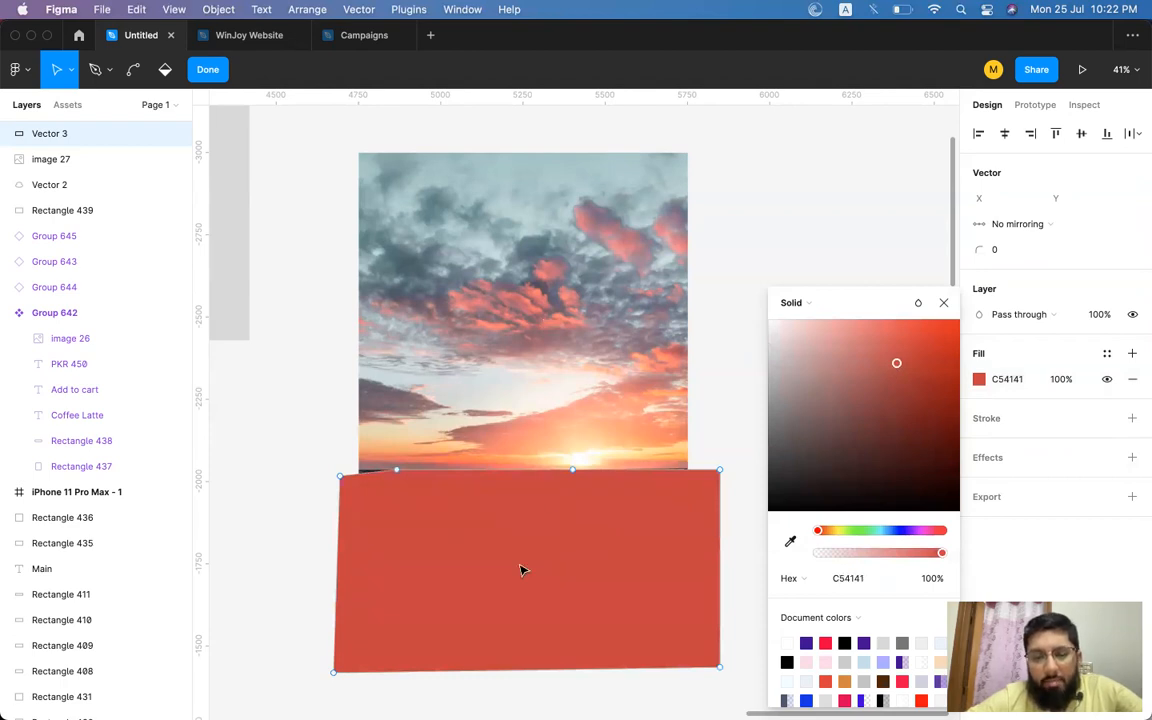
{"action": "key", "text": "super"}
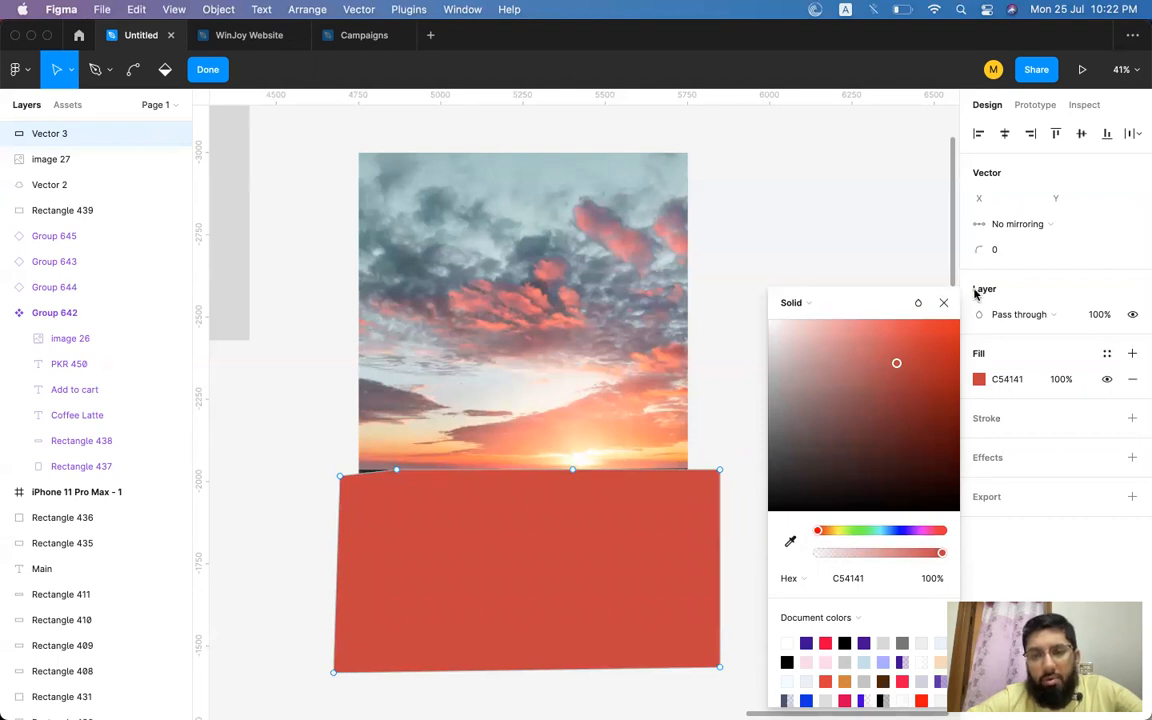
{"action": "left_click", "coordinate": [943, 302]}
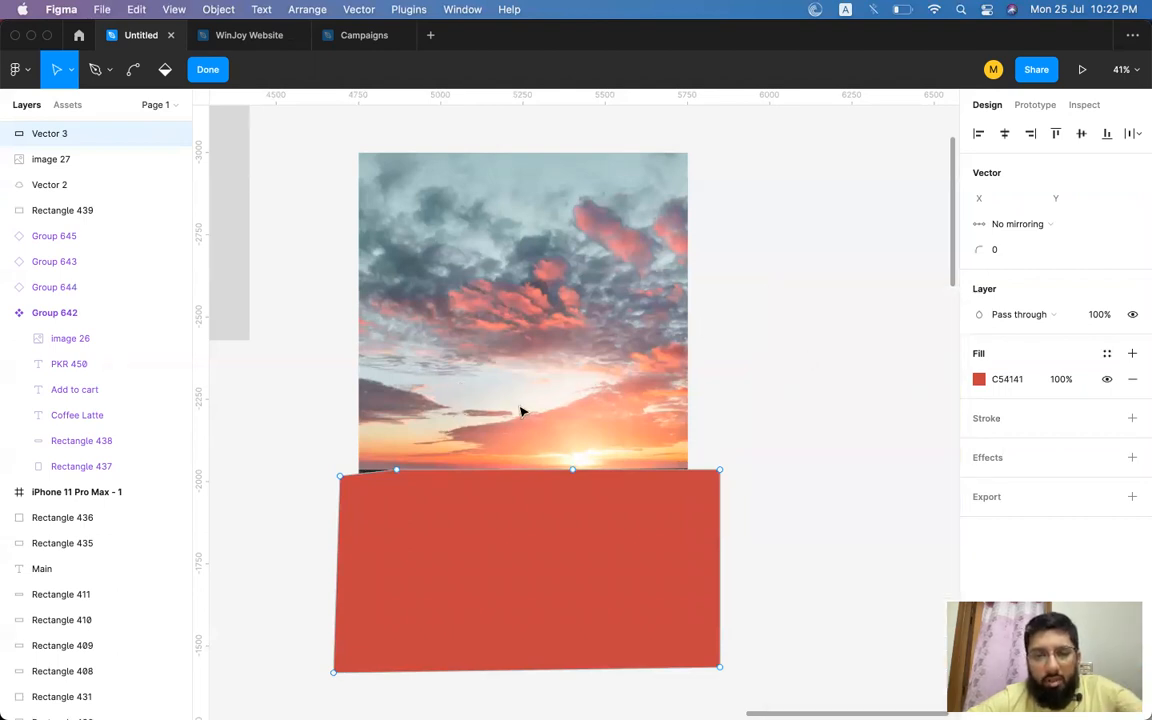
Move the pen shape below the sunset image in the layer order.
{"action": "left_click", "coordinate": [313, 494]}
{"action": "left_click", "coordinate": [463, 411]}
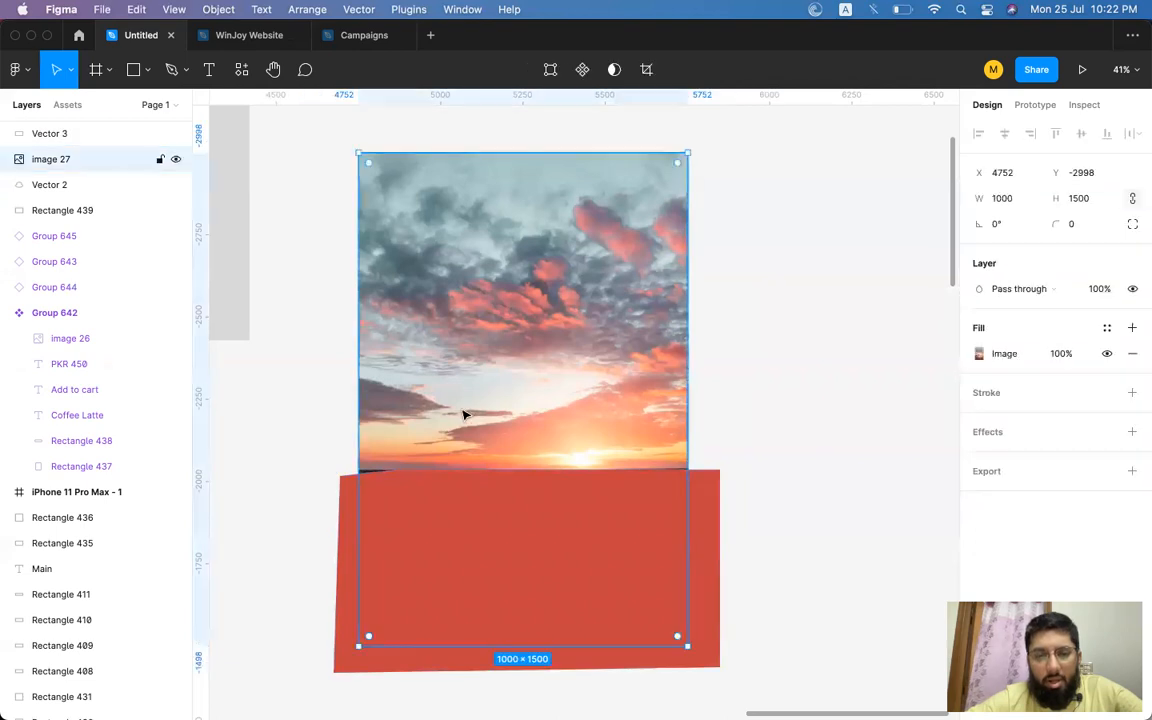
{"action": "left_click", "coordinate": [481, 535]}
{"action": "left_click", "coordinate": [507, 350]}
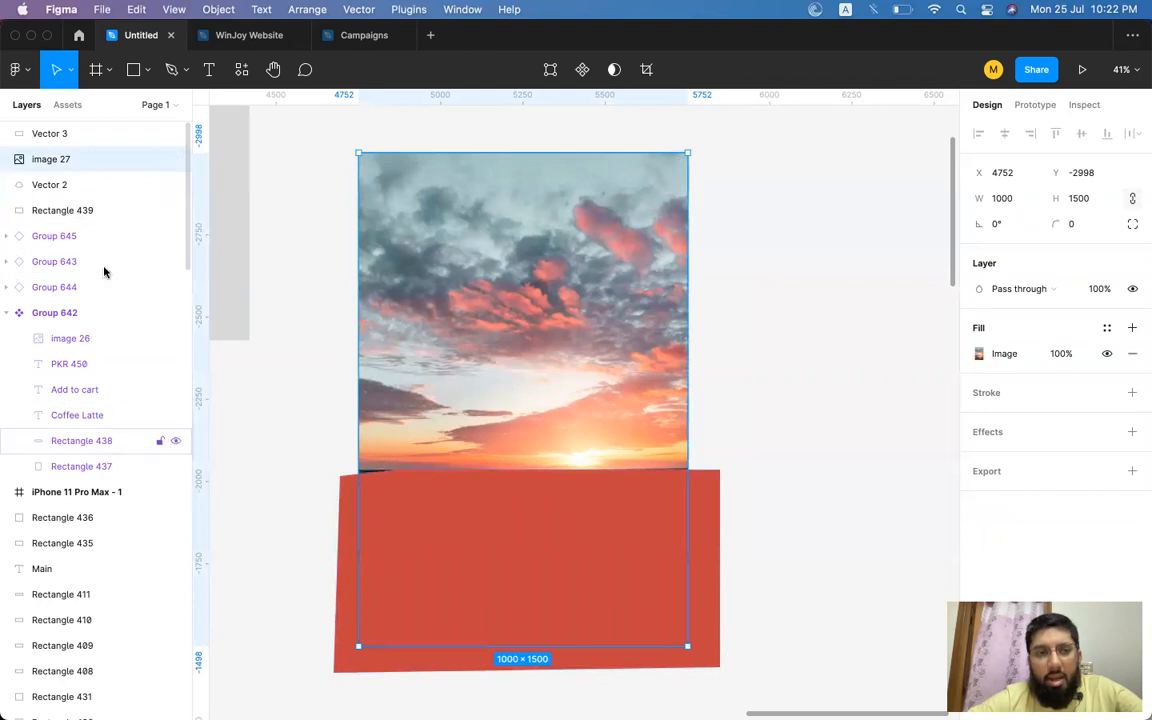
{"action": "left_click", "coordinate": [56, 136]}
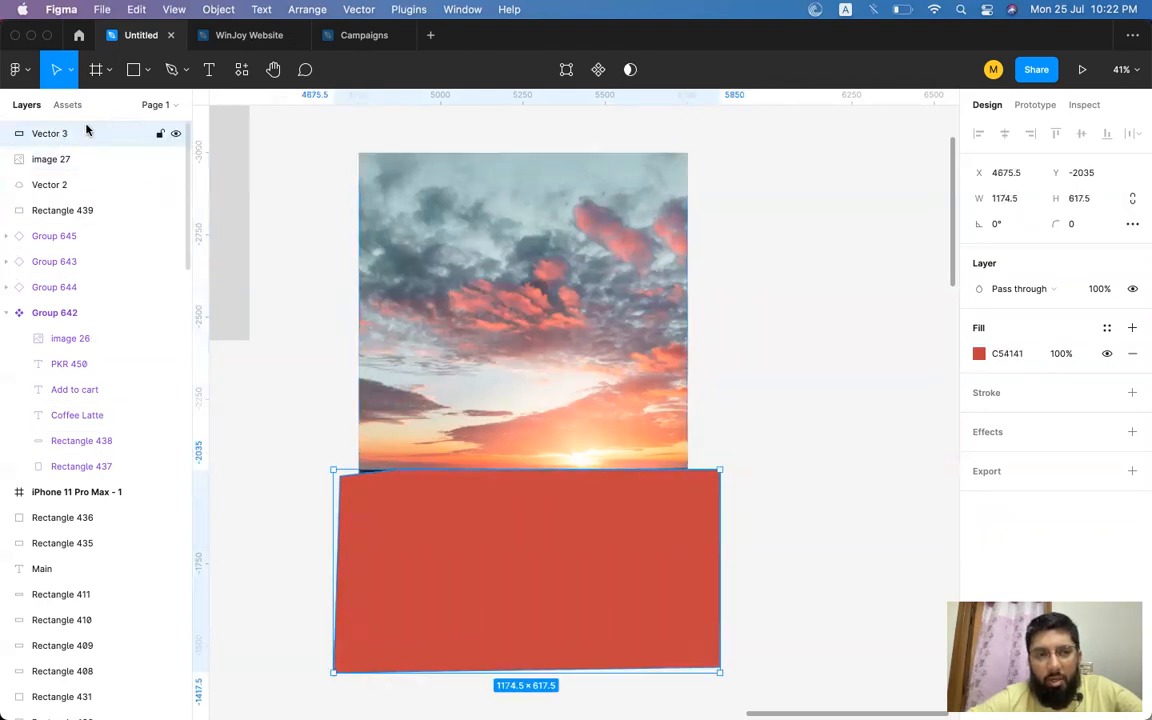
{"action": "left_click_drag", "start_coordinate": [103, 134], "coordinate": [103, 175]}
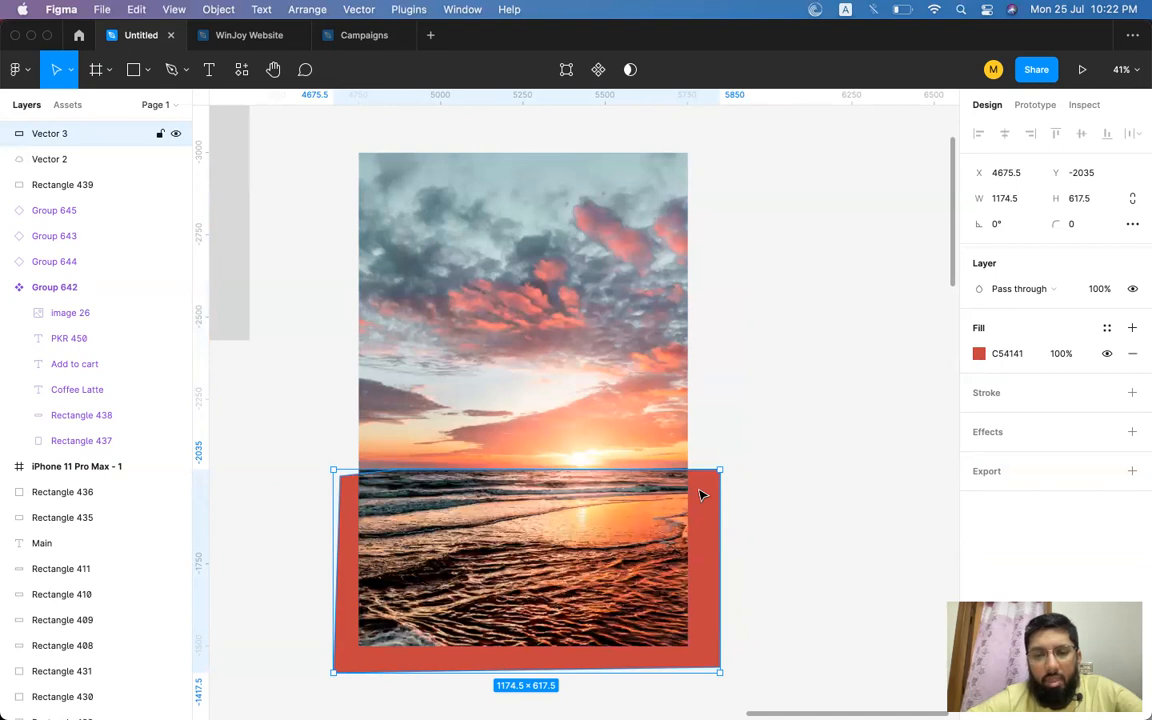
Select the sunset image and the pen shape together and use the shape as a mask.
{"action": "left_click", "coordinate": [649, 436], "text": "shift"}
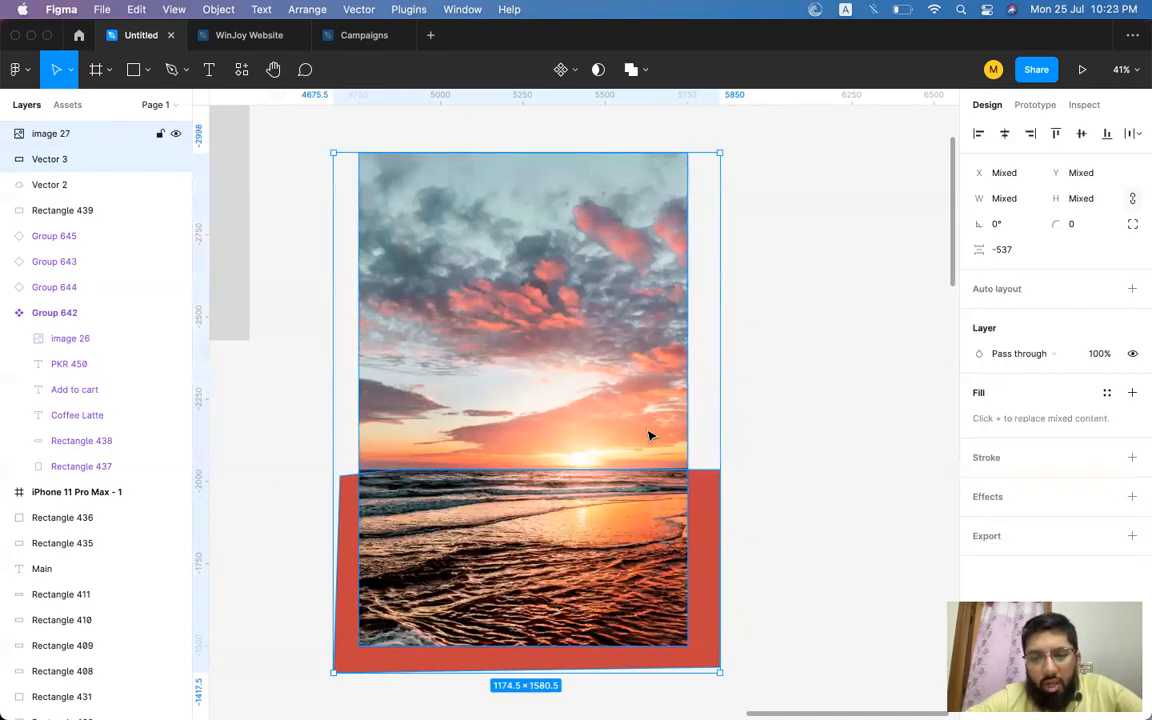
{"action": "right_click", "coordinate": [645, 511]}
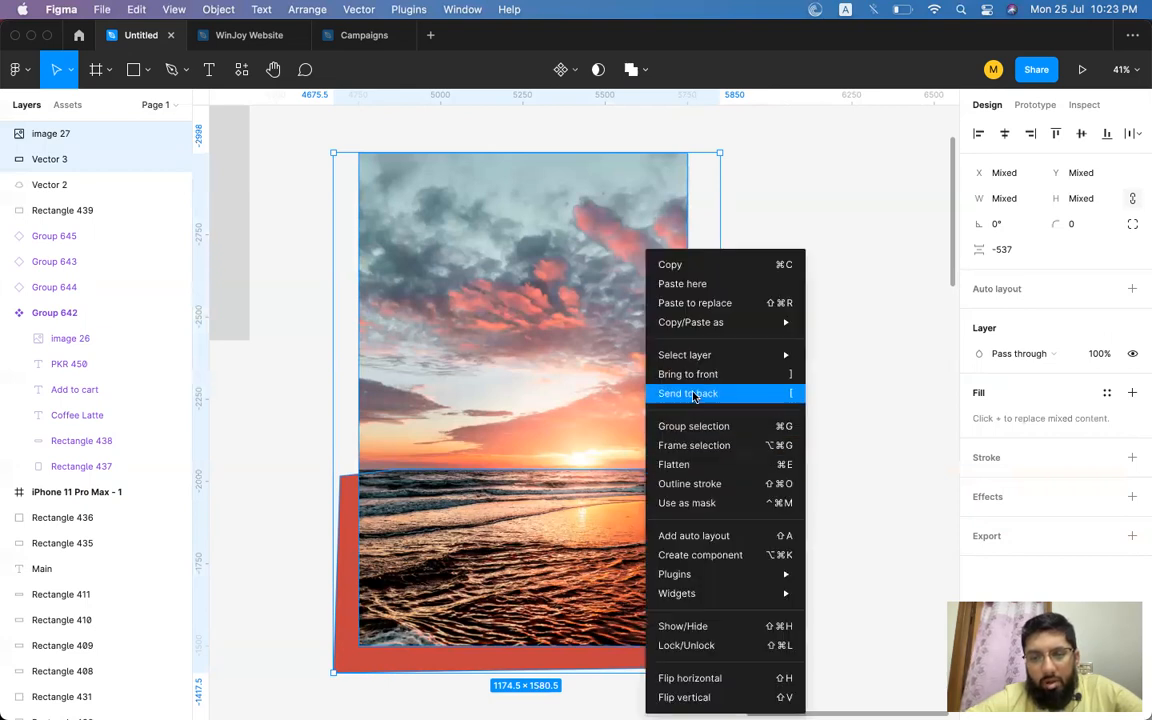
{"action": "left_click", "coordinate": [690, 505]}
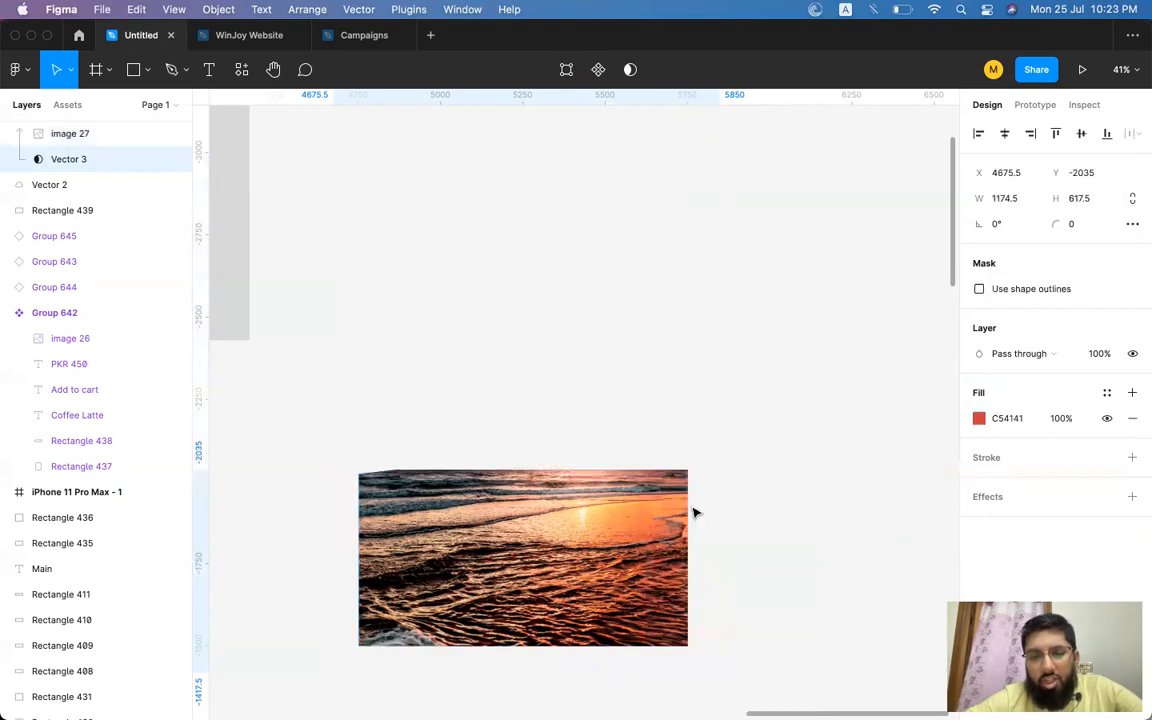
Select the masked sunset group and delete it.
{"action": "left_click", "coordinate": [771, 487]}
{"action": "left_click", "coordinate": [688, 513]}
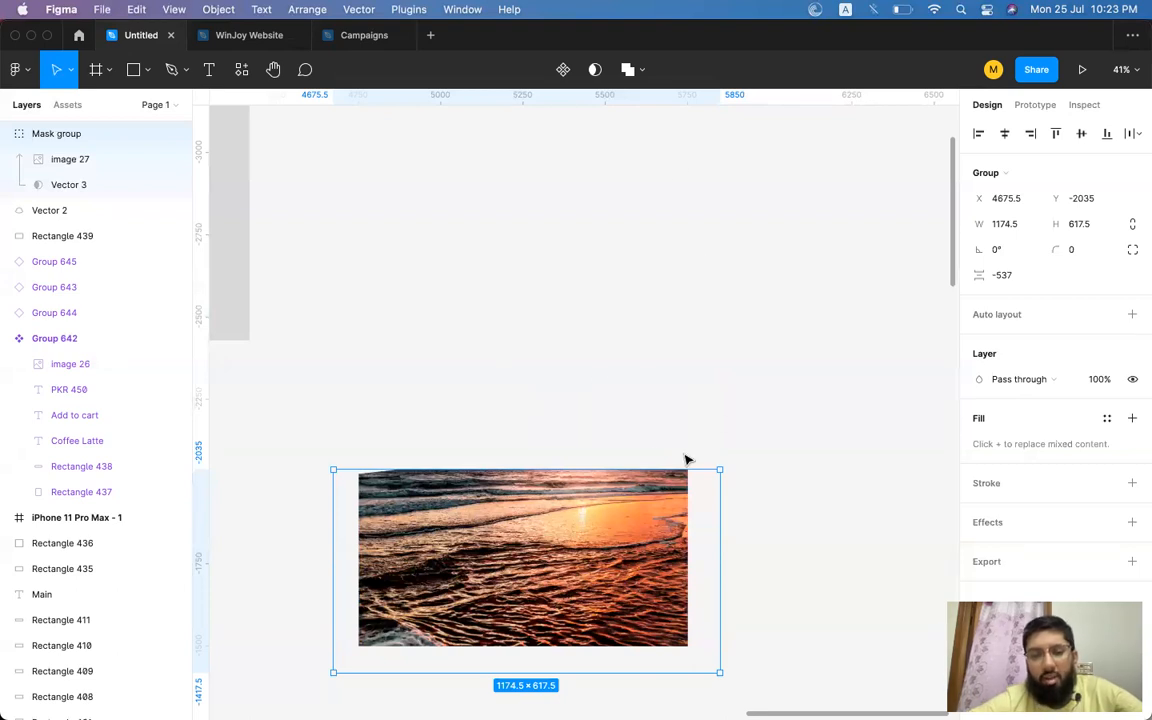
{"action": "left_click", "coordinate": [620, 438]}
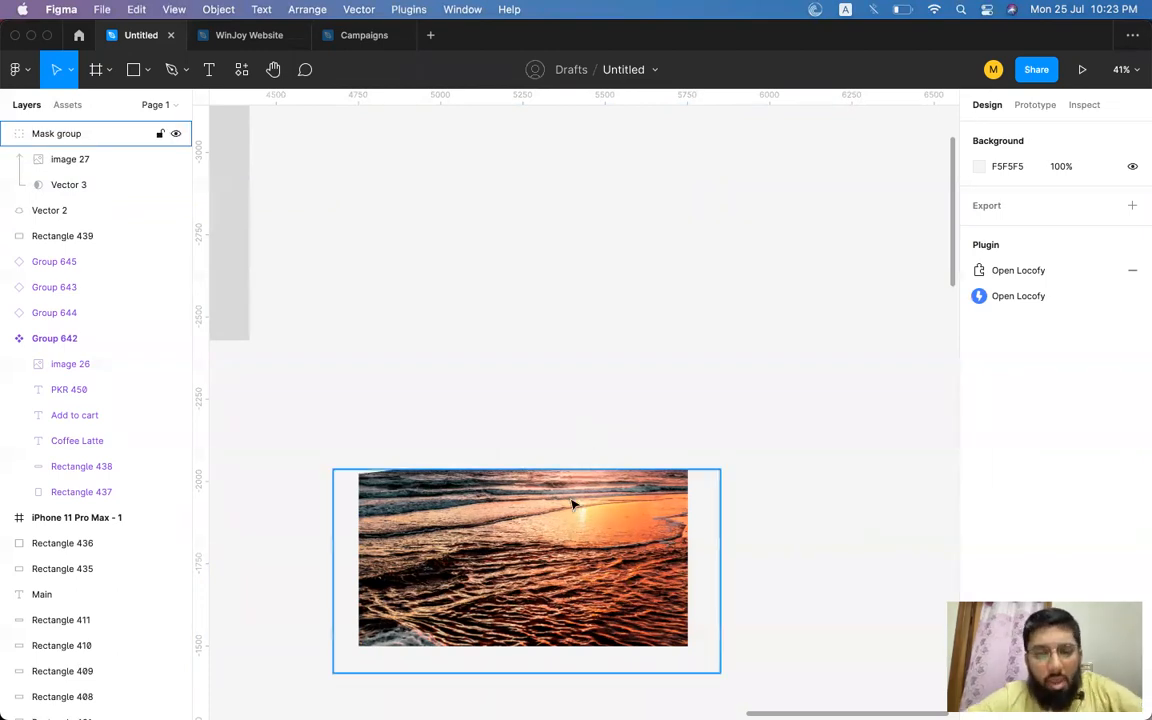
{"action": "left_click", "coordinate": [540, 490]}
{"action": "left_click", "coordinate": [622, 388]}
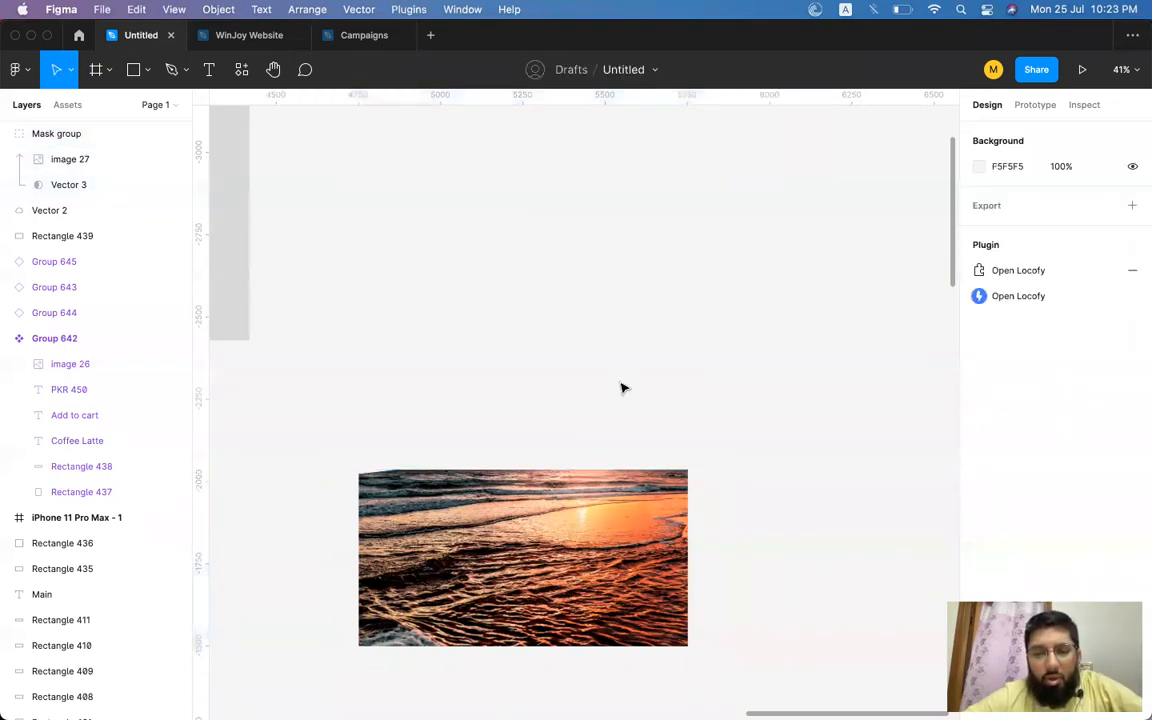
{"action": "scroll", "coordinate": [622, 388], "scroll_direction": "down", "scroll_amount": 3}
{"action": "left_click", "coordinate": [560, 440]}
{"action": "key", "text": "Delete"}
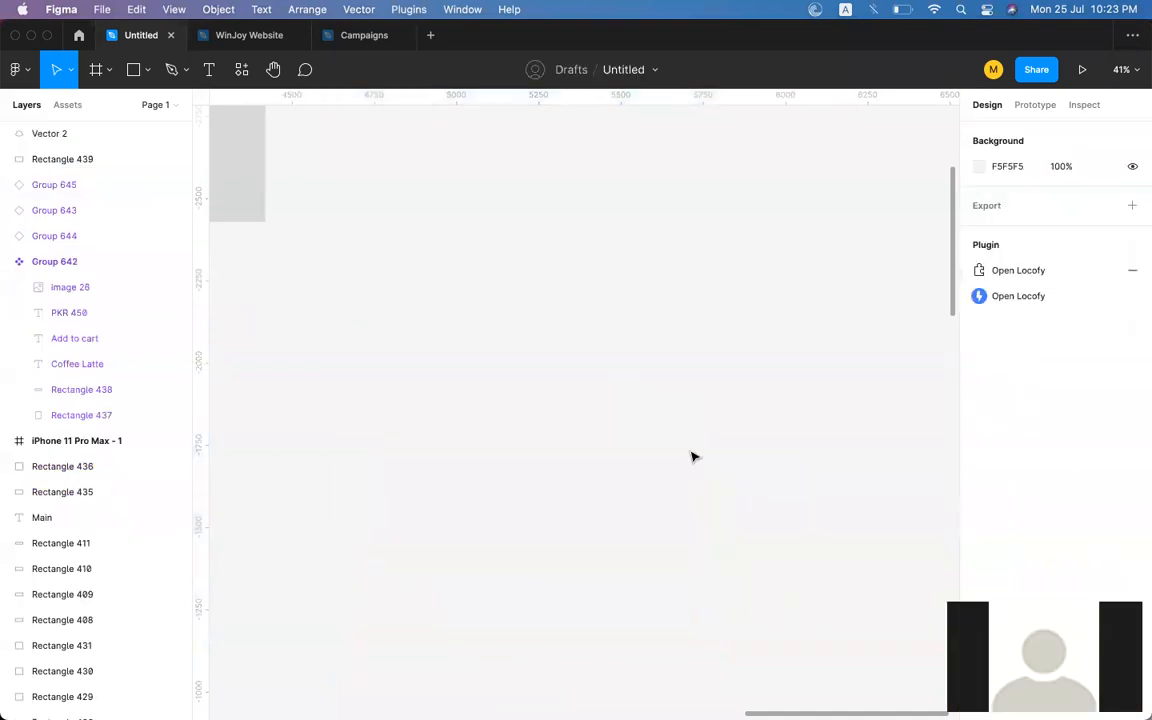
{"action": "scroll", "coordinate": [669, 404], "scroll_direction": "down", "scroll_amount": 5}
{"action": "scroll", "coordinate": [669, 404], "scroll_direction": "left", "scroll_amount": 3}
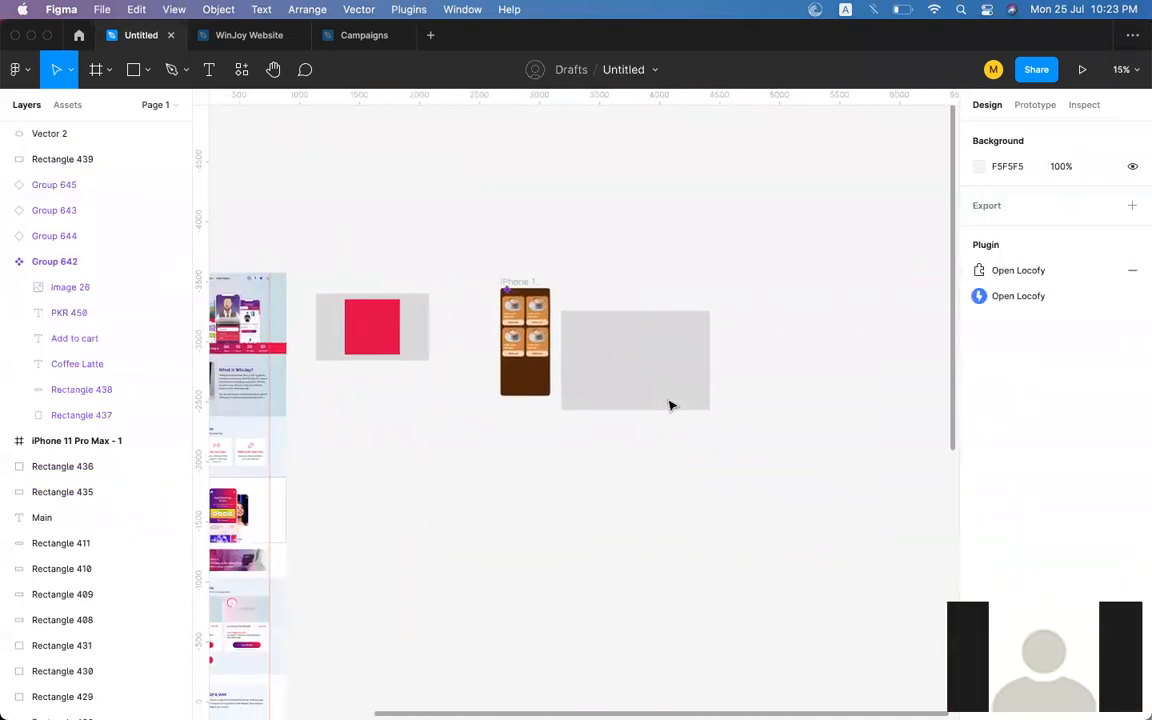
Delete the leftover red square and the grey rectangle from the canvas.
{"action": "scroll", "coordinate": [669, 404], "scroll_direction": "up", "scroll_amount": 5}
{"action": "scroll", "coordinate": [669, 404], "scroll_direction": "right", "scroll_amount": 5}
{"action": "left_click", "coordinate": [355, 393]}
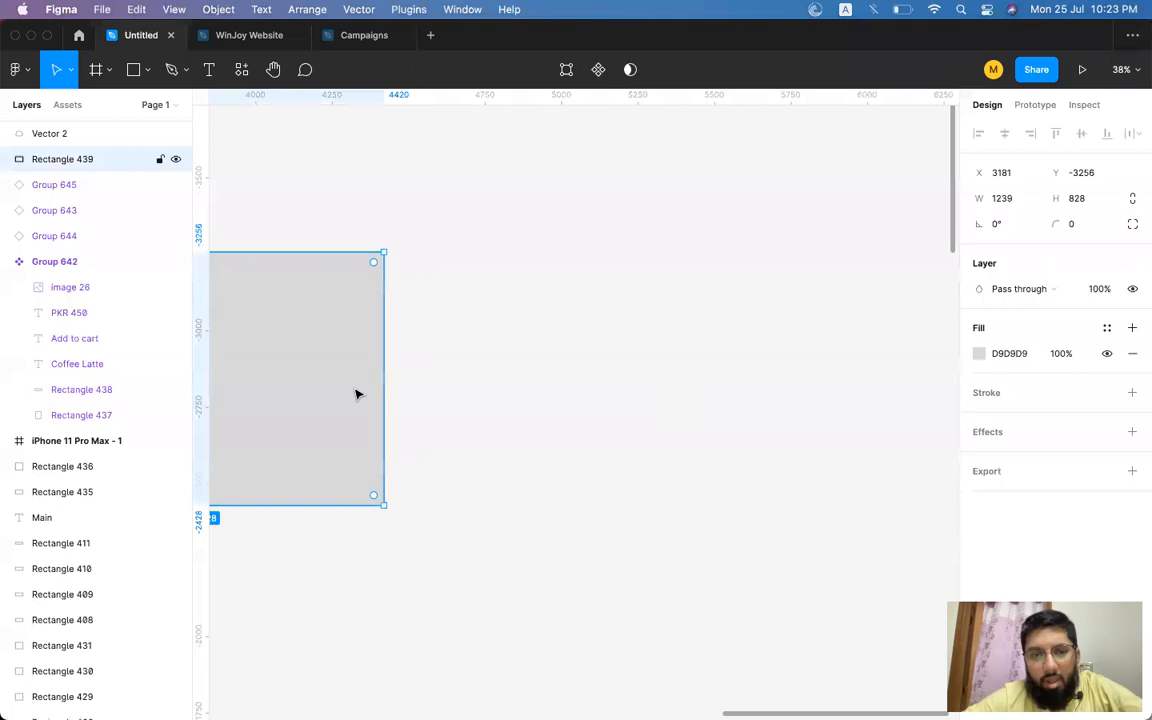
{"action": "scroll", "coordinate": [480, 366], "scroll_direction": "left", "scroll_amount": 2}
{"action": "left_click_drag", "start_coordinate": [478, 363], "coordinate": [666, 306]}
{"action": "key", "text": "Delete"}
{"action": "left_click", "coordinate": [293, 329]}
{"action": "key", "text": "Delete"}
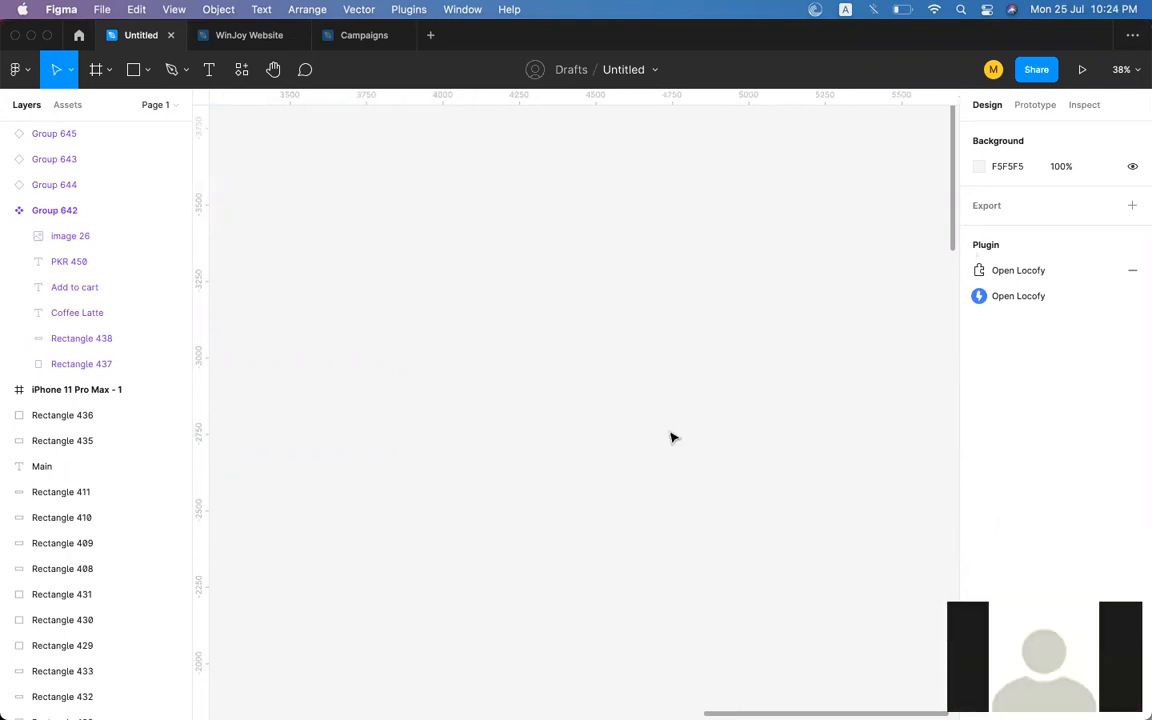
{"action": "scroll", "coordinate": [670, 436], "scroll_direction": "left", "scroll_amount": 8}
{"action": "scroll", "coordinate": [673, 438], "scroll_direction": "left", "scroll_amount": 1}
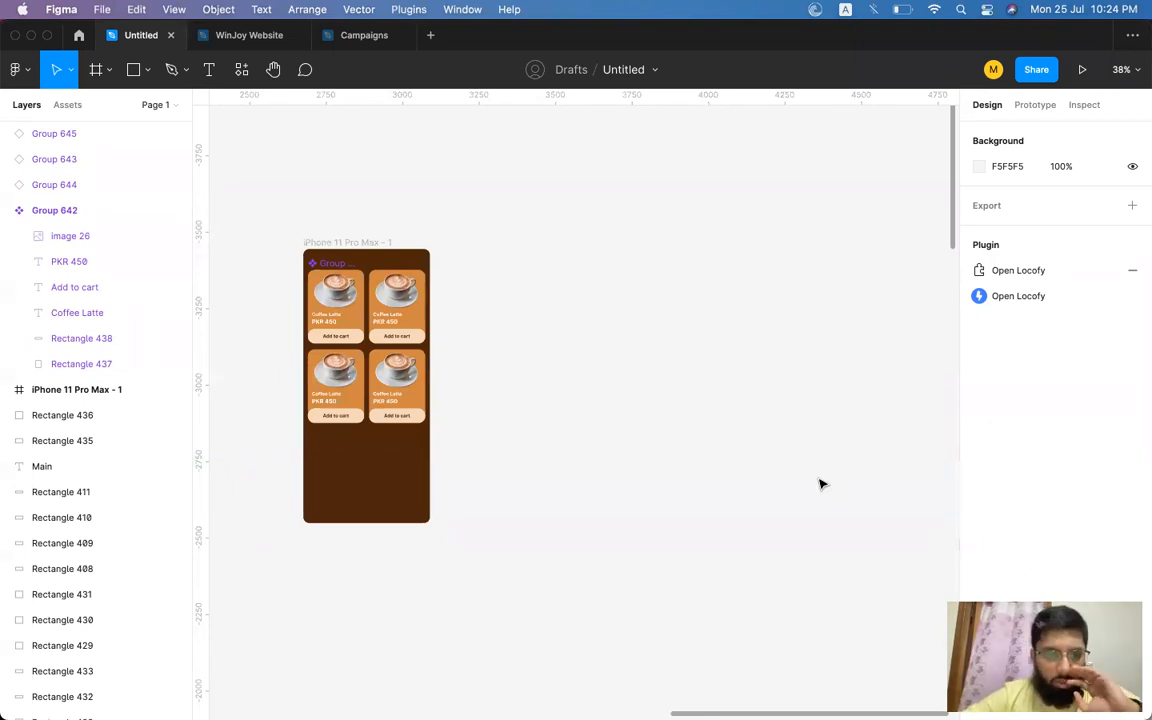
{"action": "scroll", "coordinate": [820, 484], "scroll_direction": "down", "scroll_amount": 2}
{"action": "scroll", "coordinate": [820, 484], "scroll_direction": "right", "scroll_amount": 2}
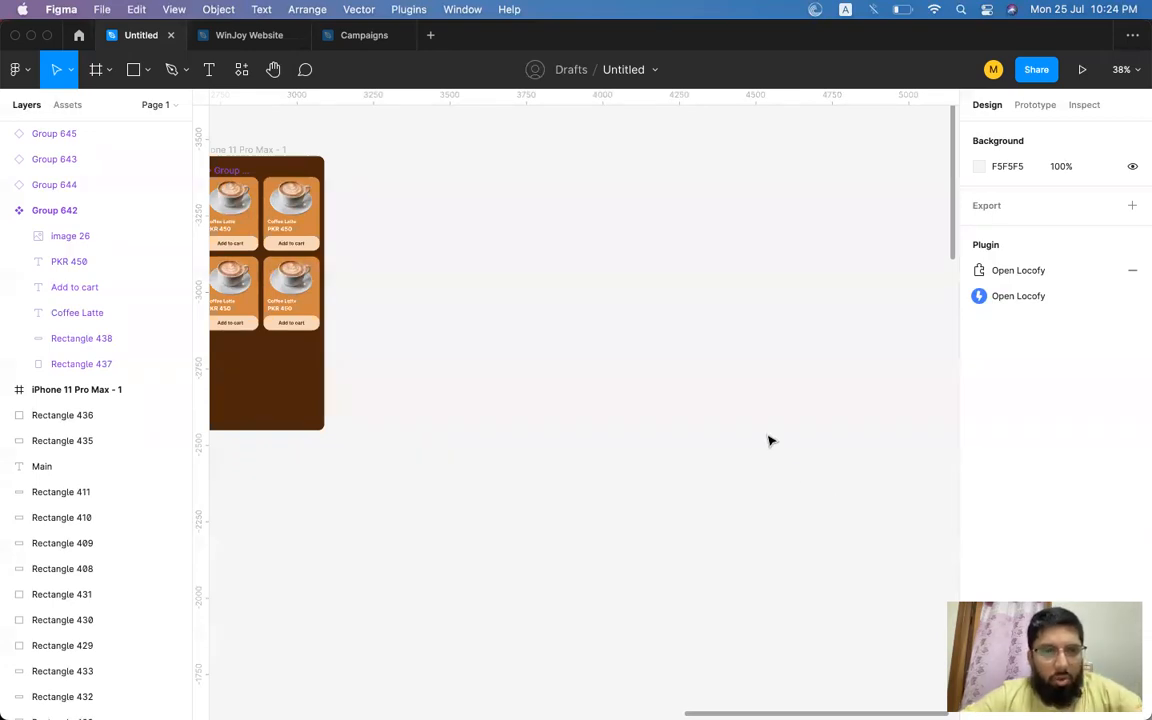
{"action": "left_click", "coordinate": [97, 70]}
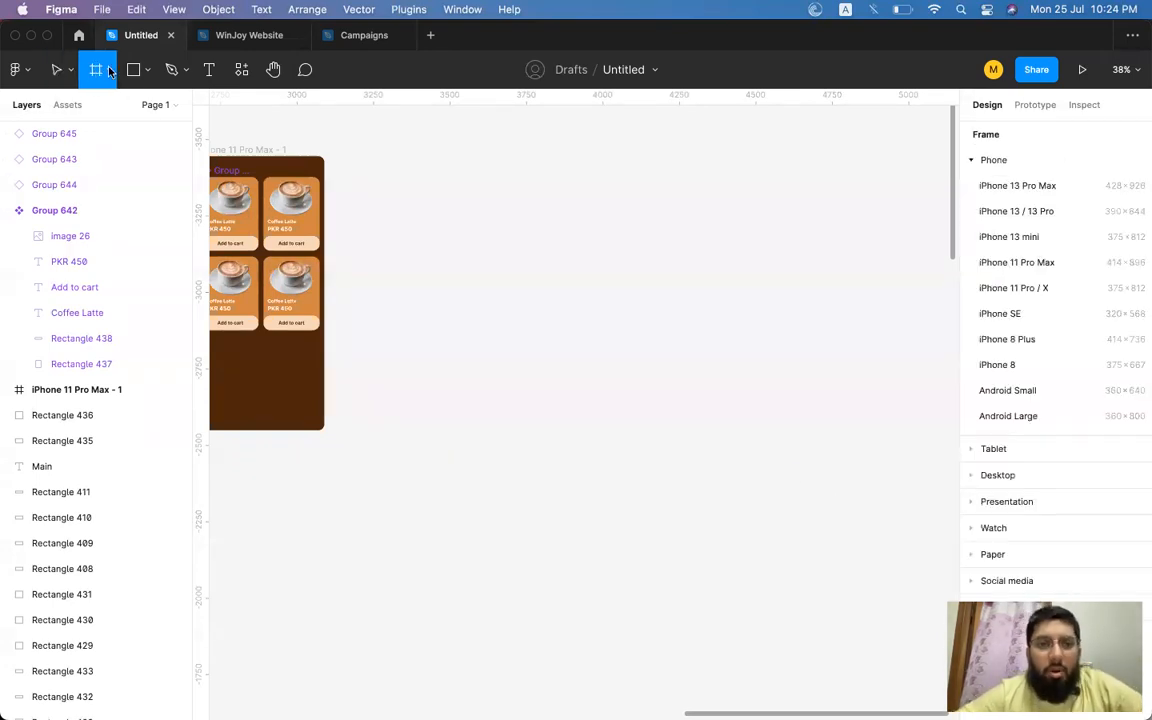
{"action": "left_click_drag", "start_coordinate": [395, 156], "coordinate": [596, 434]}
{"action": "key", "text": "super+z"}
{"action": "scroll", "coordinate": [596, 435], "scroll_direction": "left", "scroll_amount": 4}
{"action": "left_click", "coordinate": [458, 231]}
{"action": "scroll", "coordinate": [458, 233], "scroll_direction": "up", "scroll_amount": 5, "text": "ctrl"}
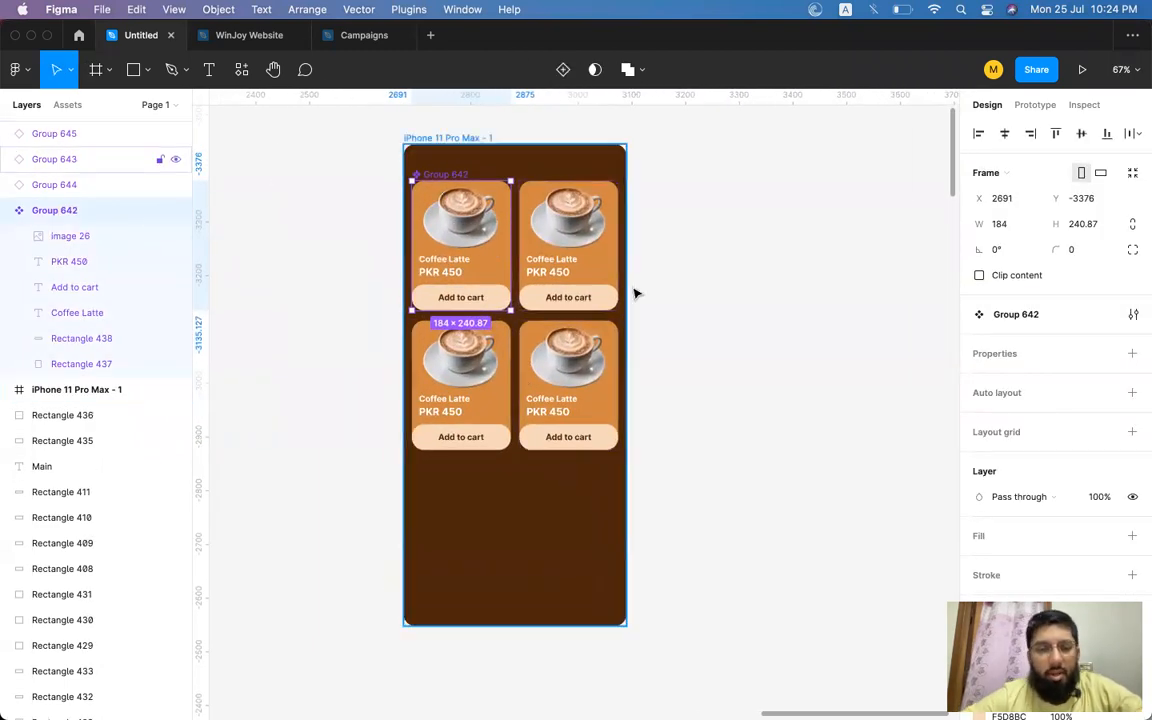
{"action": "left_click", "coordinate": [668, 310]}
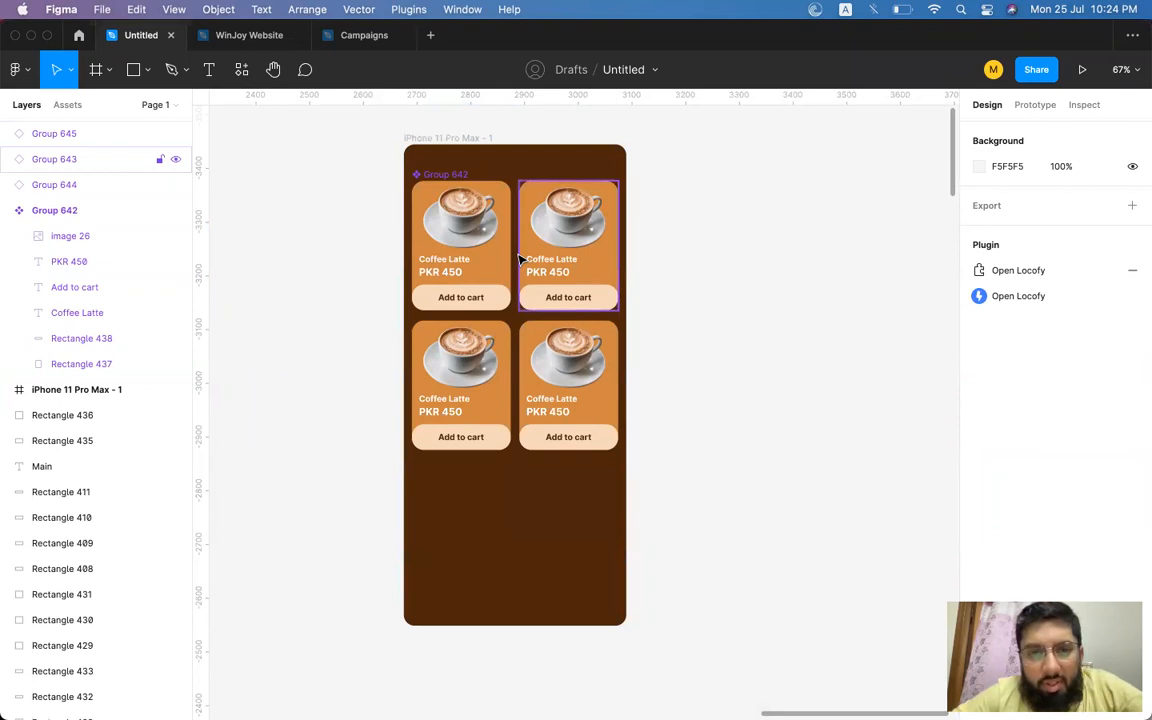
{"action": "scroll", "coordinate": [519, 260], "scroll_direction": "right", "scroll_amount": 5}
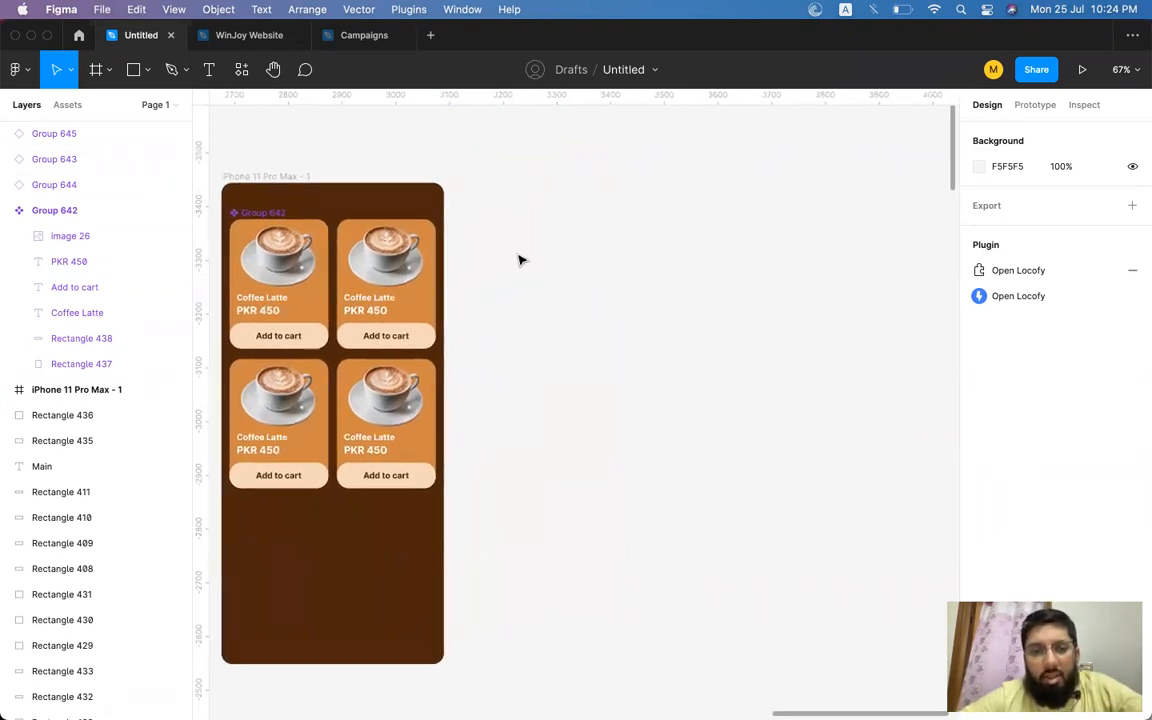
{"action": "left_click", "coordinate": [96, 70]}
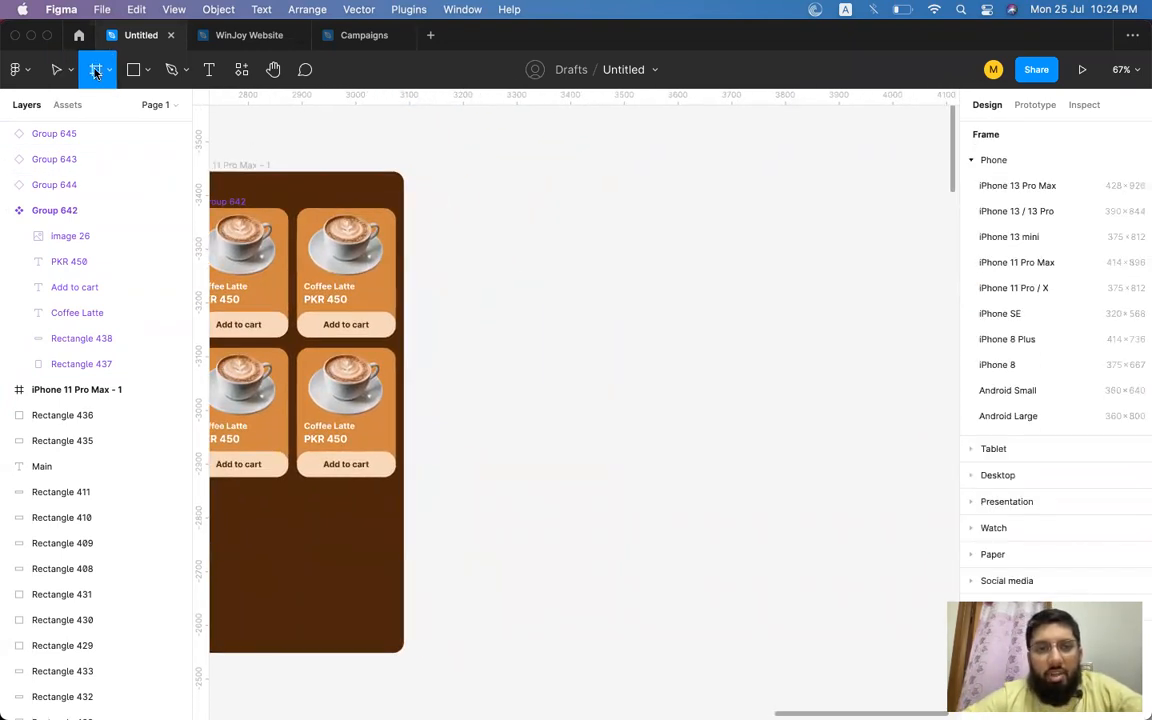
{"action": "left_click_drag", "start_coordinate": [443, 171], "coordinate": [702, 654]}
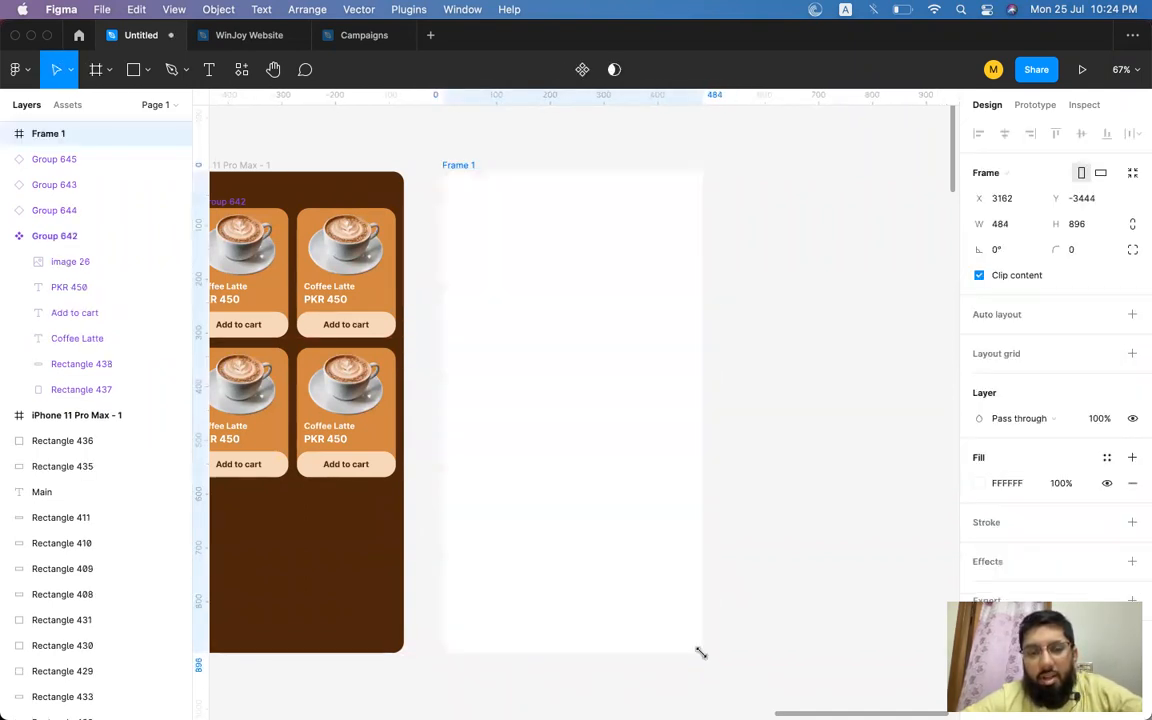
{"action": "key", "text": "Delete"}
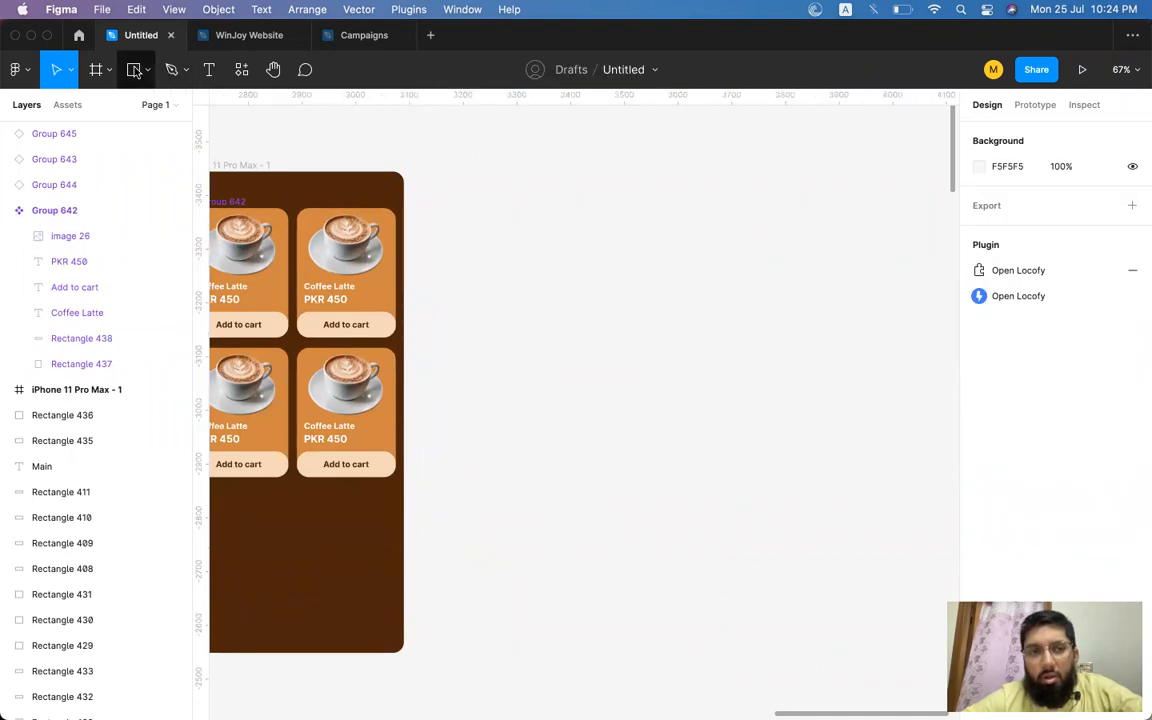
{"action": "left_click", "coordinate": [133, 69]}
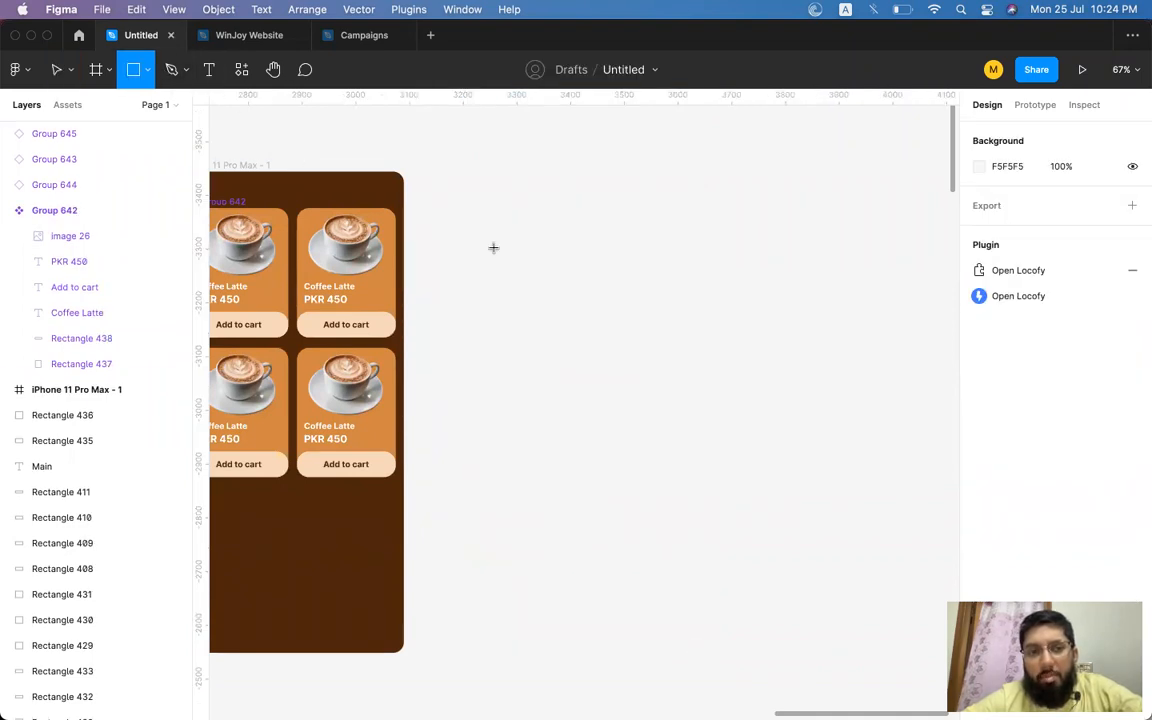
{"action": "mouse_move", "coordinate": [476, 206]}
{"action": "left_mouse_down"}
{"action": "mouse_move", "coordinate": [743, 296]}
{"action": "mouse_move", "coordinate": [746, 268]}
{"action": "left_mouse_up"}
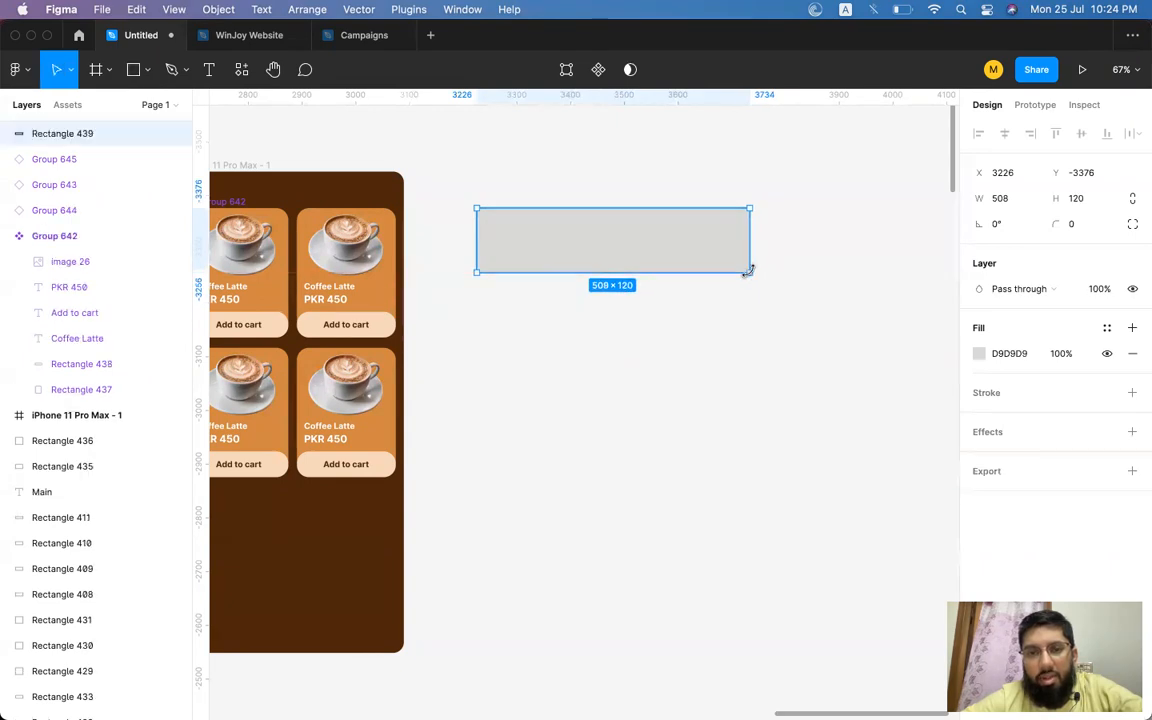
{"action": "key", "text": "Delete"}
Add a bold "Buy Now" text label, enlarge its font size to about 36, and place it right of the phone frame.
{"action": "left_click", "coordinate": [211, 70]}
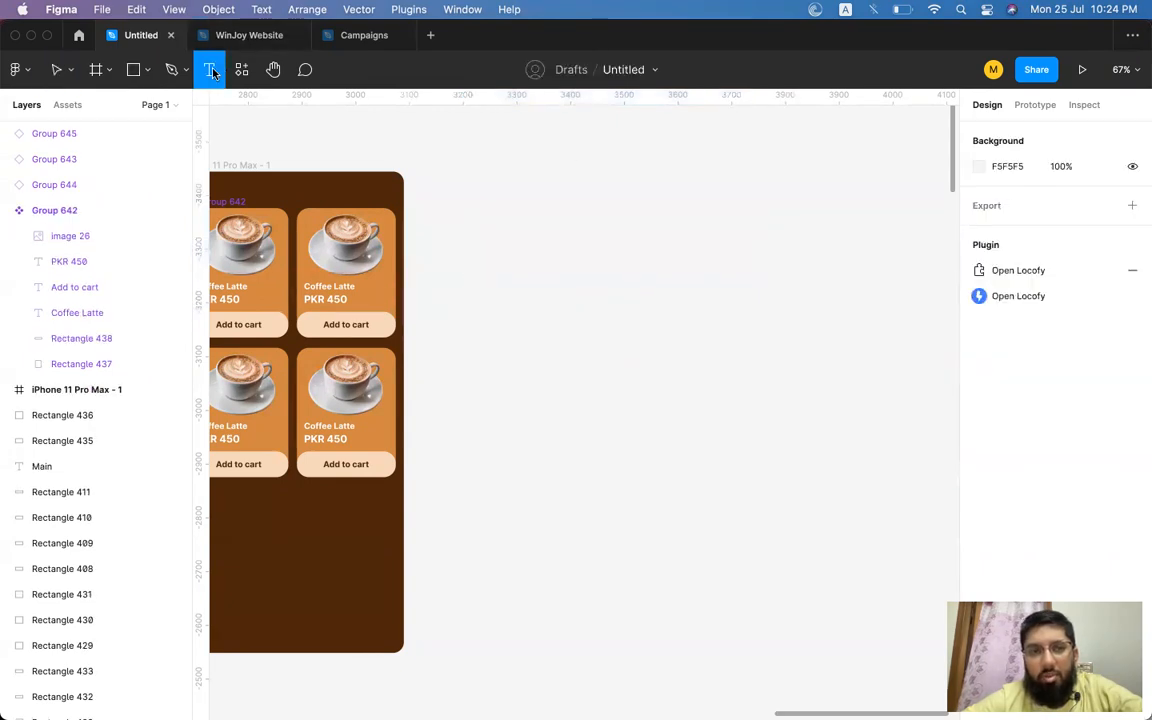
{"action": "left_click", "coordinate": [570, 261]}
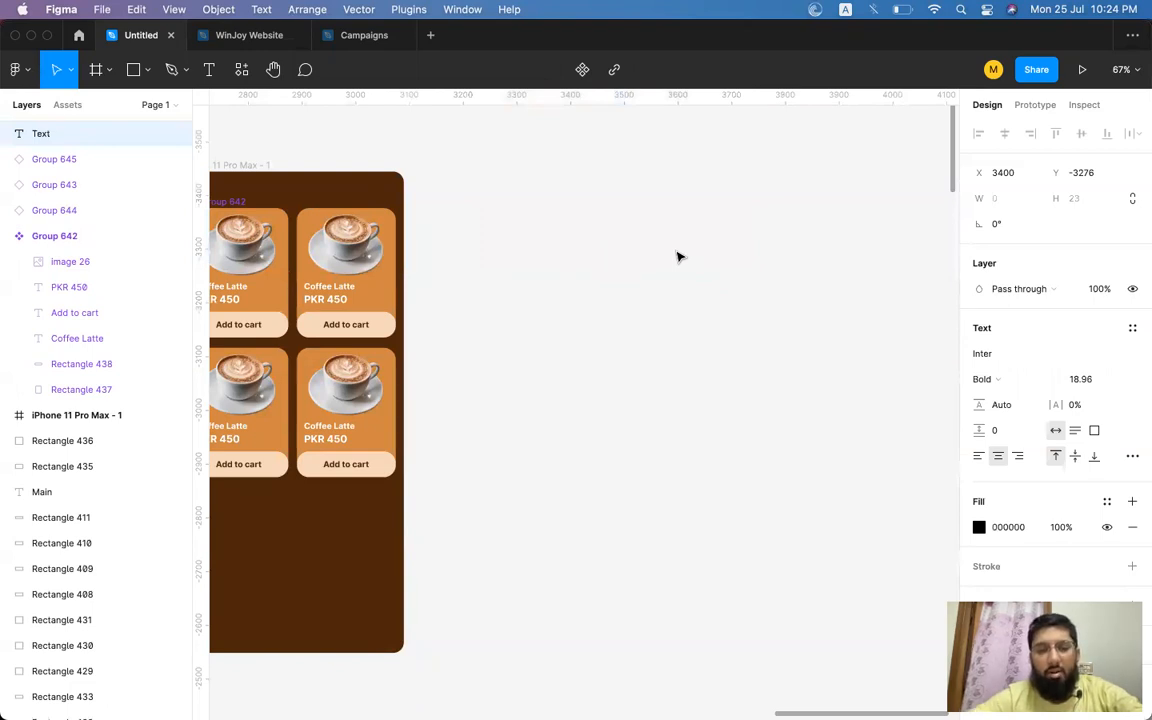
{"action": "type", "text": "Buy Now"}
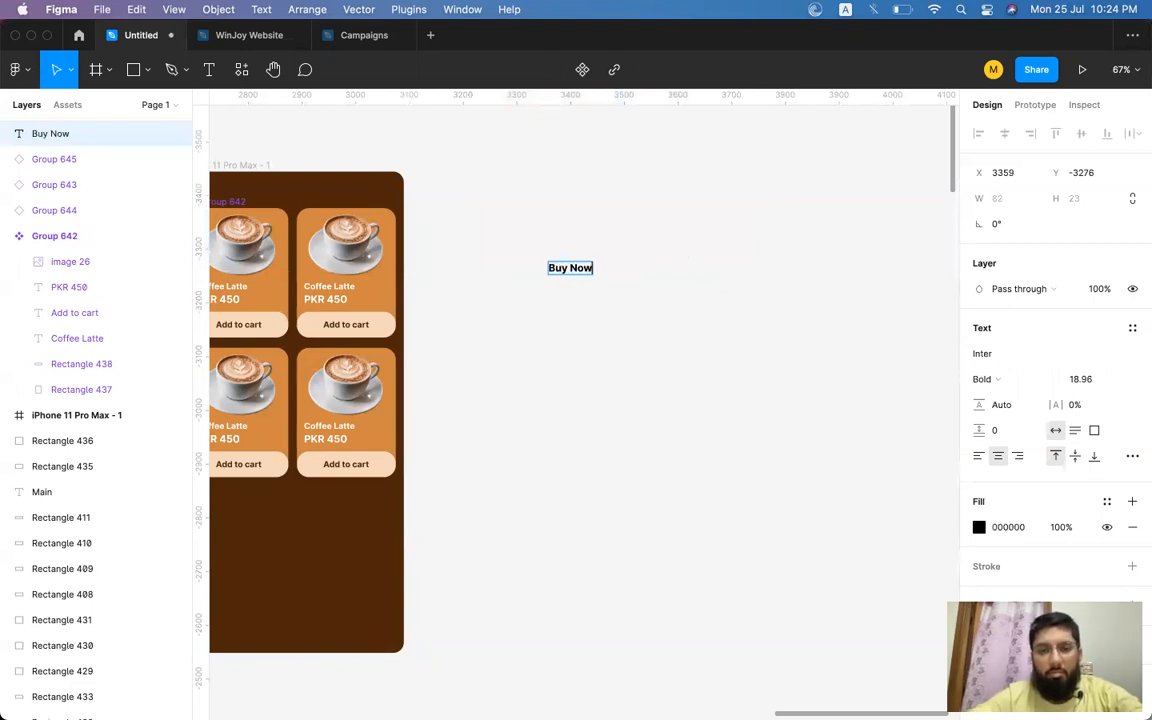
{"action": "key", "text": "Escape"}
{"action": "key", "text": "super+shift+period"}
{"action": "key", "text": "super+shift+period"}
{"action": "key", "text": "super+shift+period"}
{"action": "key", "text": "super+shift+period"}
{"action": "key", "text": "super+shift+period"}
{"action": "key", "text": "super+shift+period"}
{"action": "key", "text": "super+shift+period"}
{"action": "key", "text": "super+shift+period"}
{"action": "key", "text": "super+shift+period"}
{"action": "key", "text": "super+shift+period"}
{"action": "key", "text": "super+shift+period"}
{"action": "key", "text": "super+shift+period"}
{"action": "key", "text": "super+shift+period"}
{"action": "key", "text": "super+shift+period"}
{"action": "key", "text": "super+shift+period"}
{"action": "key", "text": "super+shift+period"}
{"action": "key", "text": "super+shift+period"}
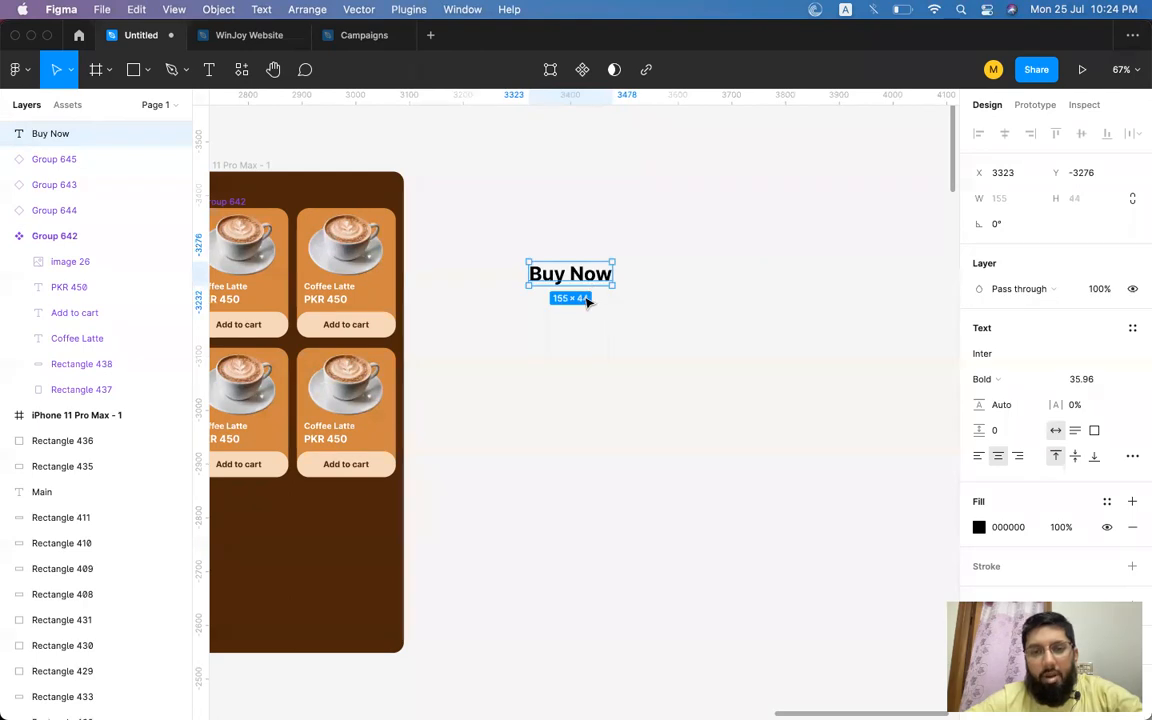
{"action": "left_click_drag", "start_coordinate": [553, 280], "coordinate": [650, 288]}
Switch to Chrome and open icofont.com in a new tab.
{"action": "key", "text": "super+Tab"}
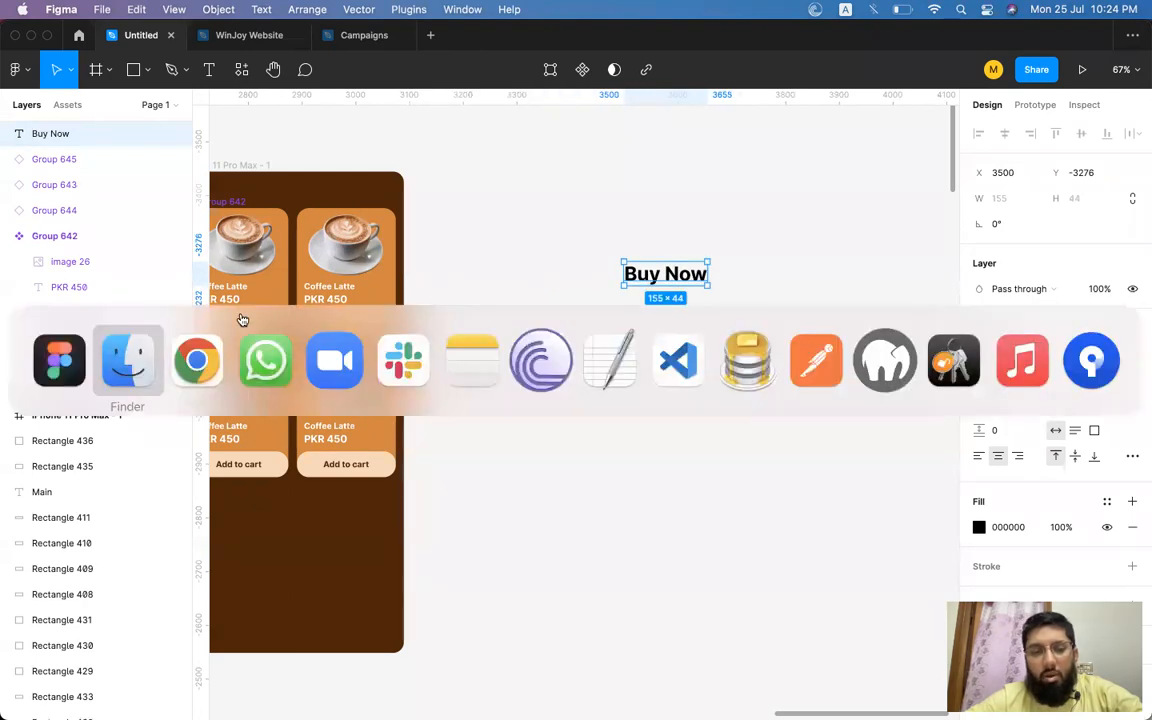
{"action": "left_click", "coordinate": [200, 352]}
{"action": "left_click", "coordinate": [694, 39]}
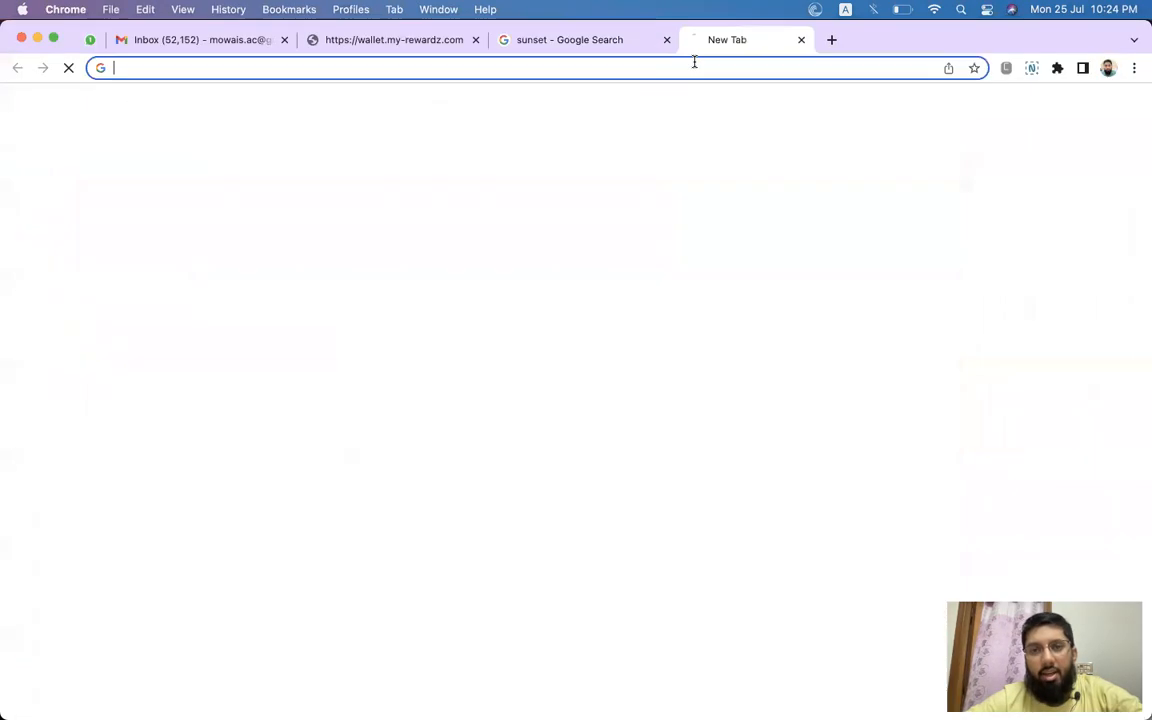
{"action": "type", "text": "ico"}
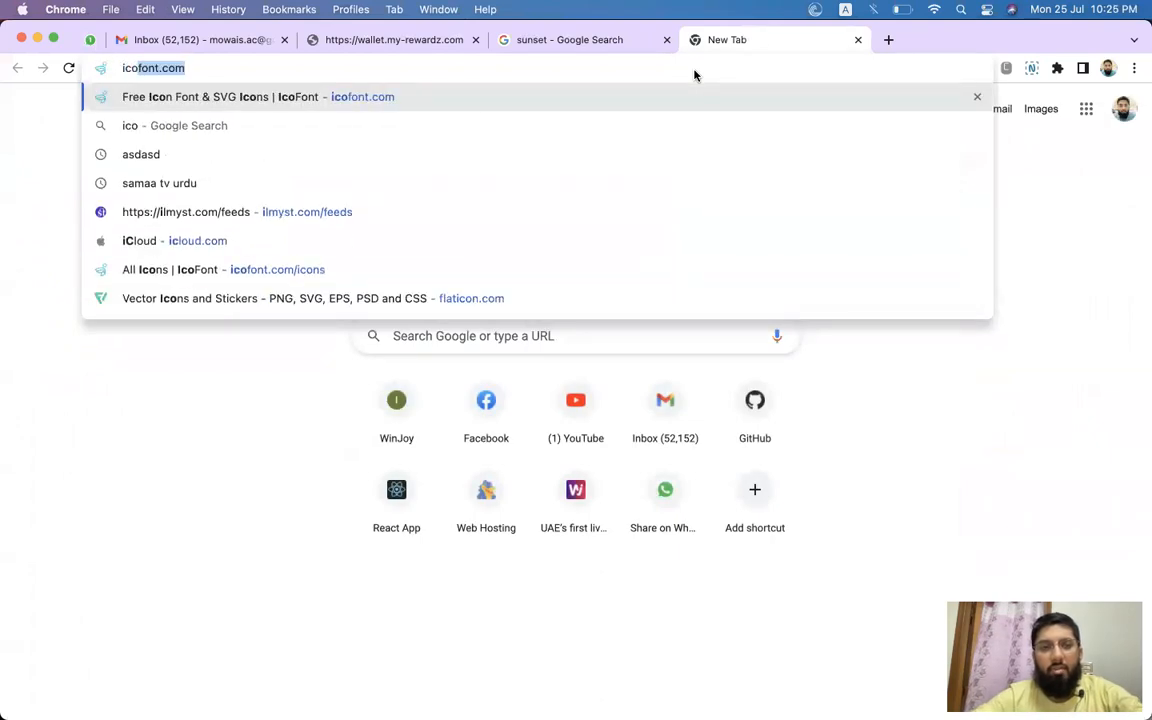
{"action": "key", "text": "Return"}
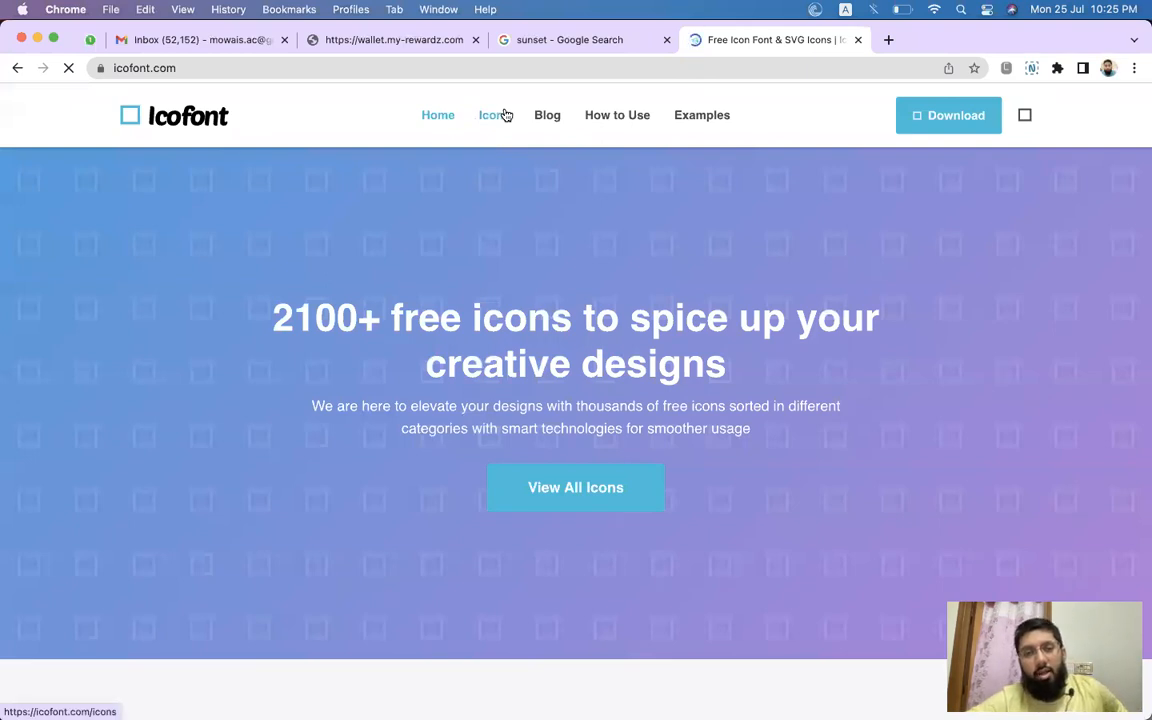
Open the Icons page and search the icons for "cart".
{"action": "left_click", "coordinate": [492, 115]}
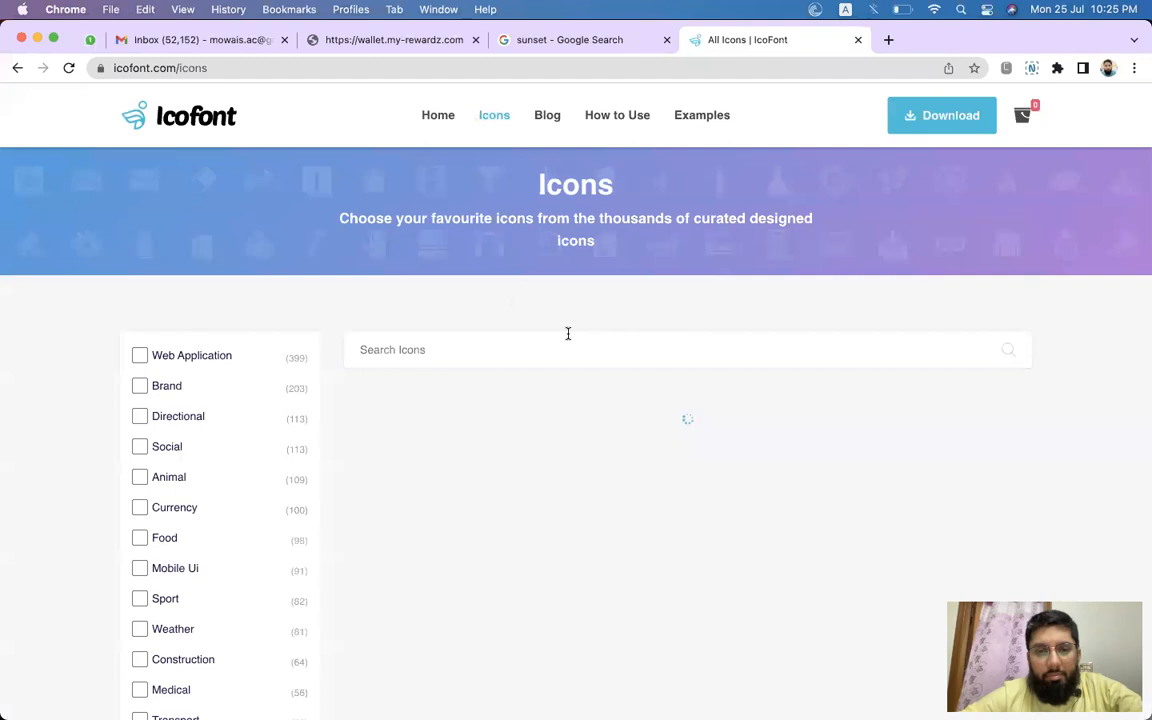
{"action": "scroll", "coordinate": [553, 351], "scroll_direction": "down", "scroll_amount": 2}
{"action": "left_click", "coordinate": [553, 256]}
{"action": "type", "text": "cart"}
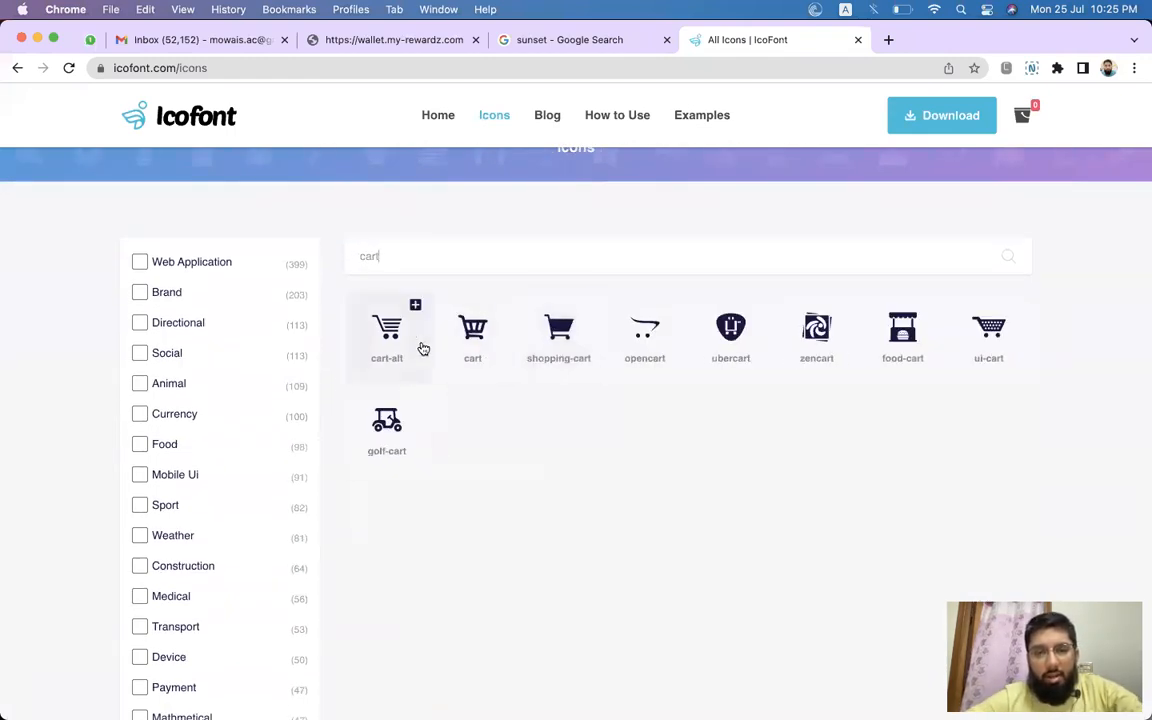
Open the ui-cart icon and copy its glyph from the preview.
{"action": "left_click", "coordinate": [975, 333]}
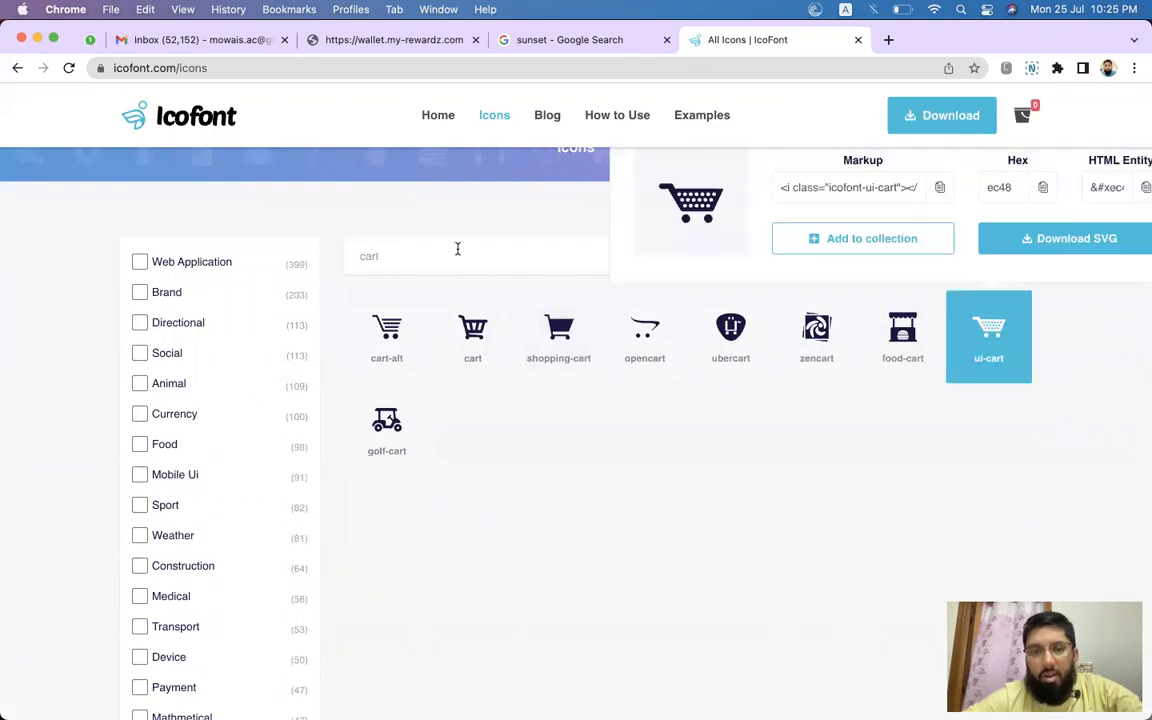
{"action": "double_click", "coordinate": [681, 190]}
{"action": "key", "text": "super+c"}
Return to Figma and paste the cart glyph as a new text layer left of the Buy Now label.
{"action": "key", "text": "super+Tab"}
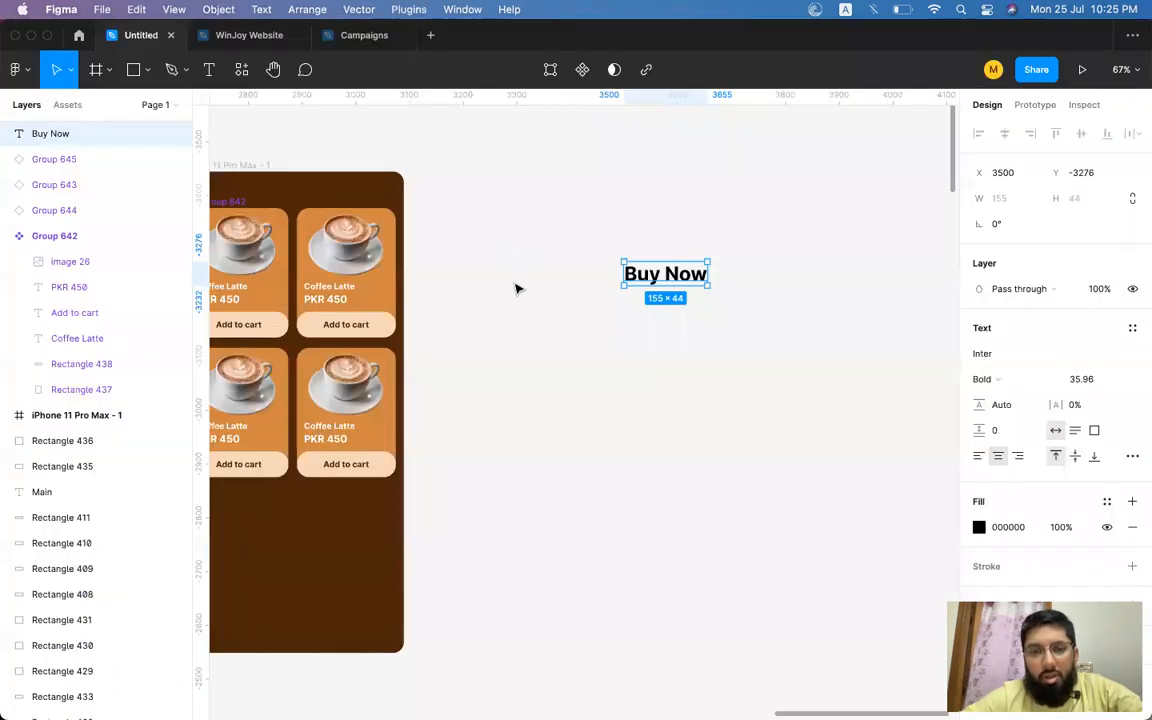
{"action": "left_click_drag", "start_coordinate": [676, 263], "coordinate": [601, 281]}
{"action": "key", "text": "super+z"}
{"action": "key", "text": "Return"}
{"action": "key", "text": "super+v"}
{"action": "key", "text": "Escape"}
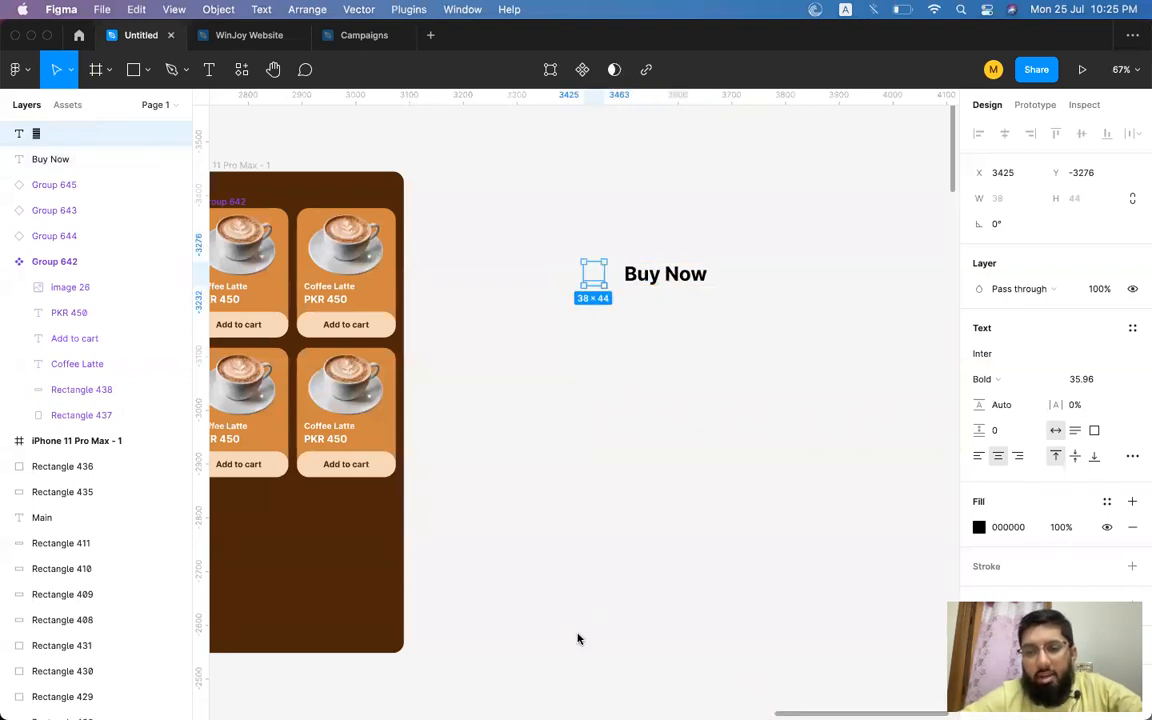
Set the pasted glyph's font to IcoFont so it displays as a cart icon.
{"action": "left_click", "coordinate": [1010, 354]}
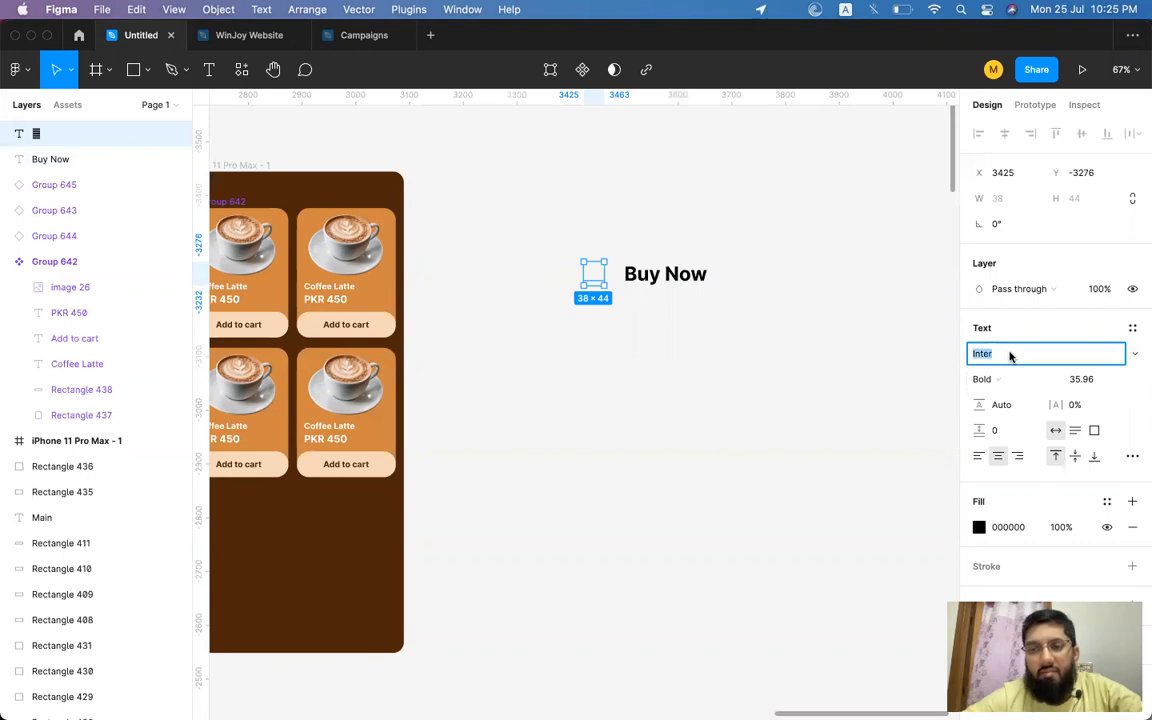
{"action": "type", "text": "font"}
{"action": "key", "text": "Return"}
{"action": "left_click", "coordinate": [1026, 353]}
{"action": "type", "text": "f"}
{"action": "key", "text": "Return"}
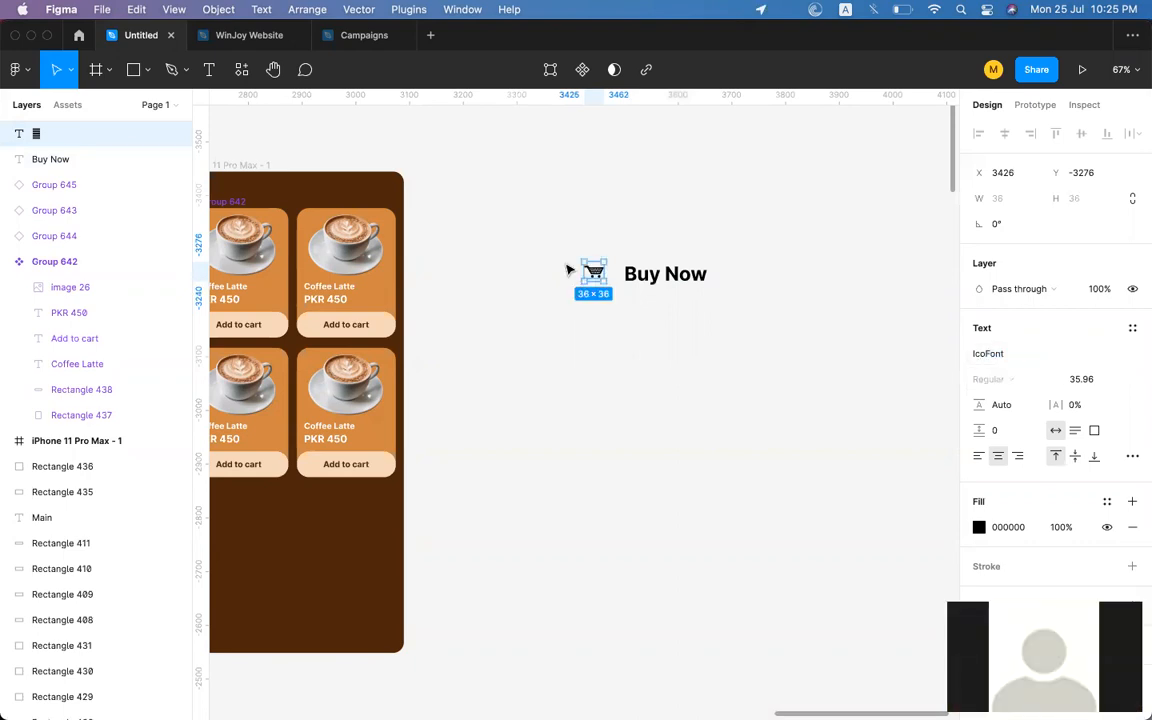
Set the cart icon's font size to about 59.
{"action": "key", "text": "super+shift+period"}
{"action": "key", "text": "super+shift+period"}
{"action": "key", "text": "super+shift+period"}
{"action": "key", "text": "super+shift+period"}
{"action": "key", "text": "super+shift+period"}
{"action": "key", "text": "super+shift+period"}
{"action": "key", "text": "super+shift+period"}
{"action": "key", "text": "super+shift+period"}
{"action": "key", "text": "super+shift+period"}
{"action": "key", "text": "super+shift+period"}
{"action": "key", "text": "super+shift+period"}
{"action": "key", "text": "super+shift+period"}
{"action": "key", "text": "super+shift+period"}
{"action": "key", "text": "super+shift+period"}
{"action": "key", "text": "super+shift+period"}
{"action": "key", "text": "super+shift+period"}
{"action": "key", "text": "super+shift+period"}
{"action": "key", "text": "super+shift+period"}
{"action": "key", "text": "super+shift+period"}
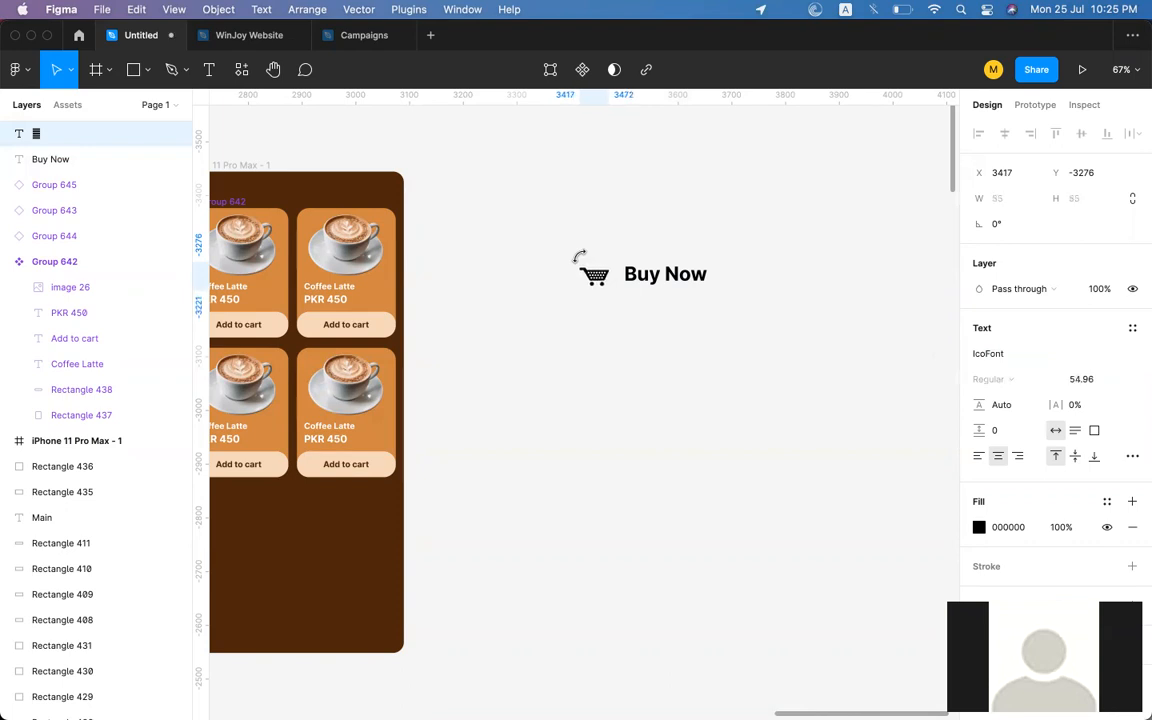
{"action": "key", "text": "super+shift+comma"}
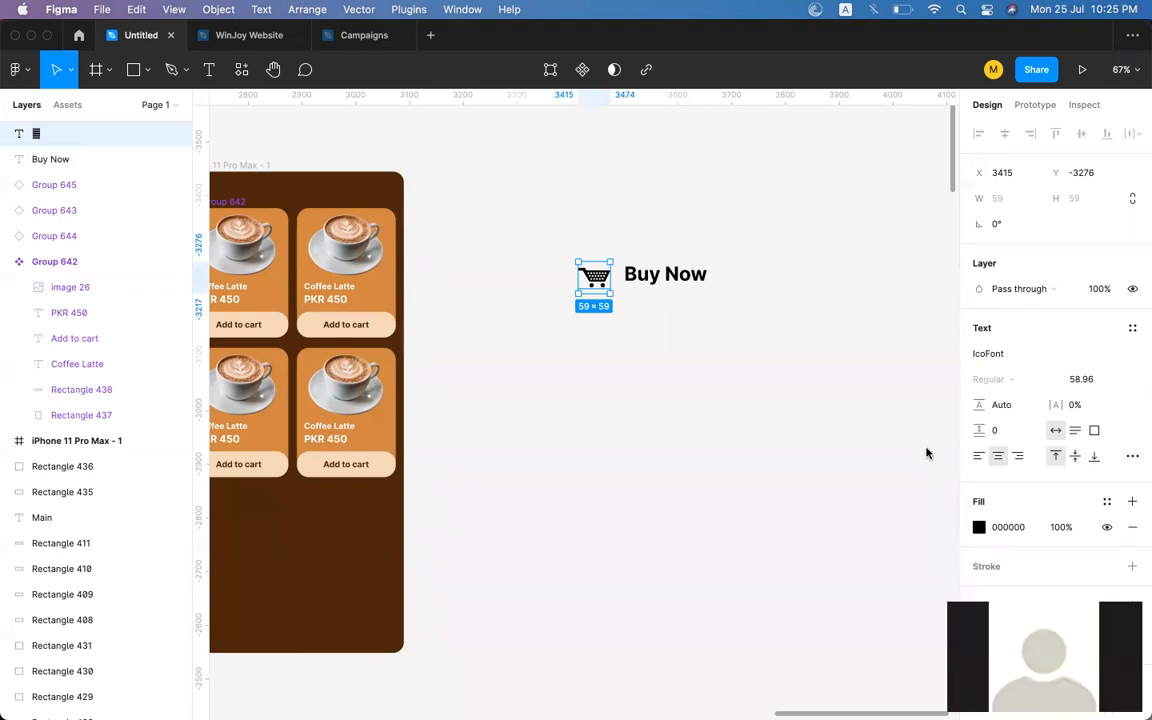
{"action": "left_click", "coordinate": [630, 303]}
{"action": "left_click", "coordinate": [594, 276]}
{"action": "left_click", "coordinate": [716, 363]}
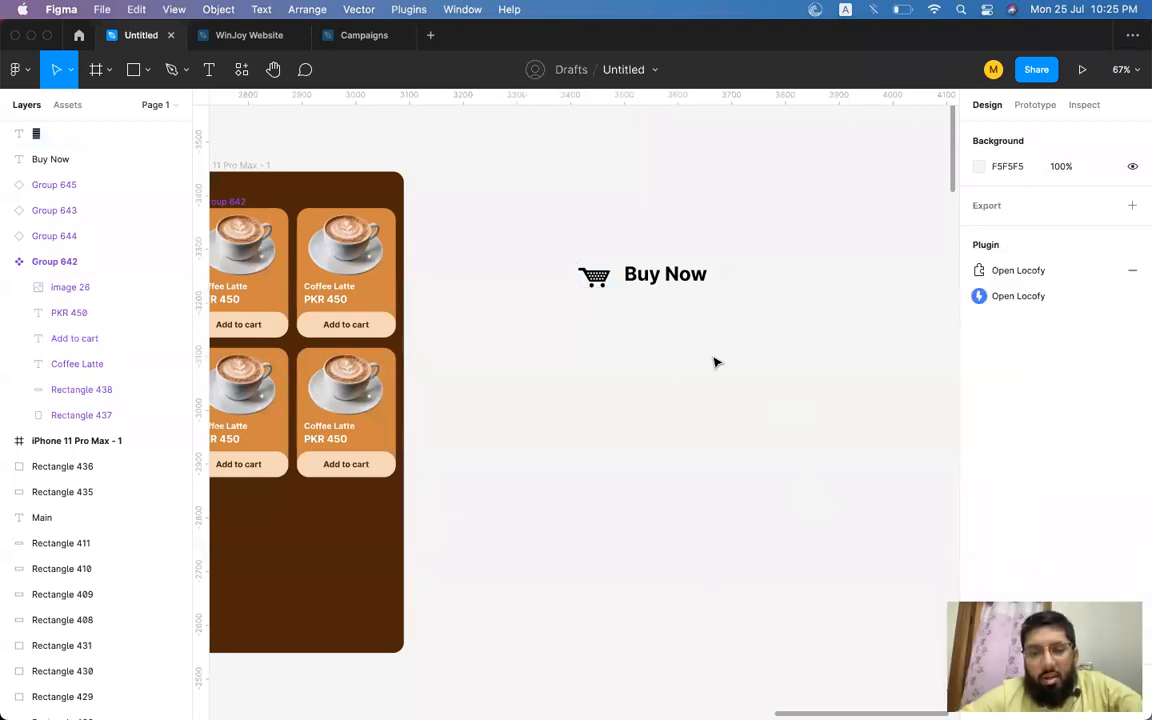
Switch to icofont.com, select the ui-cart glyph in the preview and copy it.
{"action": "key", "text": "super+Tab"}
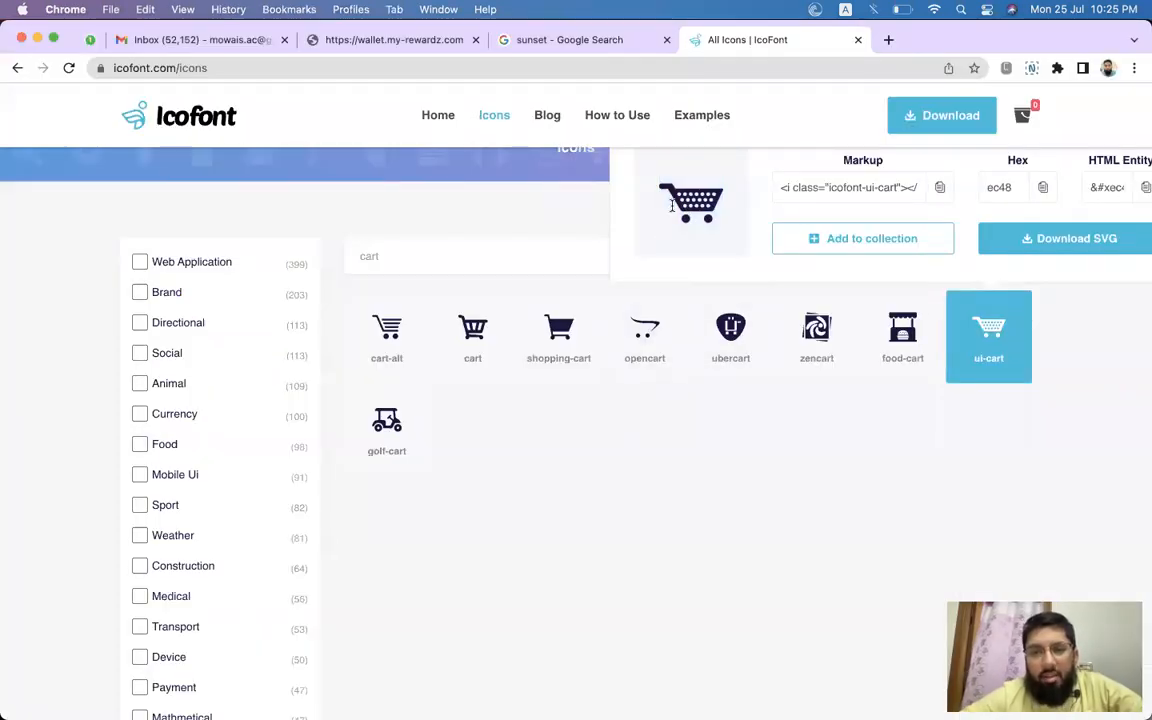
{"action": "left_click_drag", "start_coordinate": [663, 200], "coordinate": [705, 201]}
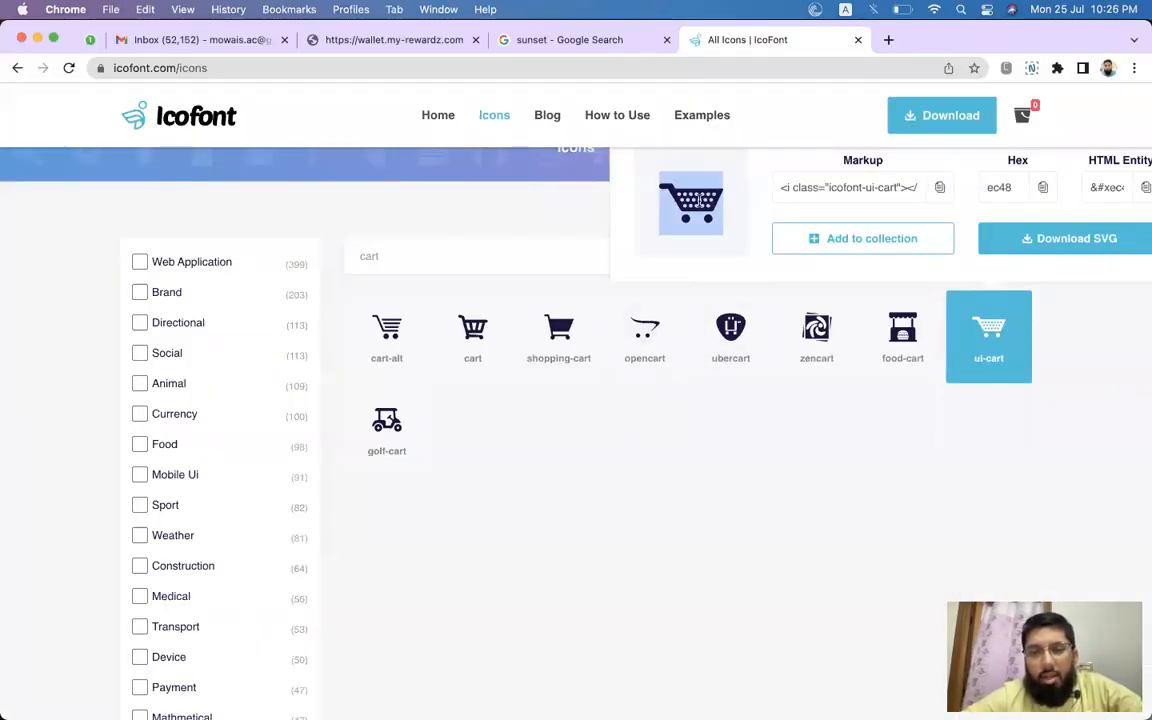
{"action": "left_click", "coordinate": [696, 200]}
{"action": "left_click_drag", "start_coordinate": [680, 197], "coordinate": [712, 199]}
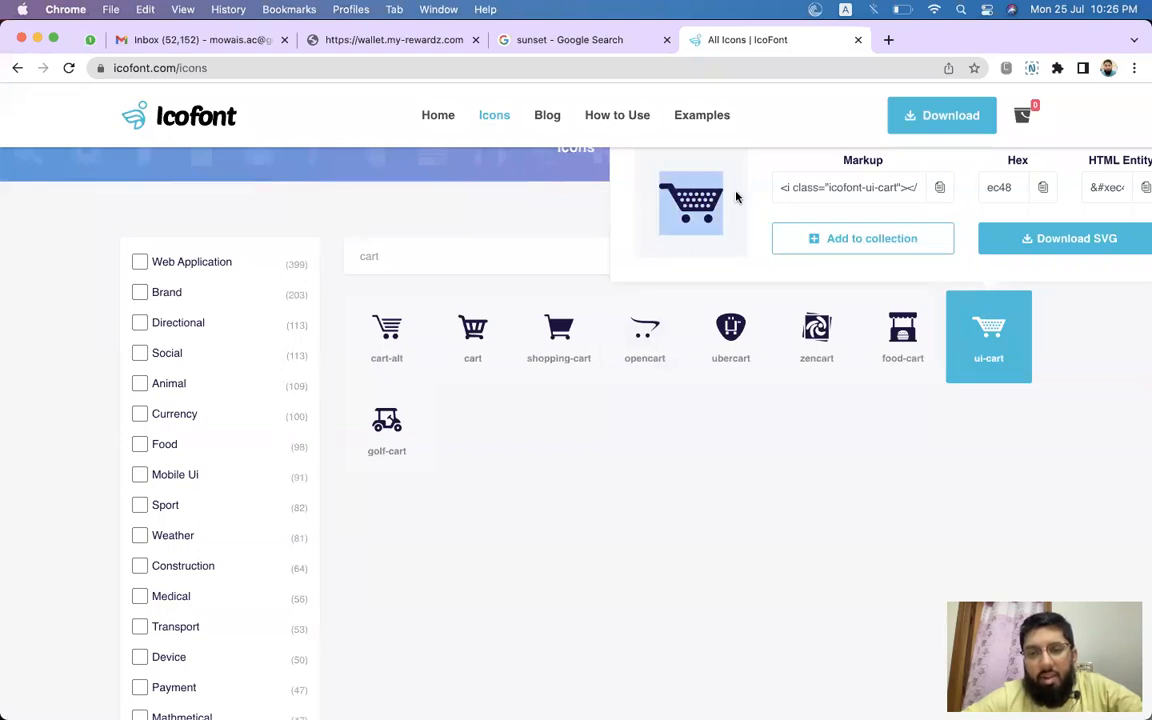
{"action": "right_click", "coordinate": [712, 200]}
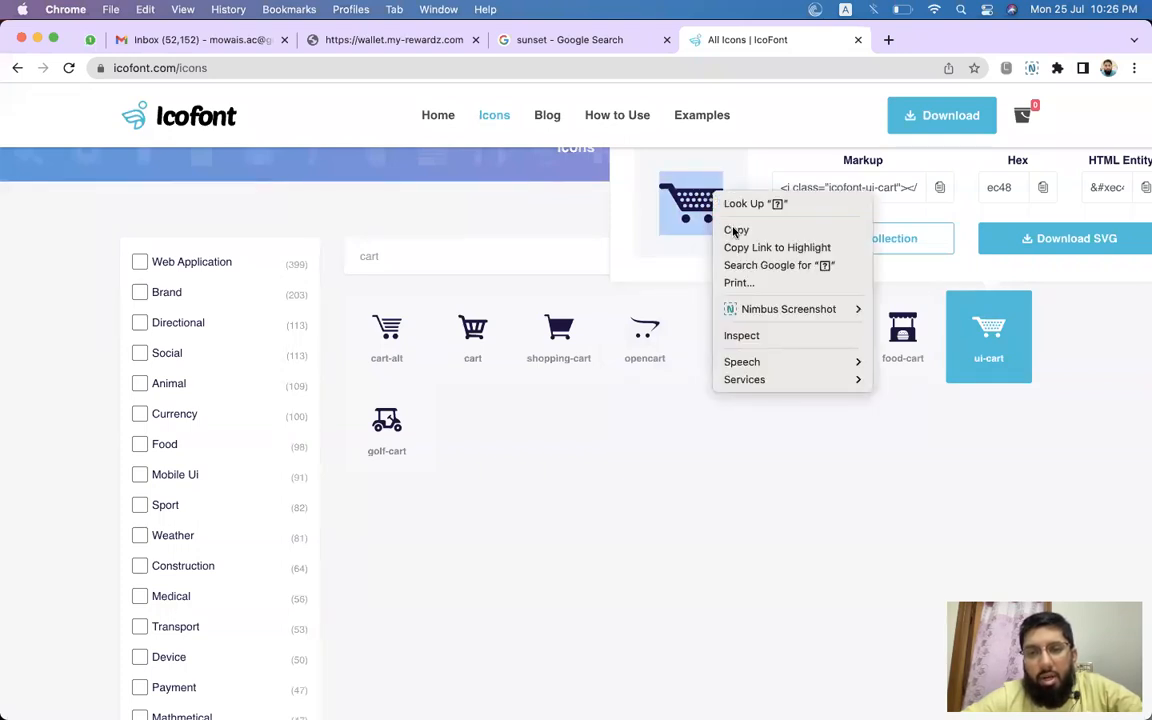
{"action": "left_click", "coordinate": [736, 229]}
Return to Figma and paste the cart glyph onto the canvas below the Buy Now label.
{"action": "key", "text": "super+Tab"}
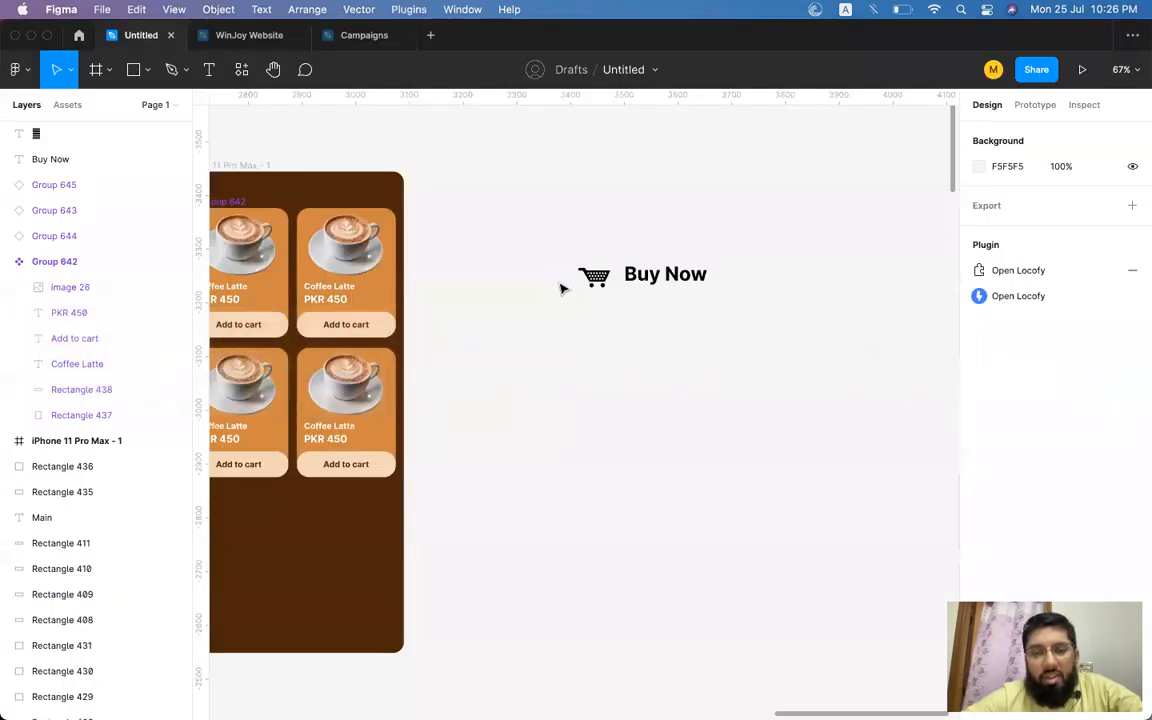
{"action": "left_click", "coordinate": [564, 287]}
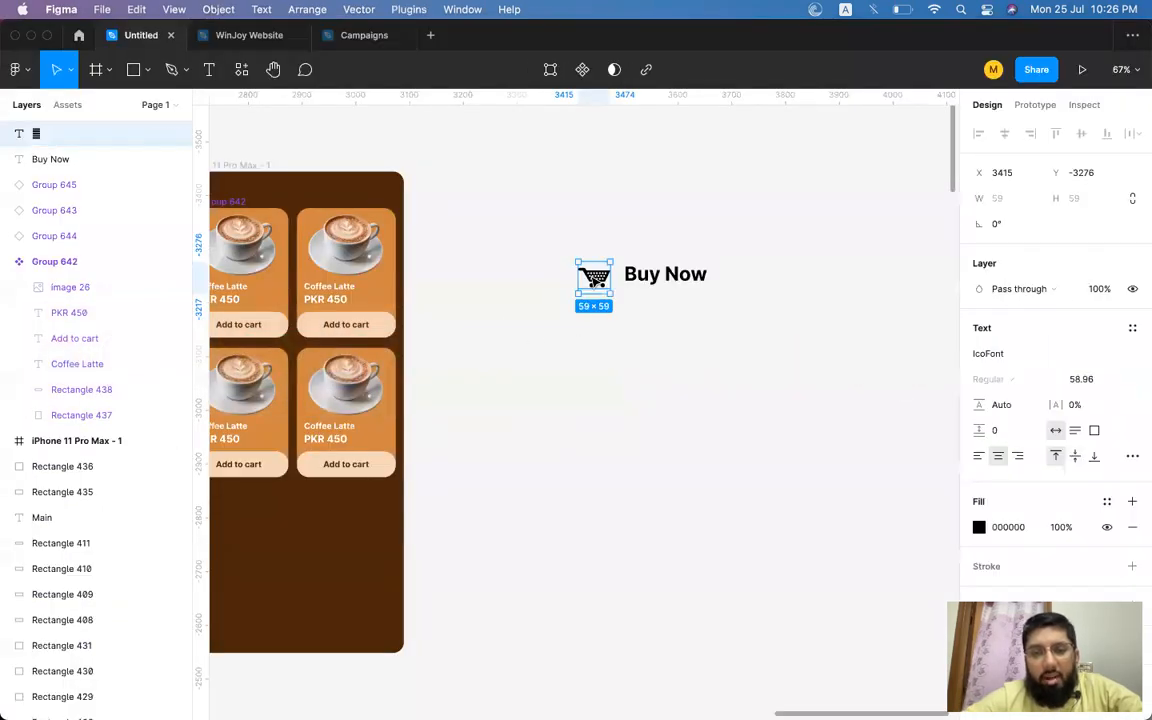
{"action": "left_click", "coordinate": [712, 213]}
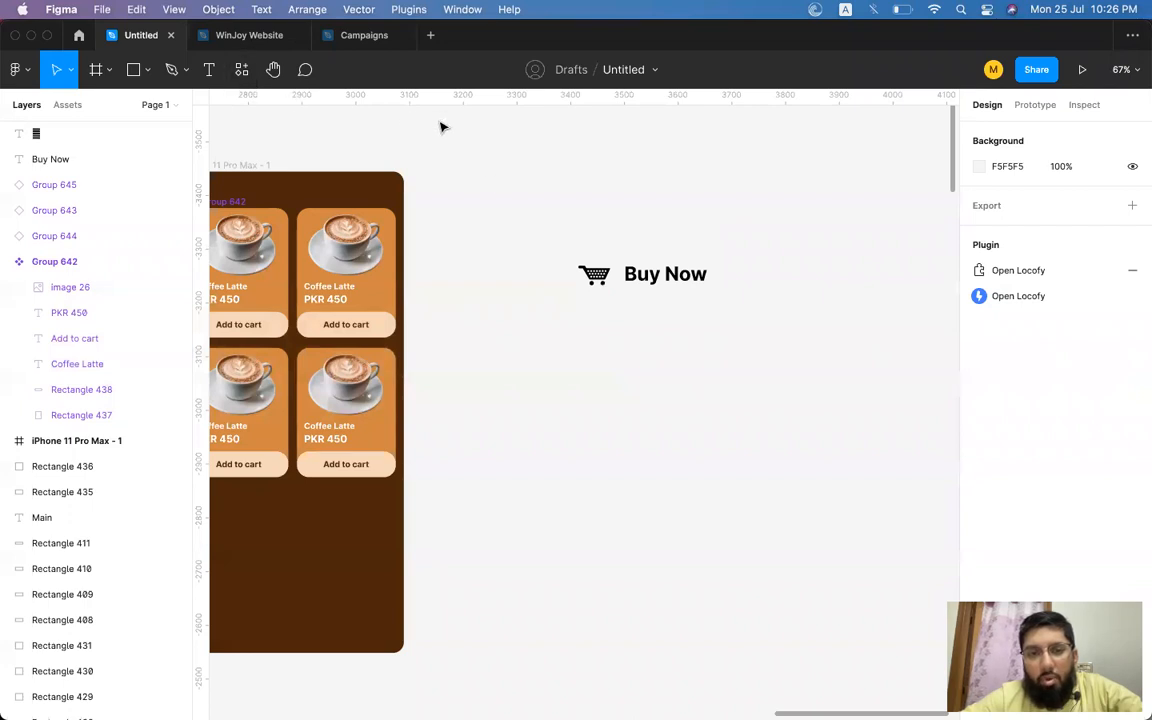
{"action": "right_click", "coordinate": [545, 195]}
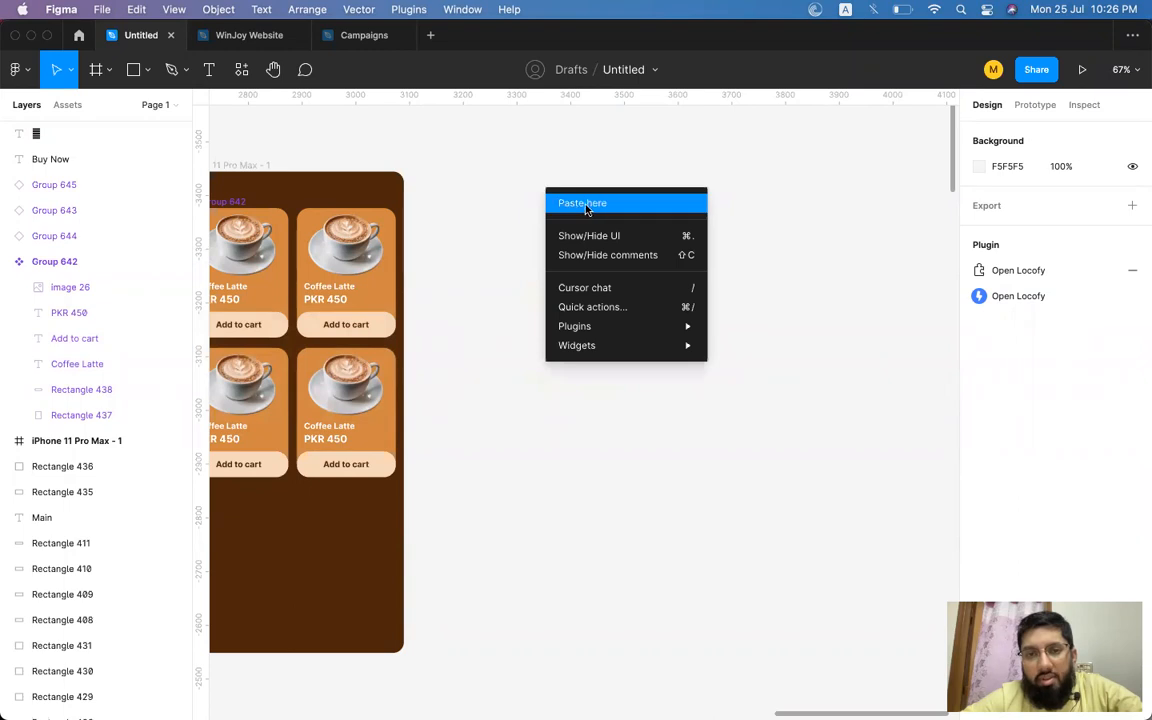
{"action": "left_click", "coordinate": [558, 203]}
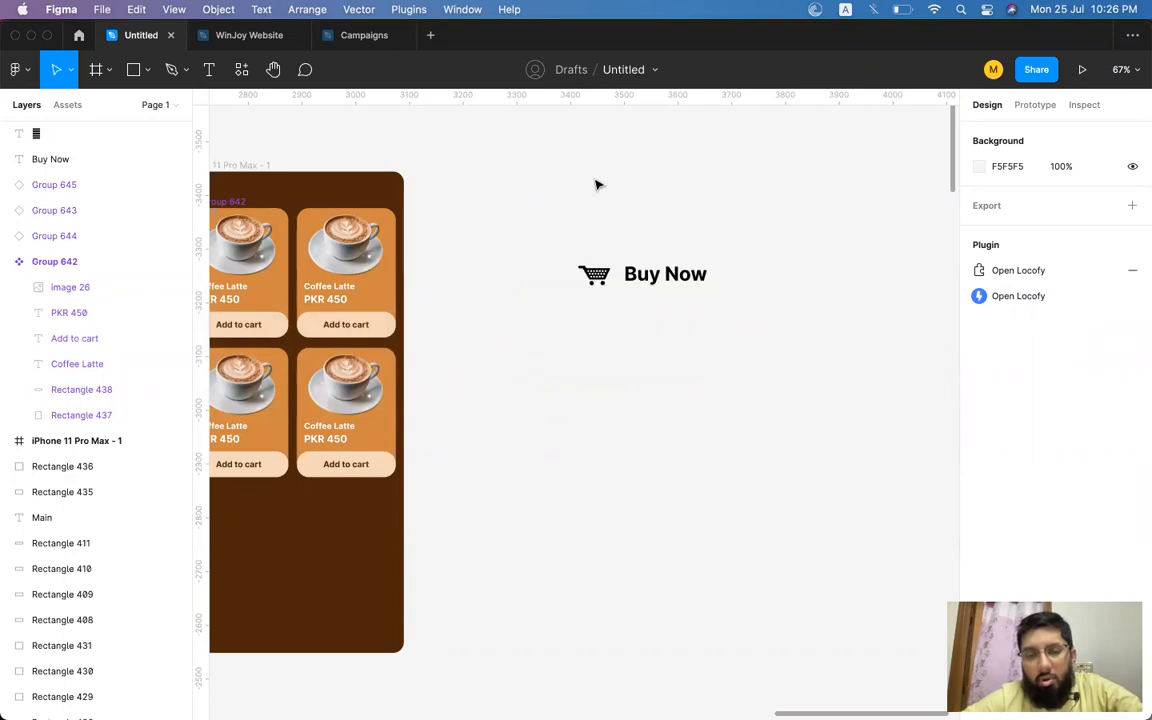
{"action": "key", "text": "super+v"}
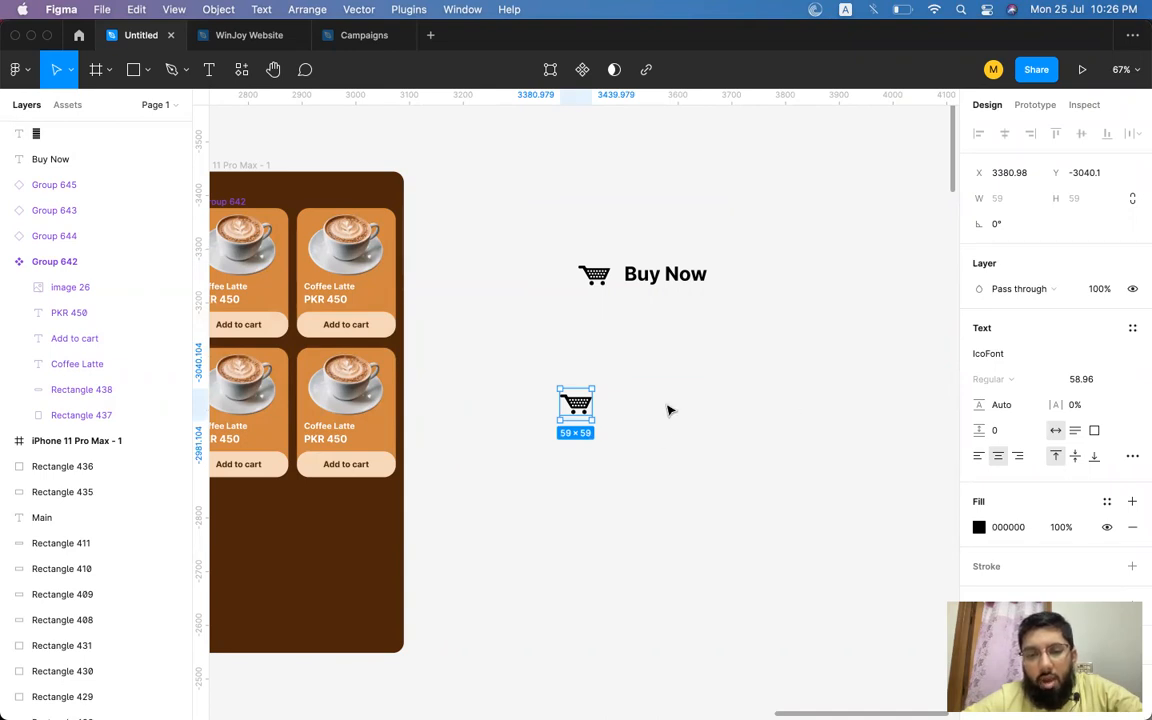
{"action": "key", "text": "super+z"}
{"action": "key", "text": "super+v"}
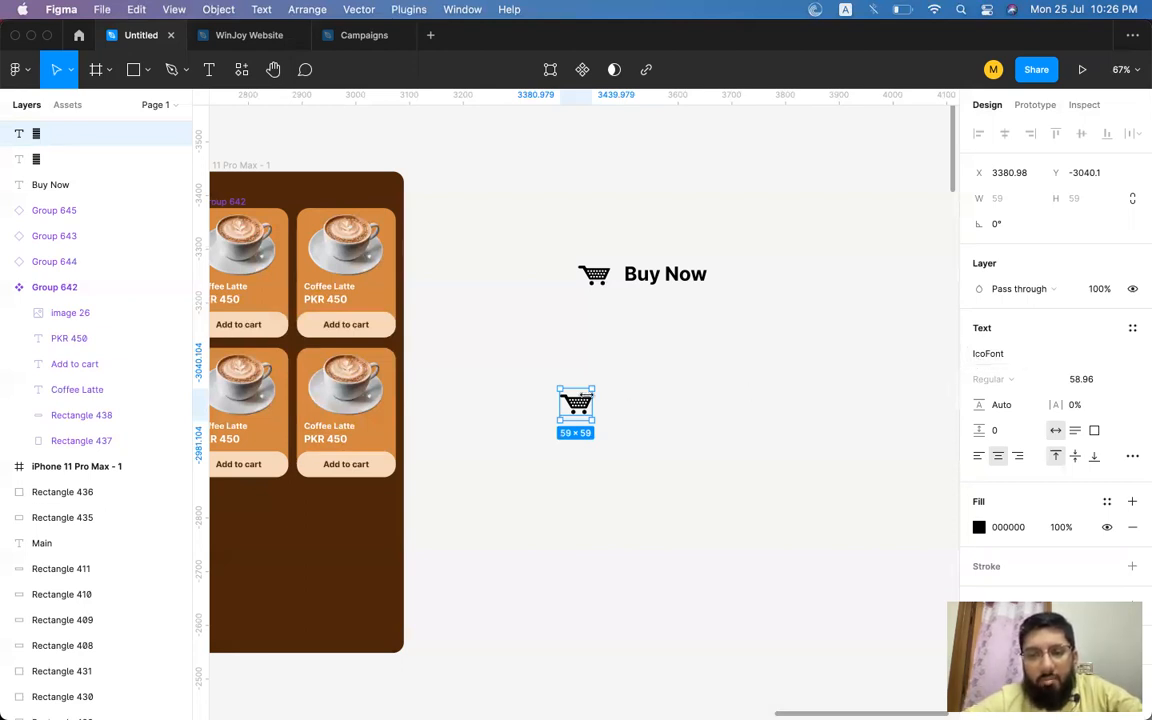
Paste the glyph into a new text layer below the label and set its font to IcoFont.
{"action": "left_click", "coordinate": [672, 279]}
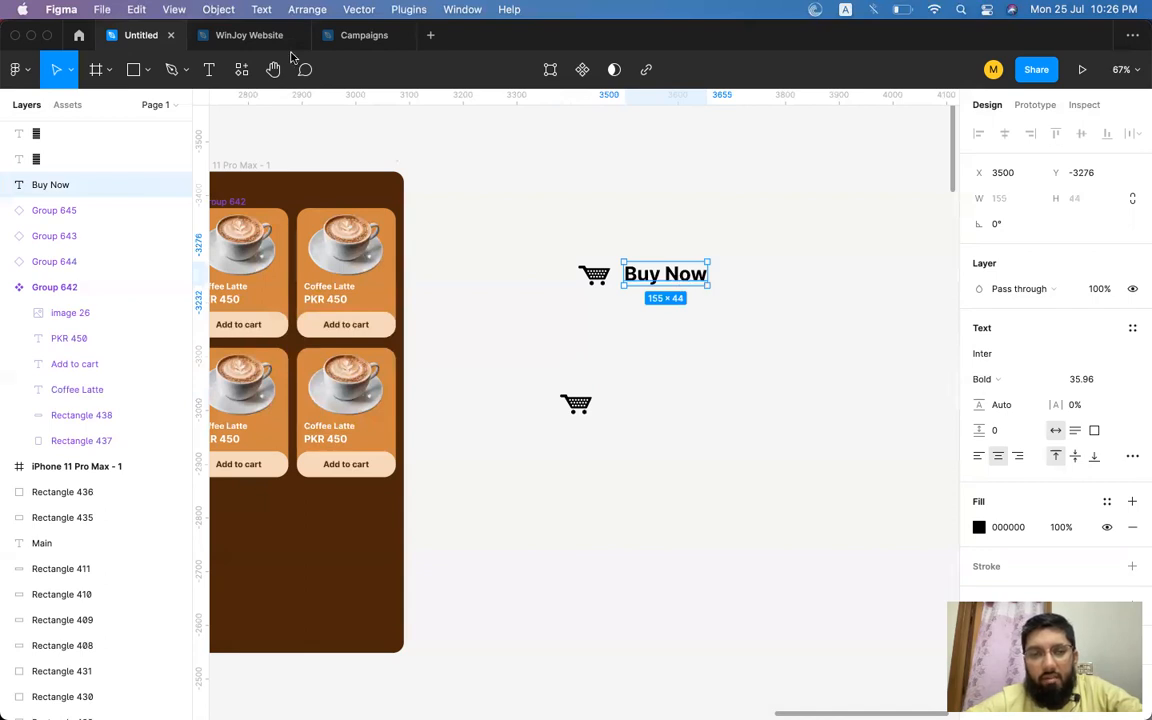
{"action": "key", "text": "Return"}
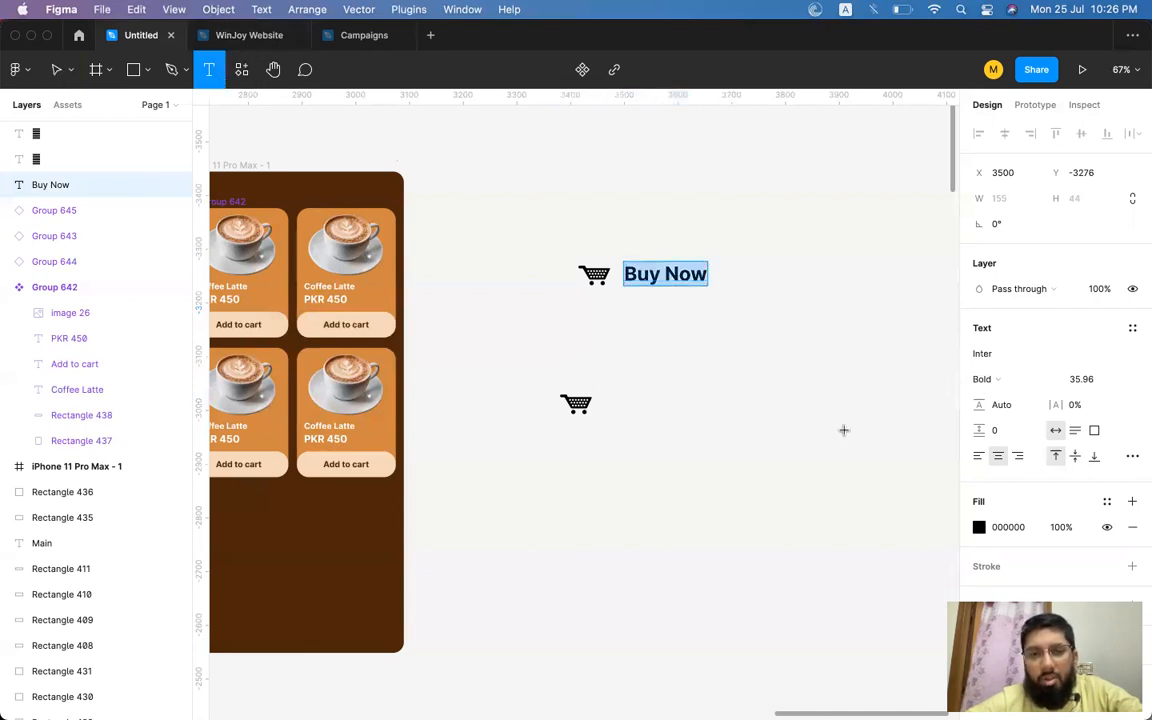
{"action": "left_click", "coordinate": [677, 352]}
{"action": "key", "text": "super+v"}
{"action": "left_click", "coordinate": [751, 366]}
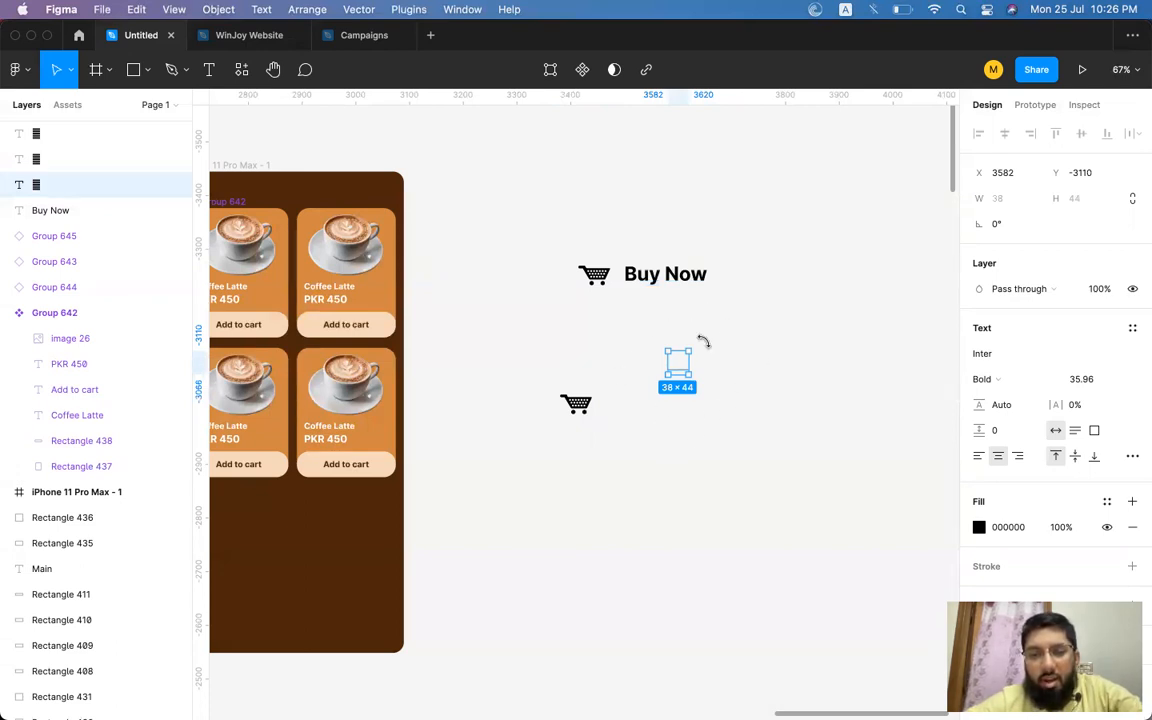
{"action": "left_click", "coordinate": [999, 356]}
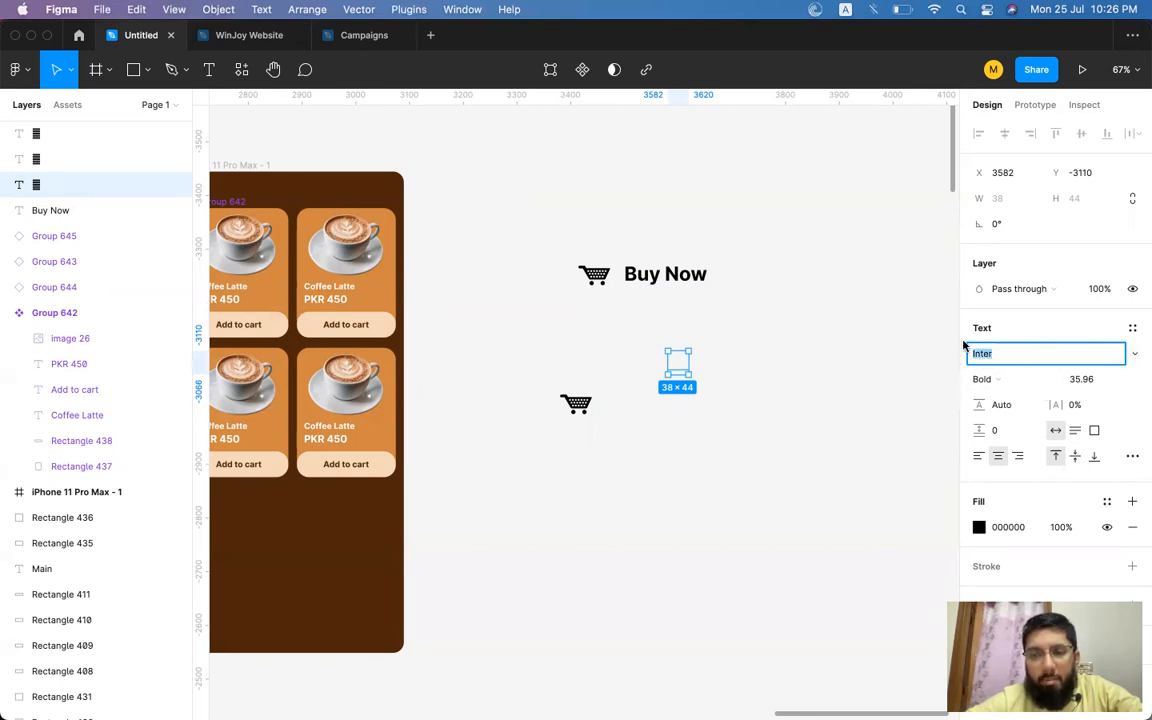
{"action": "type", "text": "IcoFo"}
{"action": "key", "text": "Return"}
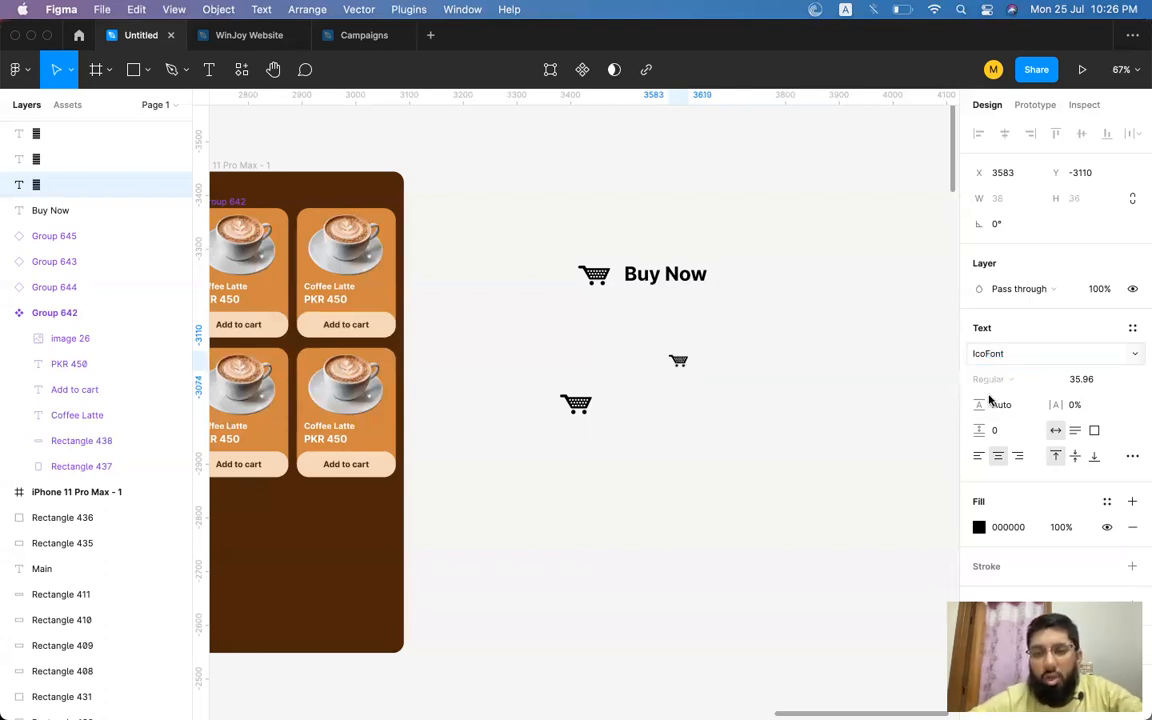
Delete the extra pasted cart glyphs below the label.
{"action": "left_click_drag", "start_coordinate": [667, 353], "coordinate": [673, 364]}
{"action": "key", "text": "super+backslash"}
{"action": "left_click_drag", "start_coordinate": [501, 350], "coordinate": [800, 470]}
{"action": "key", "text": "Delete"}
Inspect the cart icon and Buy Now label, selecting each in turn and then both together.
{"action": "left_click", "coordinate": [652, 280]}
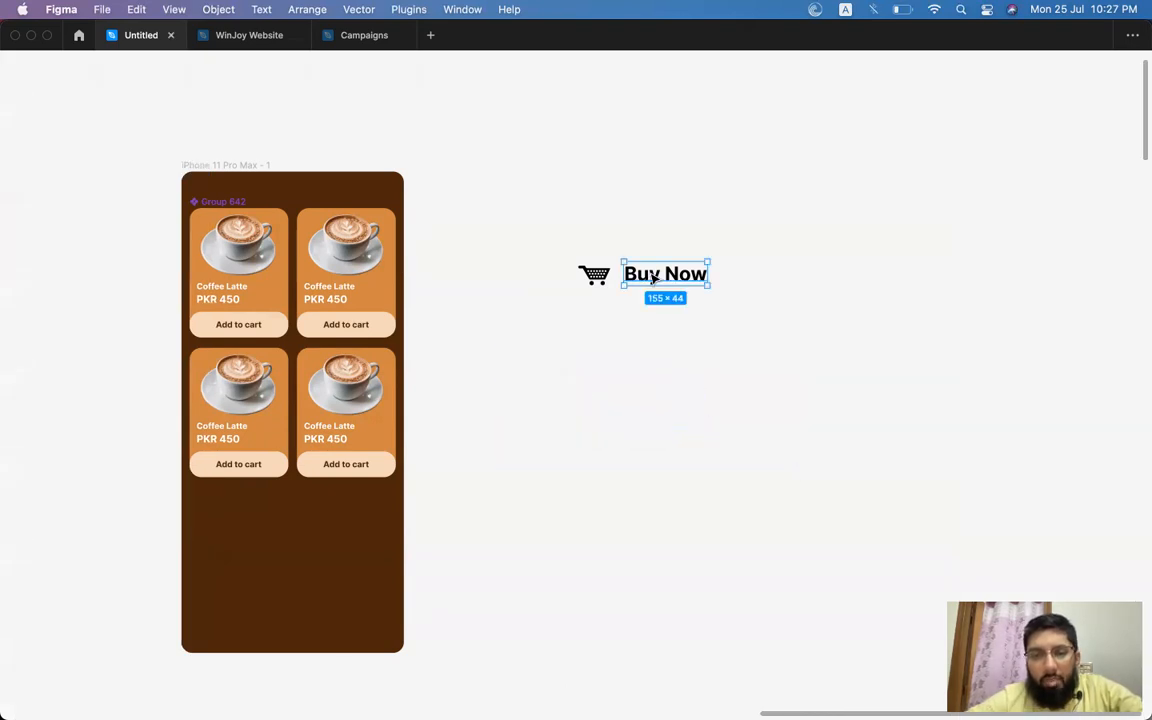
{"action": "key", "text": "super+backslash"}
{"action": "scroll", "coordinate": [630, 285], "scroll_direction": "right", "scroll_amount": 3}
{"action": "scroll", "coordinate": [630, 285], "scroll_direction": "up", "scroll_amount": 1}
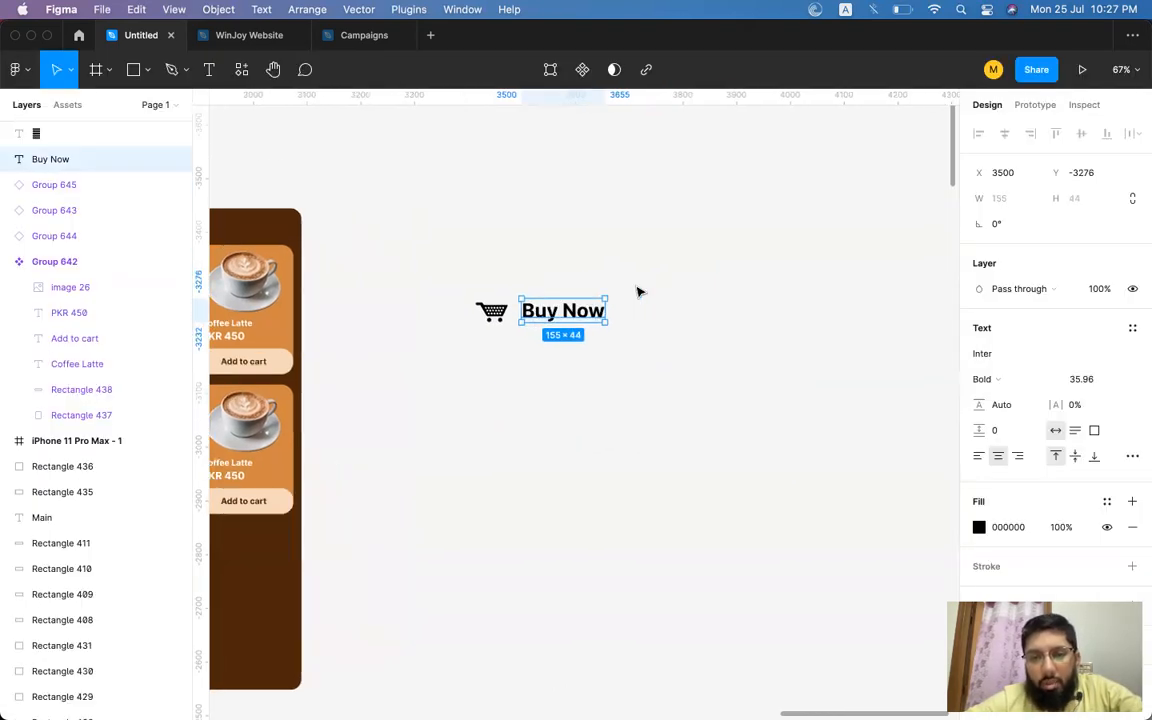
{"action": "left_click", "coordinate": [492, 310]}
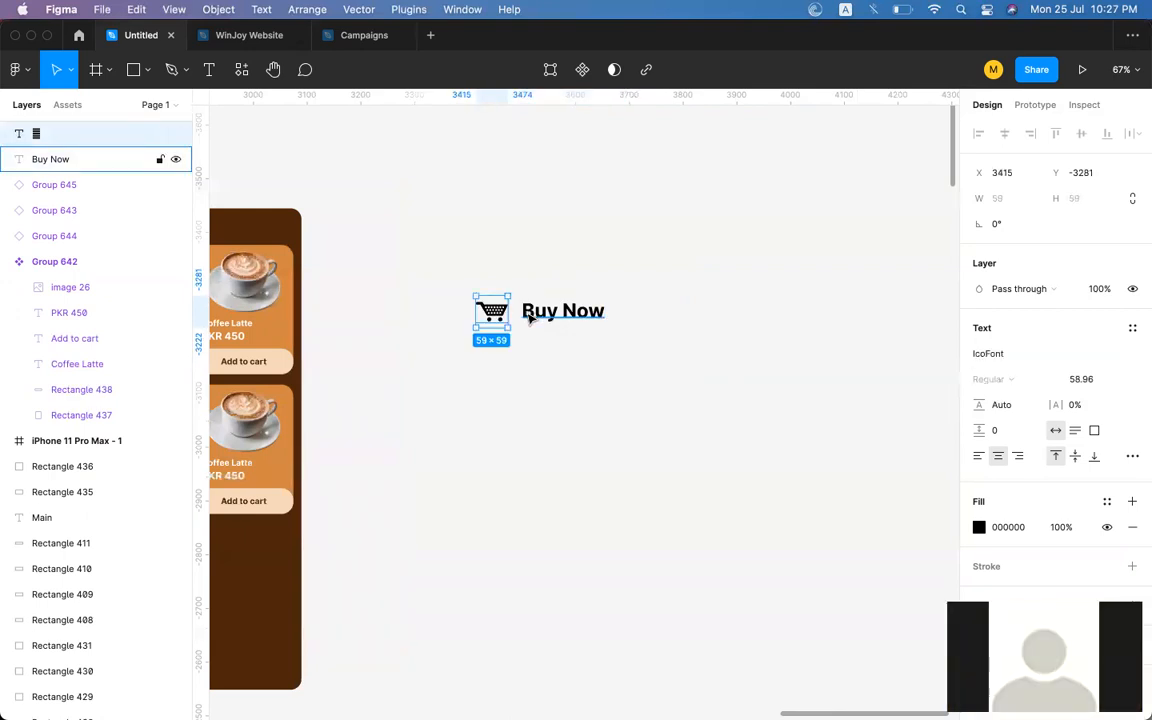
{"action": "left_click", "coordinate": [532, 316]}
{"action": "left_click", "coordinate": [492, 312]}
{"action": "left_click", "coordinate": [545, 312]}
{"action": "left_click", "coordinate": [491, 312]}
{"action": "left_click", "coordinate": [545, 312]}
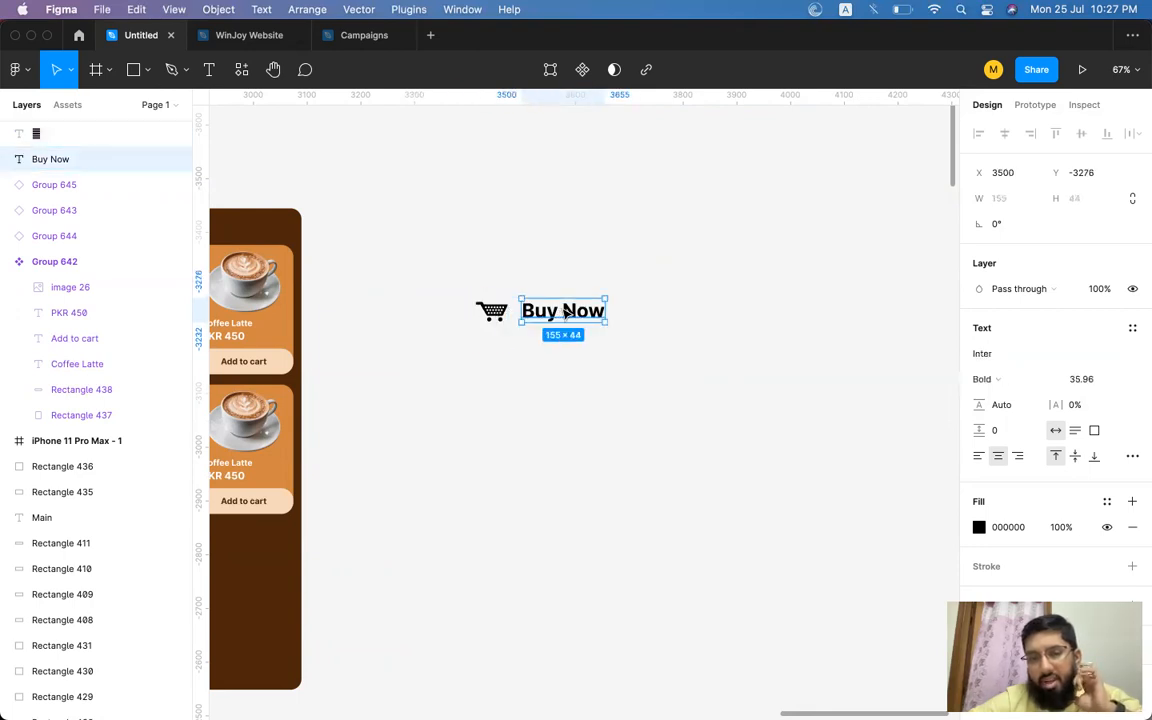
{"action": "left_click", "coordinate": [488, 318]}
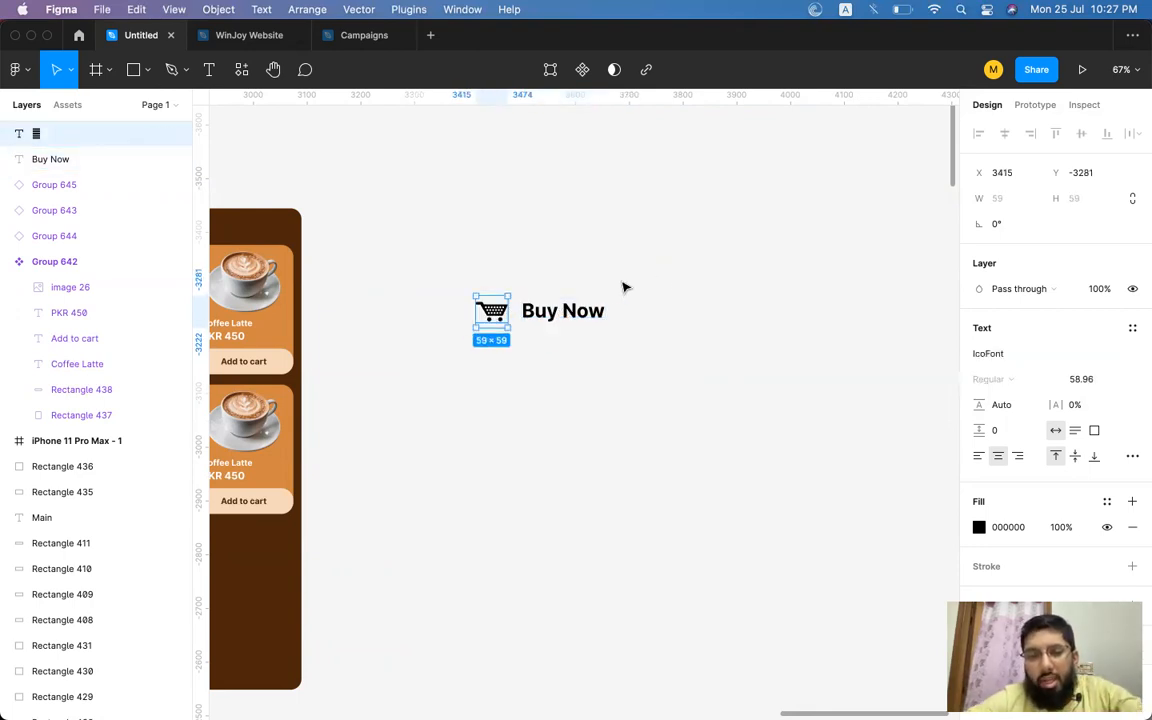
{"action": "left_click_drag", "start_coordinate": [620, 275], "coordinate": [470, 333]}
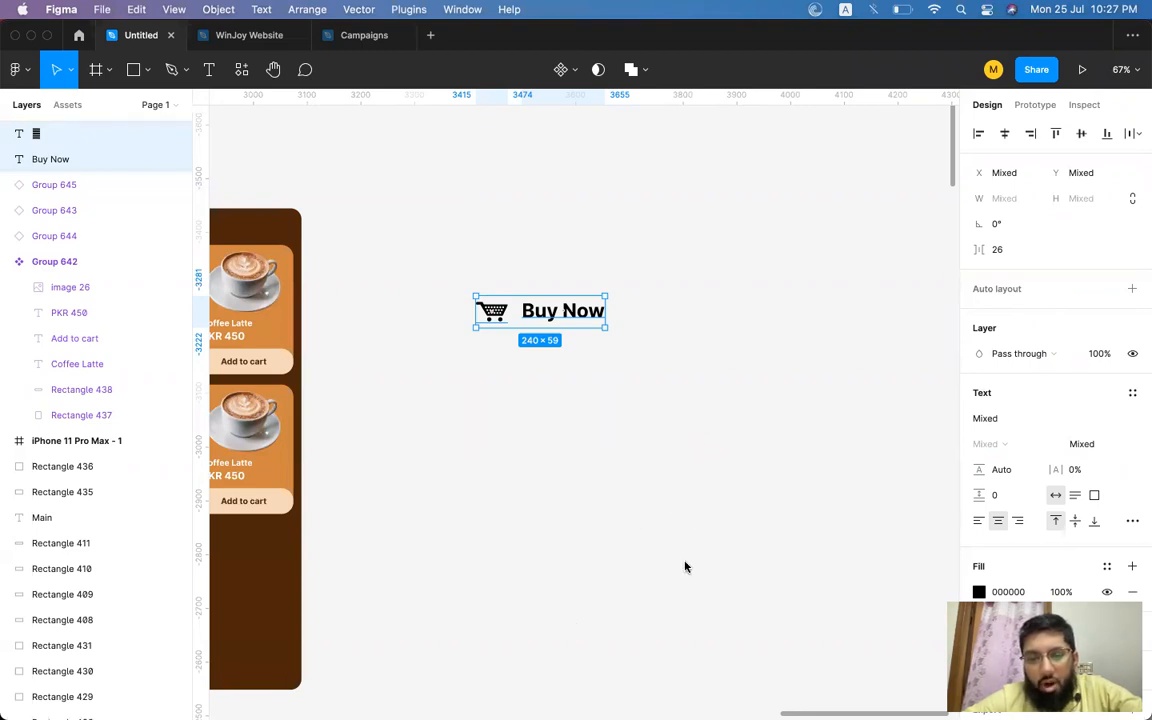
{"action": "key", "text": "super+Tab"}
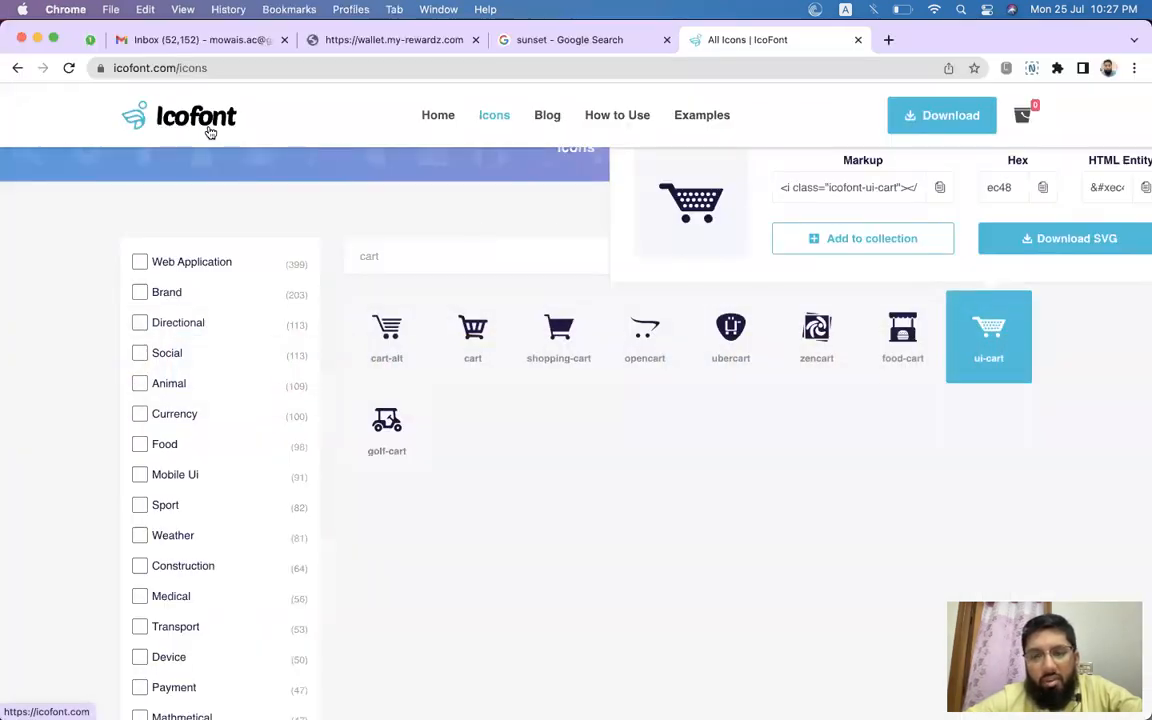
{"action": "key", "text": "super+Tab"}
{"action": "left_click", "coordinate": [519, 337]}
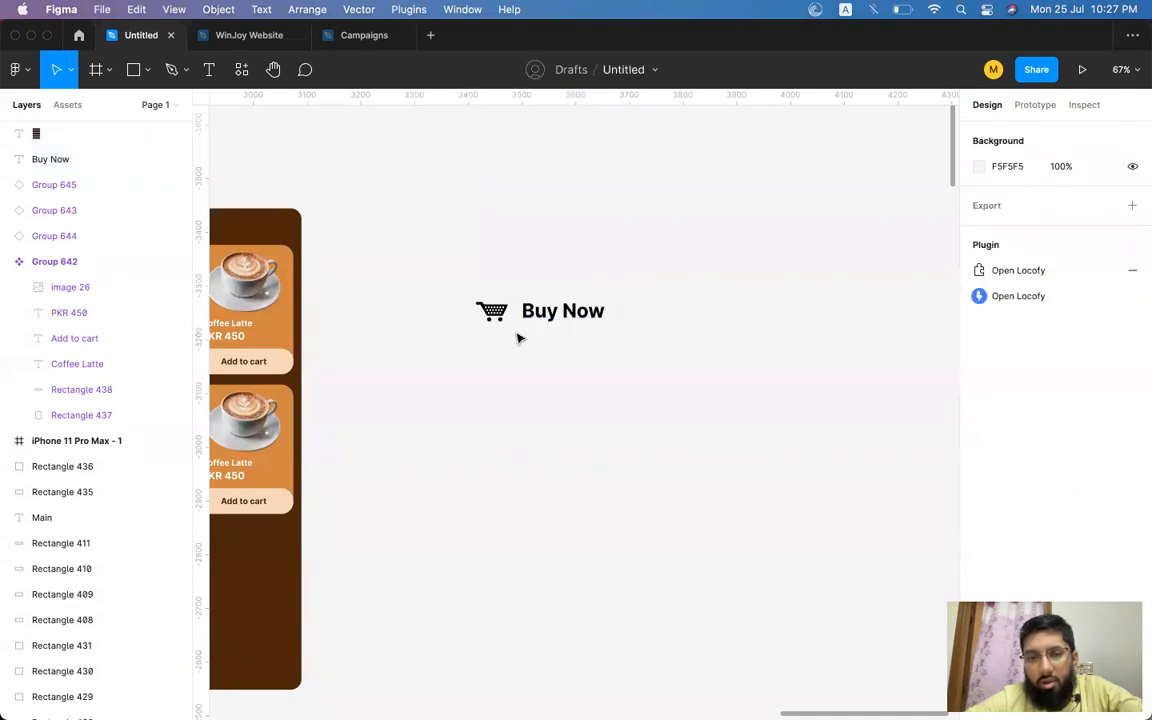
{"action": "left_click", "coordinate": [491, 312]}
{"action": "key", "text": "super+Tab"}
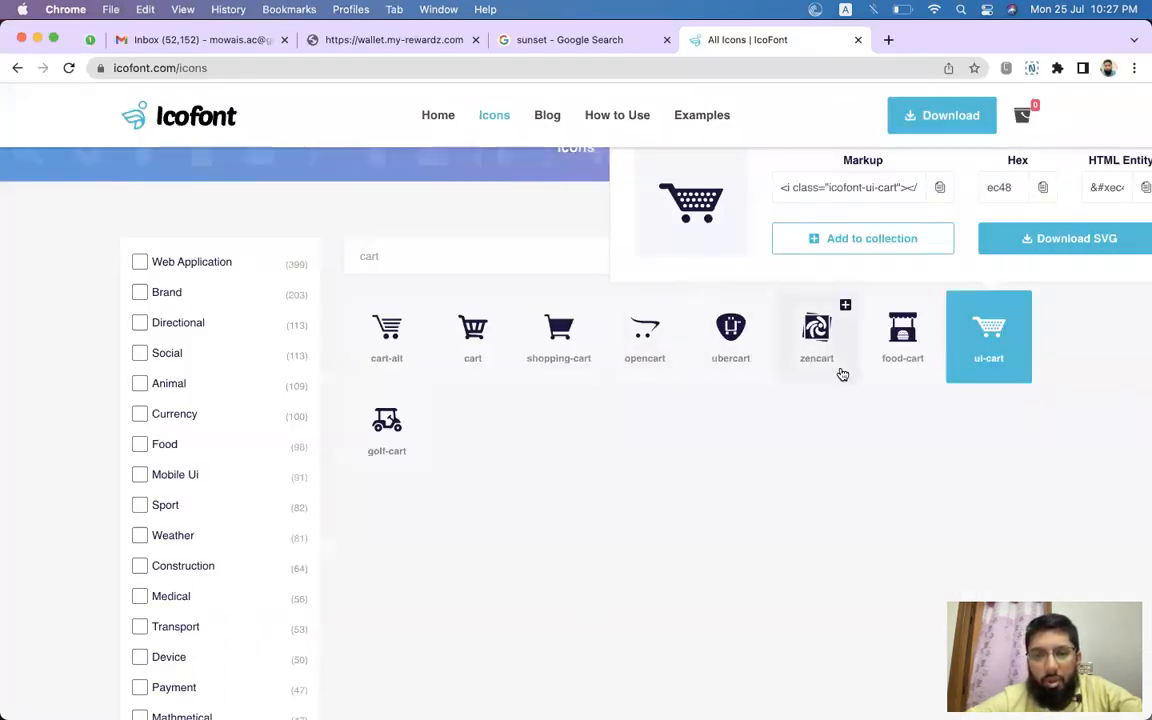
{"action": "key", "text": "super+Tab"}
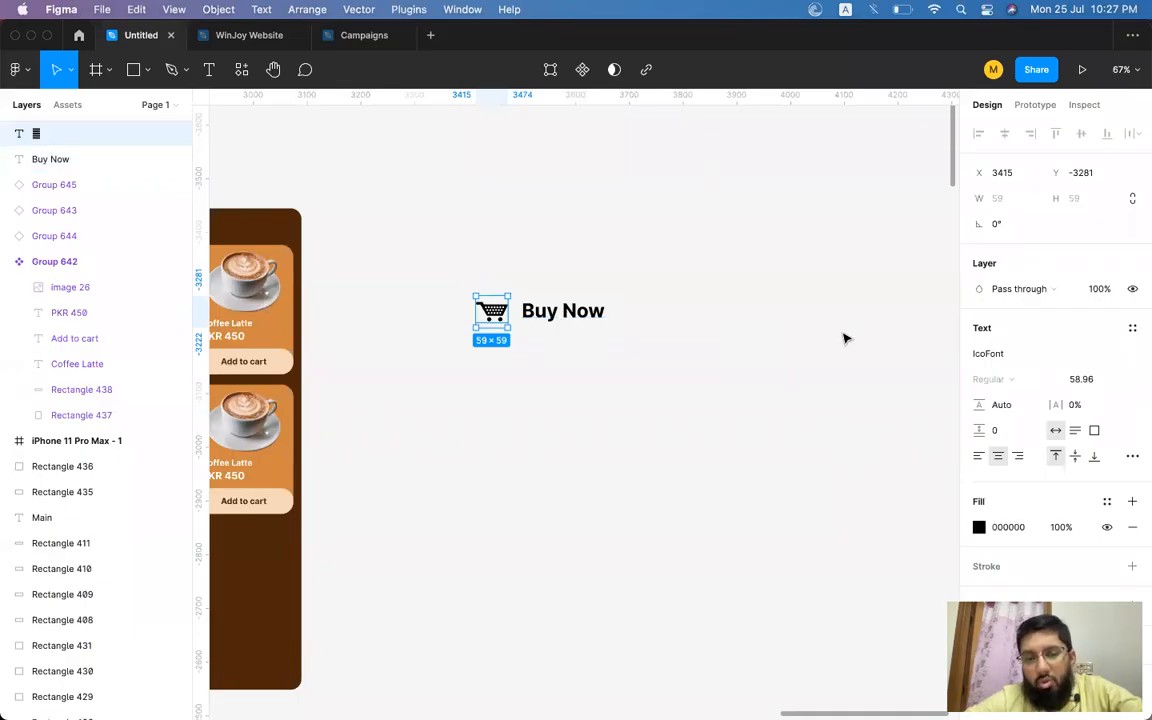
Duplicate the Buy Now label to the right and set the copy's font to JetBrains Mono.
{"action": "scroll", "coordinate": [746, 322], "scroll_direction": "left", "scroll_amount": 5}
{"action": "left_click", "coordinate": [740, 285]}
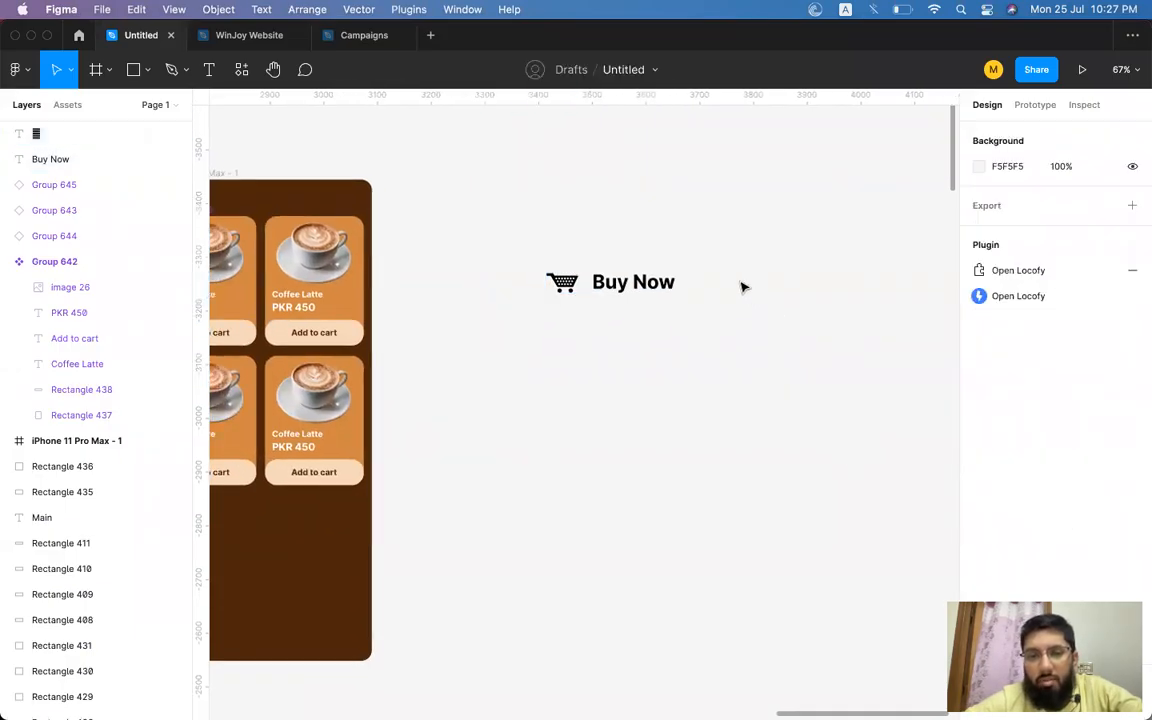
{"action": "left_click", "coordinate": [636, 289]}
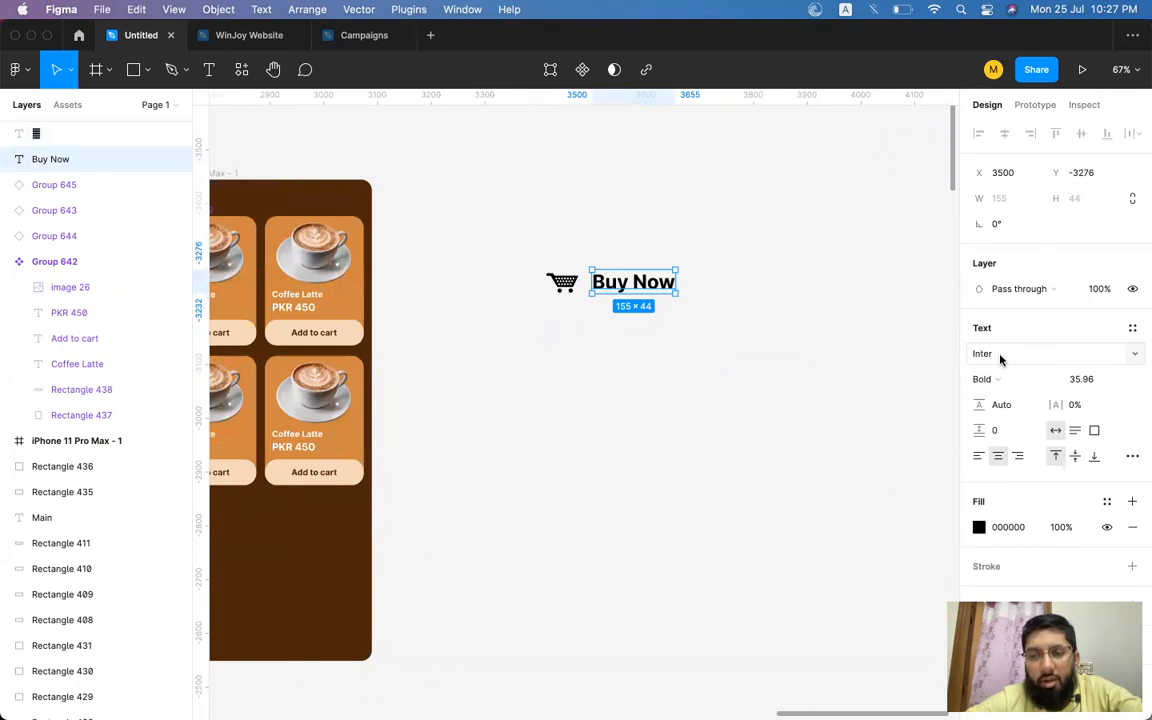
{"action": "left_click", "coordinate": [741, 291]}
{"action": "left_click", "coordinate": [635, 288]}
{"action": "left_click_drag", "start_coordinate": [635, 288], "coordinate": [768, 291]}
{"action": "left_click", "coordinate": [1127, 361]}
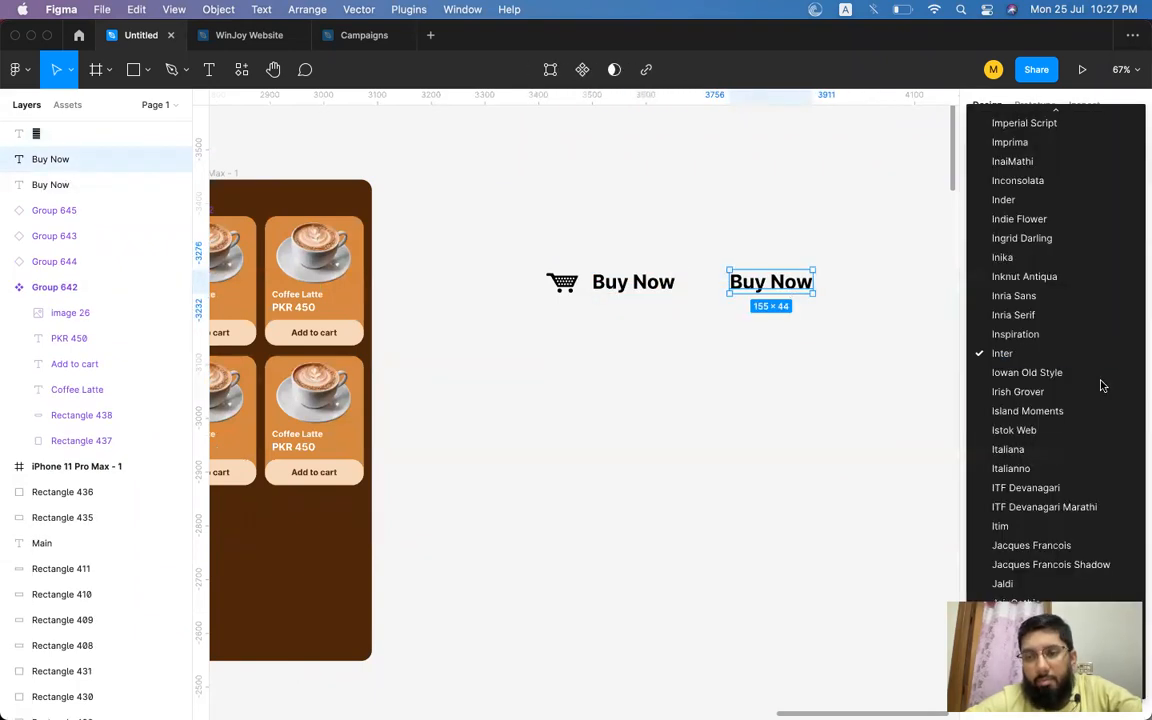
{"action": "scroll", "coordinate": [1100, 386], "scroll_direction": "down", "scroll_amount": 5}
{"action": "left_click", "coordinate": [1054, 476]}
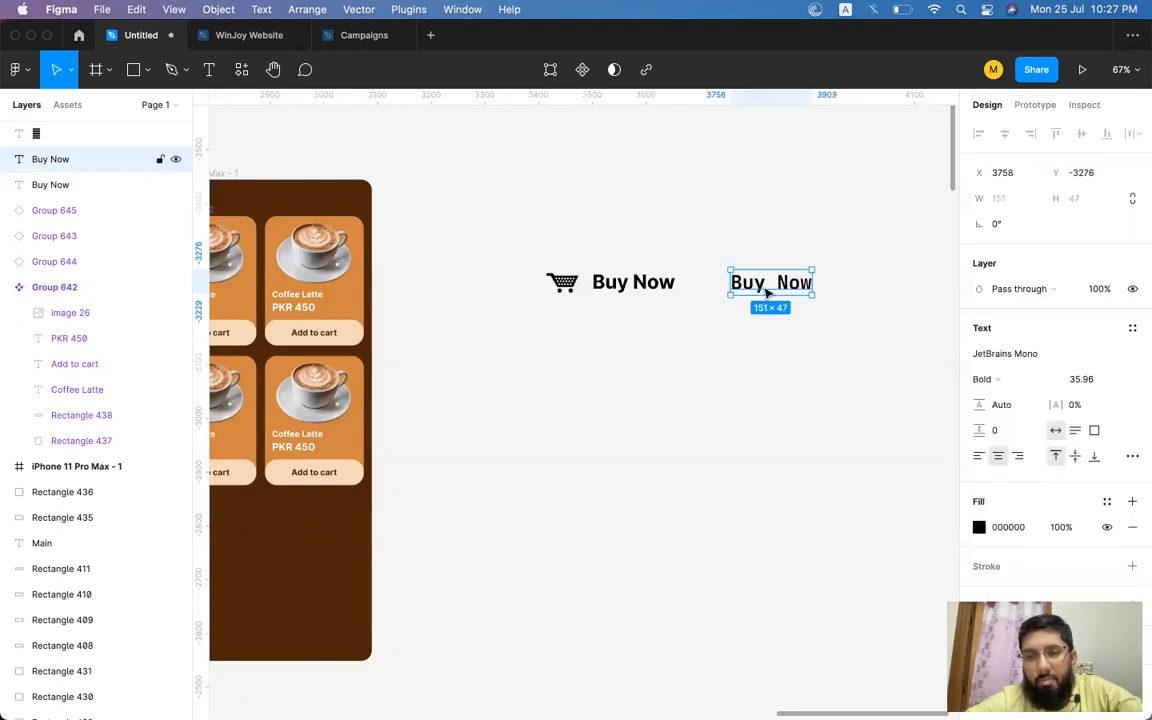
Delete the duplicated JetBrains Mono label.
{"action": "scroll", "coordinate": [770, 285], "scroll_direction": "up", "scroll_amount": 5}
{"action": "left_click_drag", "start_coordinate": [776, 280], "coordinate": [740, 290]}
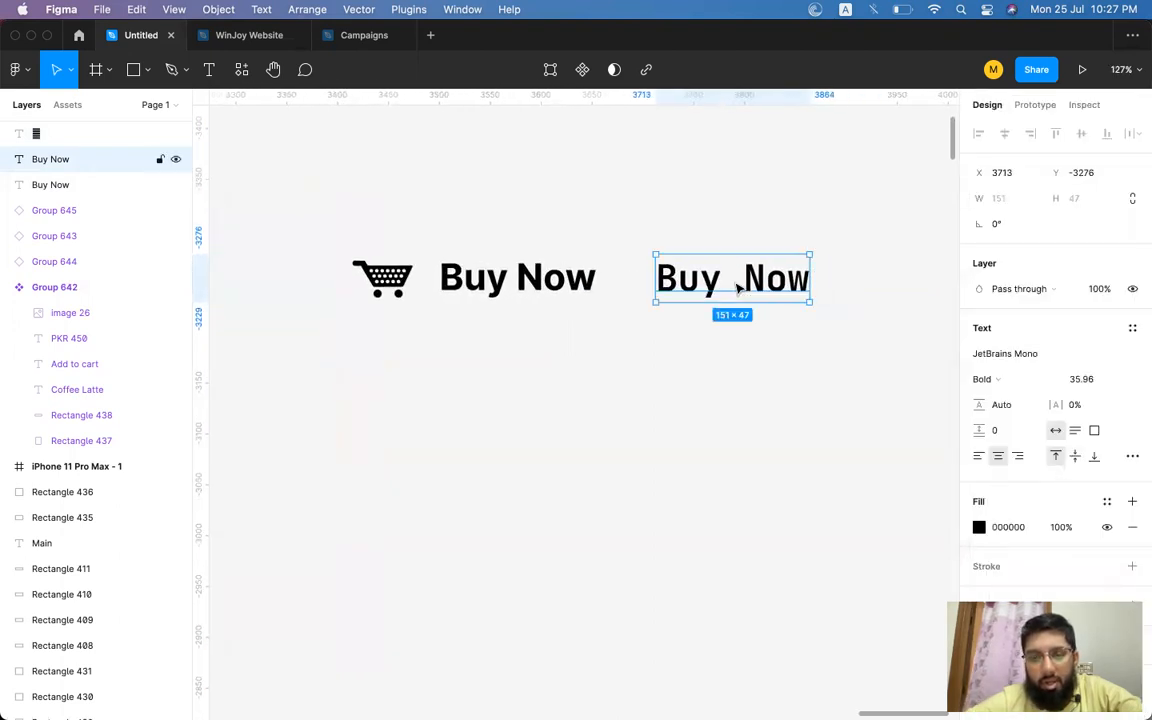
{"action": "key", "text": "Delete"}
Compare the ui-cart icon on the icofont.com page with the cart icon and Buy Now label on the canvas.
{"action": "scroll", "coordinate": [737, 289], "scroll_direction": "down", "scroll_amount": 5}
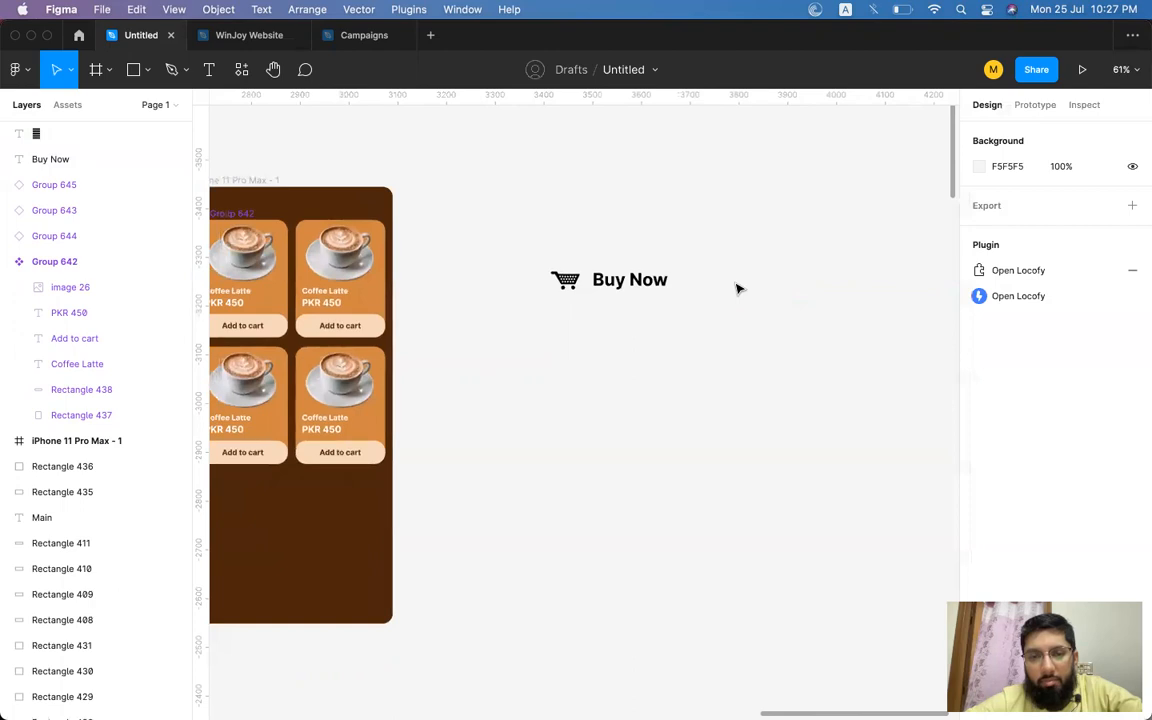
{"action": "scroll", "coordinate": [737, 289], "scroll_direction": "up", "scroll_amount": 4}
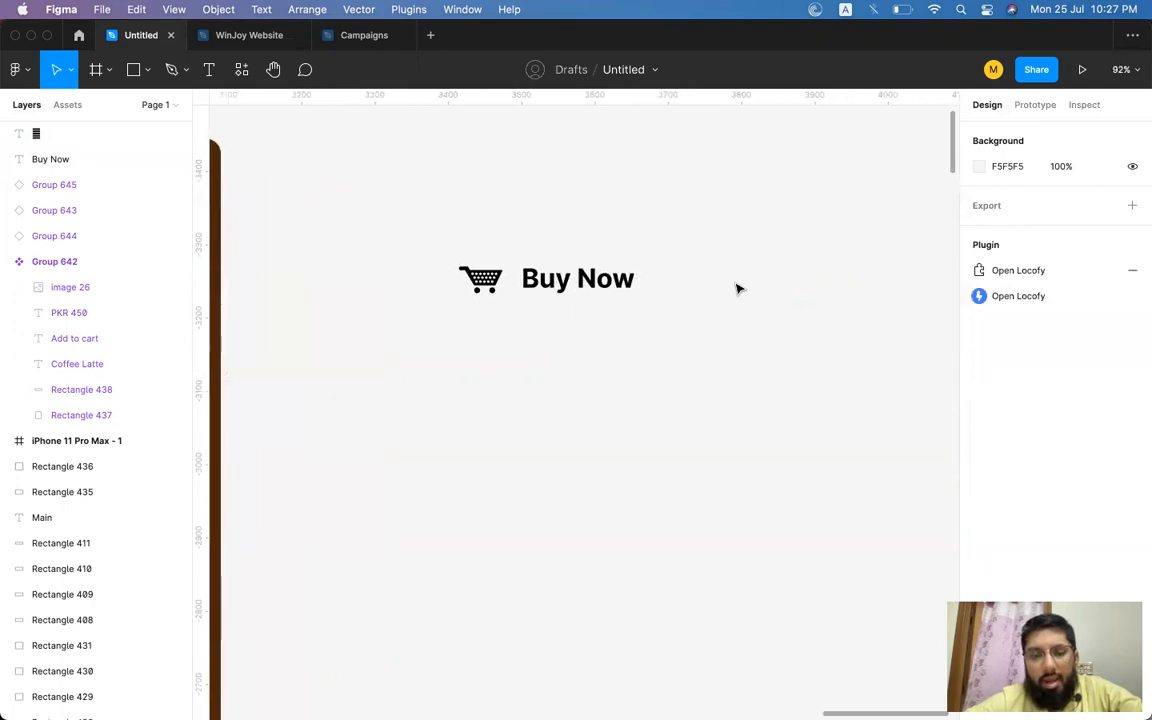
{"action": "key", "text": "super+Tab"}
{"action": "left_click", "coordinate": [135, 391]}
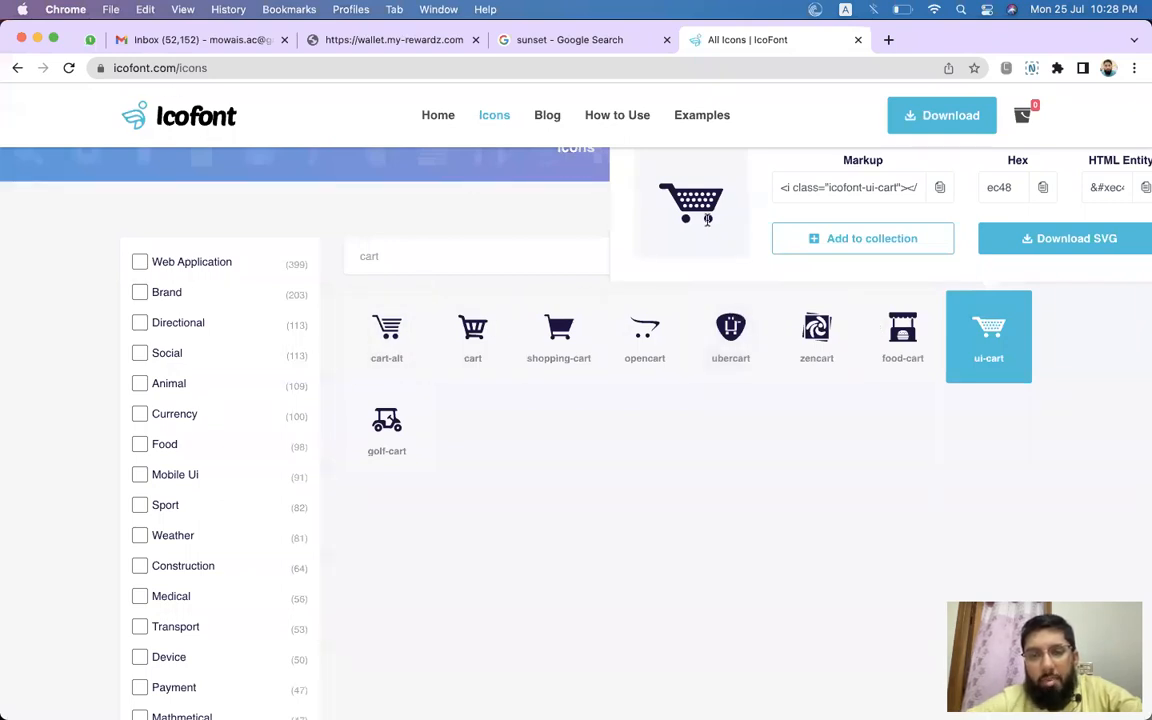
{"action": "left_click_drag", "start_coordinate": [670, 203], "coordinate": [735, 203]}
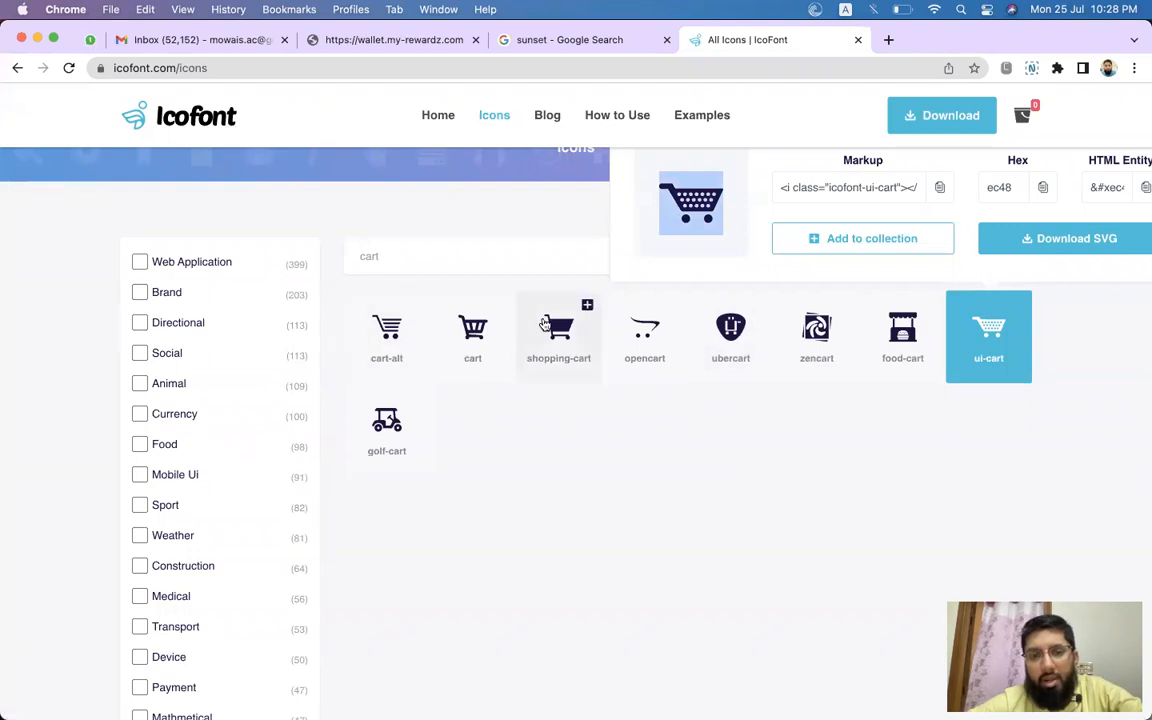
{"action": "key", "text": "super+Tab"}
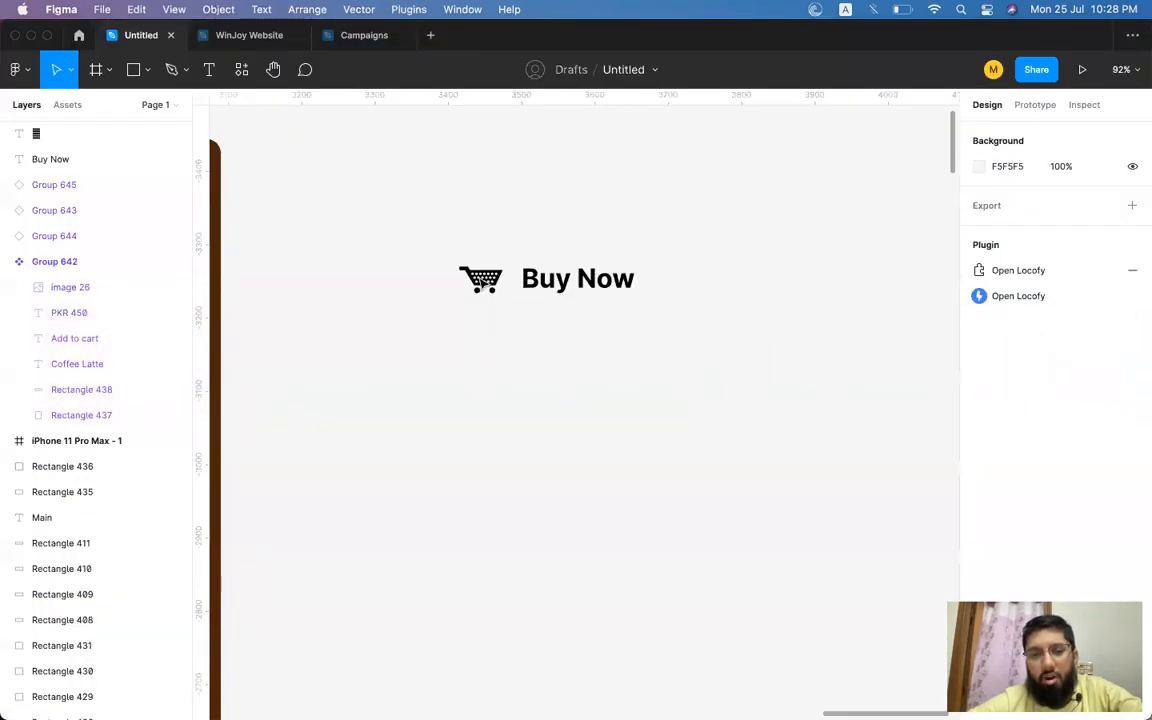
{"action": "left_click", "coordinate": [594, 280]}
{"action": "left_click", "coordinate": [482, 281]}
{"action": "key", "text": "super+Tab"}
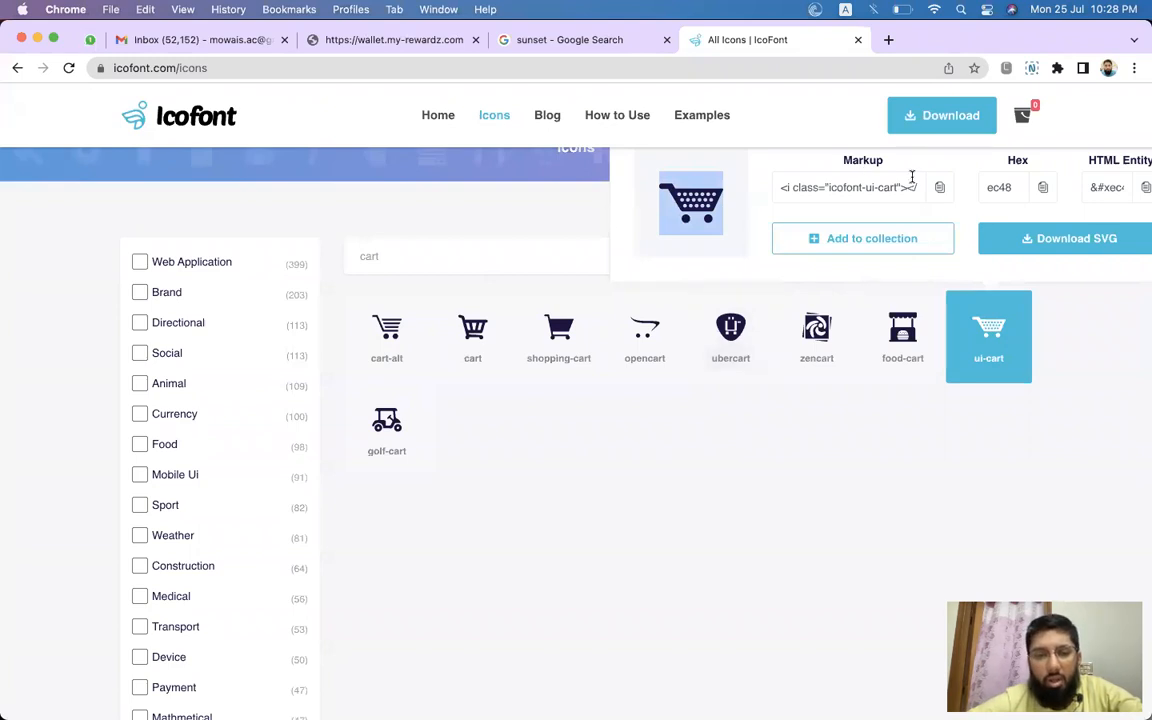
{"action": "left_click", "coordinate": [888, 40]}
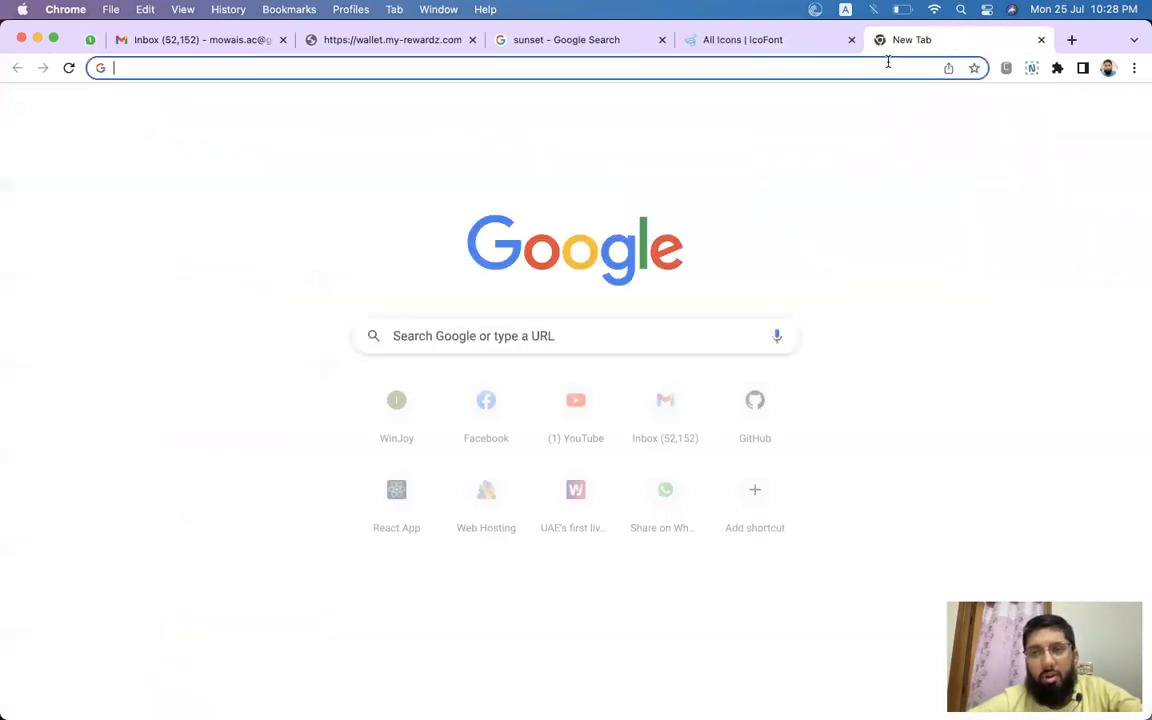
{"action": "key", "text": "super+Tab"}
{"action": "left_click", "coordinate": [581, 332]}
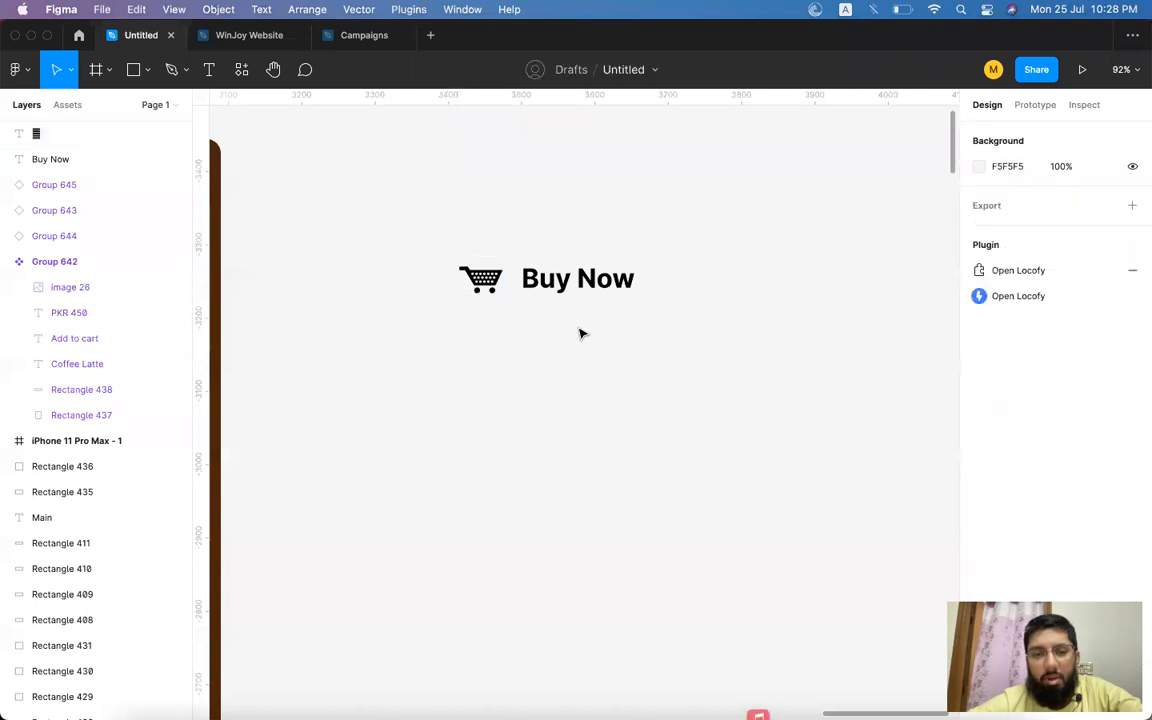
{"action": "left_click", "coordinate": [610, 292]}
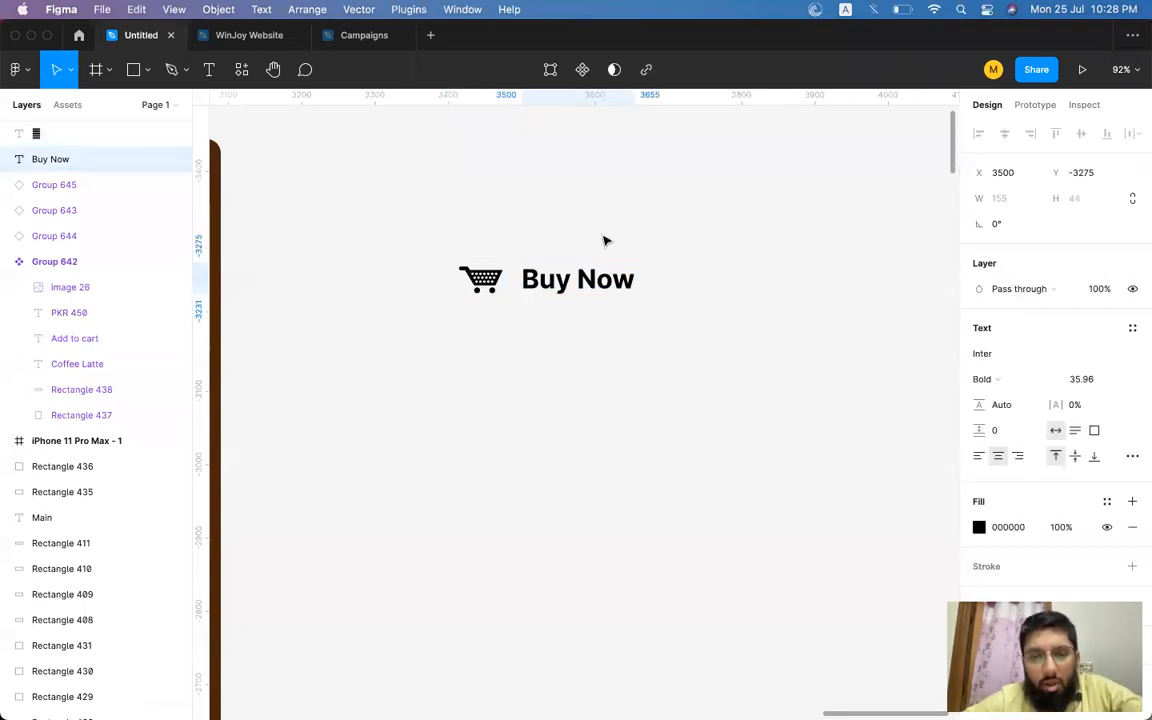
{"action": "scroll", "coordinate": [604, 239], "scroll_direction": "down", "scroll_amount": 3}
{"action": "scroll", "coordinate": [604, 240], "scroll_direction": "up", "scroll_amount": 3}
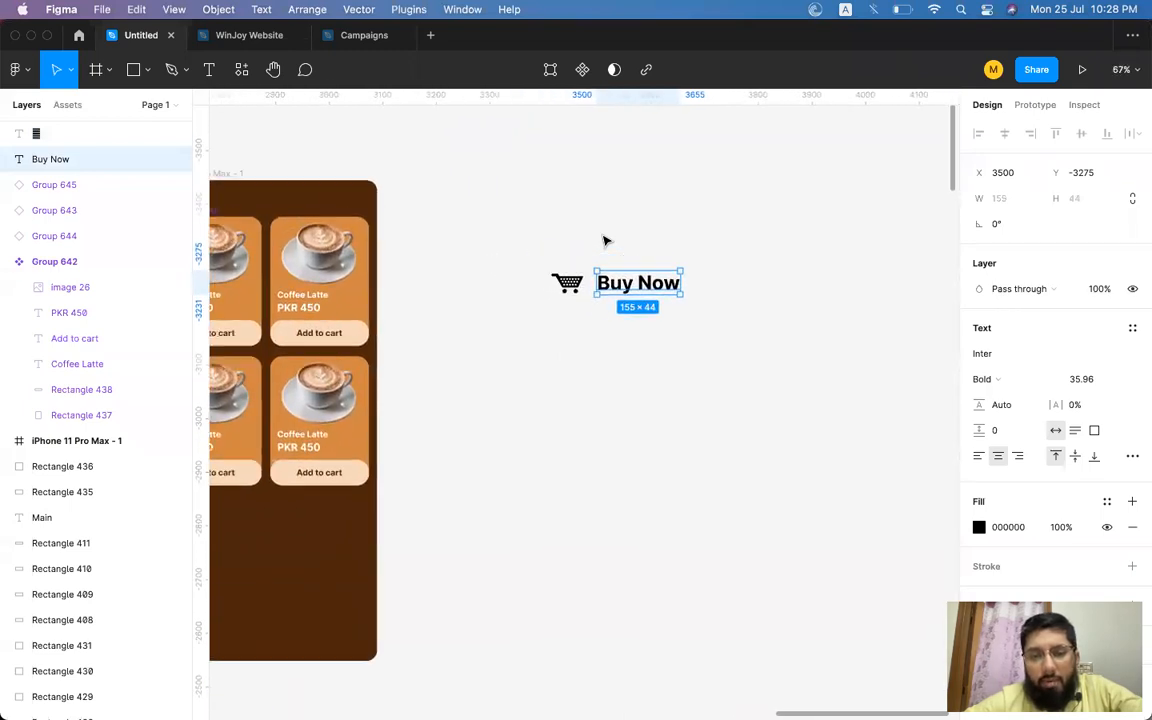
Select the cart icon and Buy Now label together and wrap them in an auto layout frame.
{"action": "left_click", "coordinate": [604, 240]}
{"action": "left_click_drag", "start_coordinate": [522, 241], "coordinate": [753, 335]}
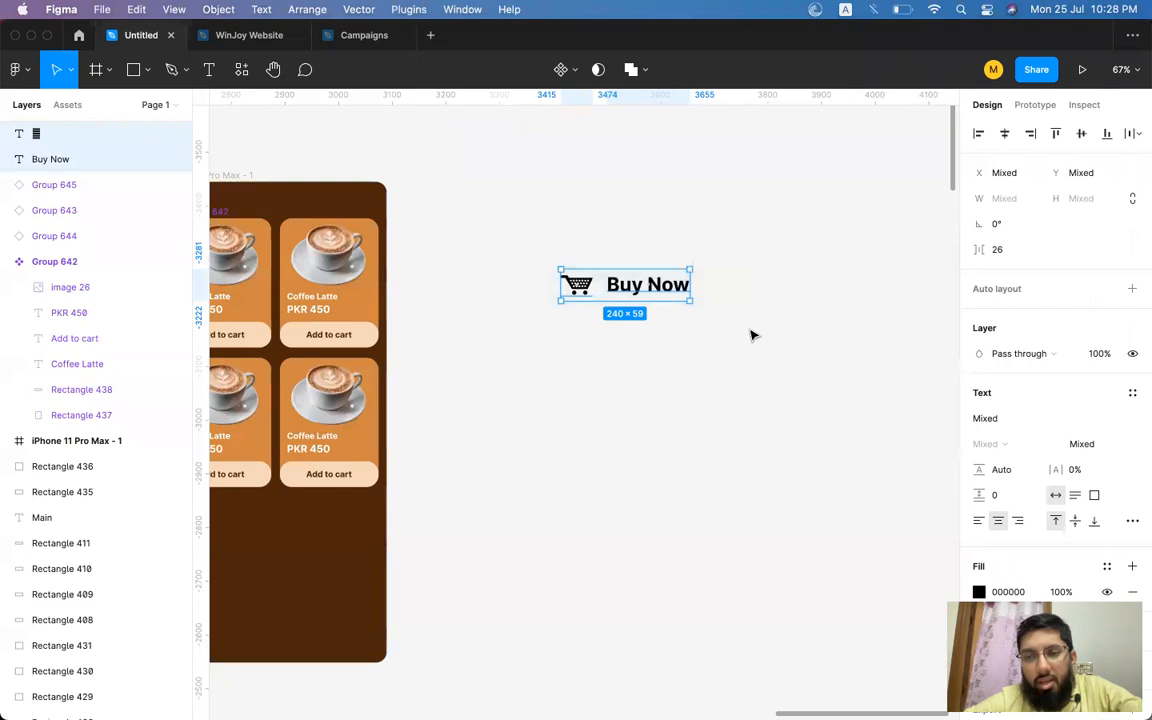
{"action": "left_click", "coordinate": [1130, 290]}
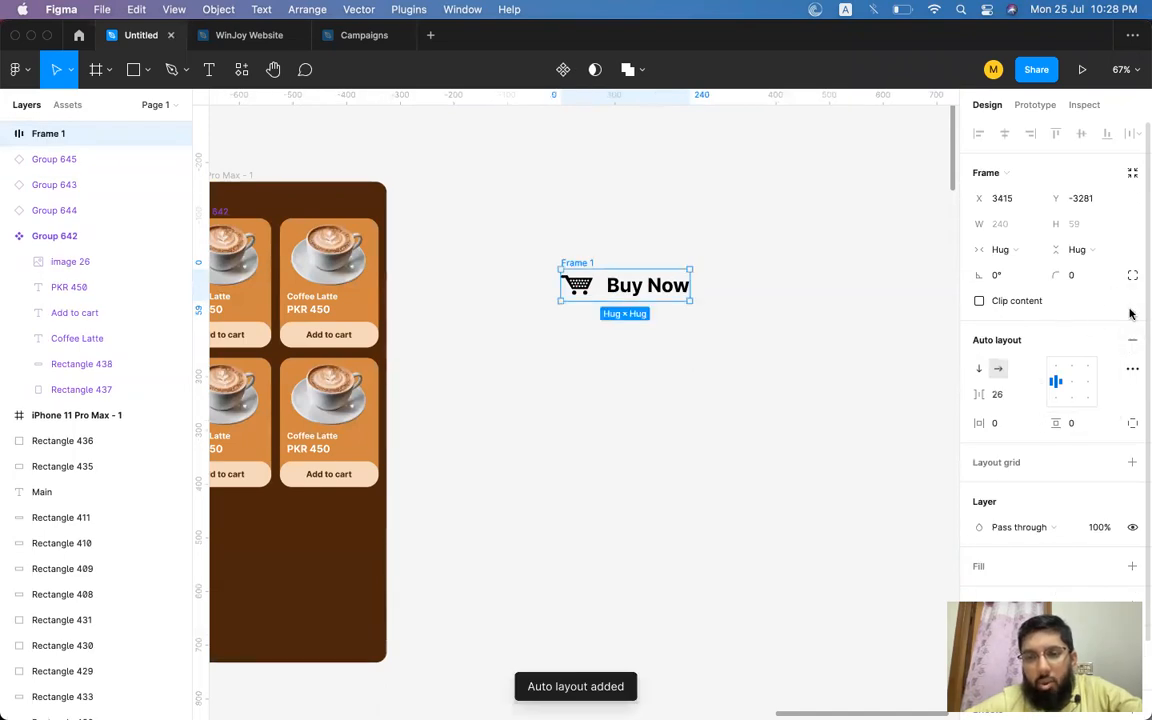
Add a fill to the auto layout frame and set it to red ED0000.
{"action": "scroll", "coordinate": [605, 295], "scroll_direction": "up", "scroll_amount": 5}
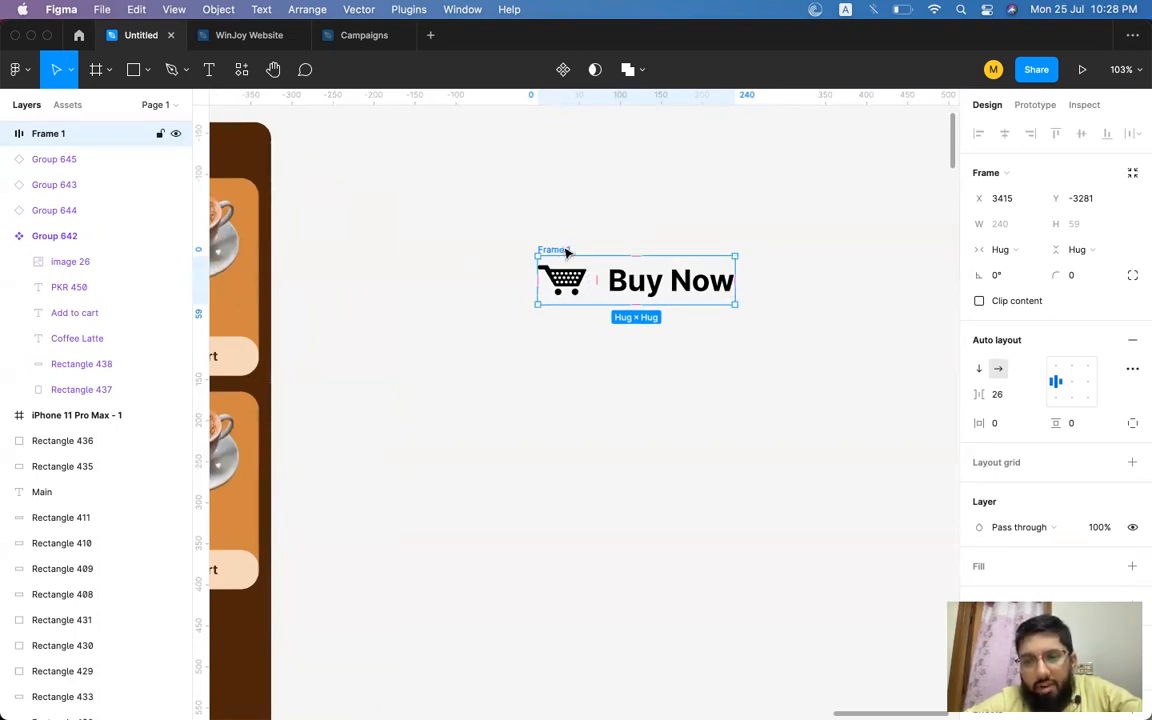
{"action": "scroll", "coordinate": [566, 253], "scroll_direction": "down", "scroll_amount": 5}
{"action": "scroll", "coordinate": [562, 247], "scroll_direction": "left", "scroll_amount": 1}
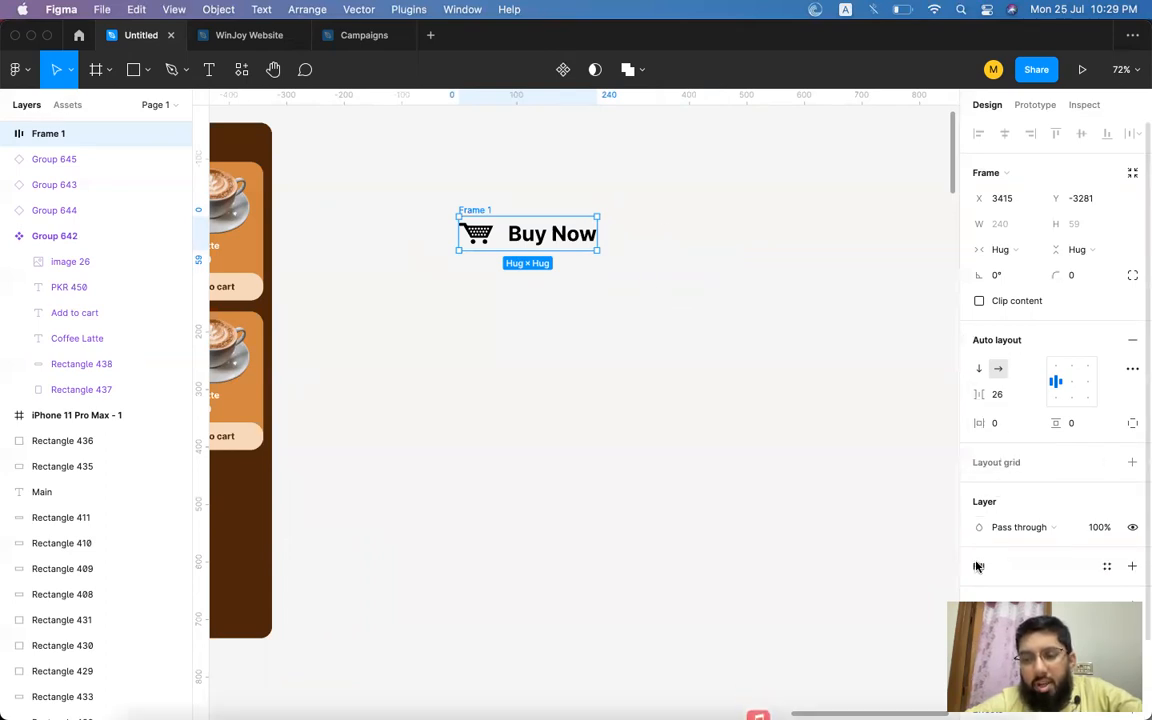
{"action": "scroll", "coordinate": [975, 563], "scroll_direction": "down", "scroll_amount": 2}
{"action": "left_click", "coordinate": [1134, 538]}
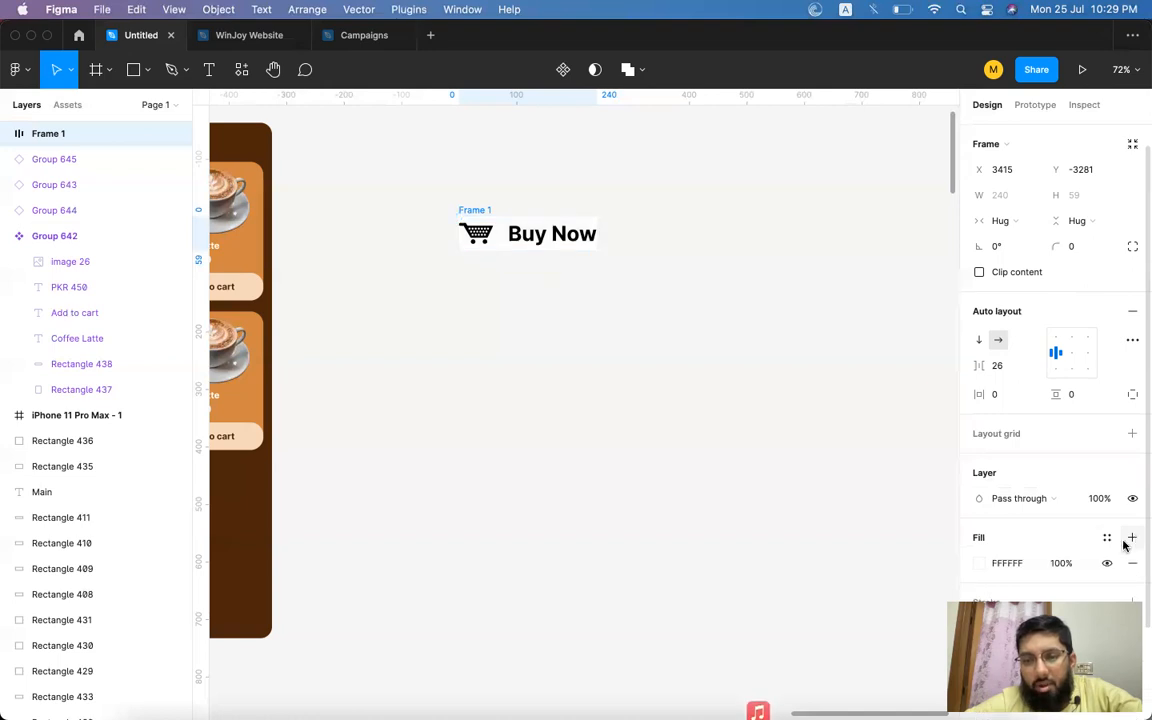
{"action": "left_click", "coordinate": [977, 564]}
{"action": "mouse_move", "coordinate": [892, 406]}
{"action": "left_mouse_down"}
{"action": "mouse_move", "coordinate": [956, 350]}
{"action": "mouse_move", "coordinate": [957, 334]}
{"action": "left_mouse_up"}
{"action": "left_click", "coordinate": [945, 304]}
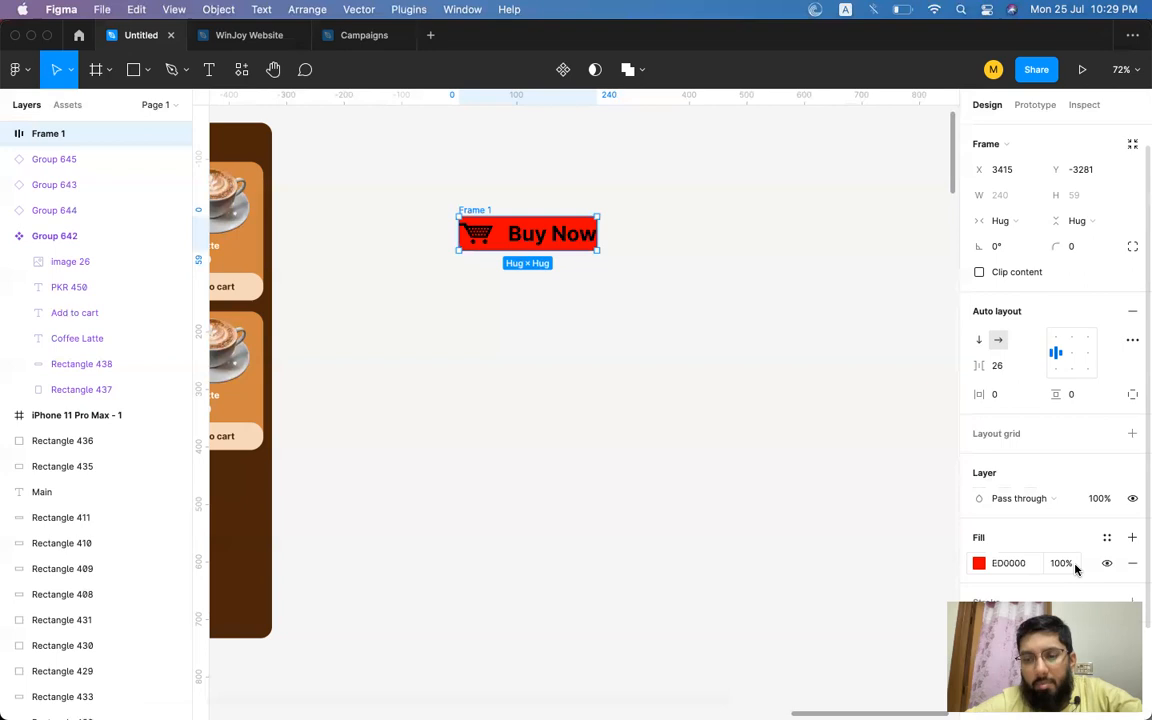
Change the selection colour of the icon and label to white FFFFFF.
{"action": "scroll", "coordinate": [1075, 566], "scroll_direction": "down", "scroll_amount": 5}
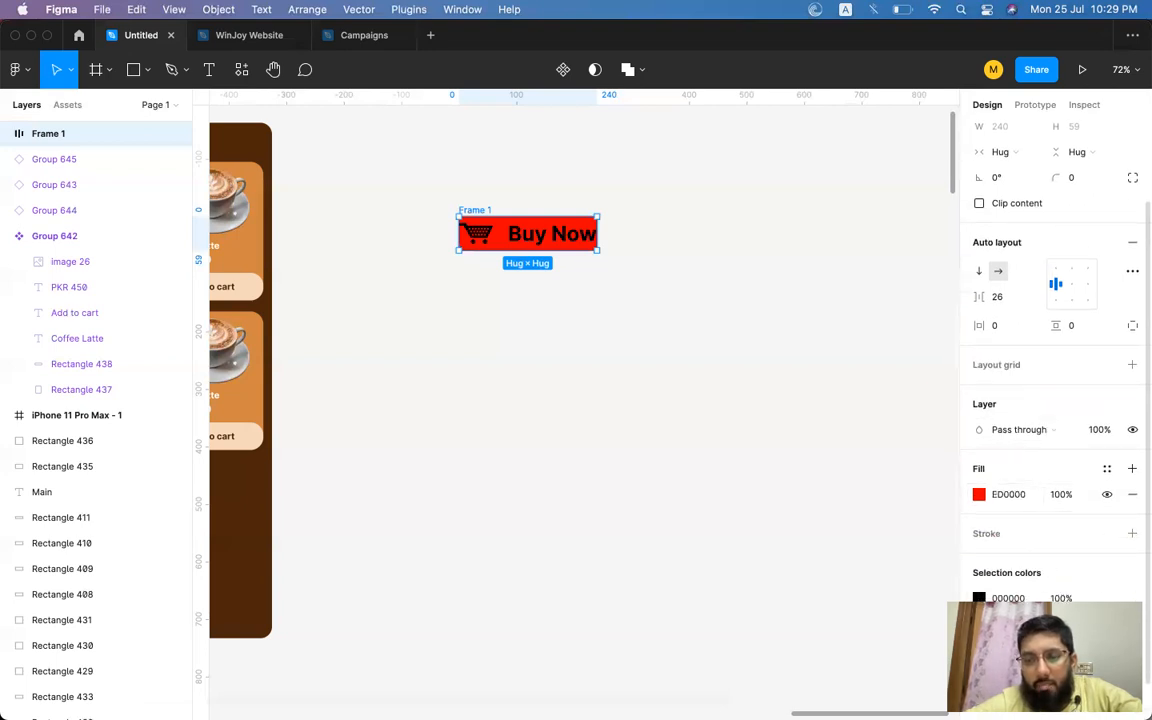
{"action": "left_click", "coordinate": [979, 598]}
{"action": "type", "text": "ffffff"}
{"action": "key", "text": "Return"}
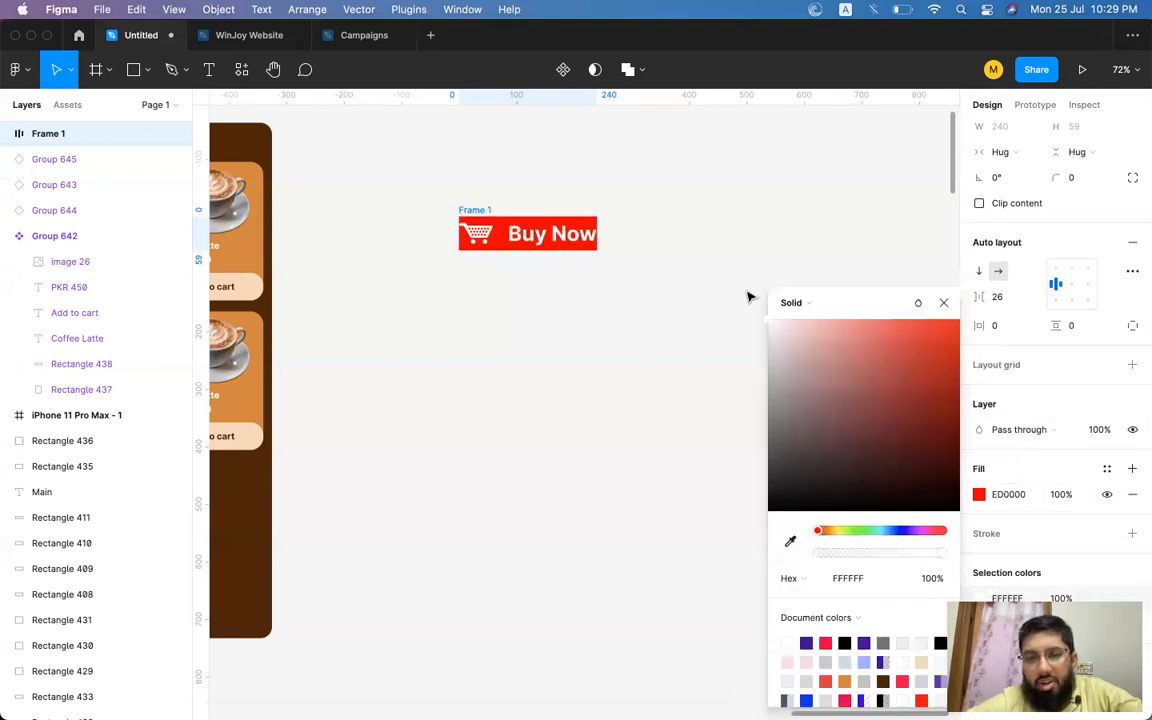
{"action": "left_click", "coordinate": [943, 304]}
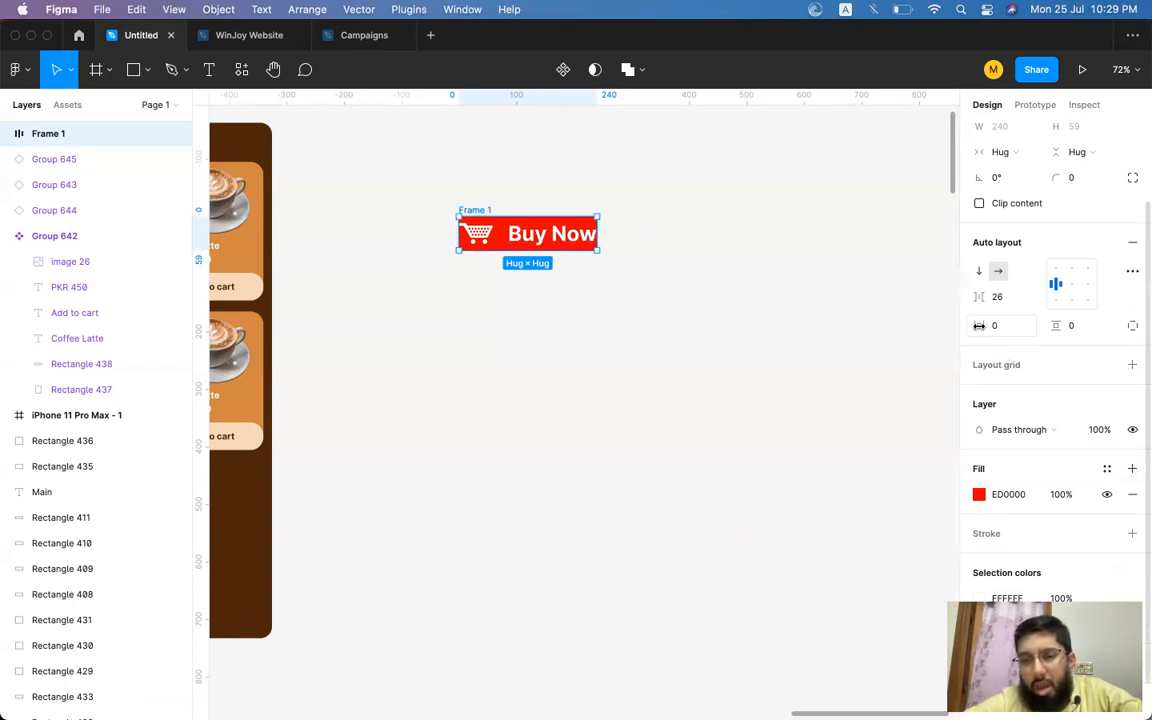
Set the frame's horizontal padding to 20 and vertical padding to 10.
{"action": "mouse_move", "coordinate": [979, 325]}
{"action": "left_mouse_down"}
{"action": "mouse_move", "coordinate": [1039, 324]}
{"action": "mouse_move", "coordinate": [994, 325]}
{"action": "left_mouse_up"}
{"action": "left_click", "coordinate": [1126, 323]}
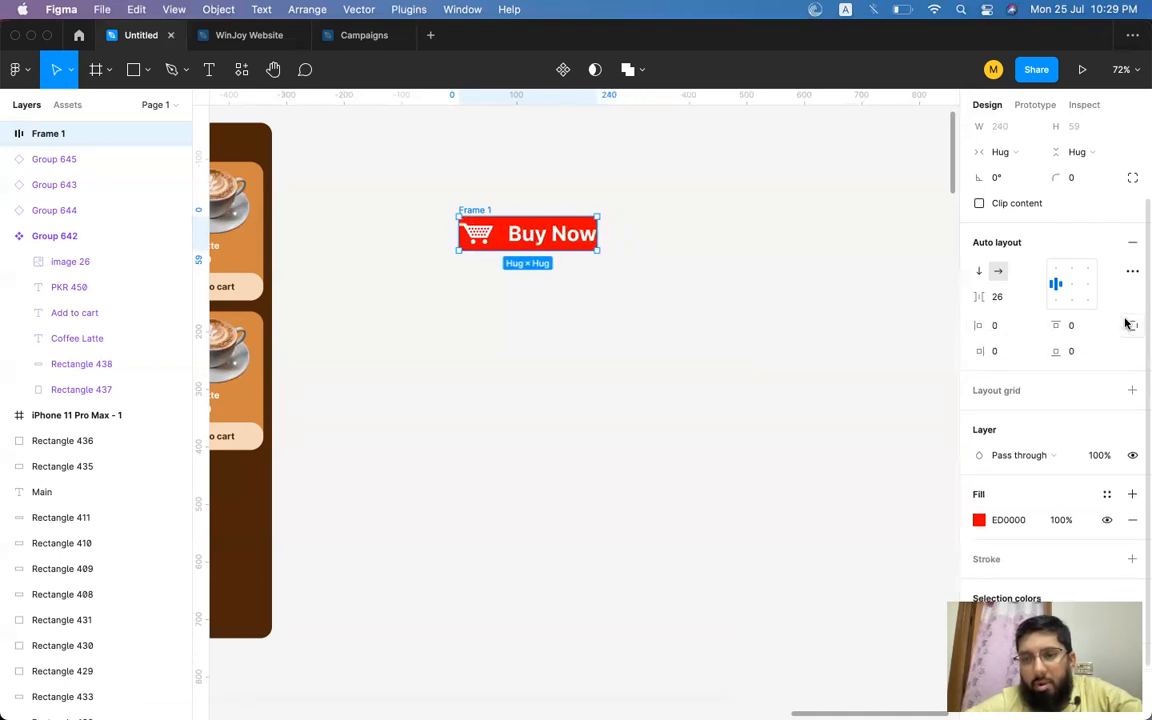
{"action": "left_click", "coordinate": [1133, 325]}
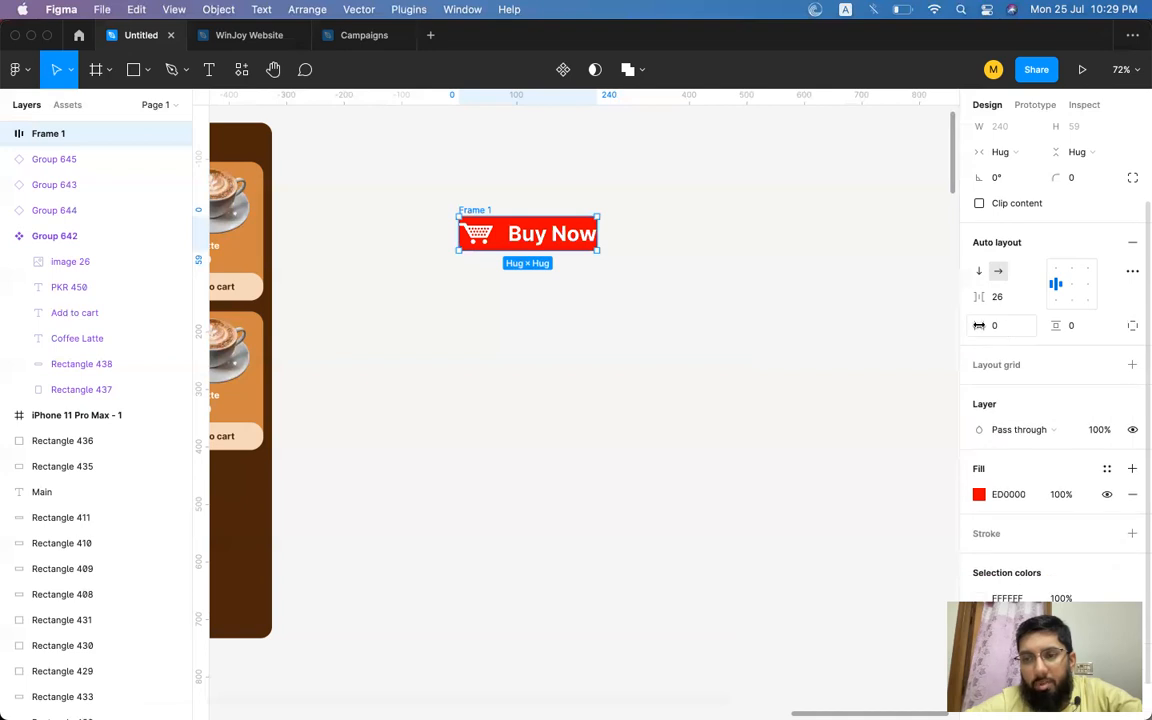
{"action": "left_click", "coordinate": [1007, 329]}
{"action": "mouse_move", "coordinate": [979, 325]}
{"action": "left_mouse_down"}
{"action": "mouse_move", "coordinate": [1030, 326]}
{"action": "mouse_move", "coordinate": [979, 325]}
{"action": "left_mouse_up"}
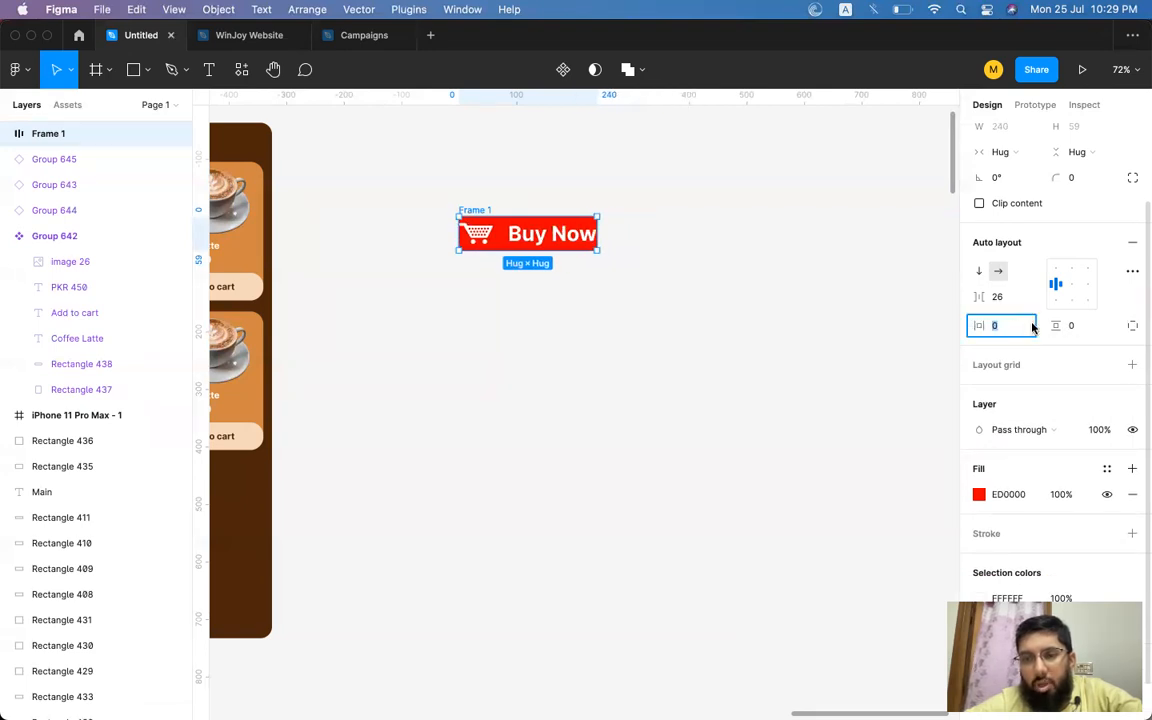
{"action": "mouse_move", "coordinate": [1056, 325]}
{"action": "left_mouse_down"}
{"action": "mouse_move", "coordinate": [1114, 327]}
{"action": "mouse_move", "coordinate": [1036, 326]}
{"action": "left_mouse_up"}
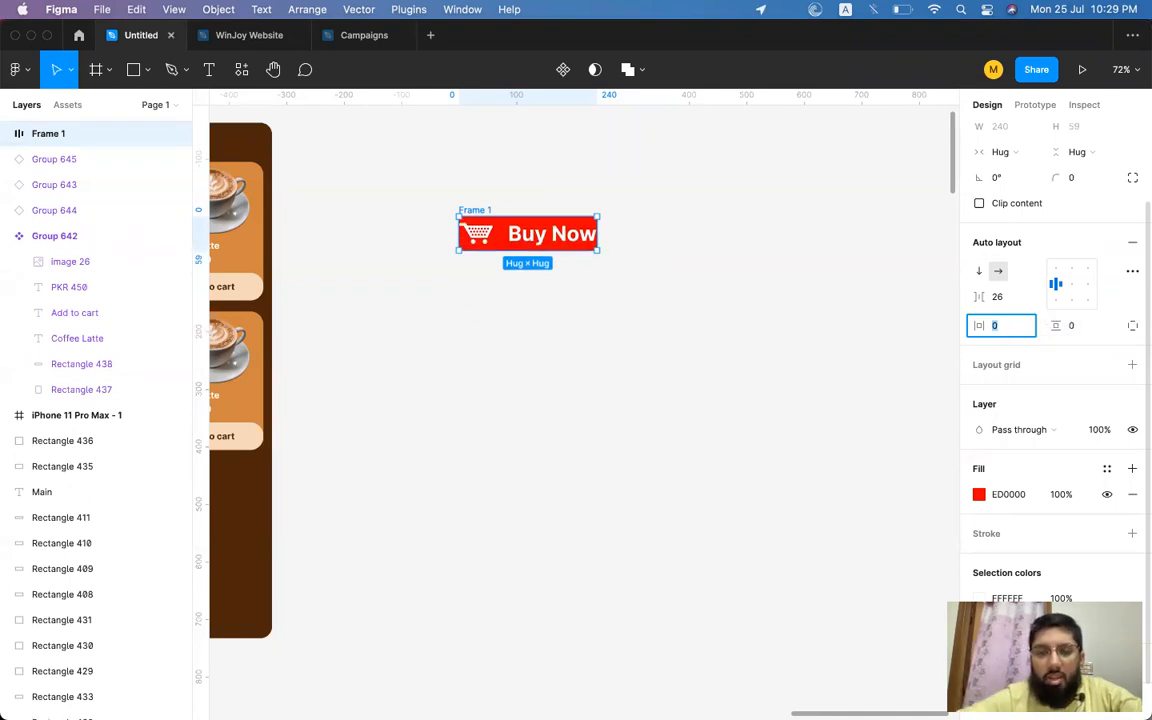
{"action": "type", "text": "20"}
{"action": "key", "text": "Return"}
{"action": "left_click", "coordinate": [1080, 329]}
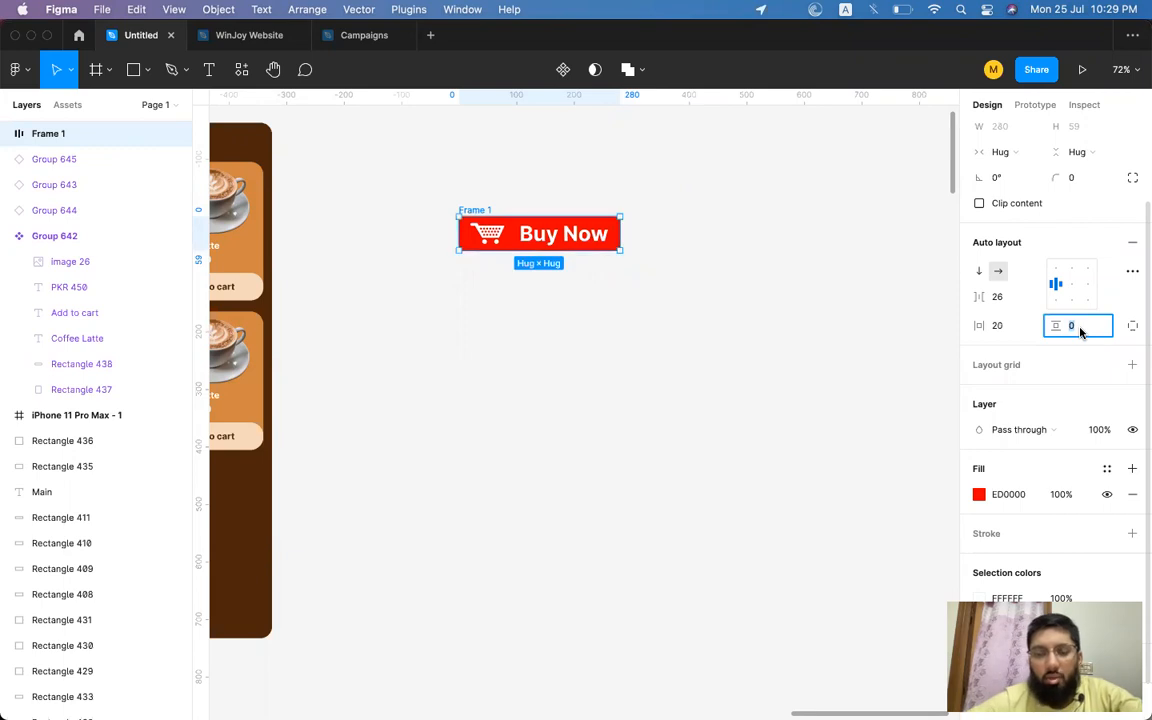
{"action": "type", "text": "20"}
{"action": "key", "text": "Return"}
{"action": "left_click", "coordinate": [1085, 329]}
{"action": "key", "text": "Return"}
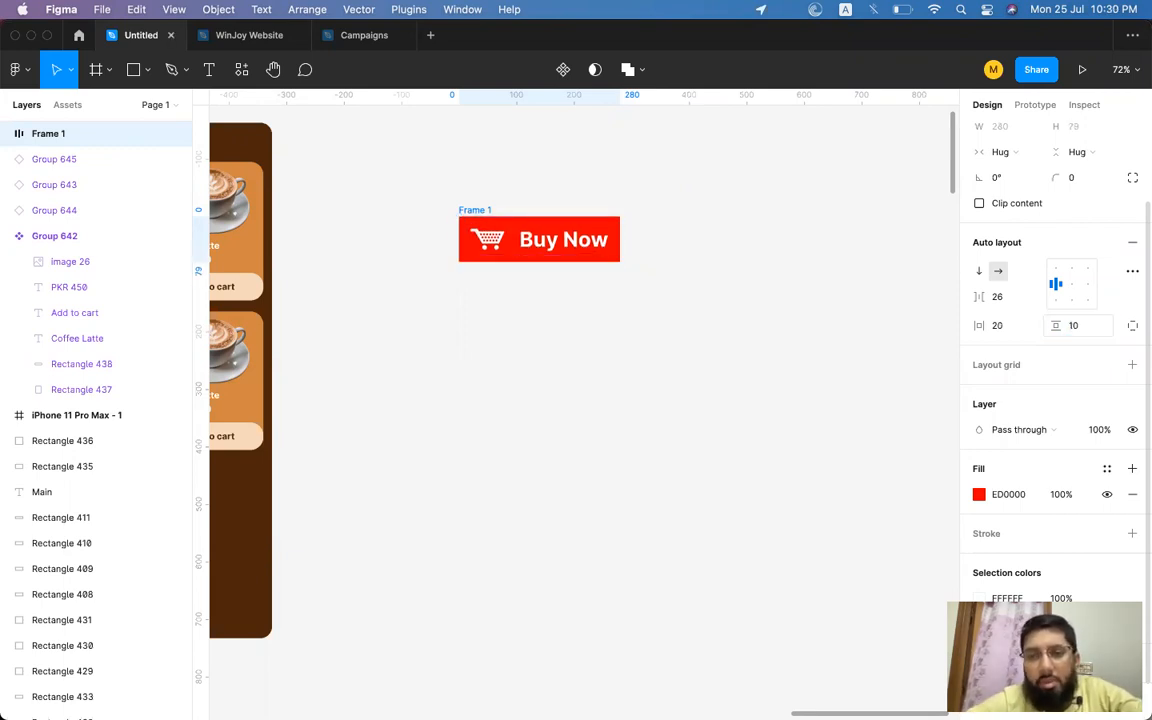
Round the frame's corners to radius 100 and widen its horizontal padding to 48.
{"action": "left_click", "coordinate": [1075, 178]}
{"action": "type", "text": "10"}
{"action": "type", "text": "0"}
{"action": "type", "text": "100"}
{"action": "key", "text": "Return"}
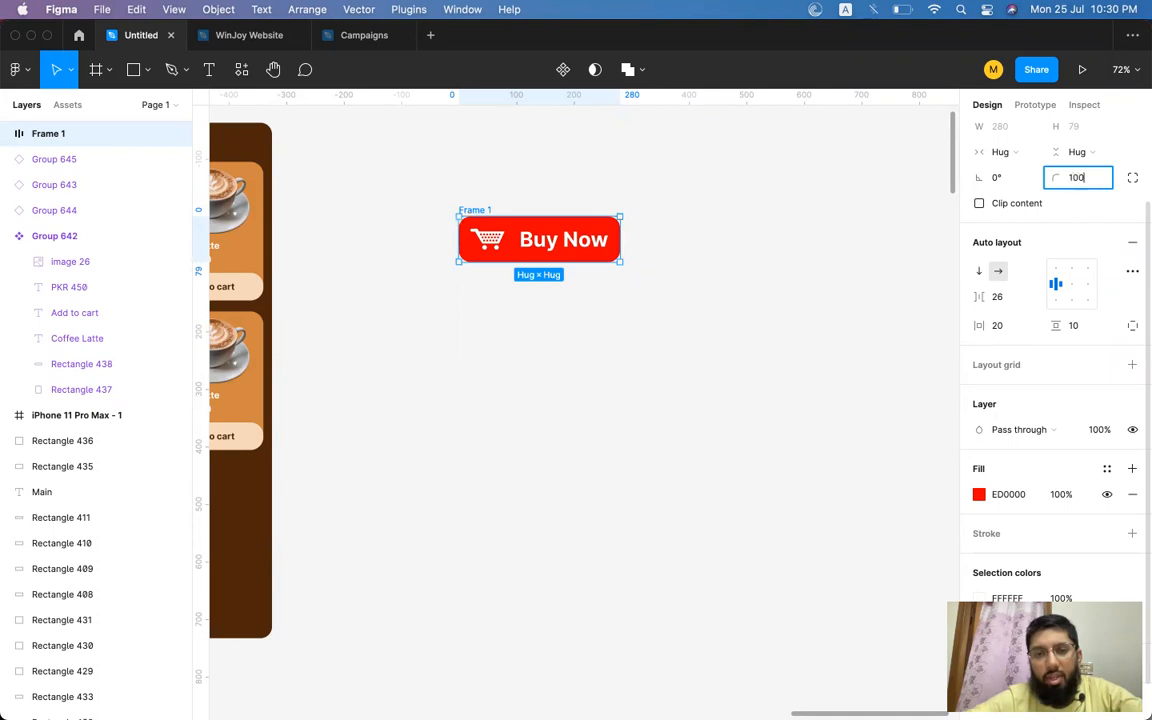
{"action": "left_click_drag", "start_coordinate": [987, 325], "coordinate": [1040, 326]}
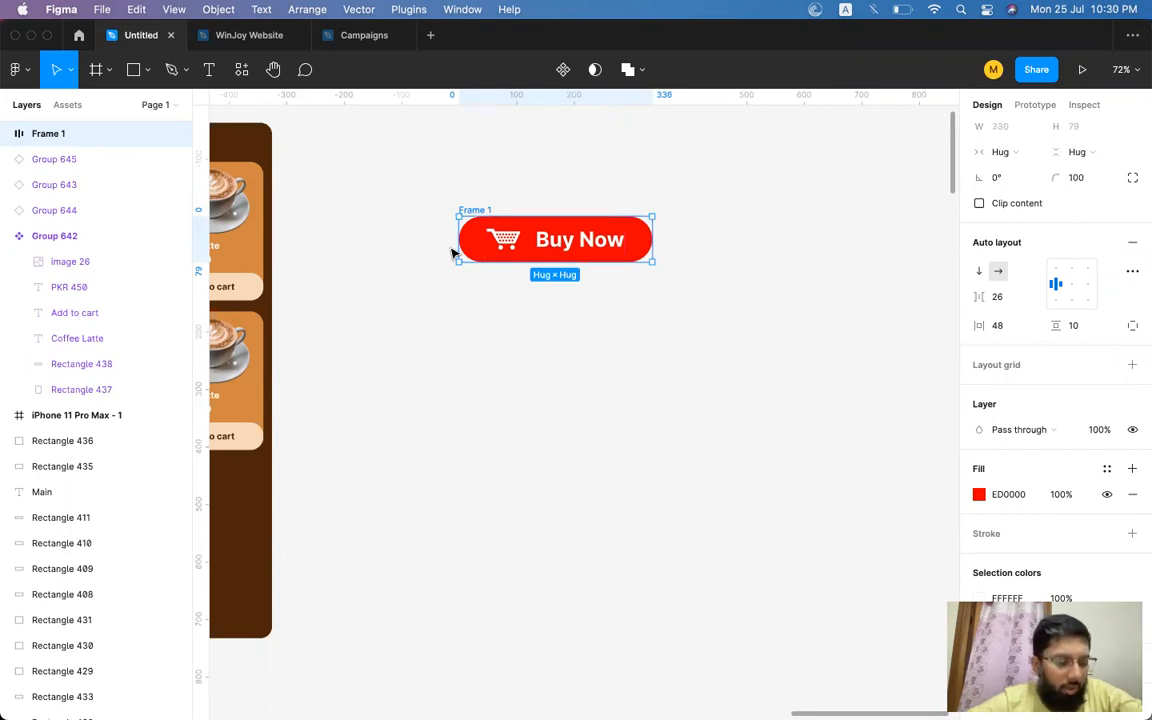
Edit the button label text to read Add to Cart.
{"action": "double_click", "coordinate": [580, 244]}
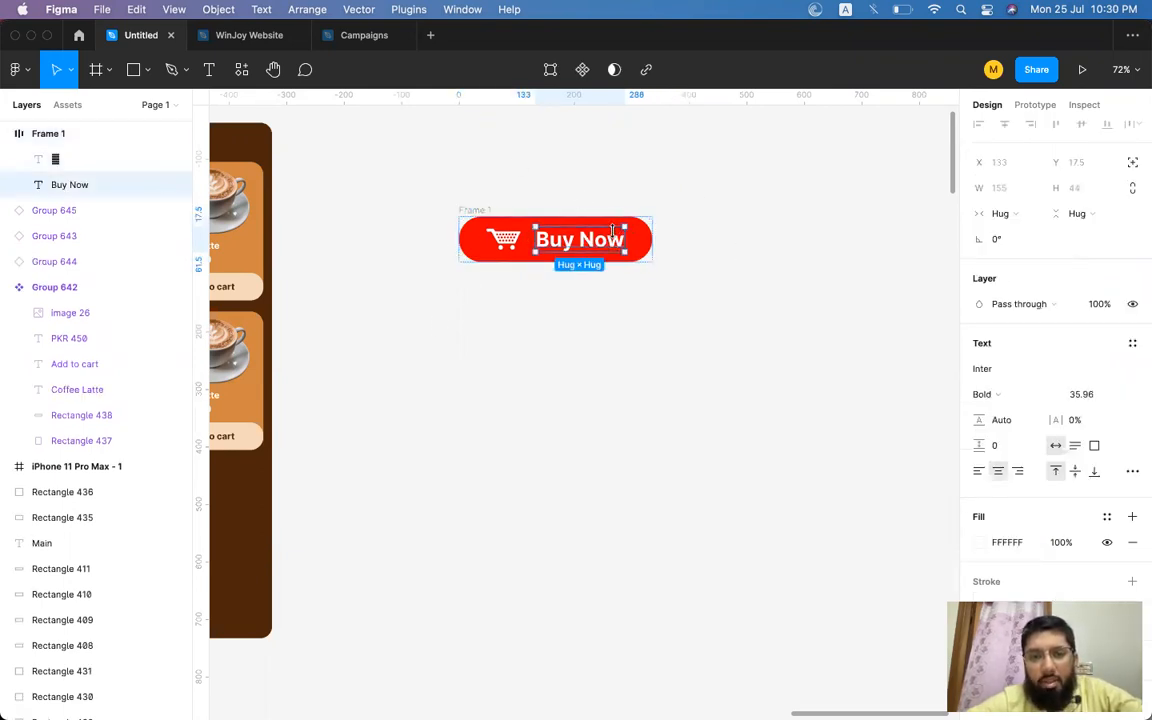
{"action": "double_click", "coordinate": [592, 242]}
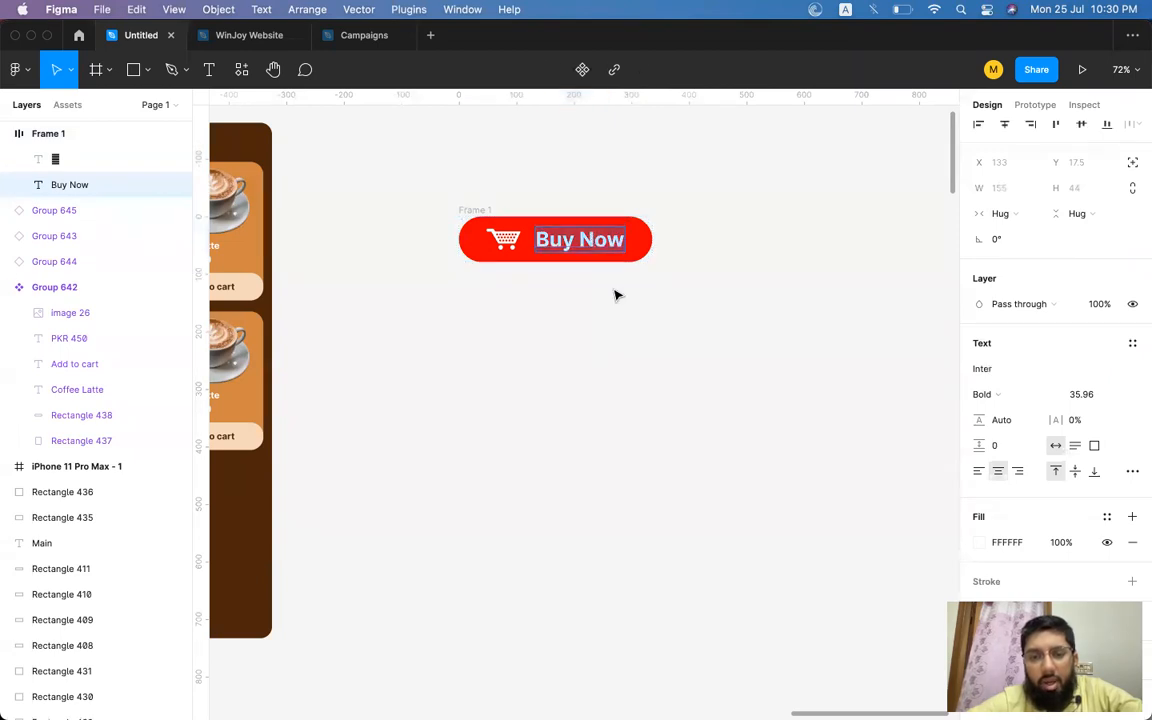
{"action": "type", "text": "Add too"}
{"action": "key", "text": "BackSpace"}
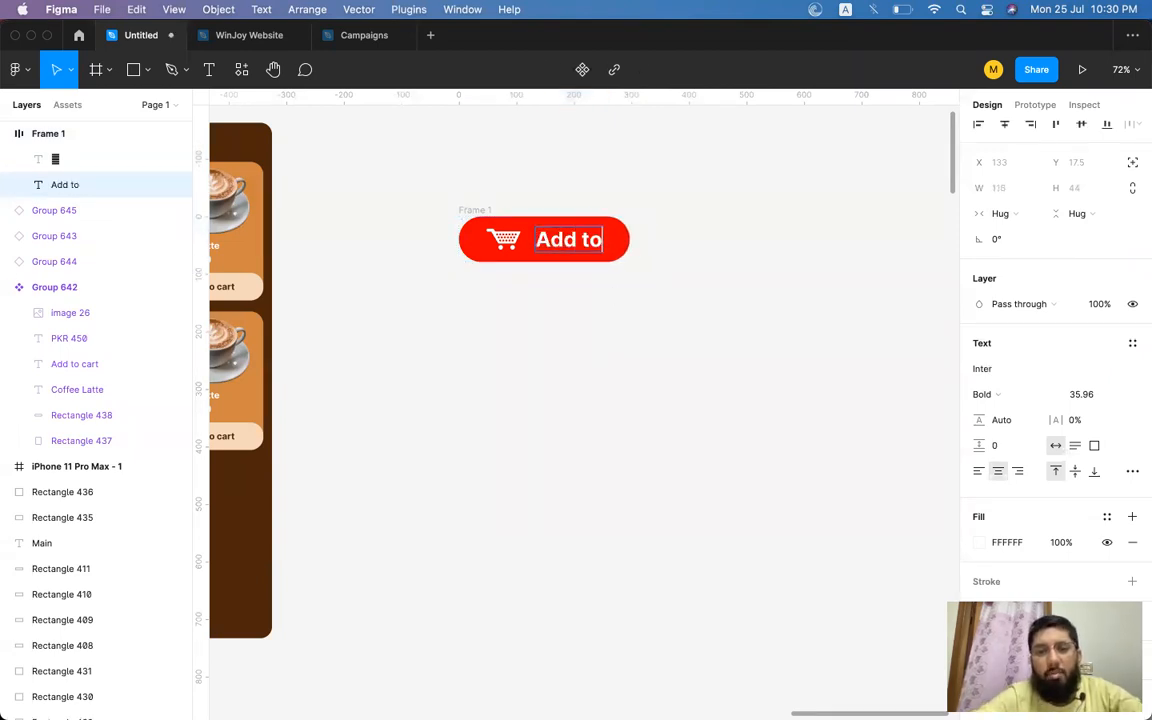
{"action": "type", "text": "Cart"}
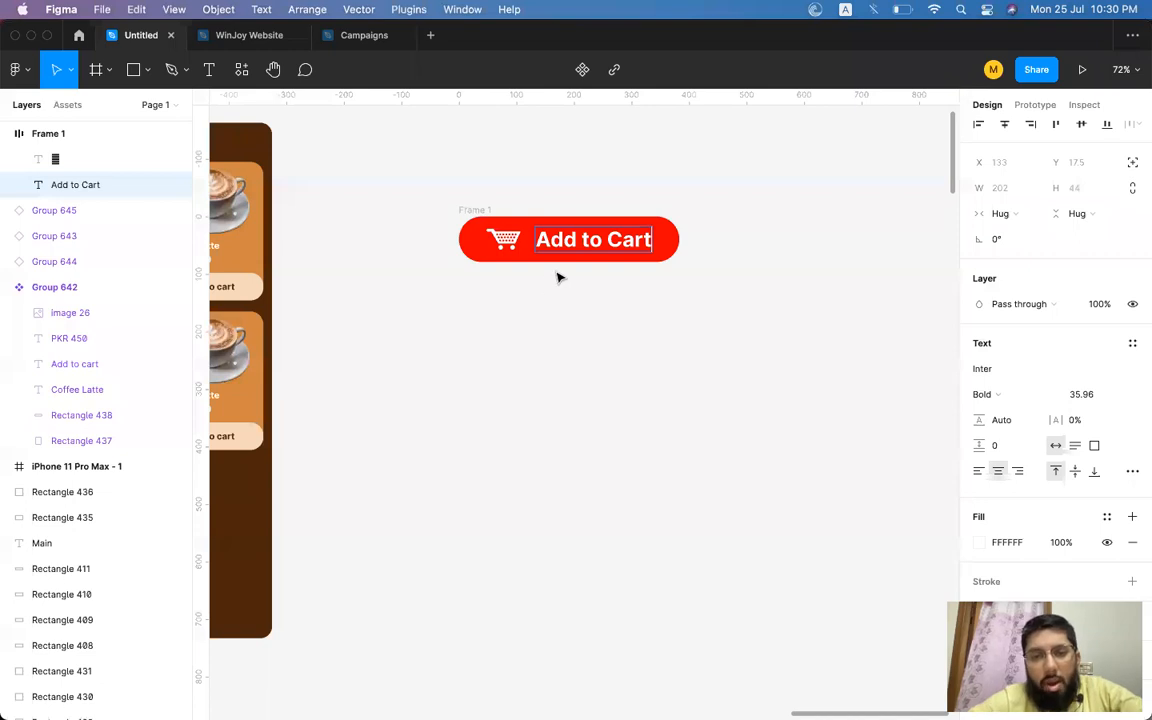
Retype the button label as BuyNow.
{"action": "key", "text": "BackSpace"}
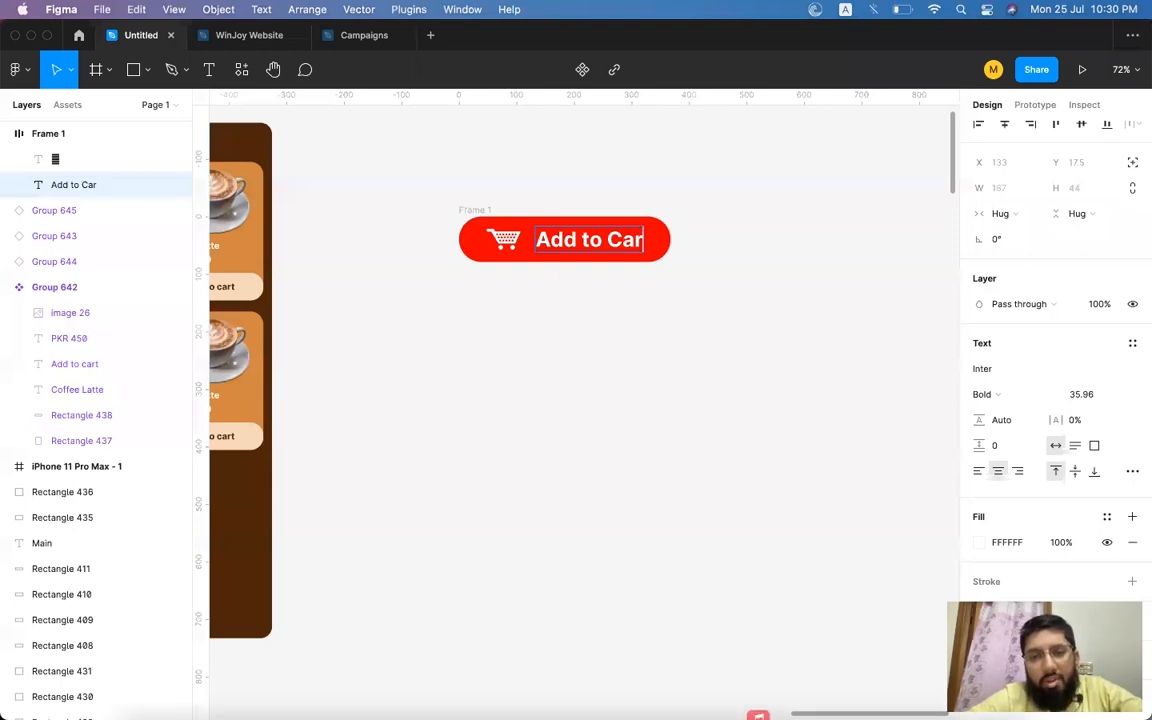
{"action": "key", "text": "BackSpace"}
{"action": "key", "text": "BackSpace"}
{"action": "key", "text": "BackSpace"}
{"action": "key", "text": "BackSpace"}
{"action": "key", "text": "BackSpace"}
{"action": "key", "text": "BackSpace"}
{"action": "key", "text": "BackSpace"}
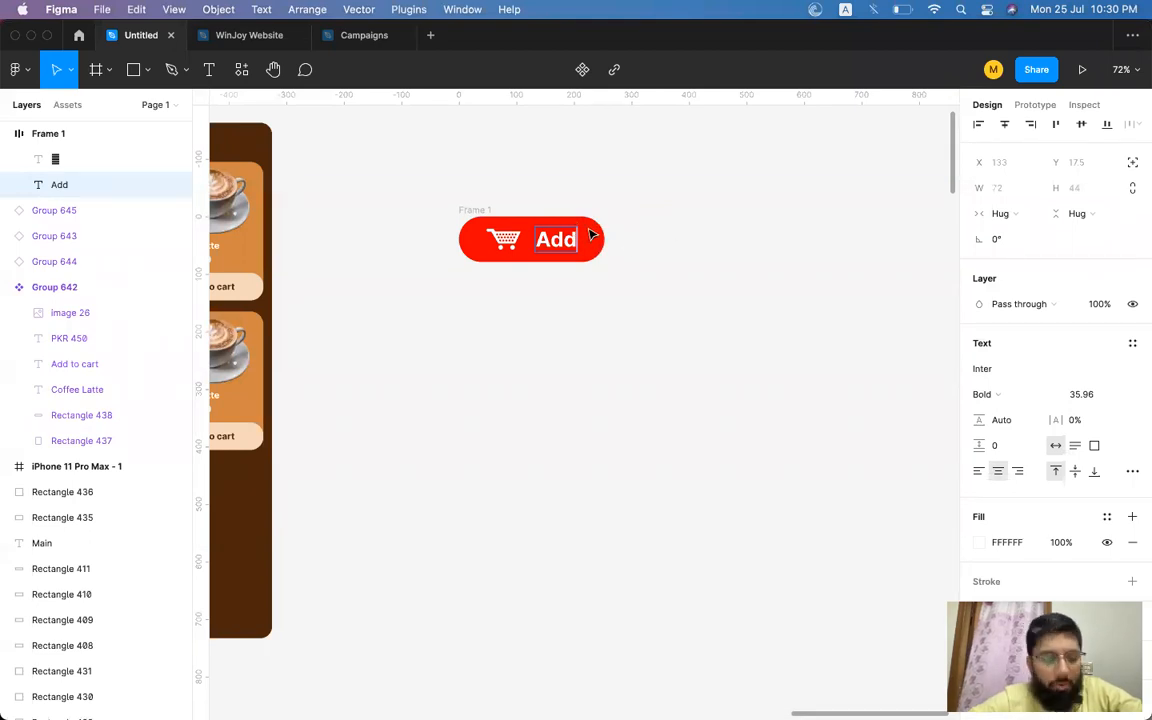
{"action": "double_click", "coordinate": [563, 234]}
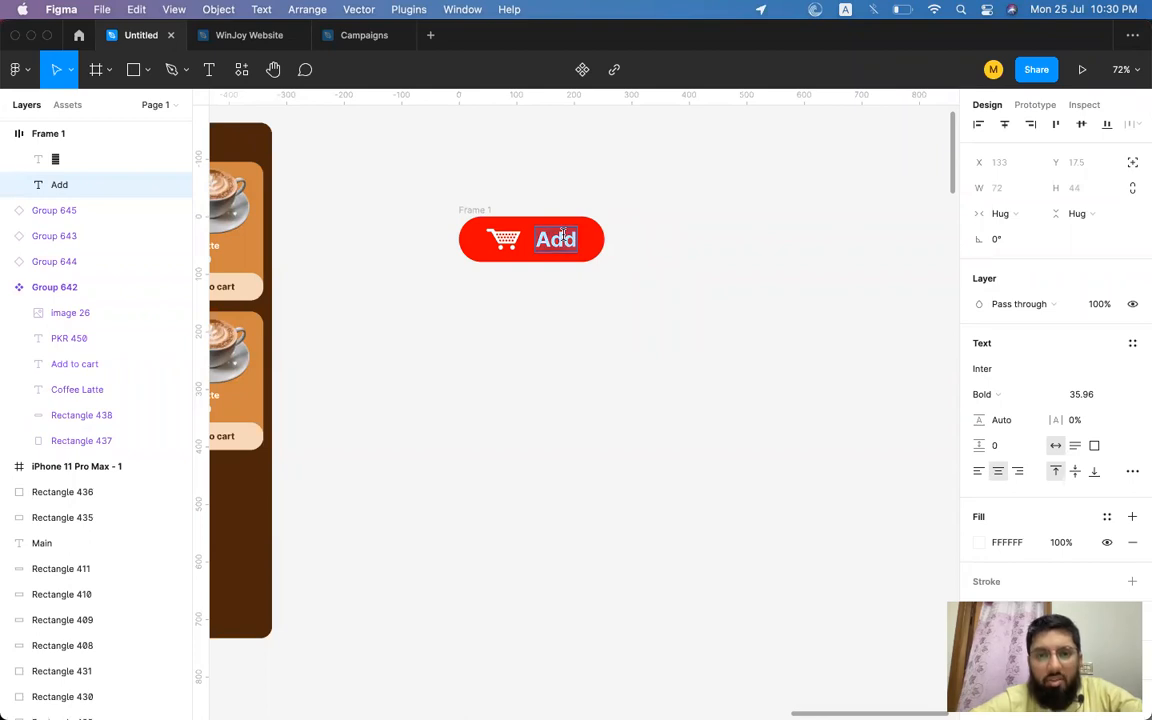
{"action": "type", "text": "BuyNow"}
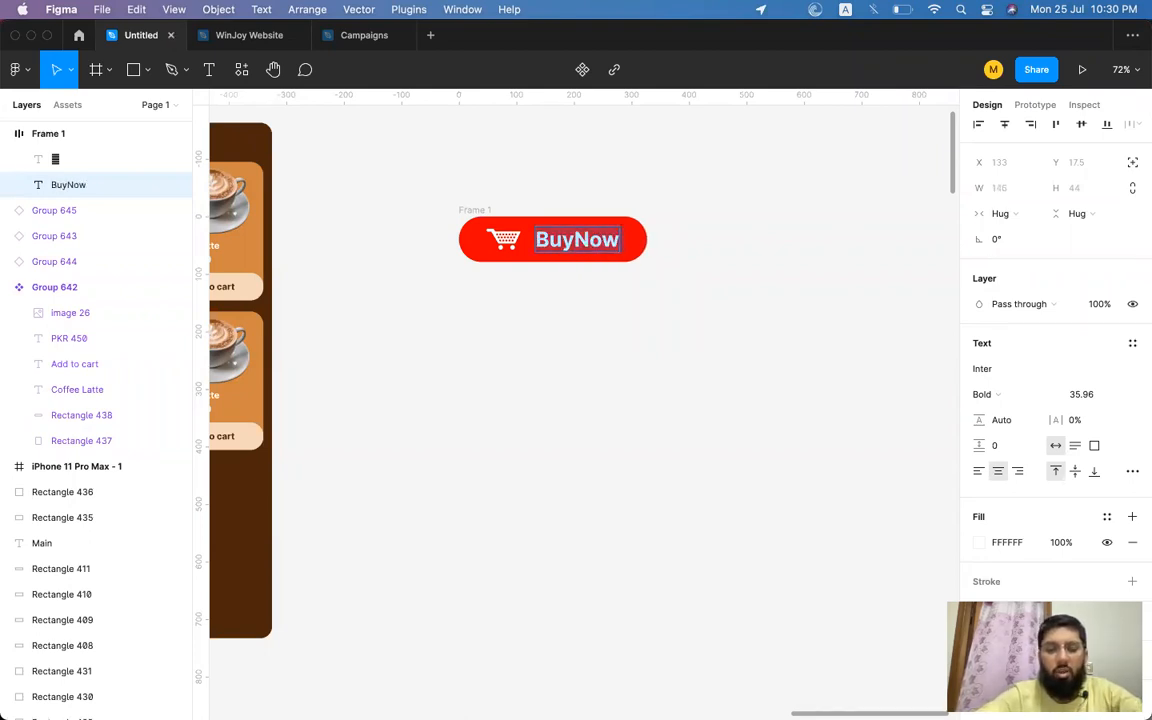
{"action": "type", "text": "Buy with us"}
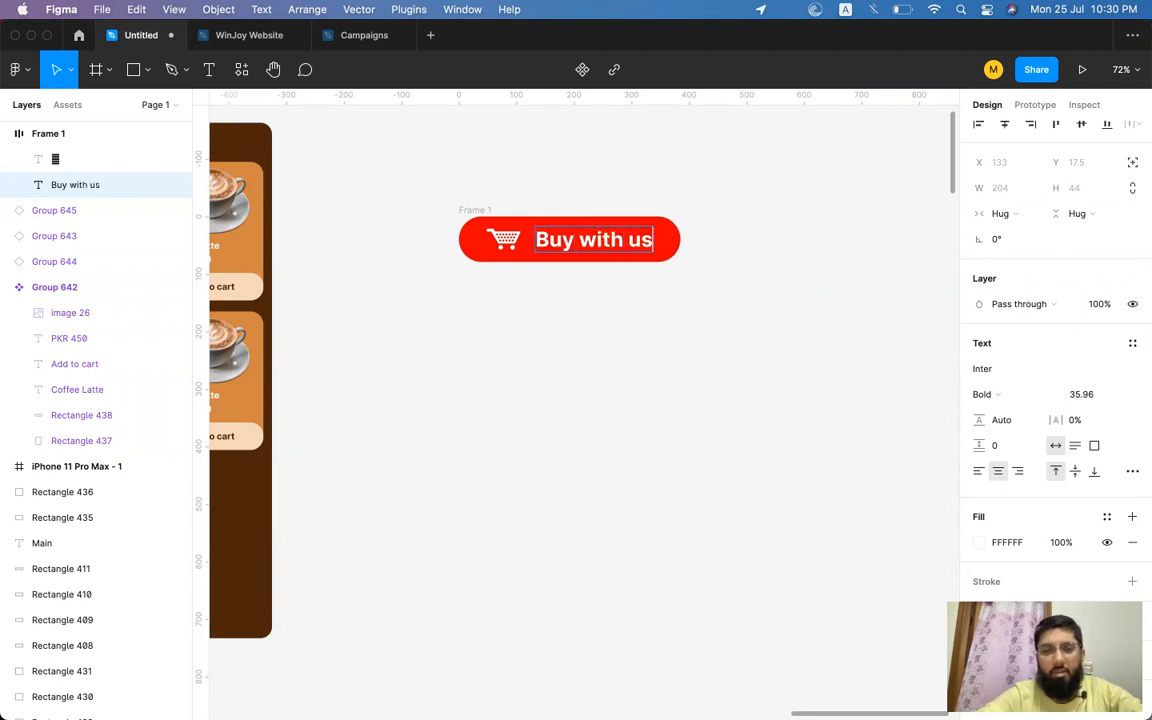
Retype the button label as Buy with us and finish editing the text.
{"action": "key", "text": "Escape"}
{"action": "left_click", "coordinate": [779, 231]}
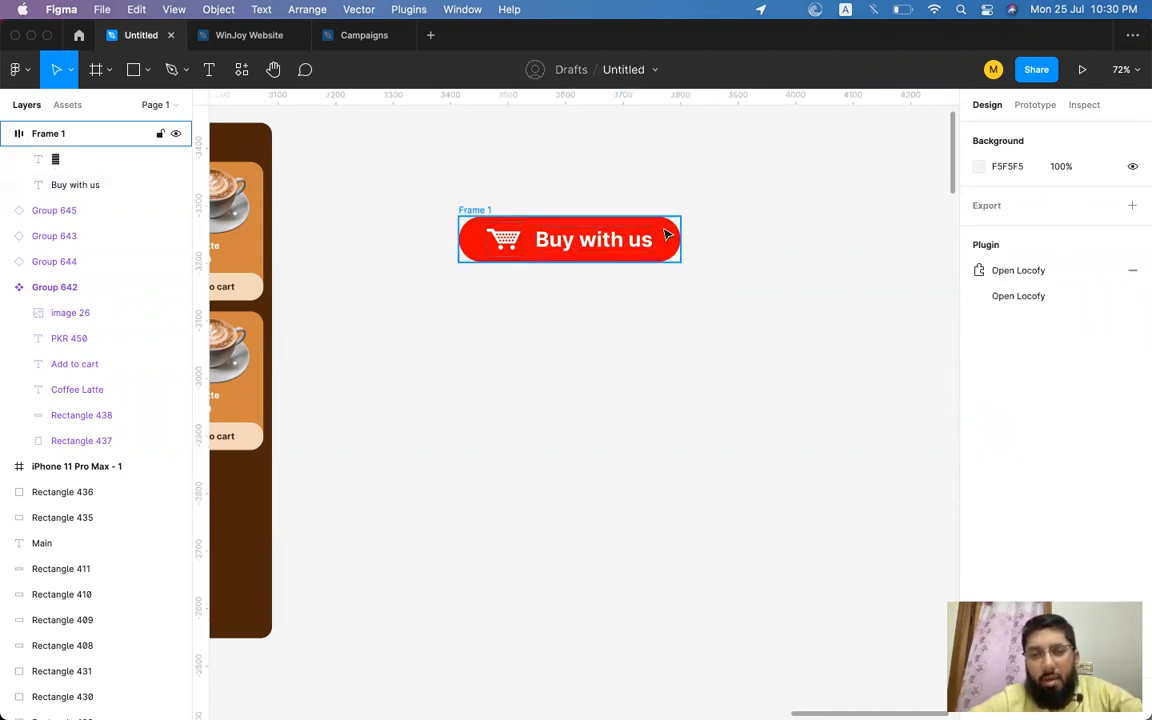
Switch the button frame's auto layout direction to vertical.
{"action": "left_click", "coordinate": [590, 239]}
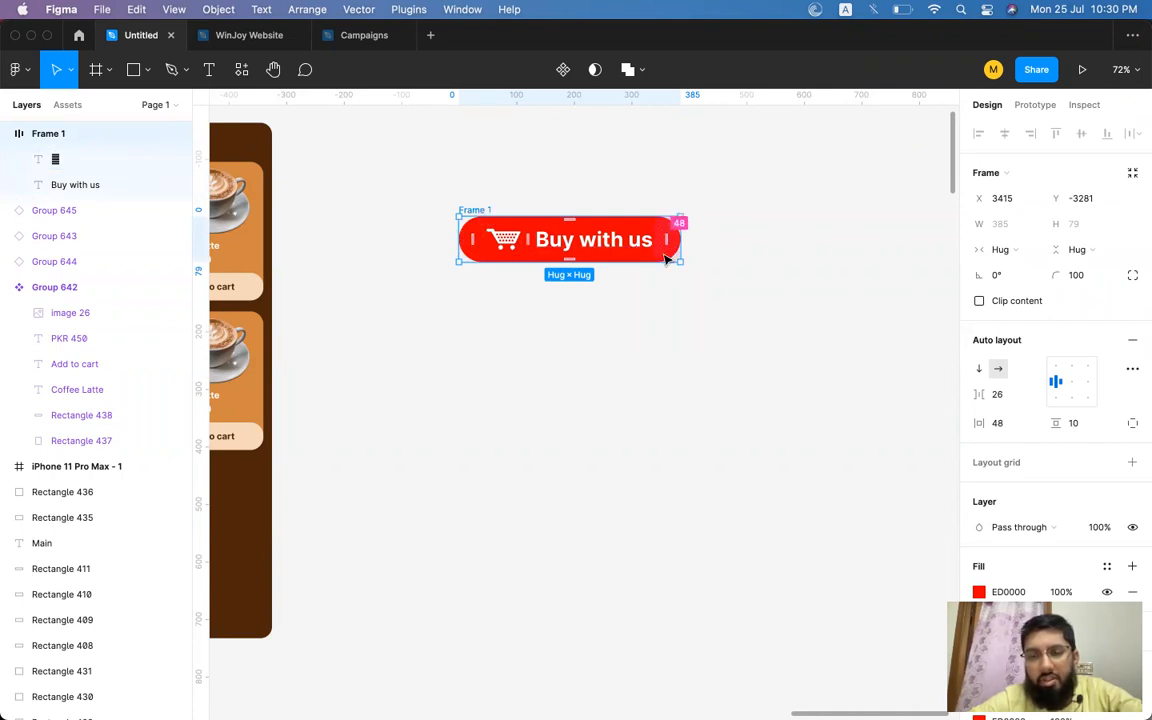
{"action": "left_click", "coordinate": [1008, 425]}
{"action": "left_click", "coordinate": [771, 285]}
{"action": "left_click", "coordinate": [75, 184]}
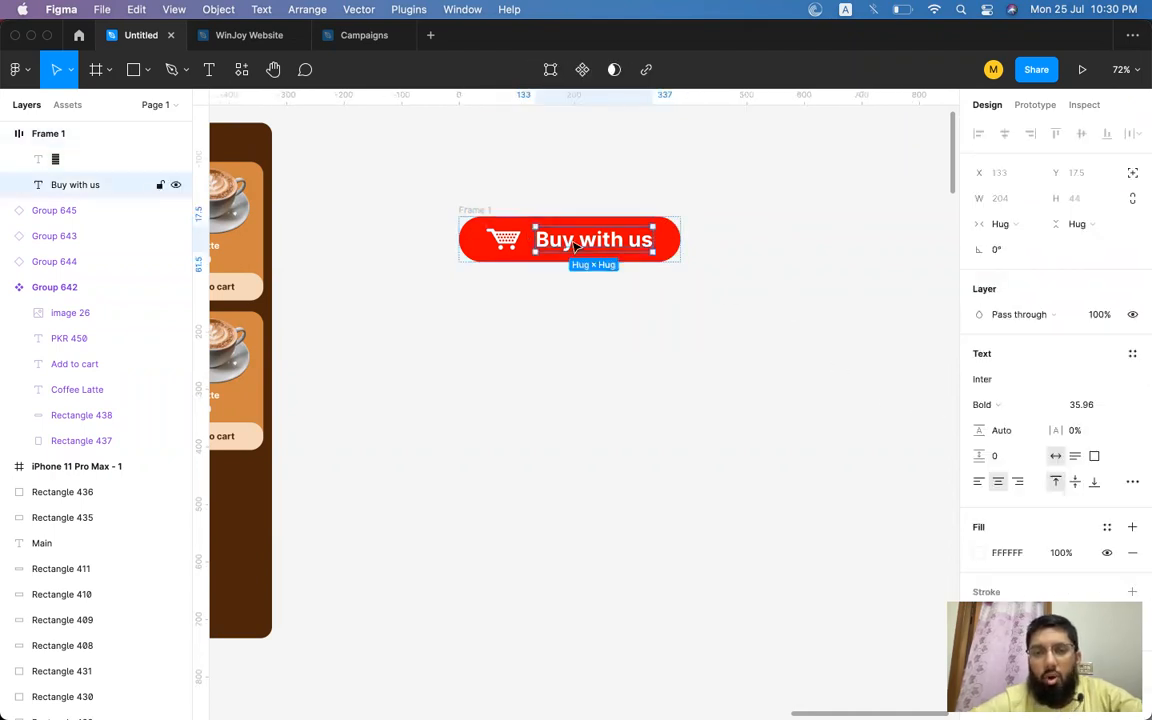
{"action": "left_click", "coordinate": [458, 211]}
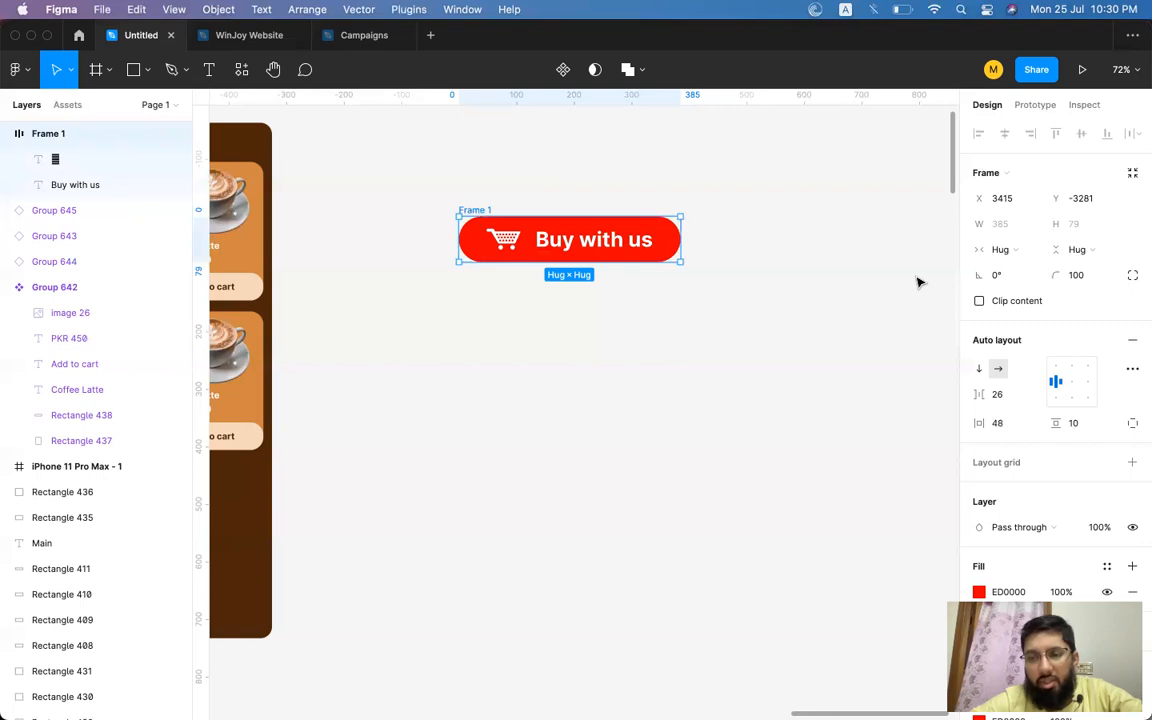
{"action": "left_click", "coordinate": [981, 370]}
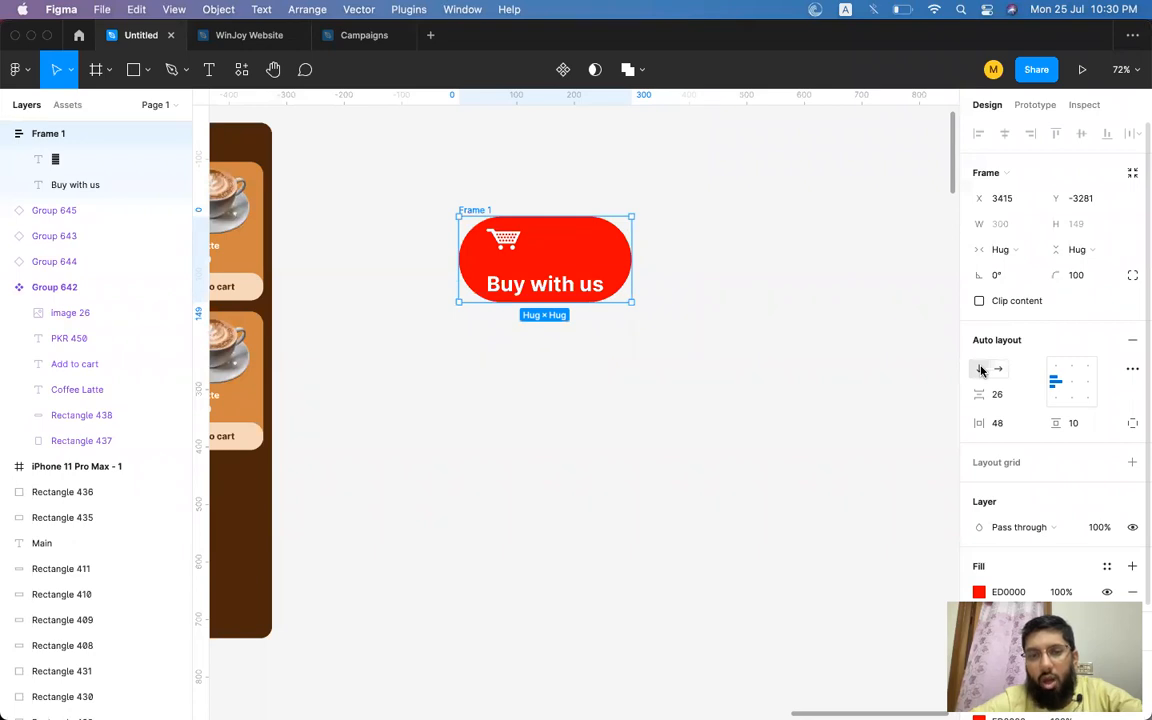
{"action": "left_click", "coordinate": [998, 370]}
{"action": "left_click", "coordinate": [976, 370]}
{"action": "left_click", "coordinate": [995, 370]}
{"action": "left_click", "coordinate": [980, 369]}
Set the button frame's corner radius to 10.
{"action": "left_click", "coordinate": [1078, 276]}
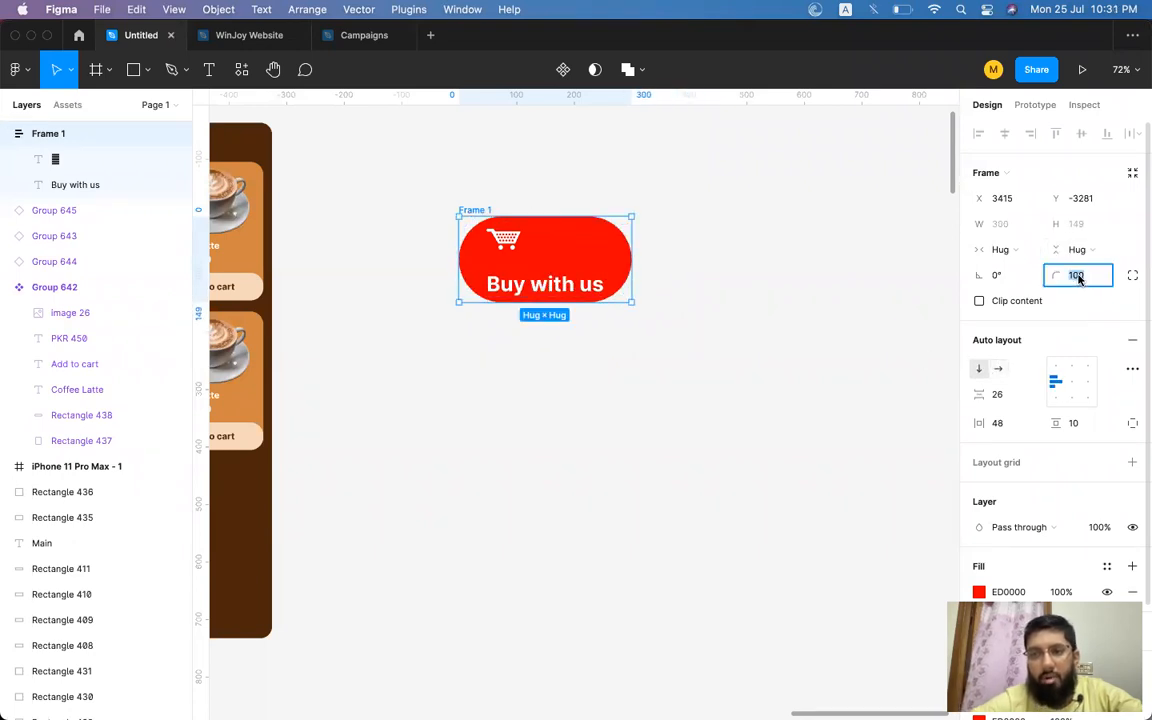
{"action": "type", "text": "10"}
{"action": "key", "text": "Return"}
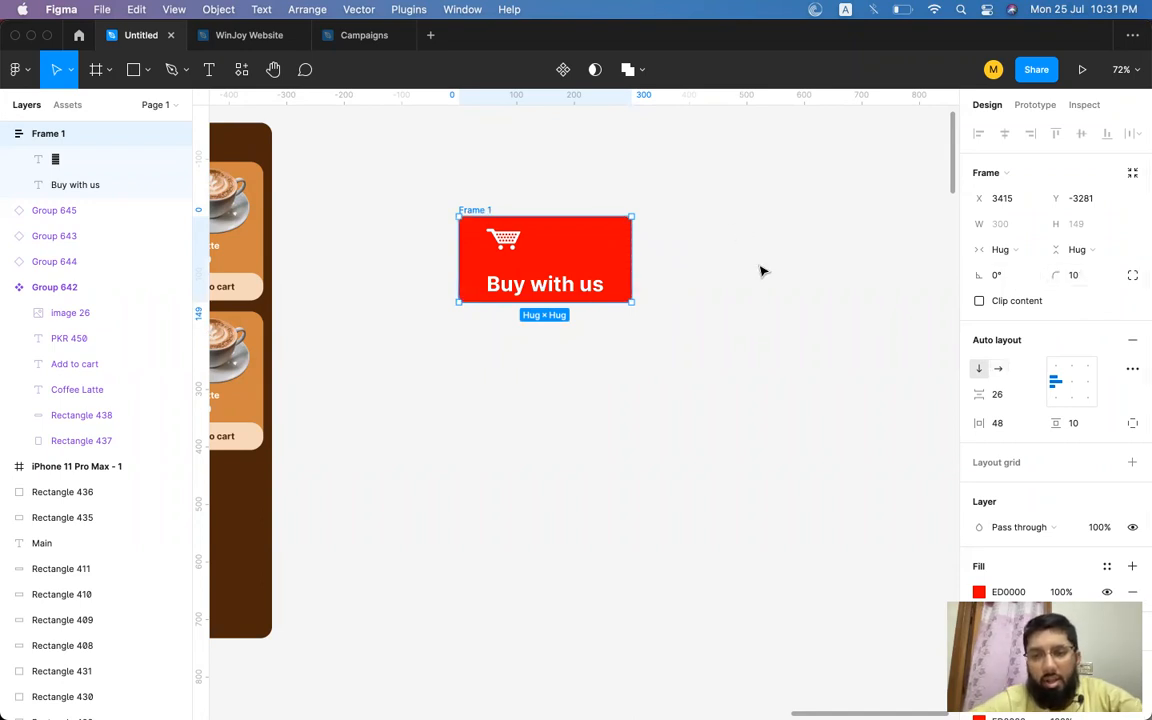
Toggle the button's auto layout direction back and forth between horizontal and vertical.
{"action": "left_click", "coordinate": [997, 370]}
{"action": "left_click", "coordinate": [980, 369]}
{"action": "left_click", "coordinate": [997, 370]}
{"action": "left_click", "coordinate": [981, 369]}
{"action": "left_click", "coordinate": [997, 370]}
{"action": "left_click", "coordinate": [979, 370]}
{"action": "left_click", "coordinate": [1000, 371]}
{"action": "left_click", "coordinate": [979, 370]}
{"action": "left_click", "coordinate": [998, 370]}
{"action": "left_click", "coordinate": [979, 370]}
{"action": "left_click", "coordinate": [997, 370]}
{"action": "left_click", "coordinate": [979, 370]}
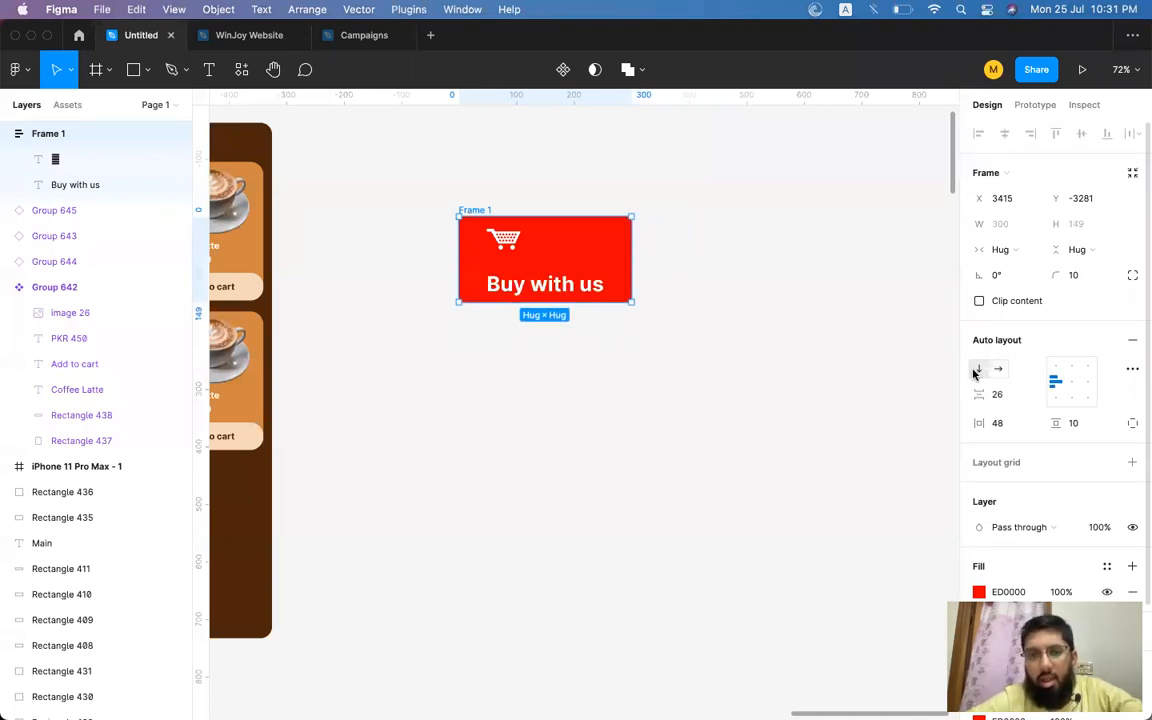
Try several alignment options in the vertical layout, then return the button to horizontal direction.
{"action": "left_click", "coordinate": [1073, 386]}
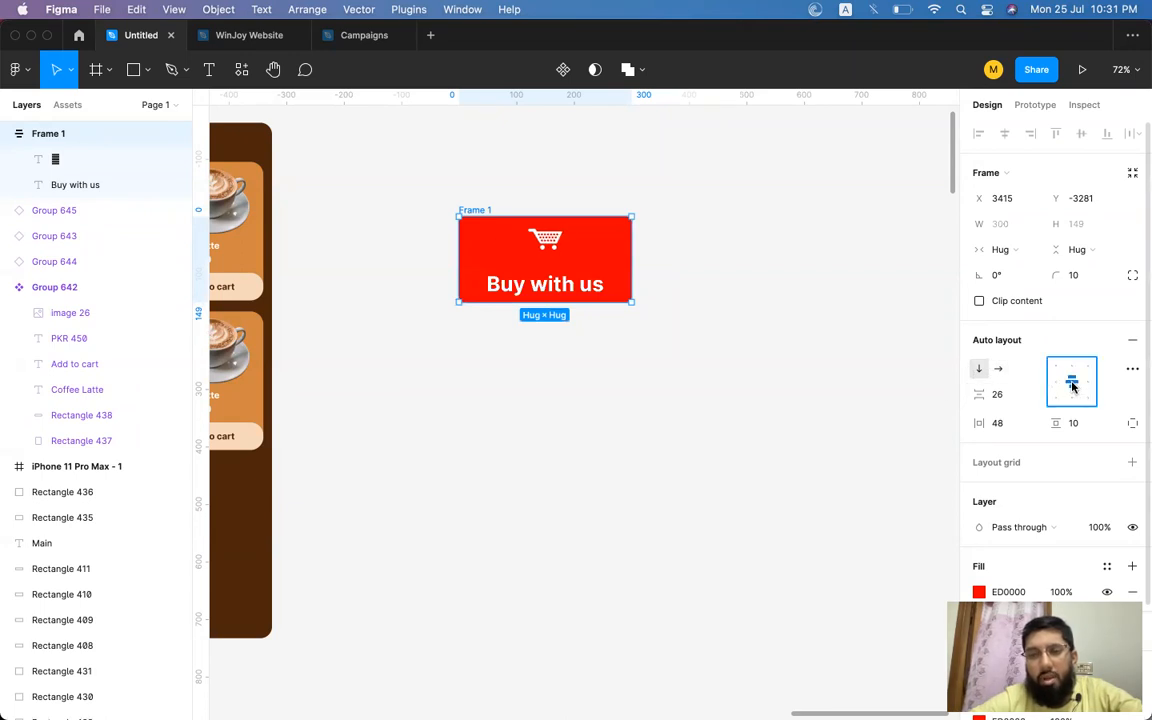
{"action": "left_click", "coordinate": [1057, 369]}
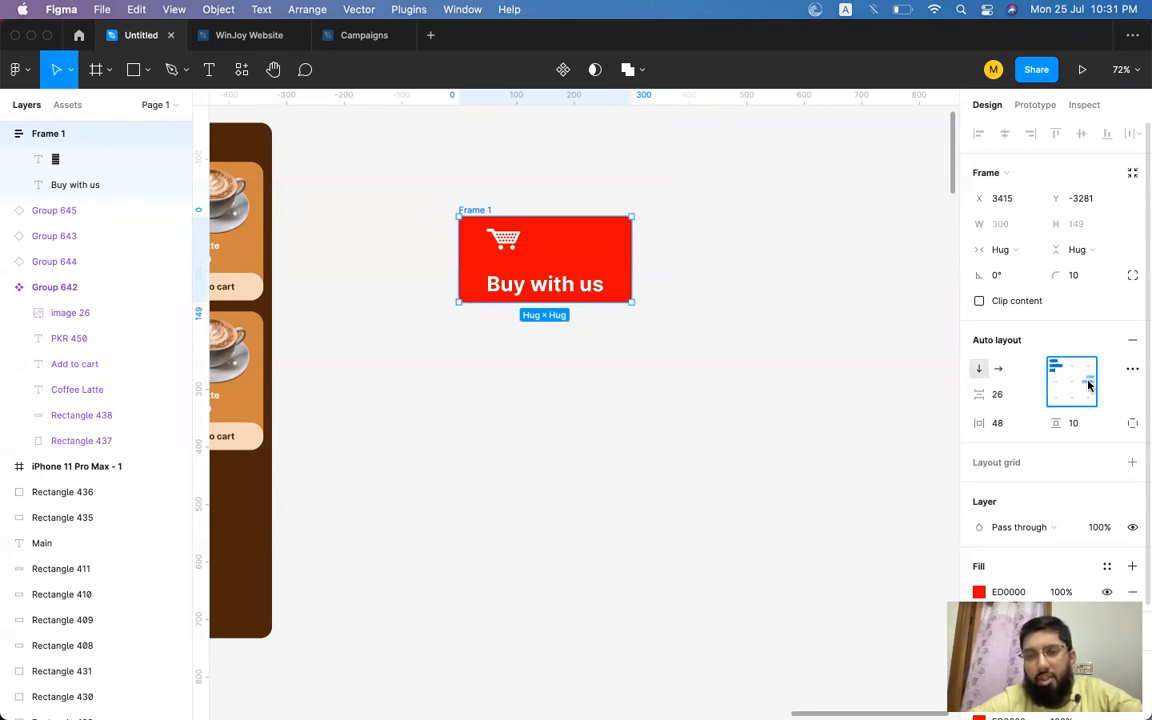
{"action": "left_click", "coordinate": [1089, 386]}
{"action": "left_click", "coordinate": [1075, 386]}
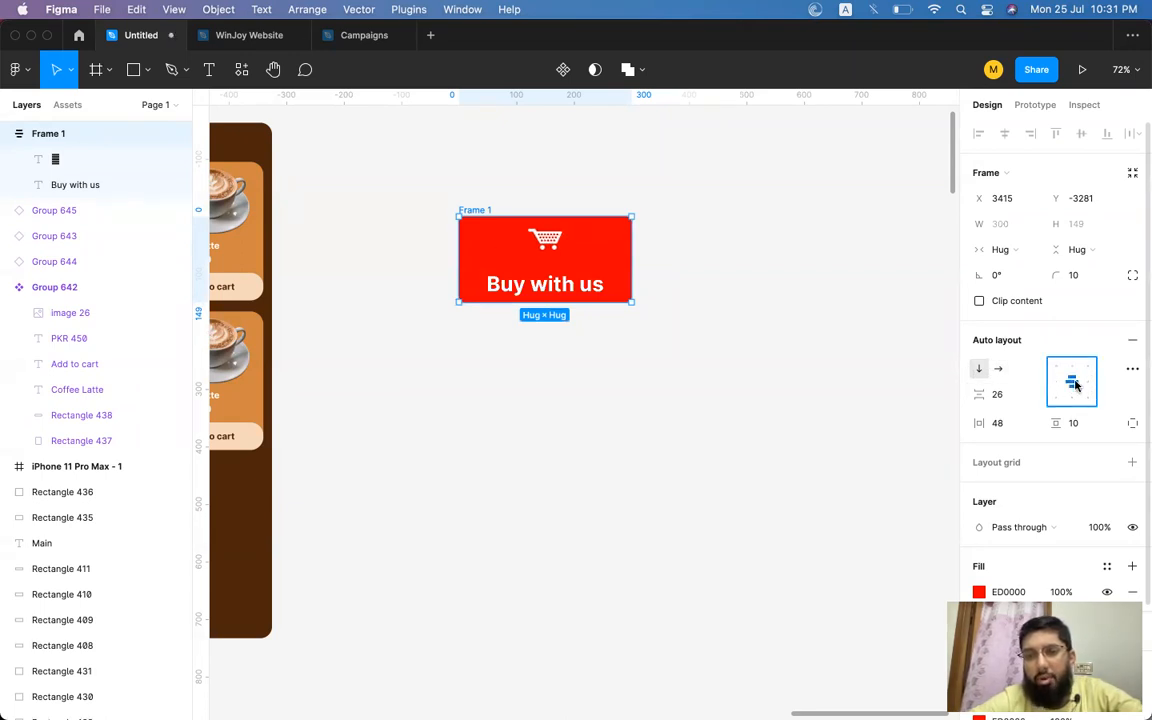
{"action": "left_click", "coordinate": [997, 369]}
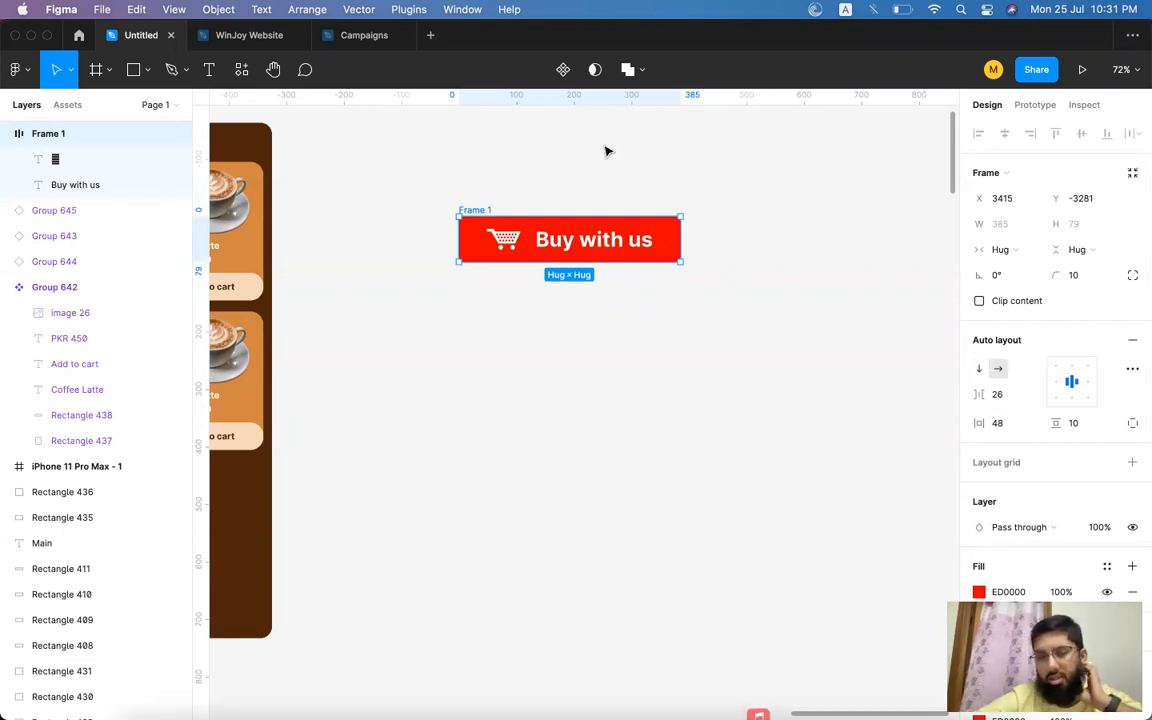
{"action": "left_click", "coordinate": [684, 303]}
{"action": "scroll", "coordinate": [684, 303], "scroll_direction": "down", "scroll_amount": 3}
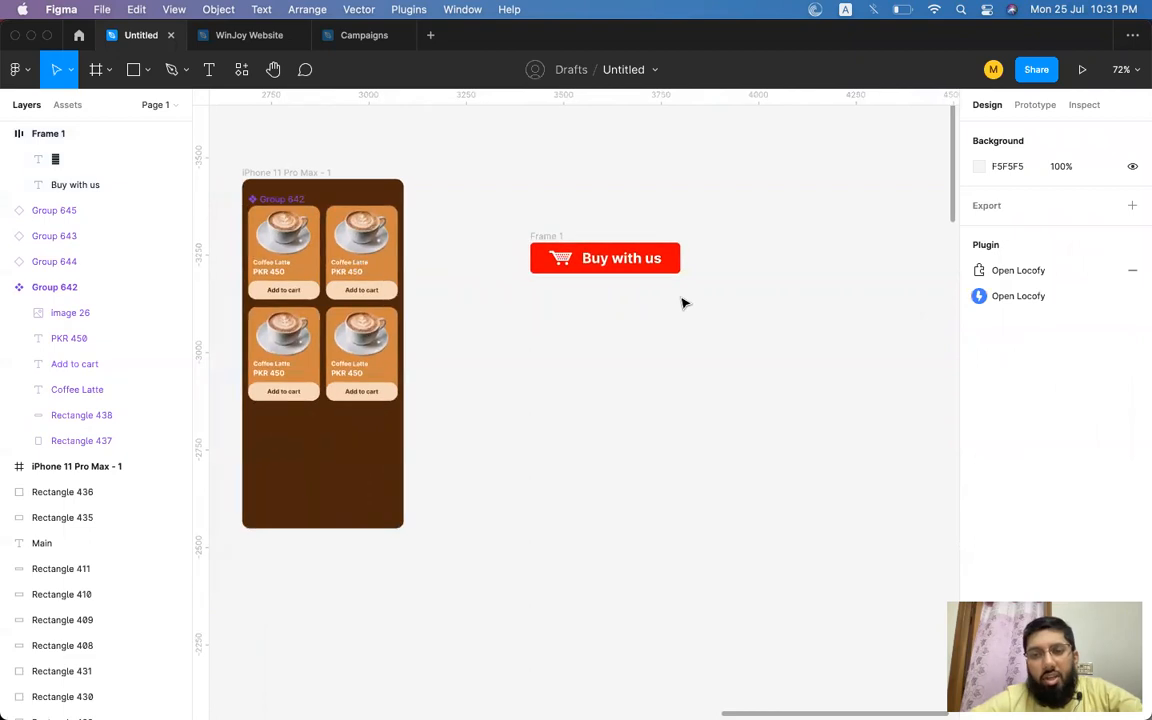
{"action": "scroll", "coordinate": [684, 303], "scroll_direction": "up", "scroll_amount": 5}
{"action": "scroll", "coordinate": [684, 303], "scroll_direction": "left", "scroll_amount": 3}
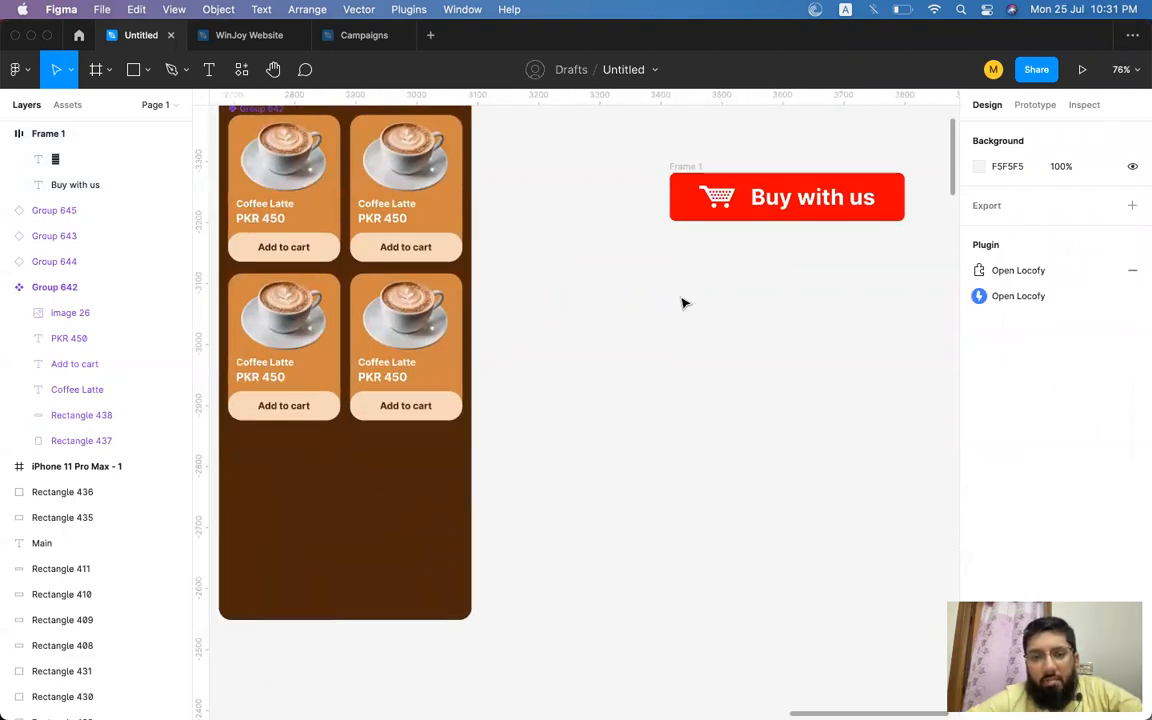
{"action": "scroll", "coordinate": [681, 303], "scroll_direction": "down", "scroll_amount": 3}
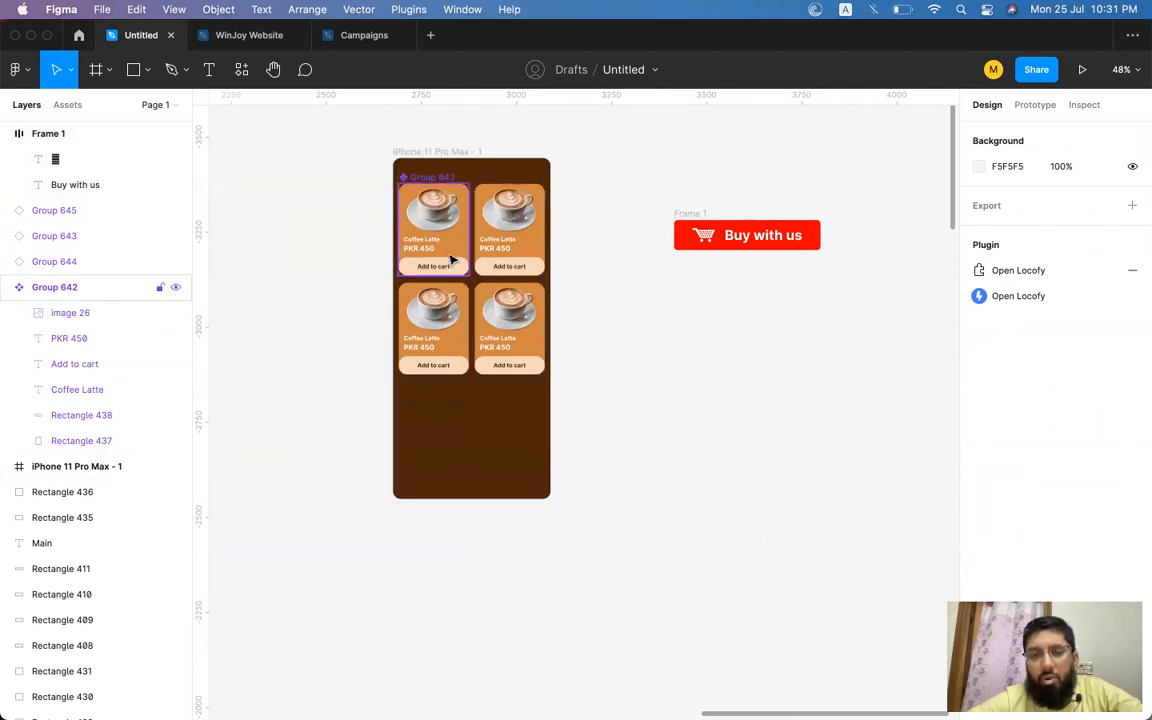
{"action": "scroll", "coordinate": [450, 260], "scroll_direction": "right", "scroll_amount": 3}
{"action": "scroll", "coordinate": [450, 260], "scroll_direction": "left", "scroll_amount": 3}
{"action": "scroll", "coordinate": [450, 260], "scroll_direction": "up", "scroll_amount": 2}
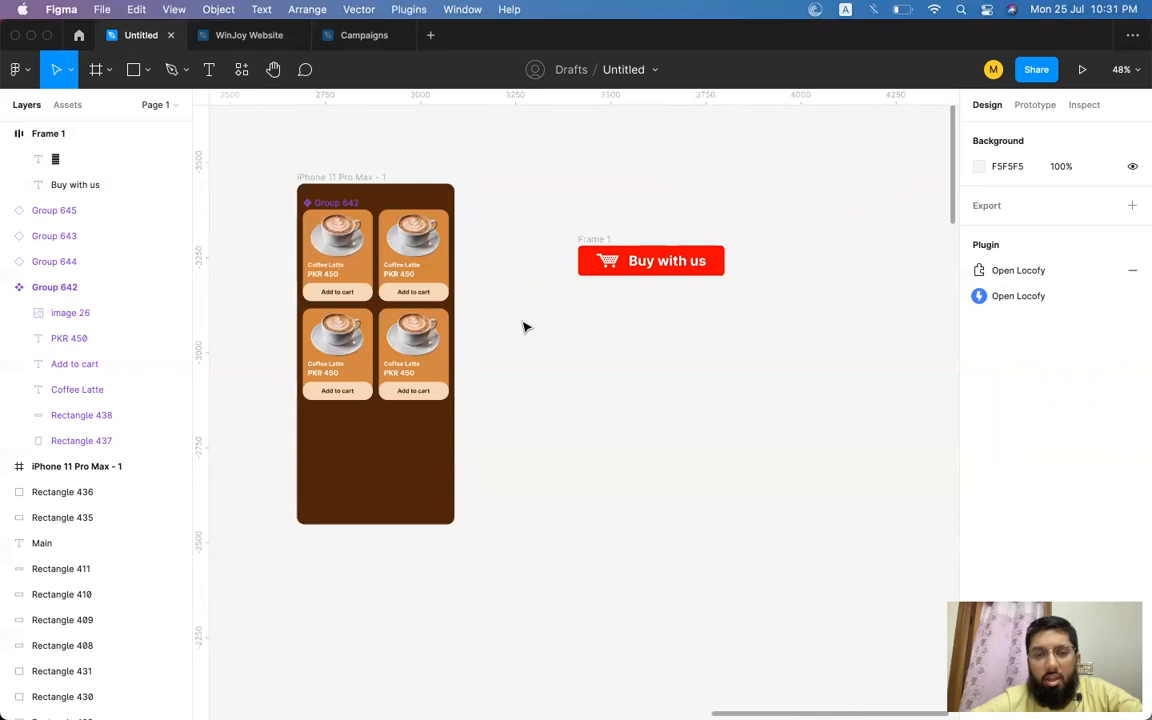
{"action": "left_click", "coordinate": [326, 177]}
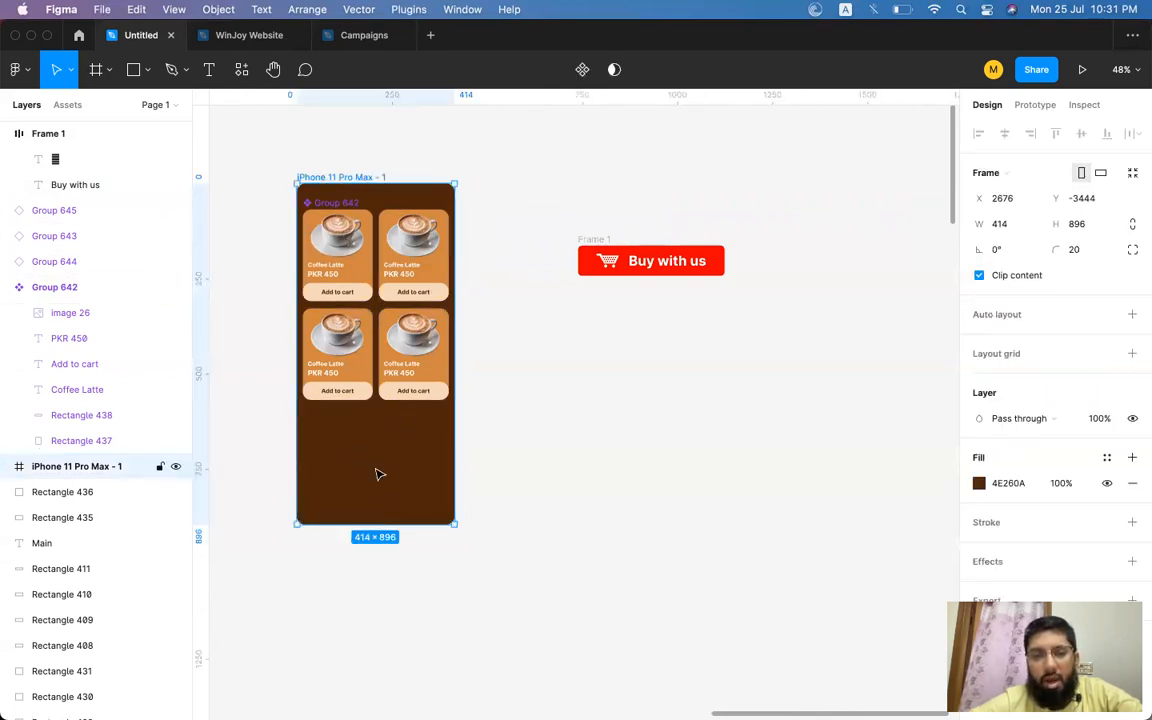
{"action": "scroll", "coordinate": [672, 317], "scroll_direction": "right", "scroll_amount": 3}
{"action": "left_click", "coordinate": [528, 226]}
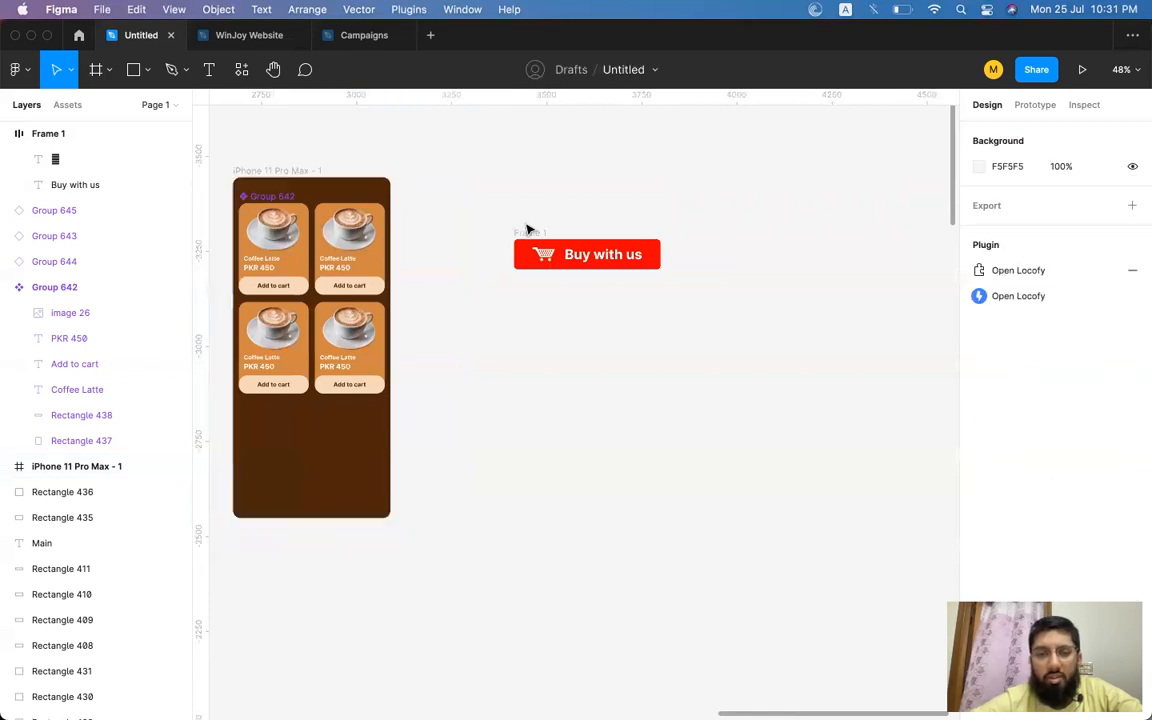
Move the button up and draw a new frame about 595 × 987 beneath it.
{"action": "left_click", "coordinate": [540, 237]}
{"action": "left_click_drag", "start_coordinate": [540, 239], "coordinate": [540, 145]}
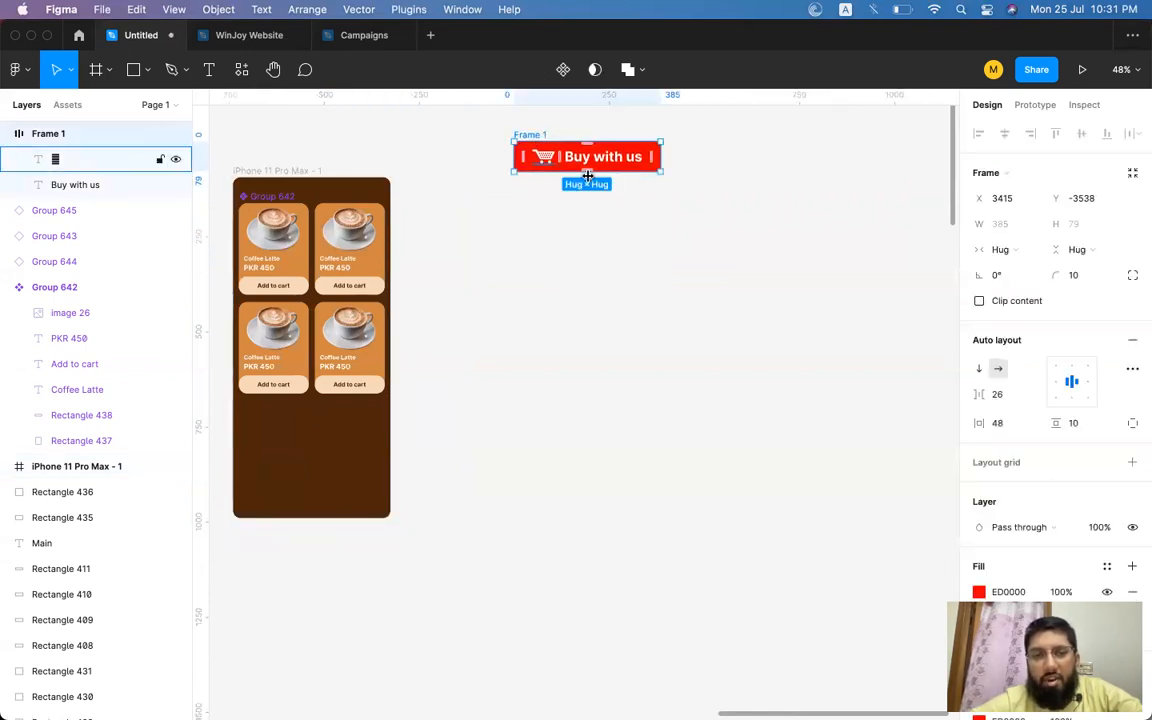
{"action": "left_click", "coordinate": [105, 70]}
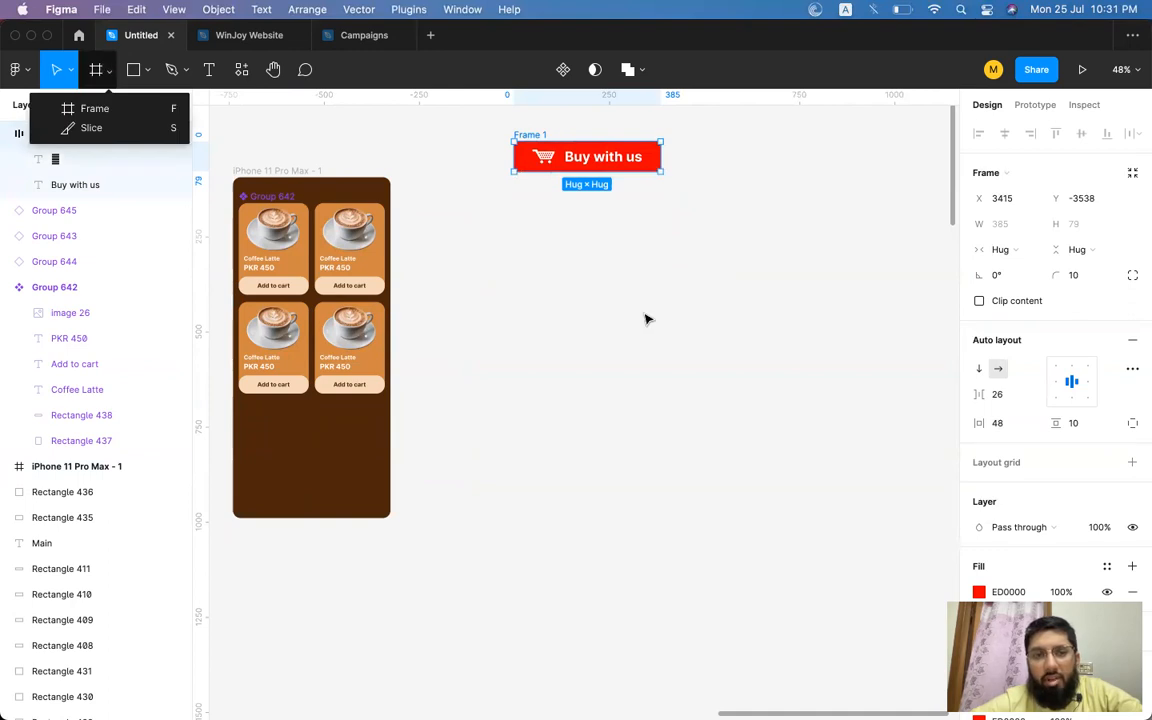
{"action": "left_click", "coordinate": [94, 108]}
{"action": "left_click_drag", "start_coordinate": [474, 190], "coordinate": [702, 565]}
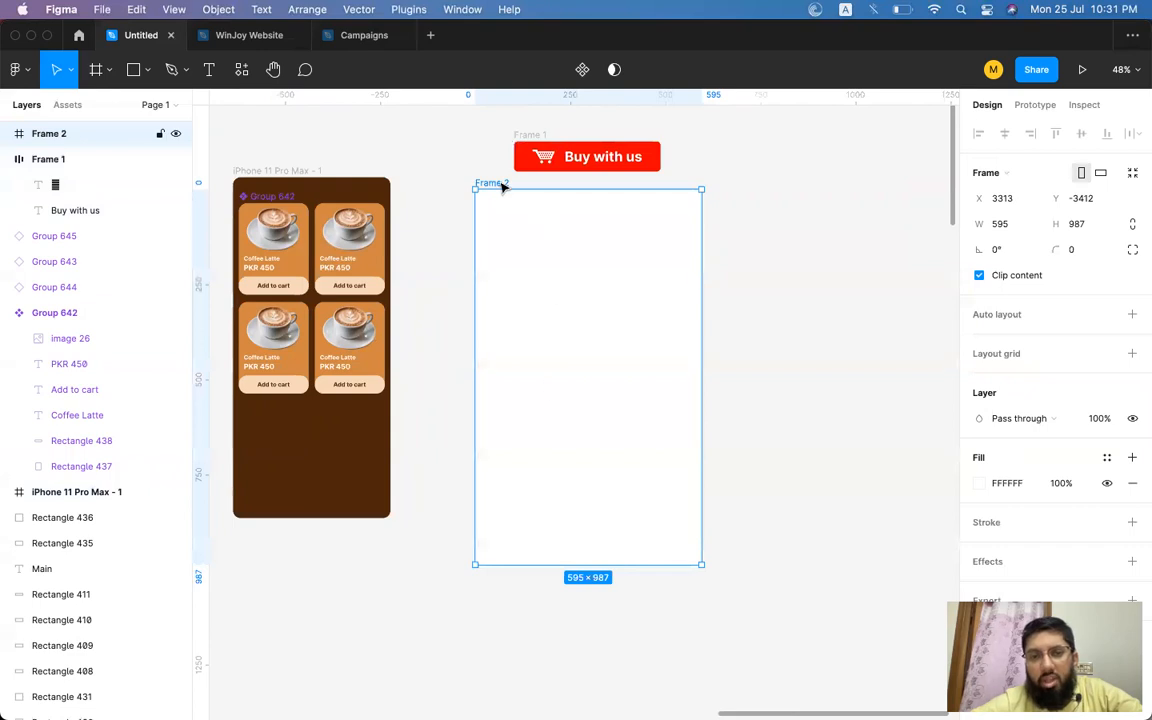
{"action": "left_click", "coordinate": [590, 158]}
{"action": "left_click", "coordinate": [526, 137]}
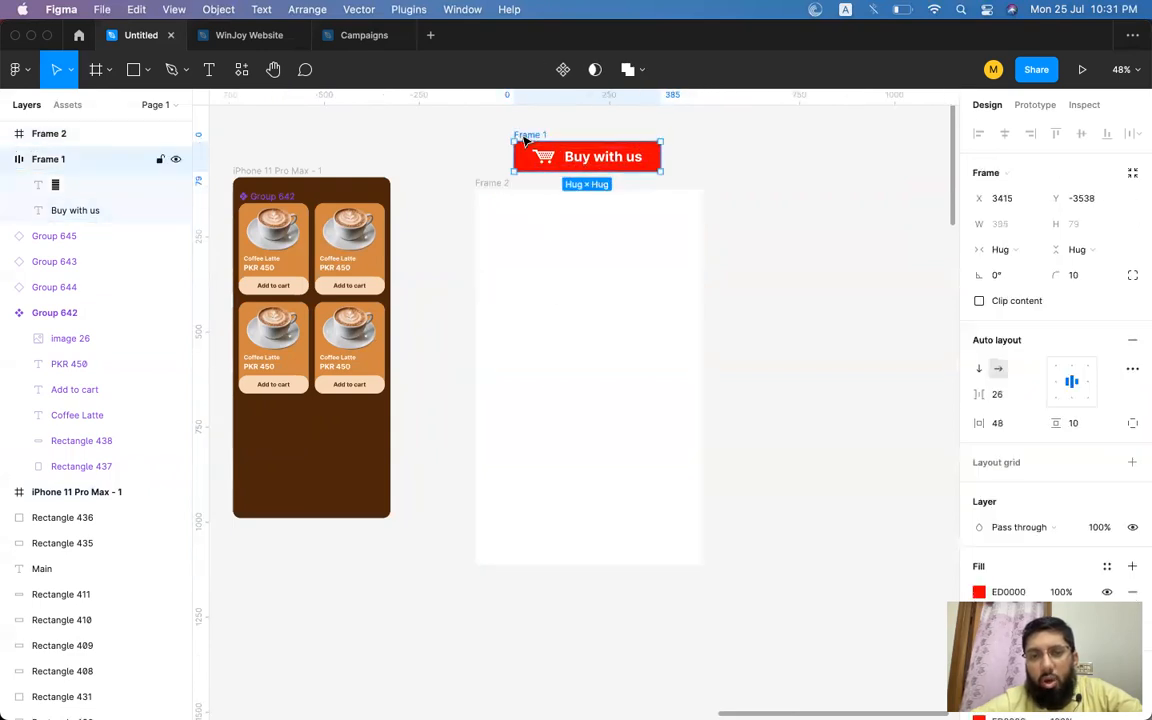
{"action": "left_click_drag", "start_coordinate": [531, 137], "coordinate": [516, 222]}
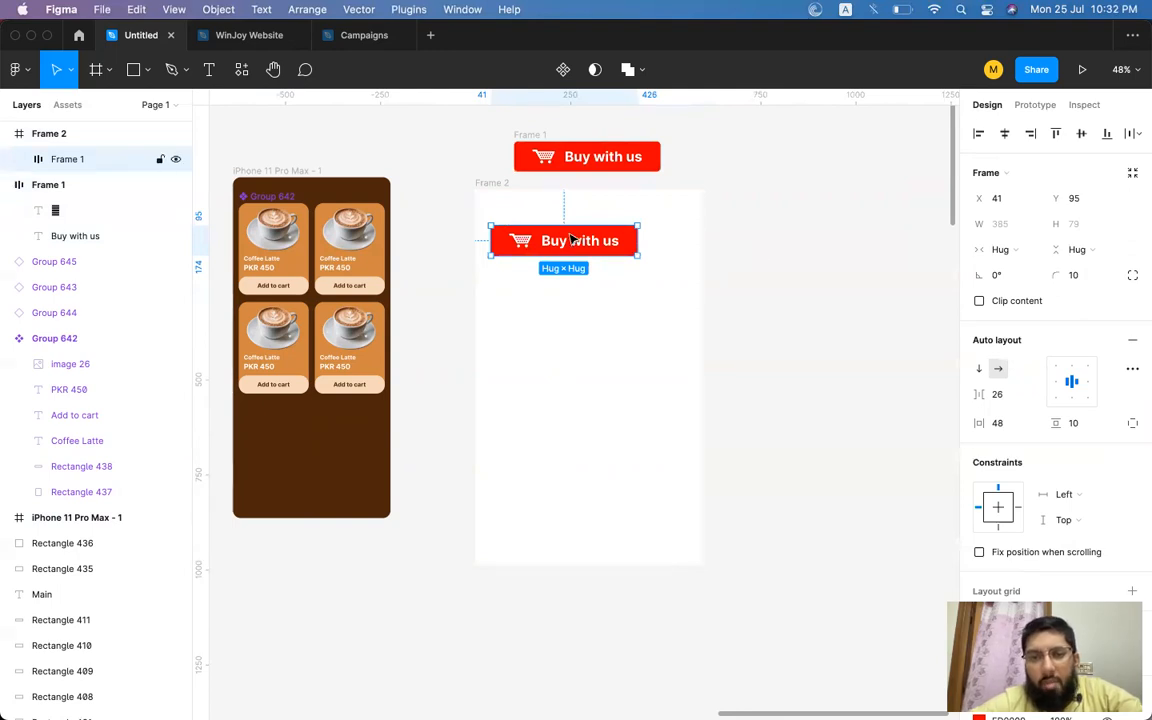
{"action": "key", "text": "super+z"}
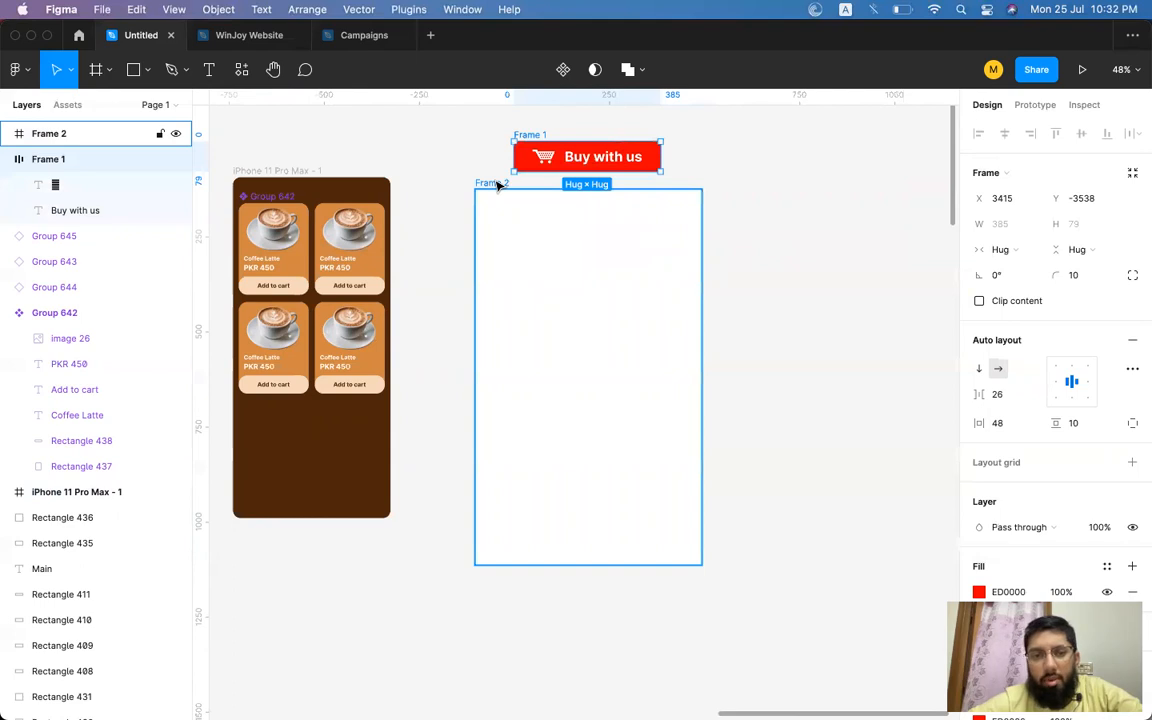
Add auto layout to the new frame and move the button inside it.
{"action": "left_click", "coordinate": [495, 185]}
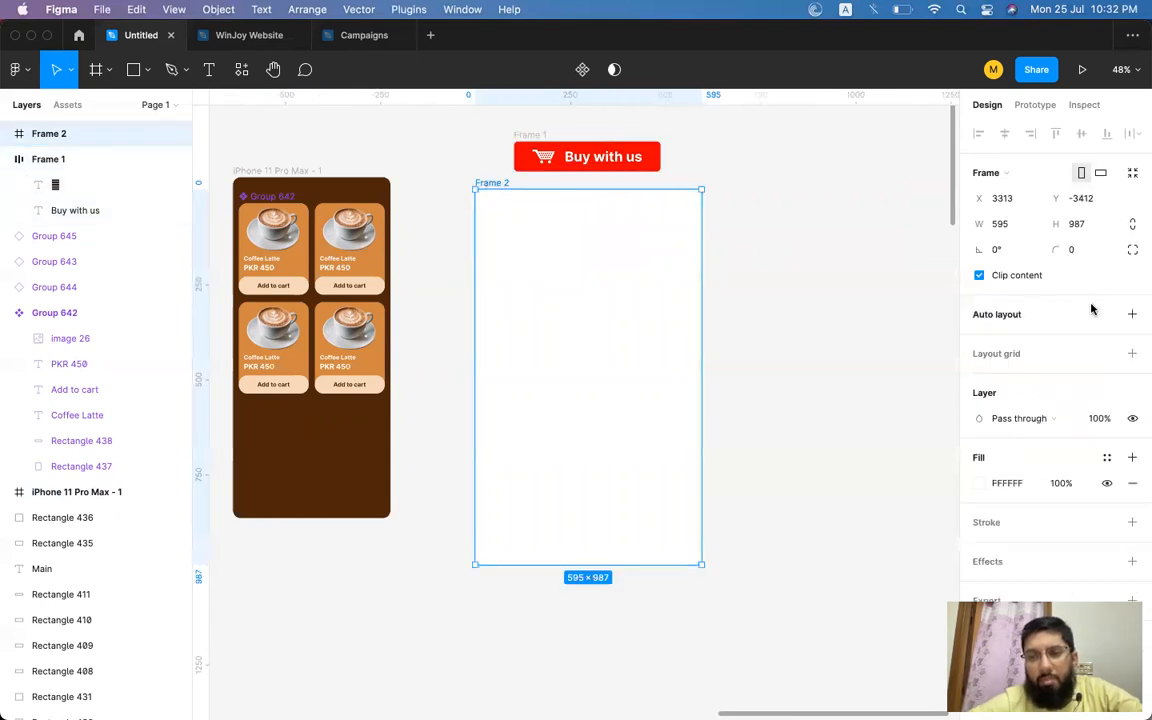
{"action": "left_click", "coordinate": [1131, 314]}
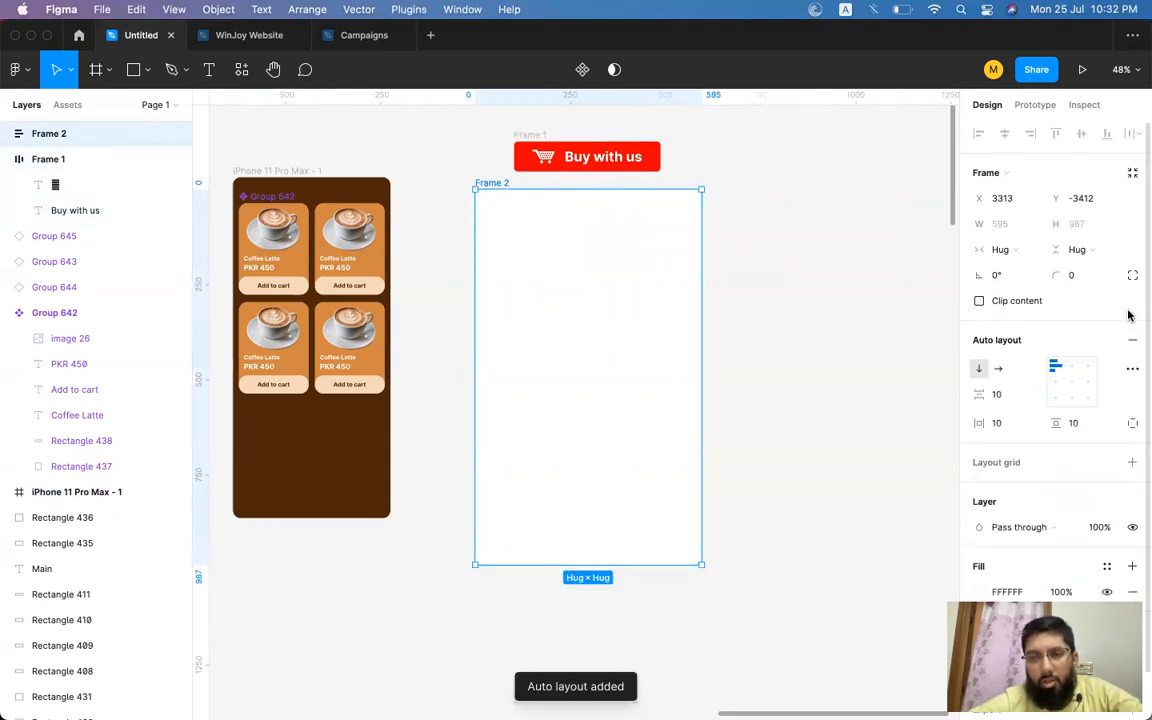
{"action": "left_click", "coordinate": [600, 150]}
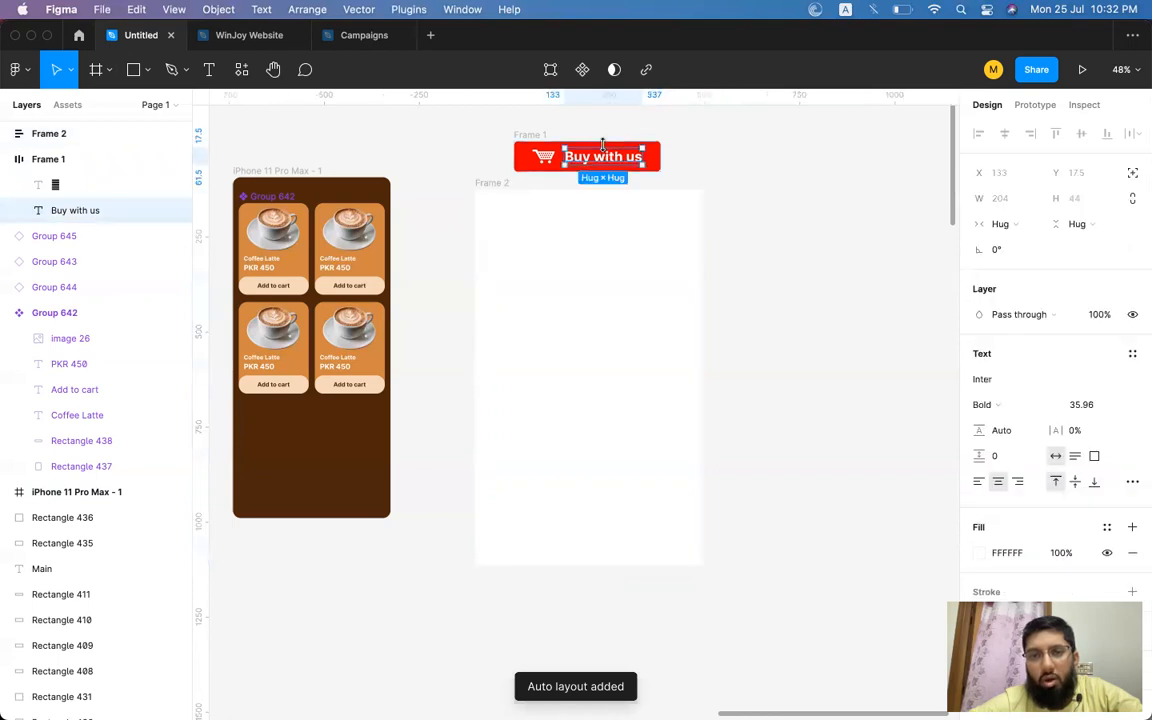
{"action": "left_click", "coordinate": [530, 134]}
{"action": "left_click", "coordinate": [538, 116]}
{"action": "left_click", "coordinate": [528, 136]}
{"action": "left_click_drag", "start_coordinate": [528, 136], "coordinate": [488, 224]}
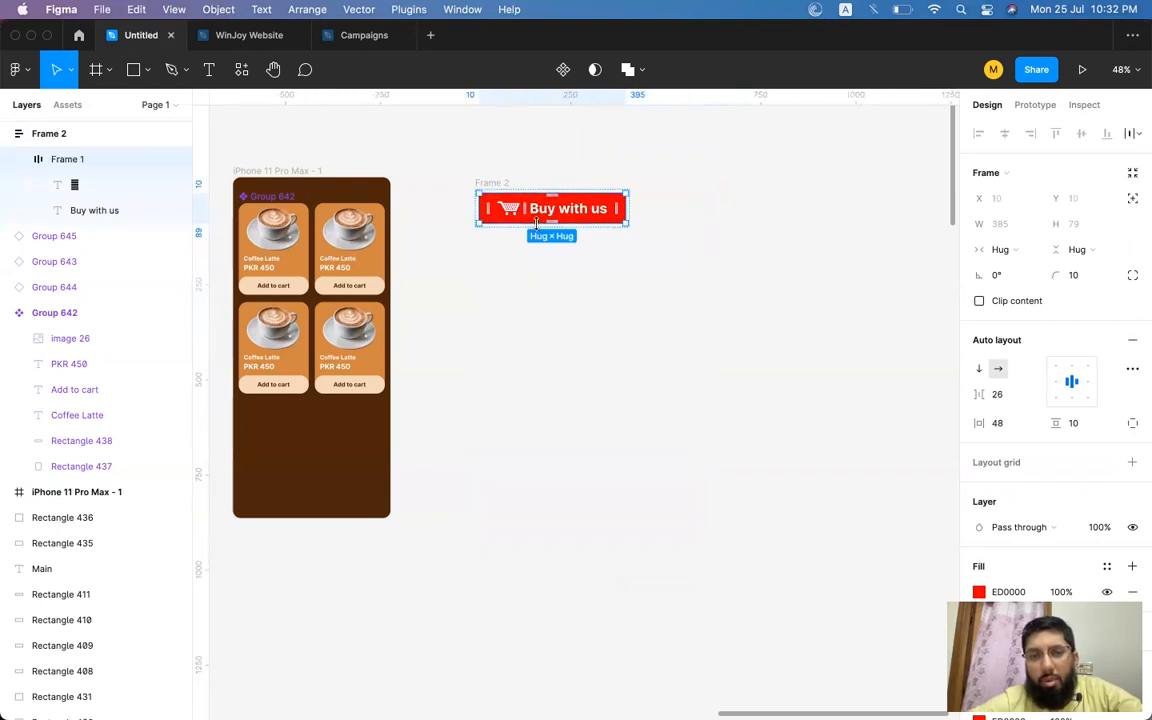
Duplicate the button inside the container frame to make five stacked buttons.
{"action": "scroll", "coordinate": [585, 217], "scroll_direction": "up", "scroll_amount": 3}
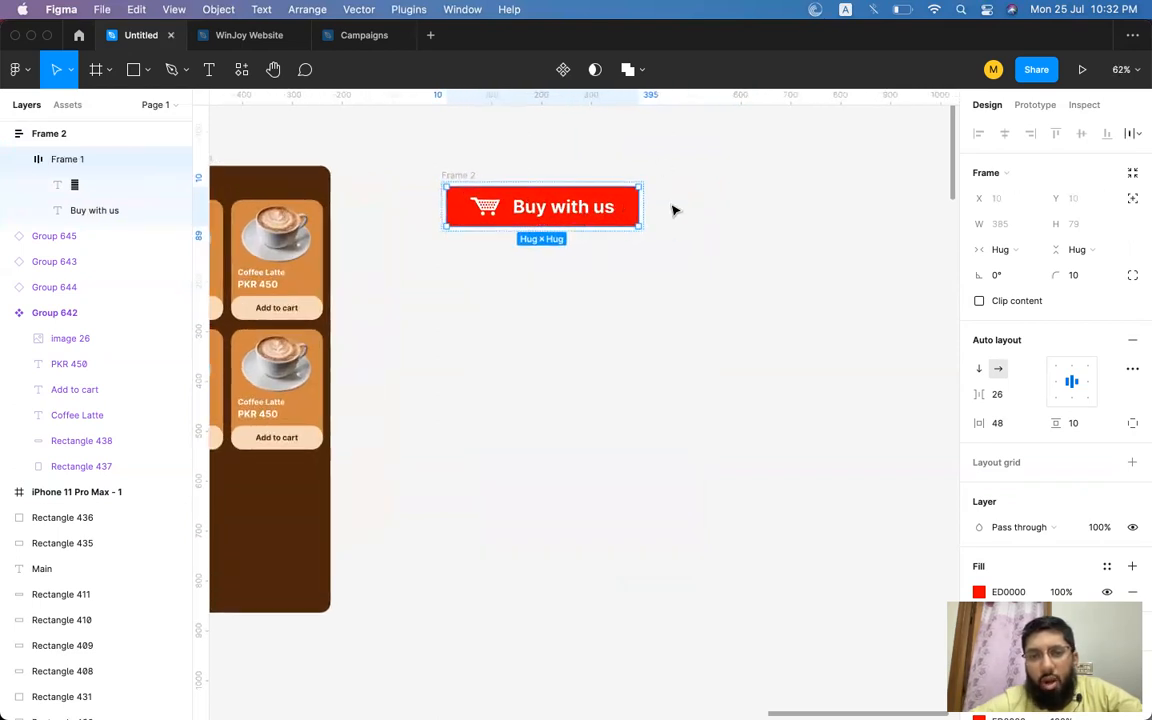
{"action": "key", "text": "super+d"}
{"action": "key", "text": "super+d"}
{"action": "key", "text": "super+d"}
{"action": "key", "text": "super+d"}
{"action": "key", "text": "super+d"}
{"action": "key", "text": "super+d"}
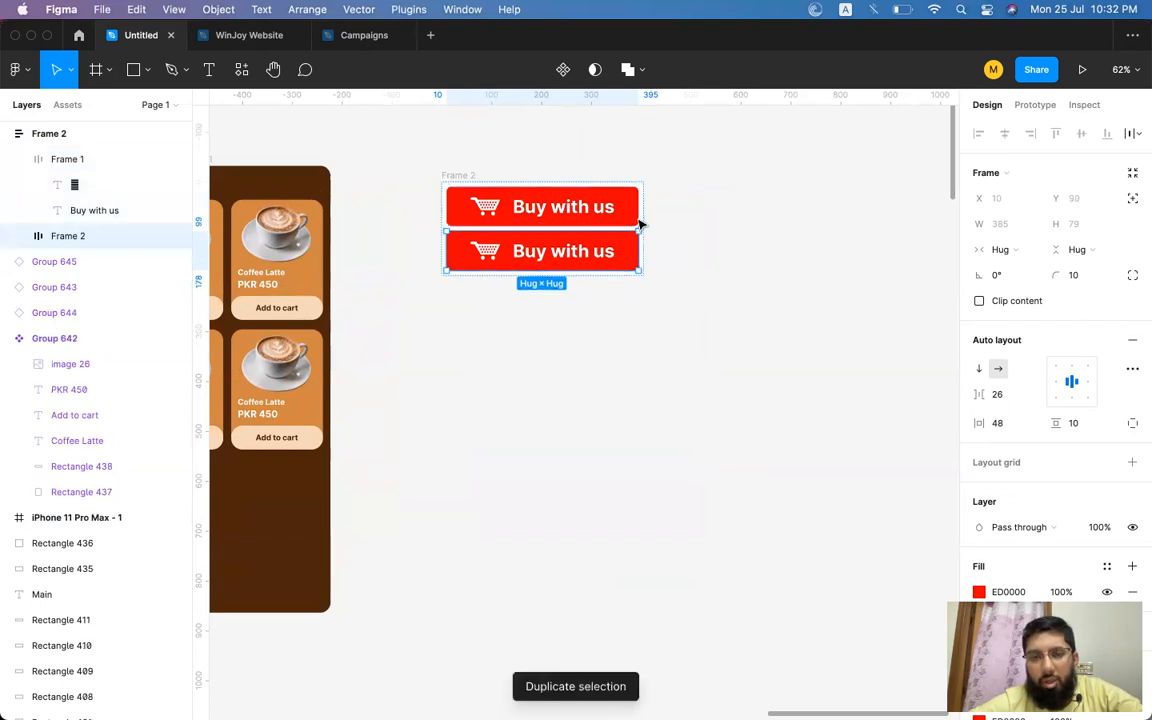
{"action": "key", "text": "super+d"}
{"action": "key", "text": "super+d"}
{"action": "key", "text": "super+d"}
{"action": "key", "text": "super+d"}
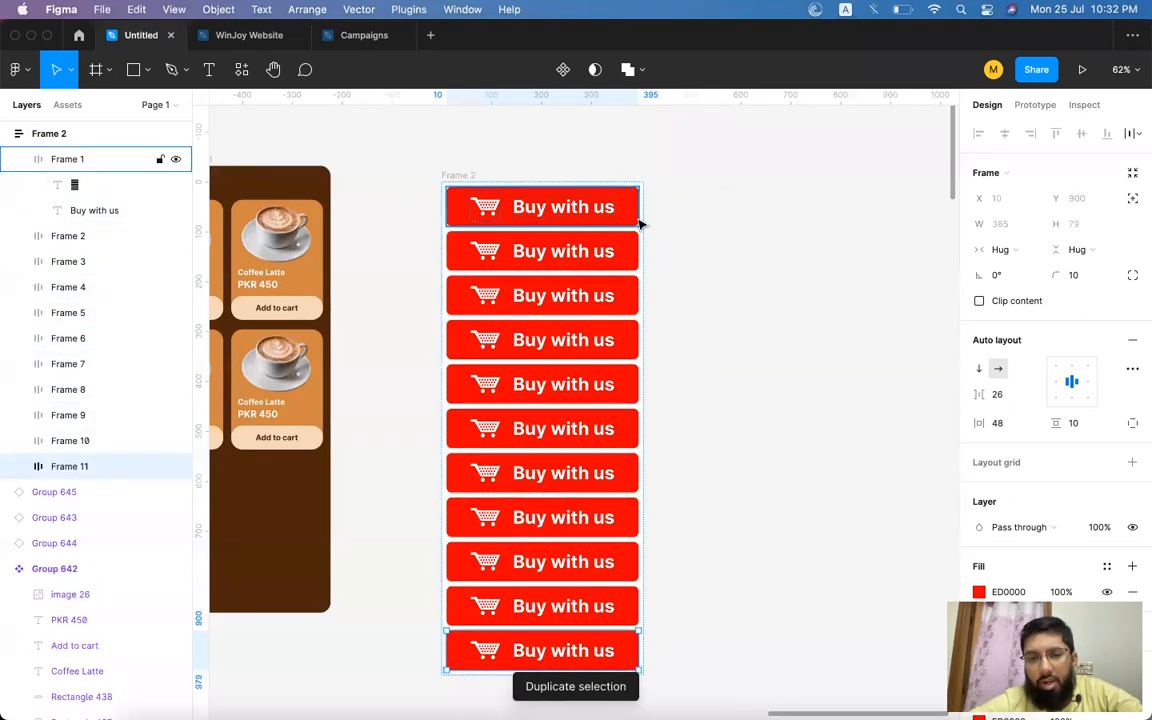
{"action": "key", "text": "super+z"}
{"action": "key", "text": "super+z"}
{"action": "key", "text": "super+z"}
{"action": "key", "text": "super+z"}
{"action": "key", "text": "super+z"}
{"action": "key", "text": "super+z"}
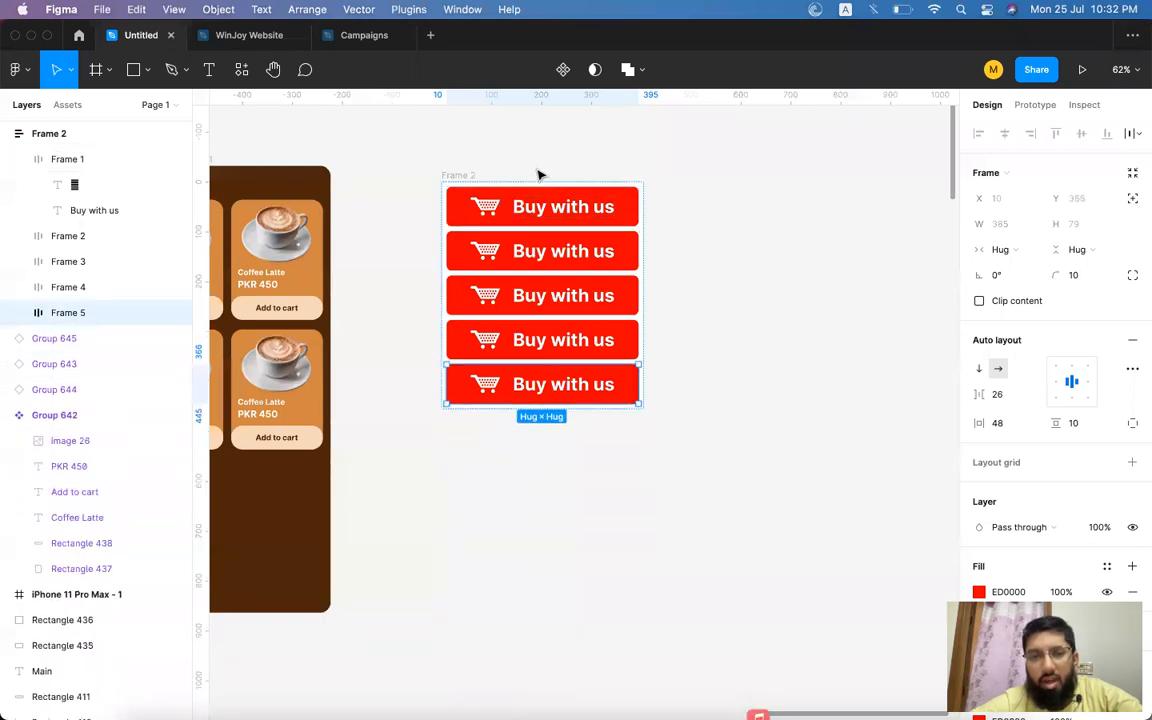
Widen the container frame to 595 px.
{"action": "left_click", "coordinate": [458, 174]}
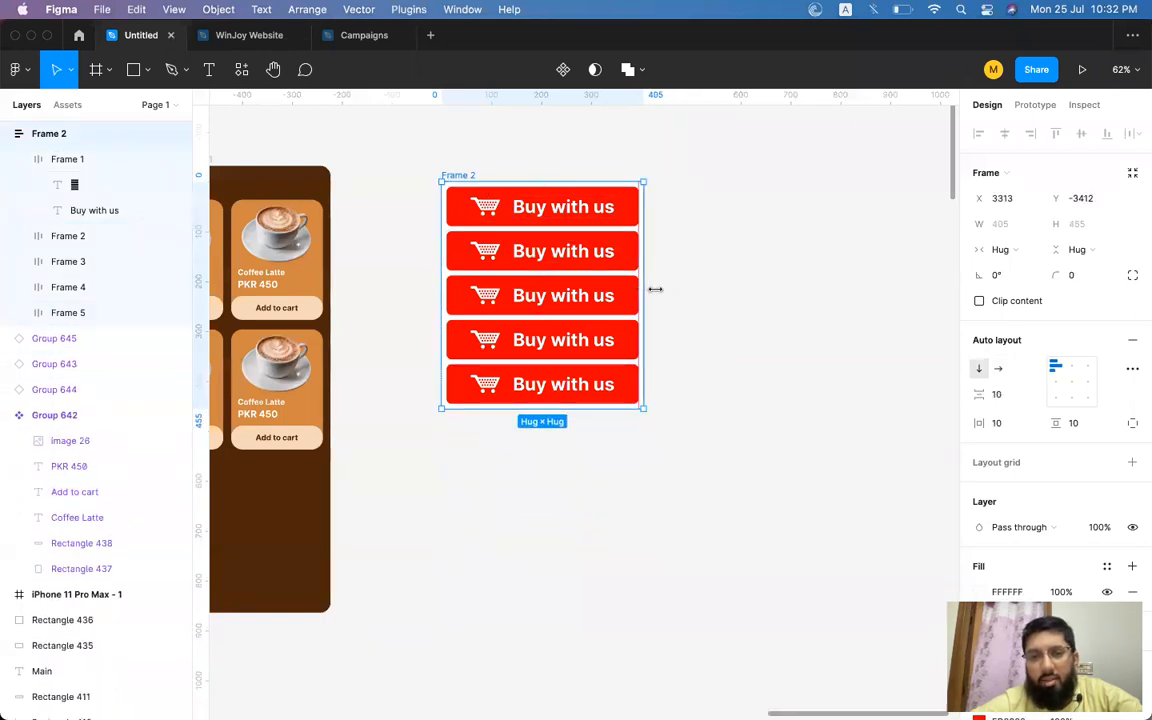
{"action": "left_click_drag", "start_coordinate": [646, 292], "coordinate": [738, 291]}
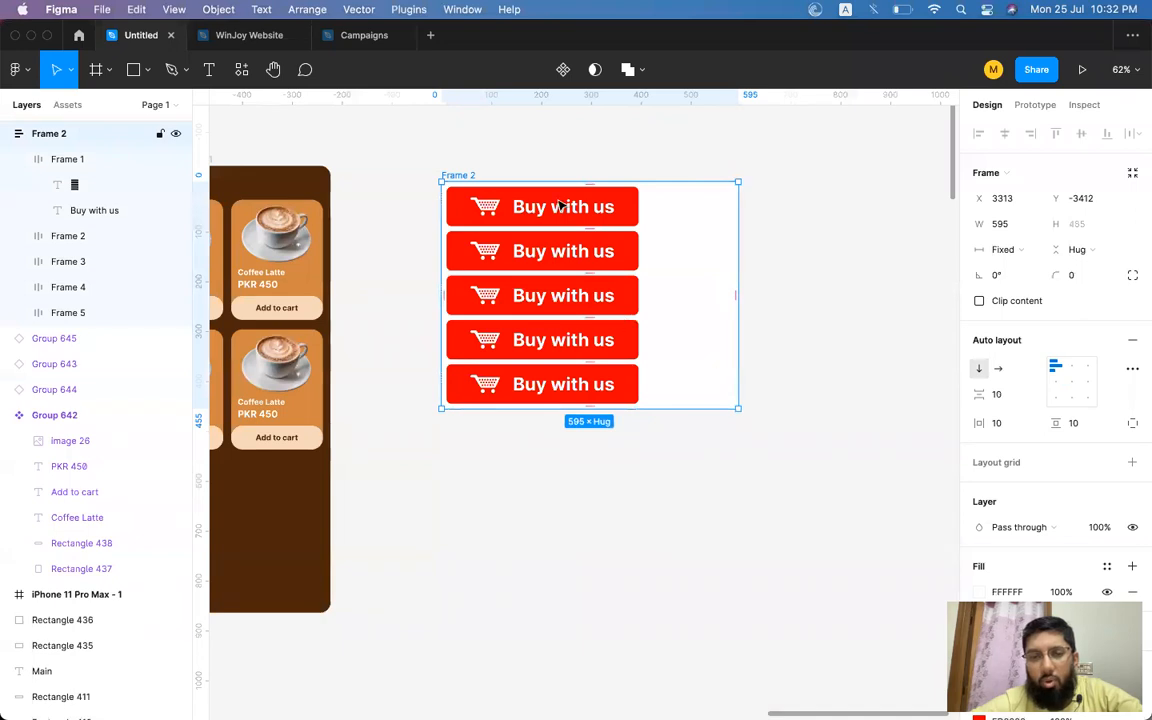
Duplicate the selected button six times inside the container frame.
{"action": "left_click", "coordinate": [548, 304]}
{"action": "key", "text": "super+d"}
{"action": "key", "text": "super+d"}
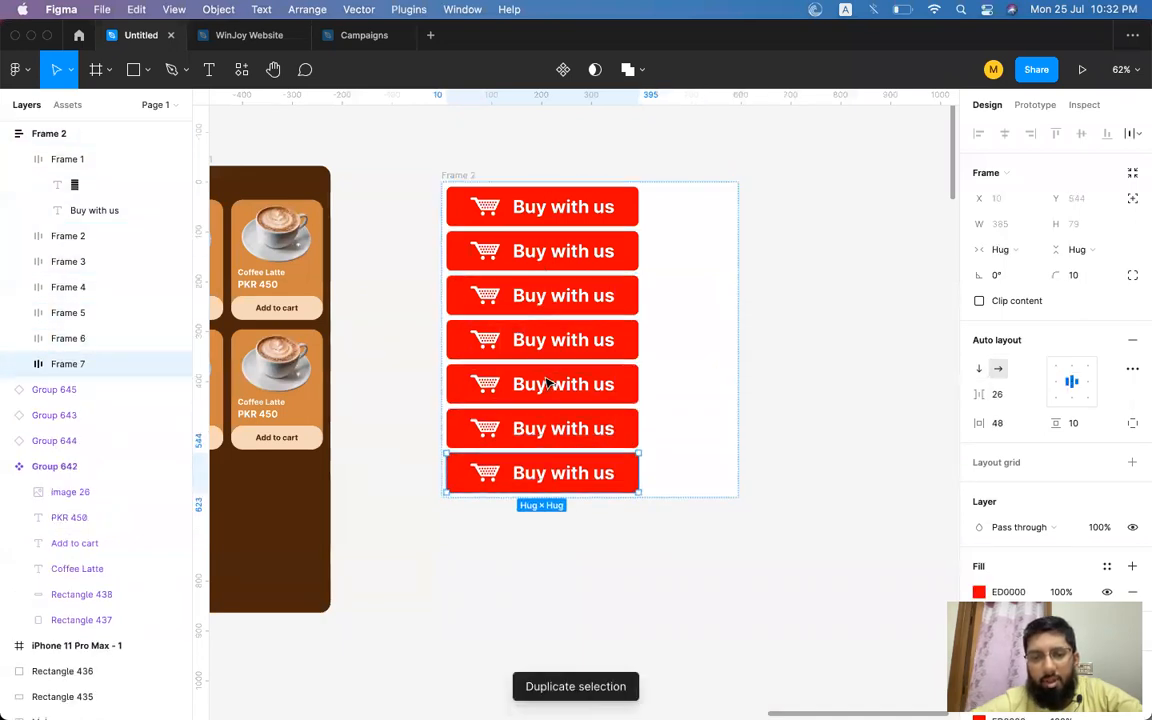
{"action": "key", "text": "super+d"}
{"action": "key", "text": "super+d"}
{"action": "key", "text": "super+d"}
{"action": "key", "text": "super+d"}
{"action": "scroll", "coordinate": [547, 386], "scroll_direction": "down", "scroll_amount": 5}
{"action": "scroll", "coordinate": [547, 386], "scroll_direction": "down", "scroll_amount": 2}
{"action": "scroll", "coordinate": [547, 386], "scroll_direction": "up", "scroll_amount": 5}
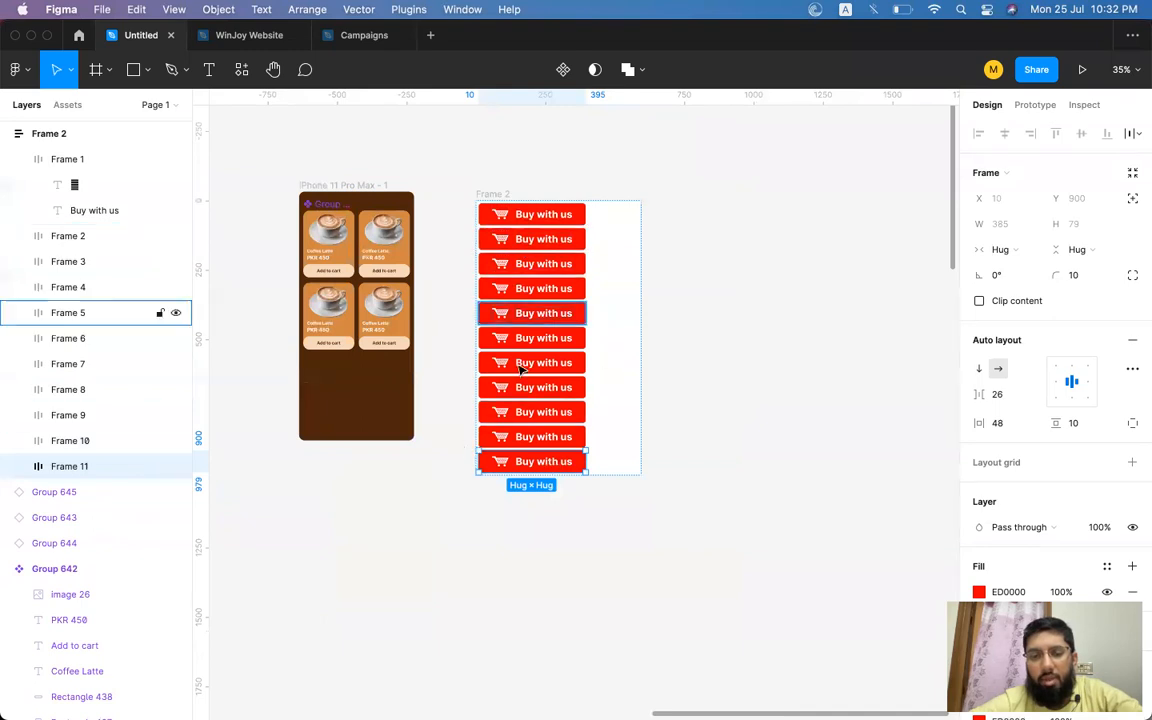
Set the container frame's width to hug contents.
{"action": "left_click", "coordinate": [710, 257]}
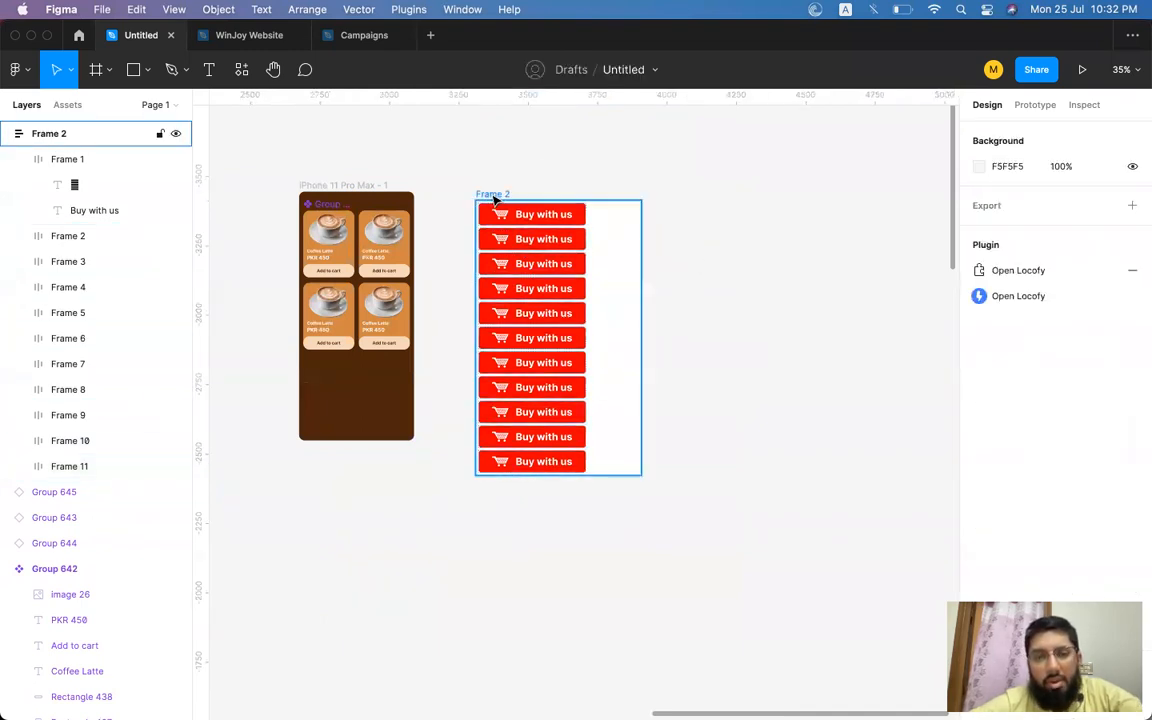
{"action": "left_click", "coordinate": [621, 257]}
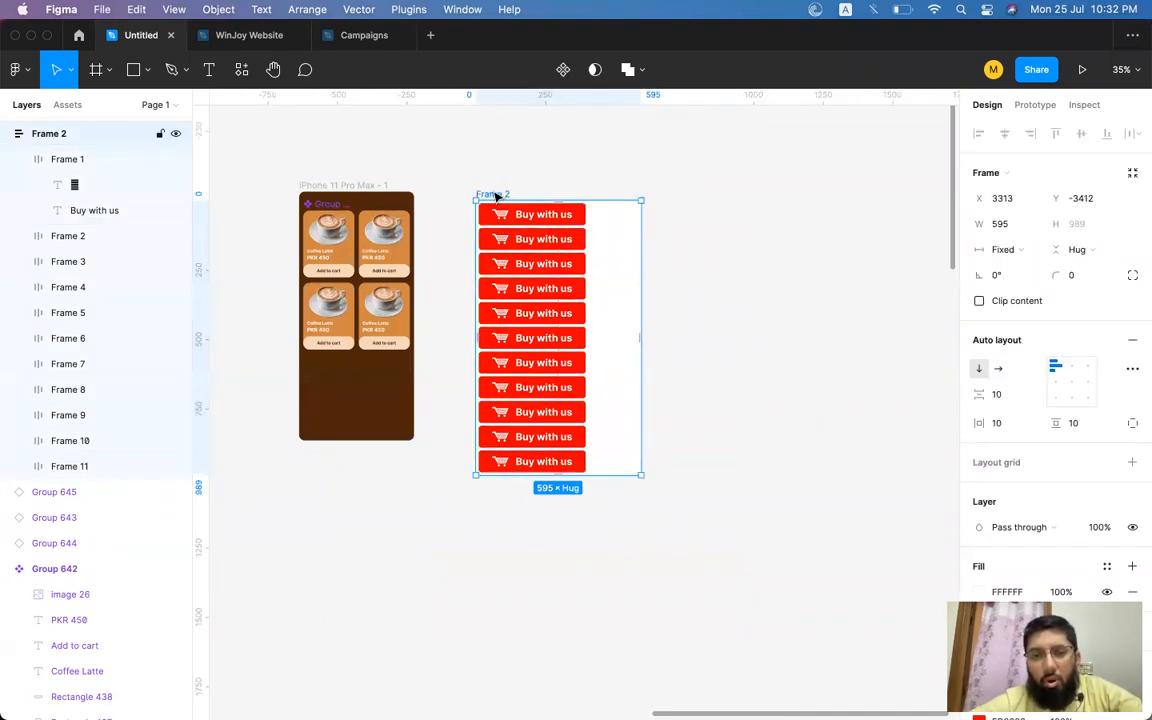
{"action": "left_click", "coordinate": [992, 250]}
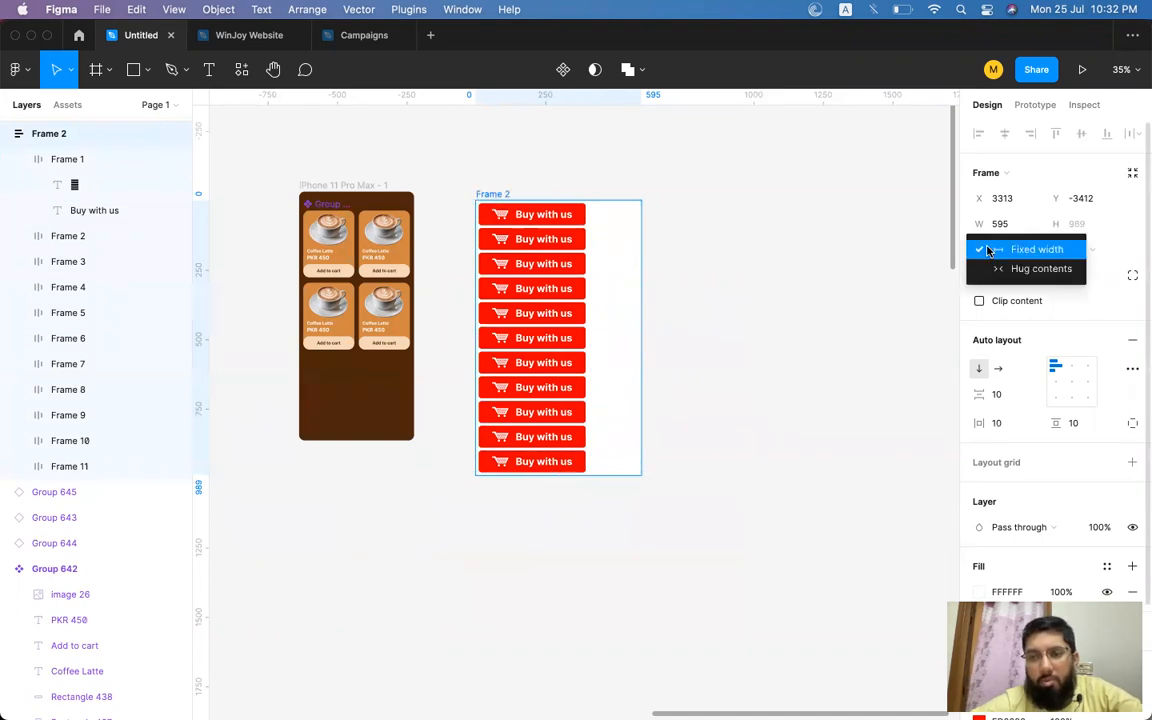
{"action": "left_click", "coordinate": [1034, 270]}
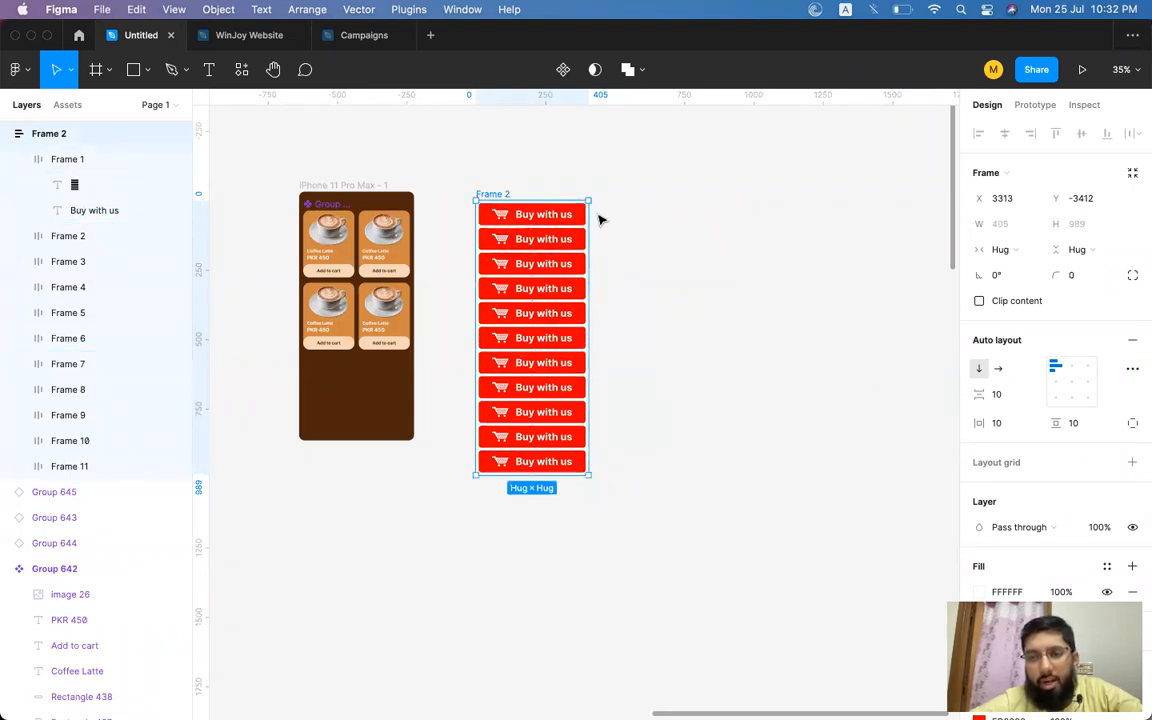
{"action": "left_click_drag", "start_coordinate": [590, 252], "coordinate": [679, 252]}
{"action": "key", "text": "super+z"}
{"action": "left_click", "coordinate": [1090, 252]}
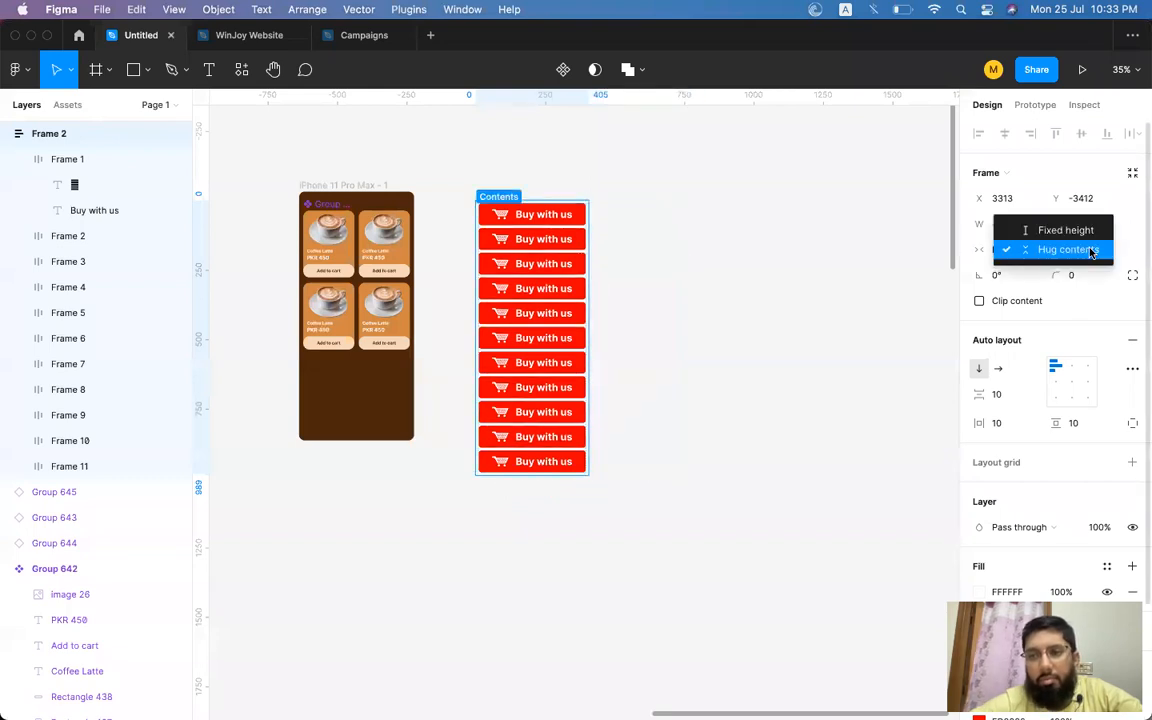
{"action": "left_click", "coordinate": [1062, 230]}
{"action": "left_click_drag", "start_coordinate": [587, 254], "coordinate": [648, 252]}
{"action": "key", "text": "super+z"}
Duplicate the last button three more times in the container.
{"action": "left_click", "coordinate": [570, 465]}
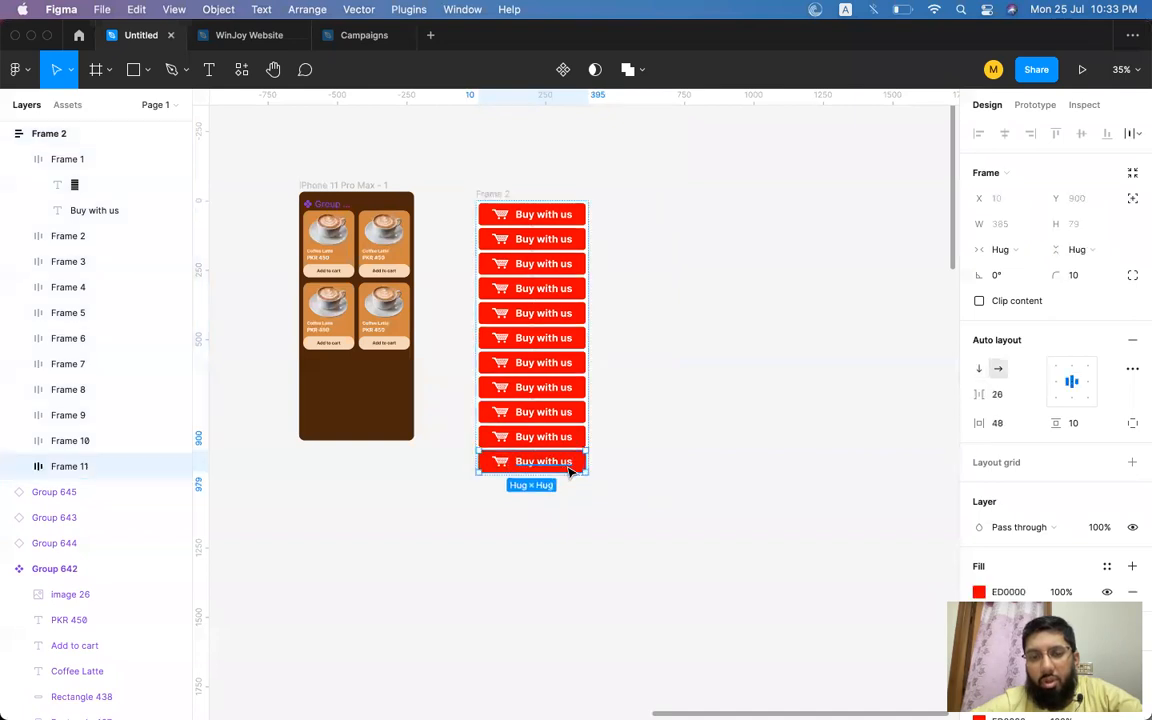
{"action": "key", "text": "super+d"}
{"action": "key", "text": "super+d"}
{"action": "key", "text": "super+d"}
{"action": "key", "text": "super+d"}
{"action": "scroll", "coordinate": [617, 490], "scroll_direction": "up", "scroll_amount": 5}
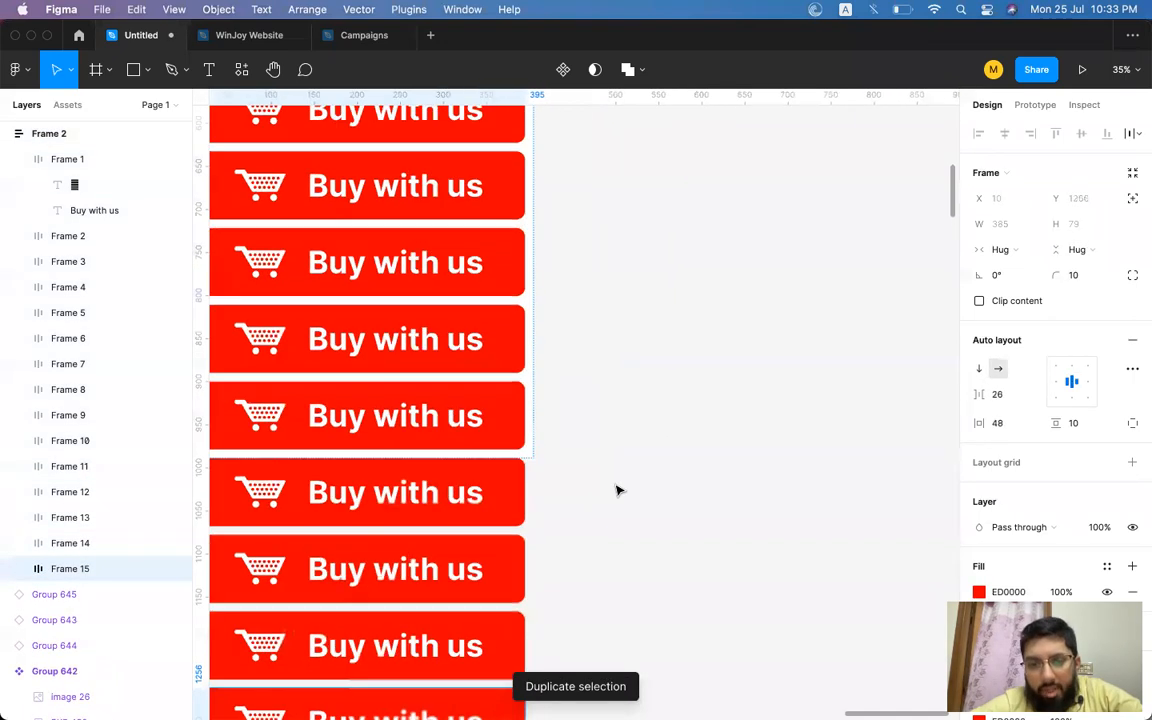
{"action": "scroll", "coordinate": [617, 490], "scroll_direction": "up", "scroll_amount": 3}
{"action": "scroll", "coordinate": [650, 400], "scroll_direction": "down", "scroll_amount": 5}
{"action": "scroll", "coordinate": [650, 400], "scroll_direction": "left", "scroll_amount": 3}
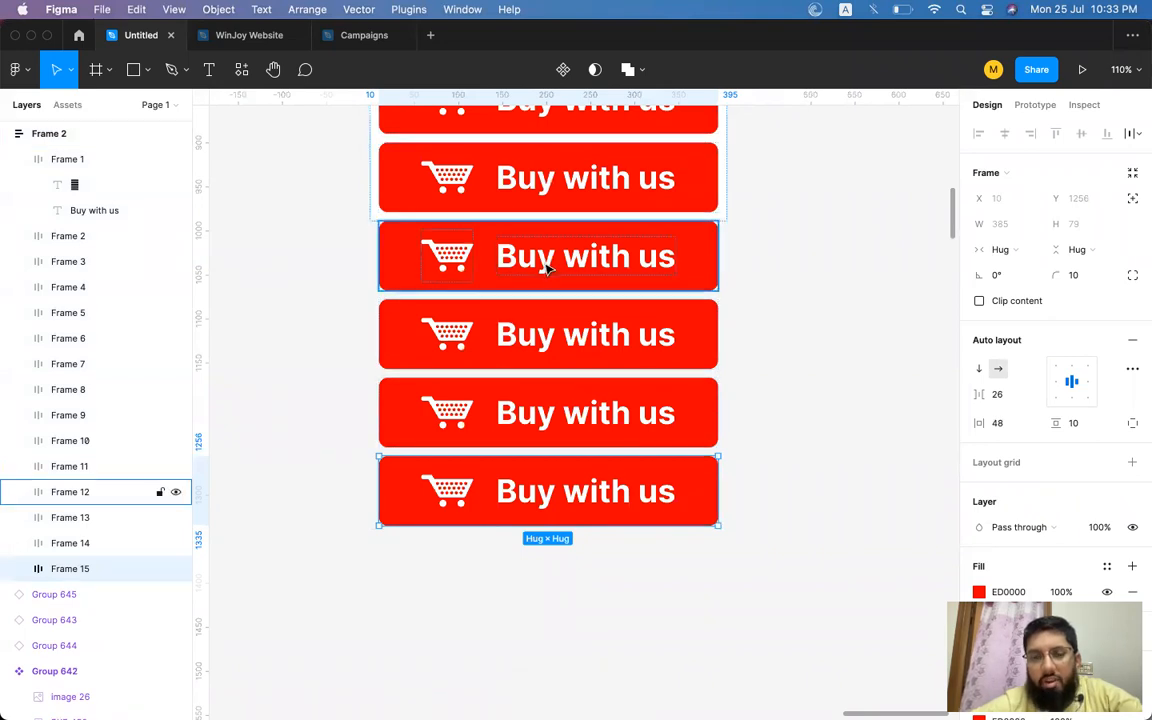
{"action": "scroll", "coordinate": [545, 265], "scroll_direction": "down", "scroll_amount": 6}
{"action": "scroll", "coordinate": [480, 215], "scroll_direction": "up", "scroll_amount": 5}
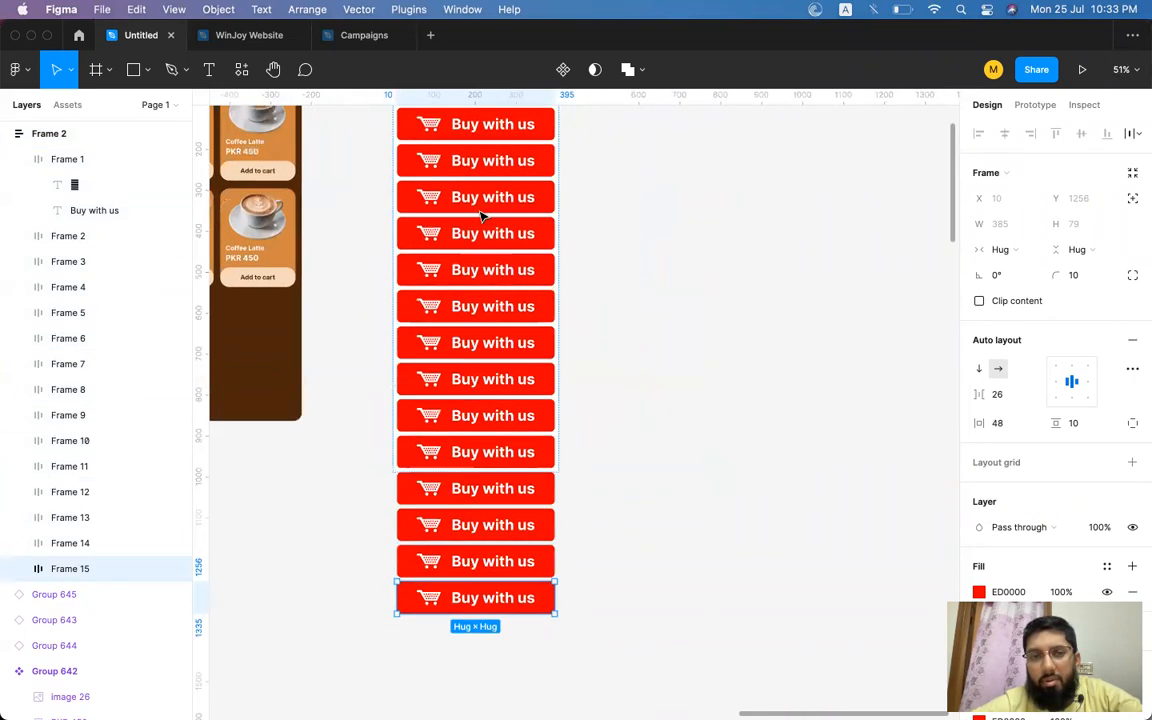
Set the container frame's height to hug contents.
{"action": "left_click", "coordinate": [424, 162]}
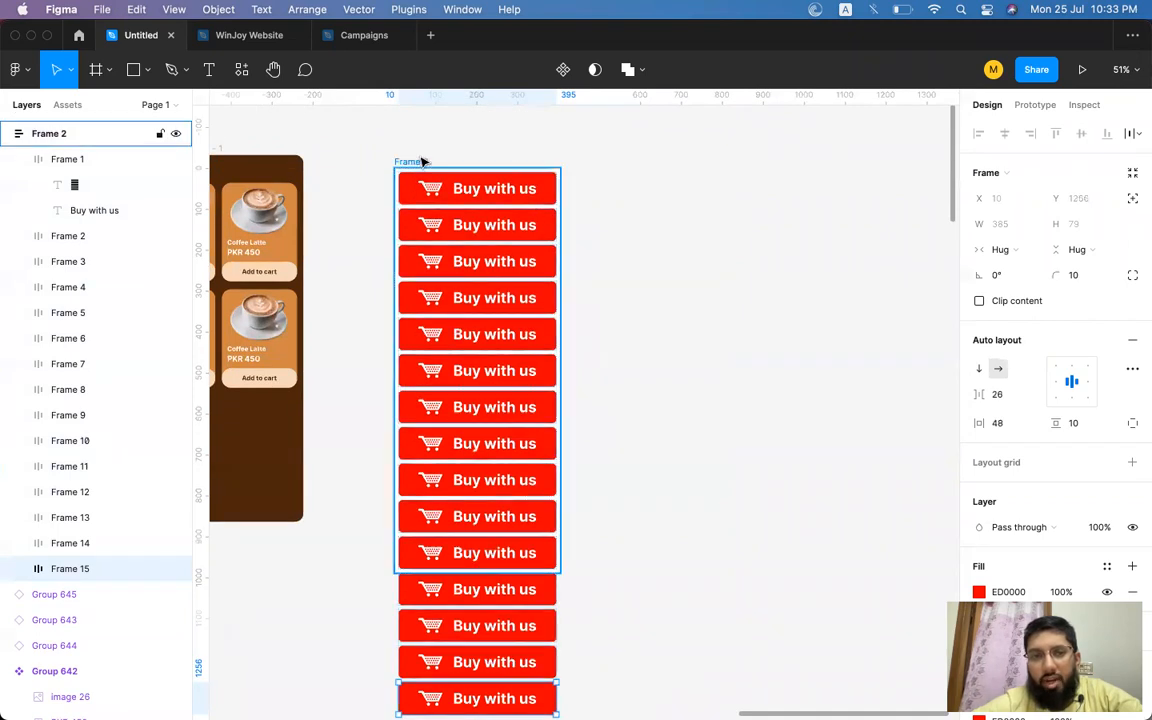
{"action": "left_click", "coordinate": [1080, 250]}
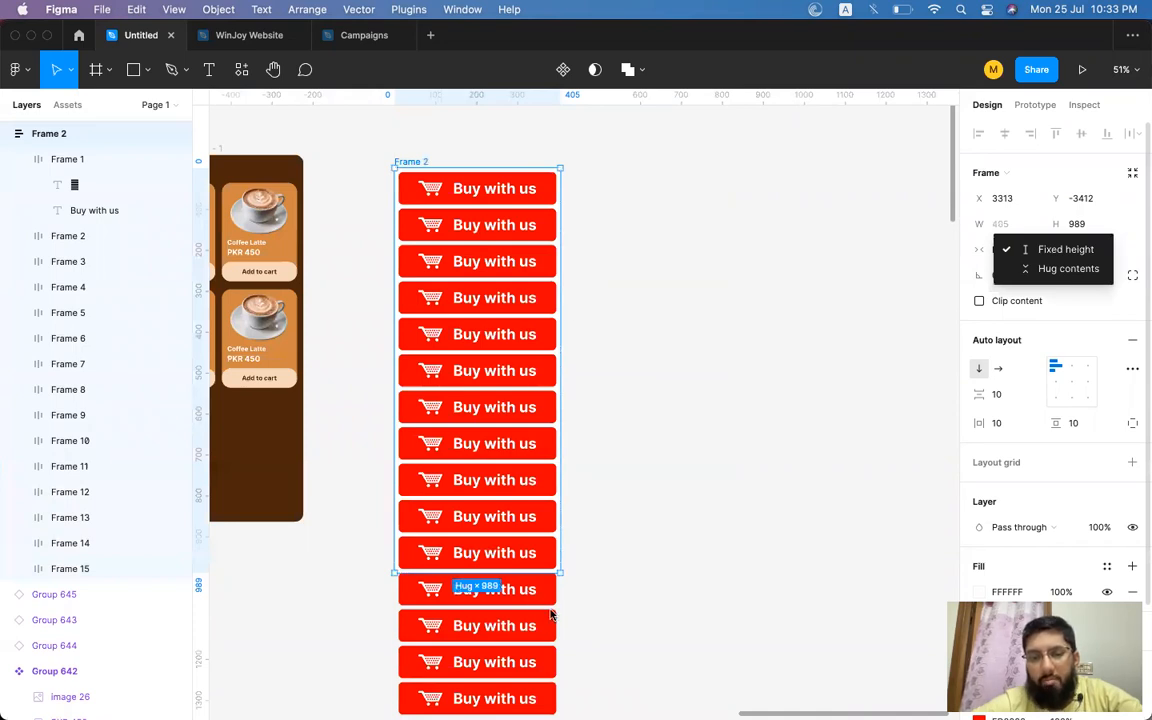
{"action": "left_click", "coordinate": [1063, 270]}
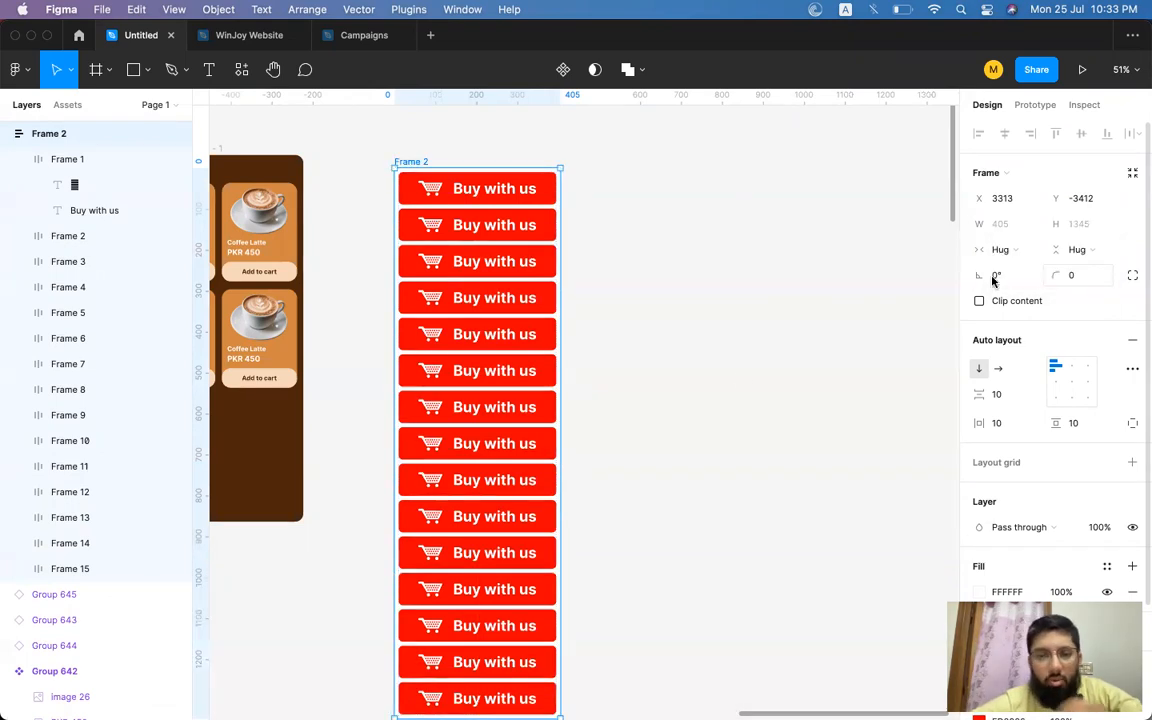
{"action": "scroll", "coordinate": [686, 399], "scroll_direction": "down", "scroll_amount": 6}
{"action": "left_click", "coordinate": [538, 422]}
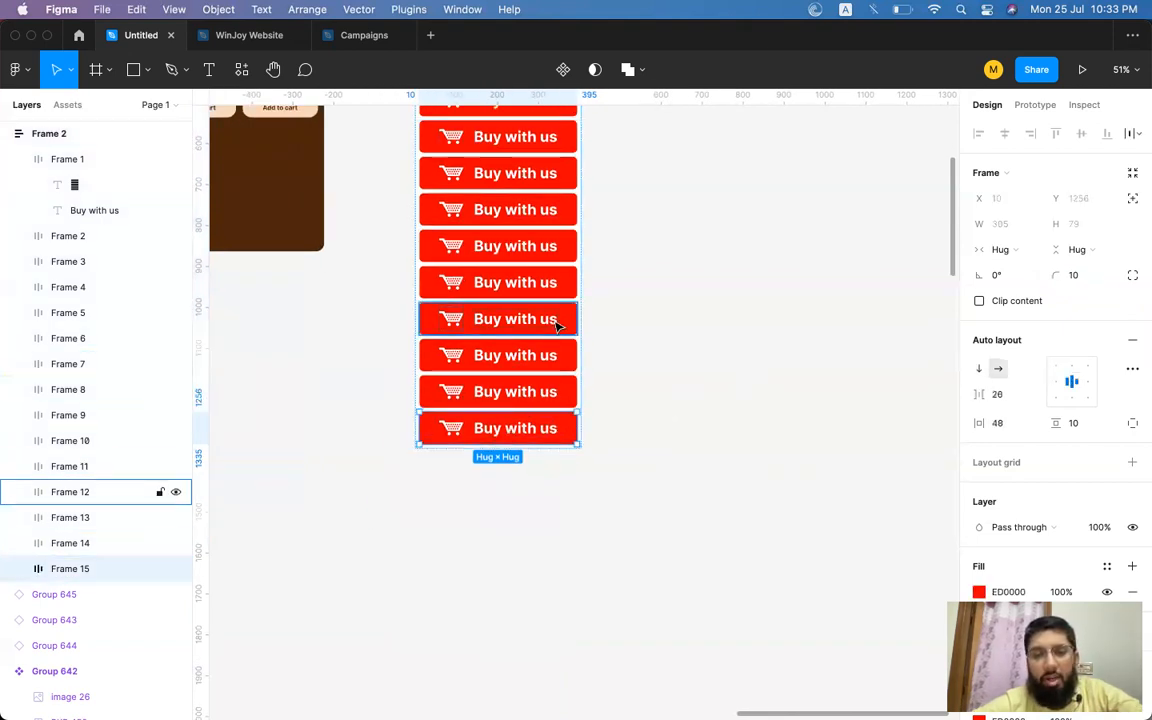
{"action": "scroll", "coordinate": [560, 320], "scroll_direction": "up", "scroll_amount": 5}
{"action": "left_click", "coordinate": [488, 146]}
{"action": "left_click_drag", "start_coordinate": [500, 143], "coordinate": [617, 152]}
{"action": "key", "text": "super+z"}
{"action": "scroll", "coordinate": [488, 146], "scroll_direction": "left", "scroll_amount": 3}
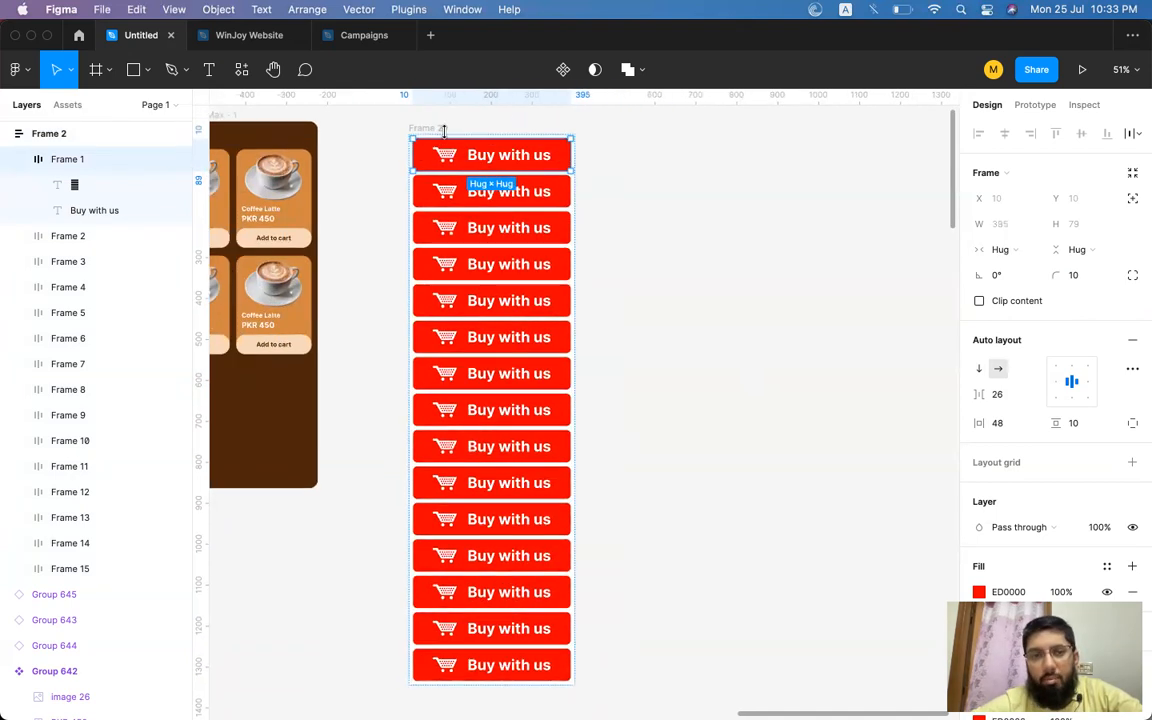
Widen the first button in the container to 603 px.
{"action": "left_click", "coordinate": [432, 128]}
{"action": "left_click_drag", "start_coordinate": [572, 180], "coordinate": [663, 177]}
{"action": "key", "text": "super+z"}
{"action": "left_click", "coordinate": [566, 155]}
{"action": "left_click_drag", "start_coordinate": [577, 156], "coordinate": [661, 154]}
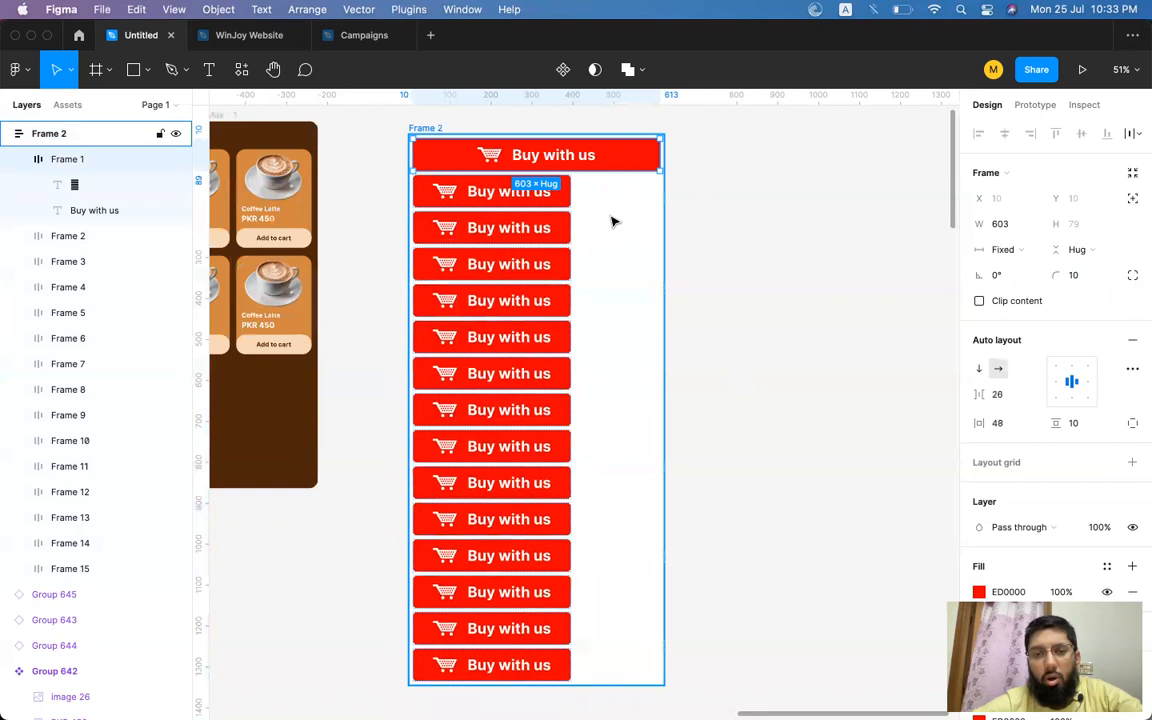
Delete four of the narrow buttons below the wide first button.
{"action": "left_click", "coordinate": [540, 188]}
{"action": "left_click", "coordinate": [548, 297], "text": "shift"}
{"action": "left_click", "coordinate": [553, 334], "text": "shift"}
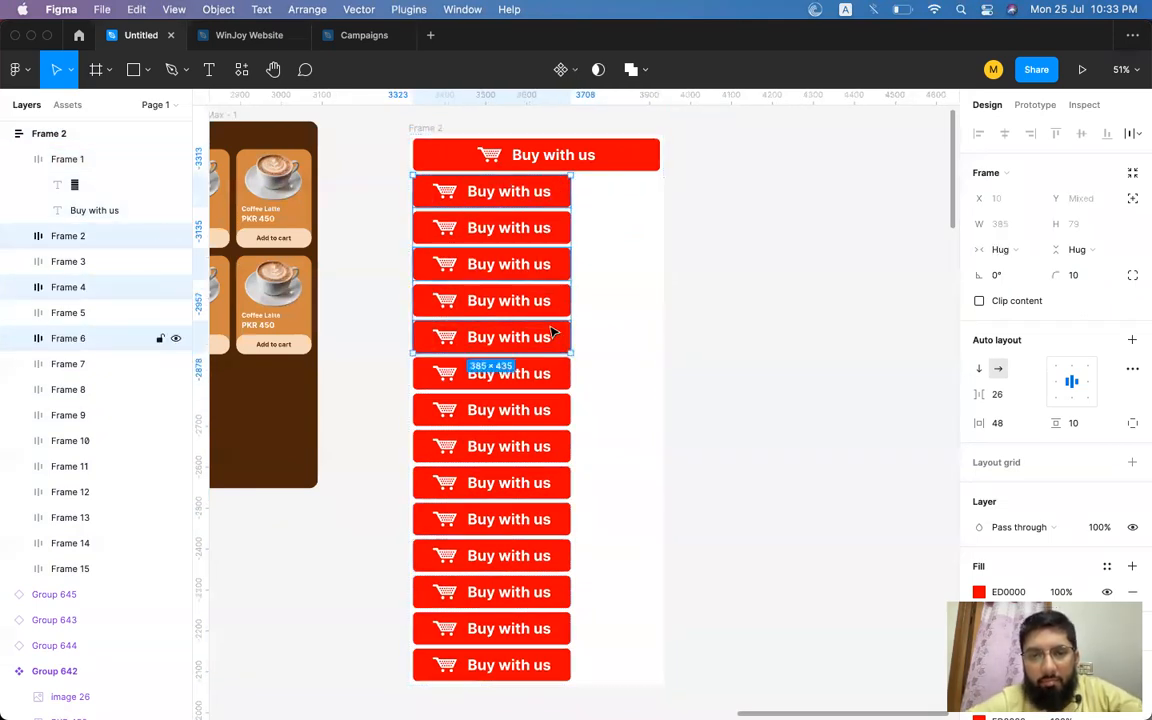
{"action": "left_click", "coordinate": [548, 230], "text": "shift"}
{"action": "key", "text": "Delete"}
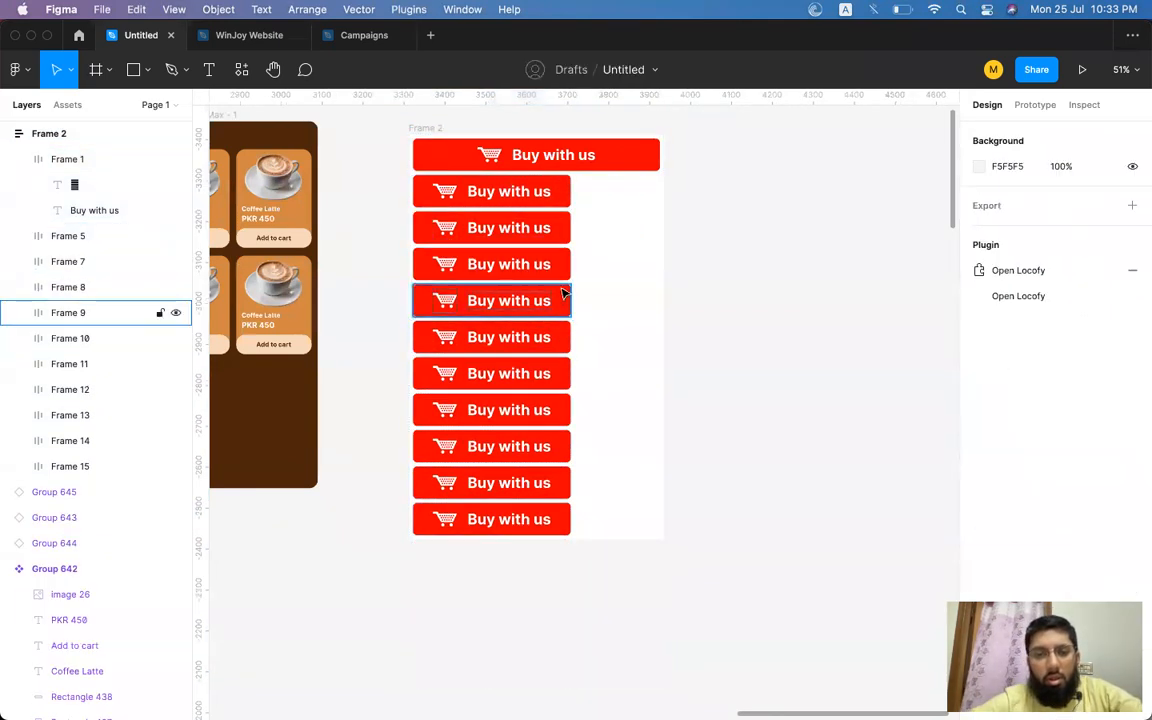
Delete all remaining narrow buttons, keeping only the wide first button.
{"action": "left_click_drag", "start_coordinate": [603, 199], "coordinate": [489, 447]}
{"action": "key", "text": "super+z"}
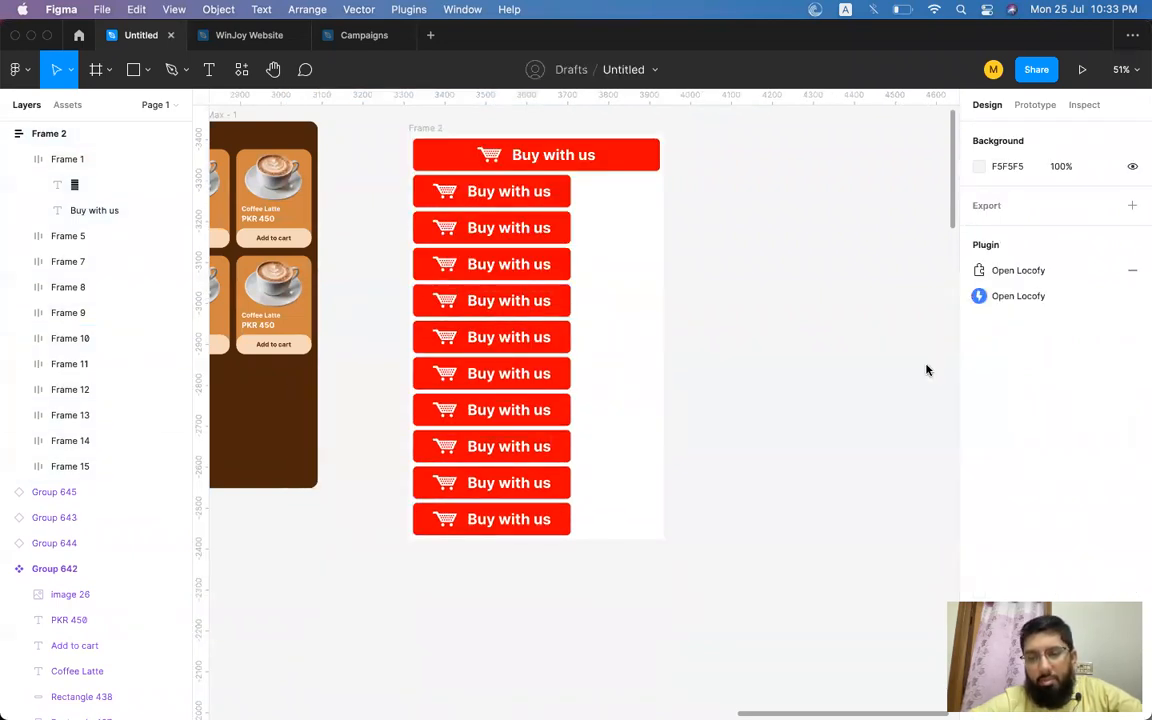
{"action": "left_click_drag", "start_coordinate": [546, 540], "coordinate": [546, 208]}
{"action": "key", "text": "Delete"}
{"action": "left_click", "coordinate": [546, 205]}
{"action": "key", "text": "Delete"}
Duplicate the wide button to stack eight wide buttons in the container.
{"action": "left_click", "coordinate": [590, 168]}
{"action": "key", "text": "super+d"}
{"action": "key", "text": "super+d"}
{"action": "key", "text": "super+d"}
{"action": "key", "text": "super+d"}
{"action": "key", "text": "super+d"}
{"action": "key", "text": "super+d"}
{"action": "key", "text": "super+d"}
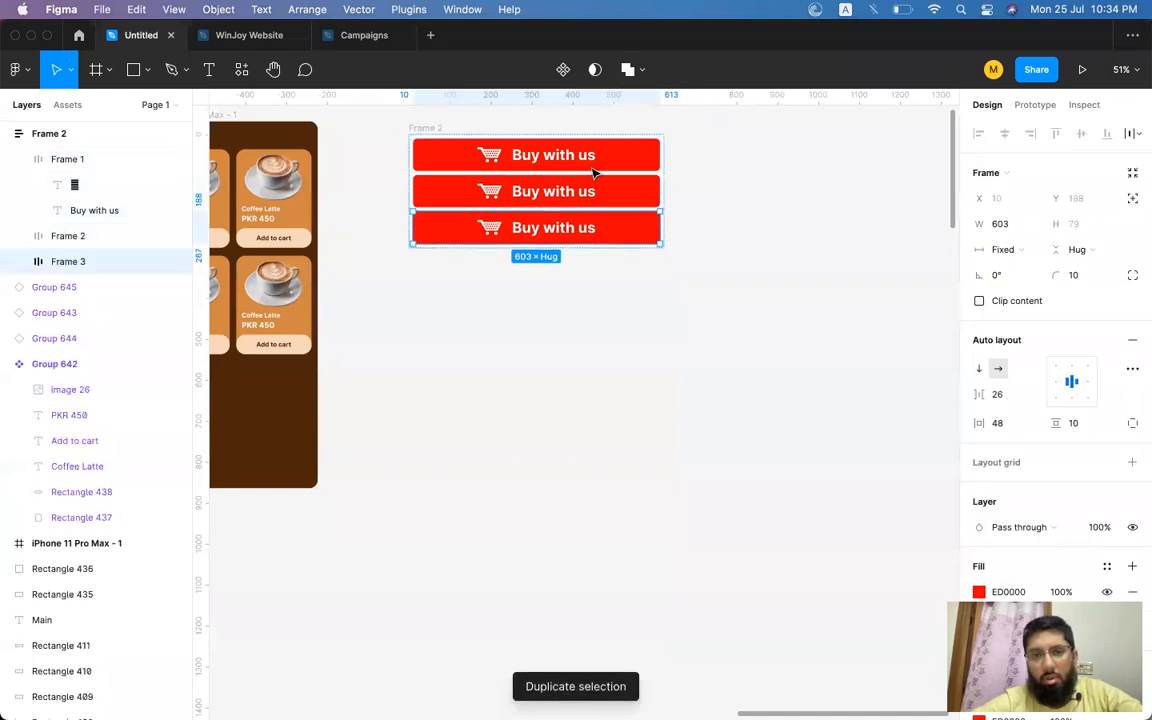
{"action": "left_click", "coordinate": [739, 310]}
{"action": "scroll", "coordinate": [739, 310], "scroll_direction": "down", "scroll_amount": 3}
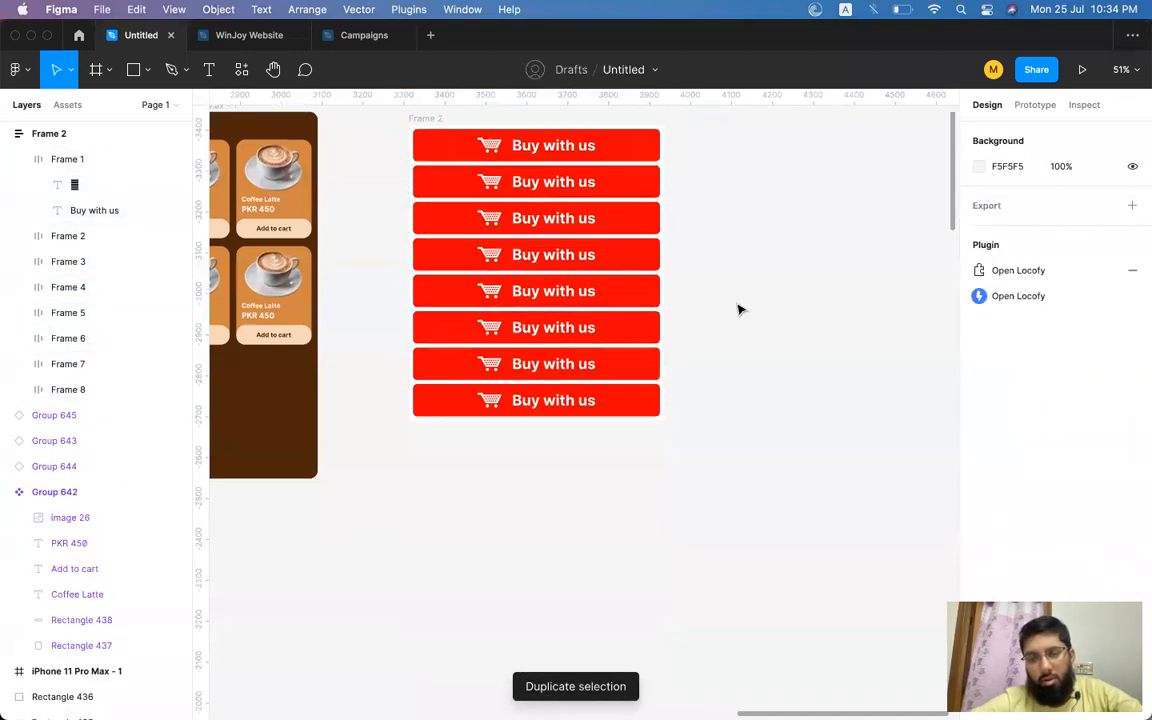
{"action": "scroll", "coordinate": [663, 371], "scroll_direction": "up", "scroll_amount": 3}
{"action": "scroll", "coordinate": [663, 371], "scroll_direction": "left", "scroll_amount": 3}
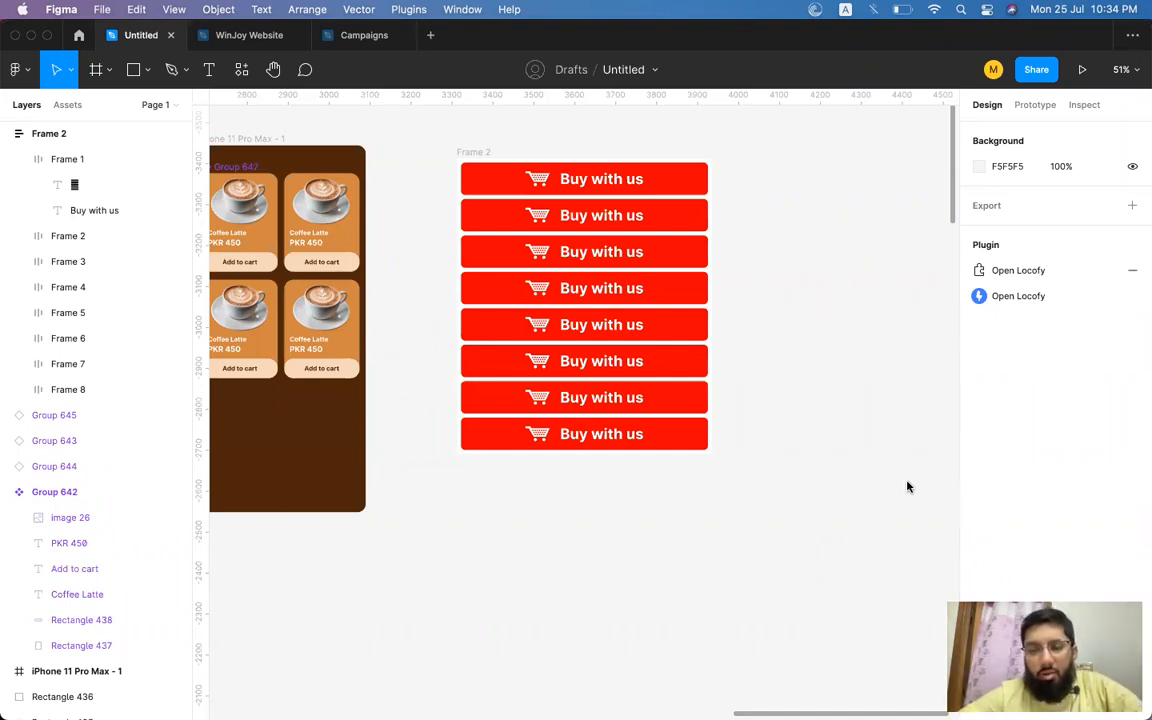
{"action": "scroll", "coordinate": [733, 525], "scroll_direction": "right", "scroll_amount": 5}
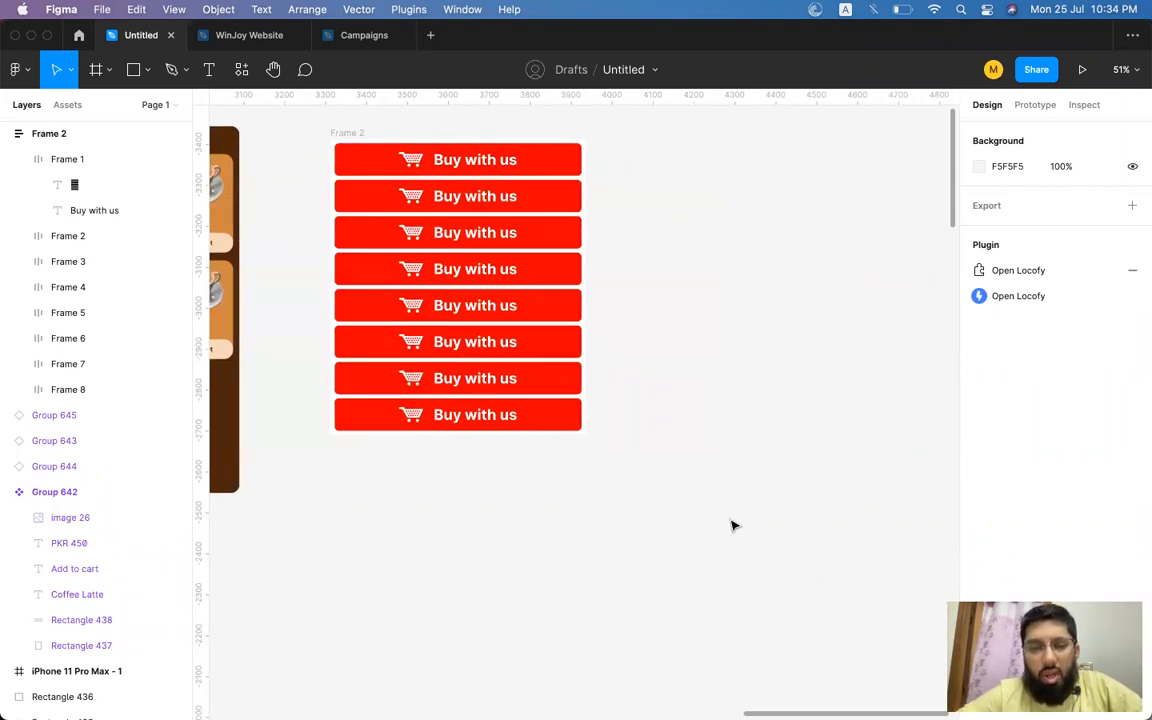
Switch to Chrome and download the IcoFont icon pack from the IcoFont tab.
{"action": "key", "text": "super+Tab"}
{"action": "left_click", "coordinate": [122, 358]}
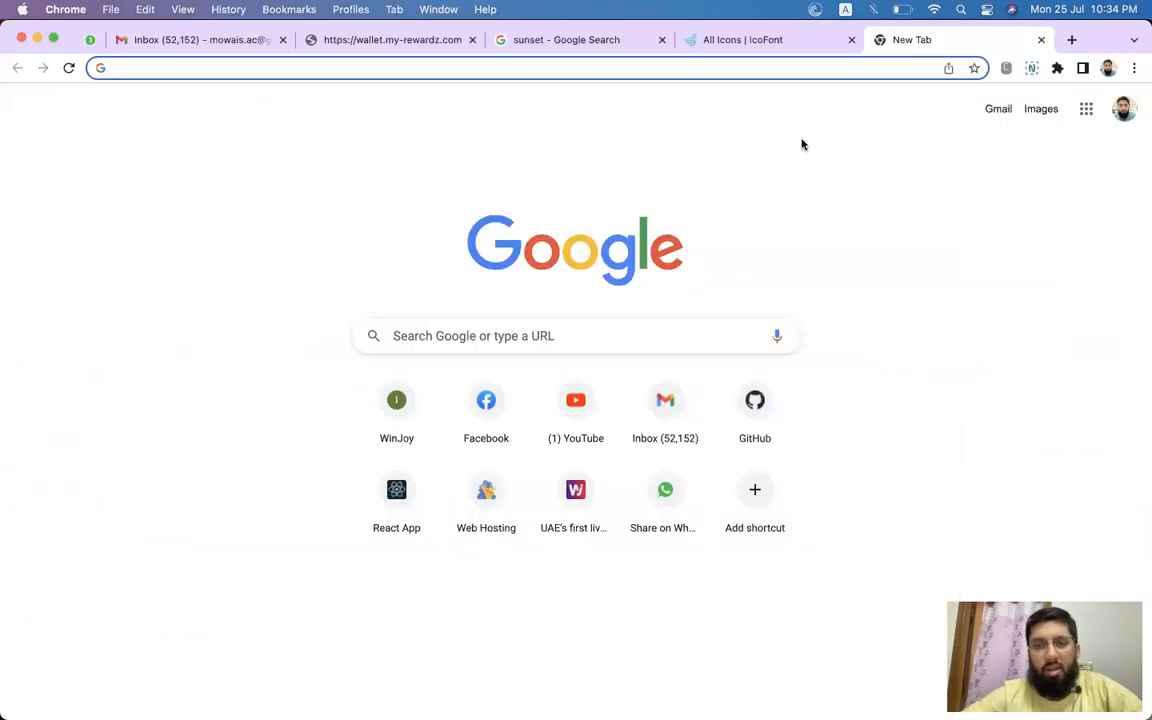
{"action": "left_click", "coordinate": [745, 40]}
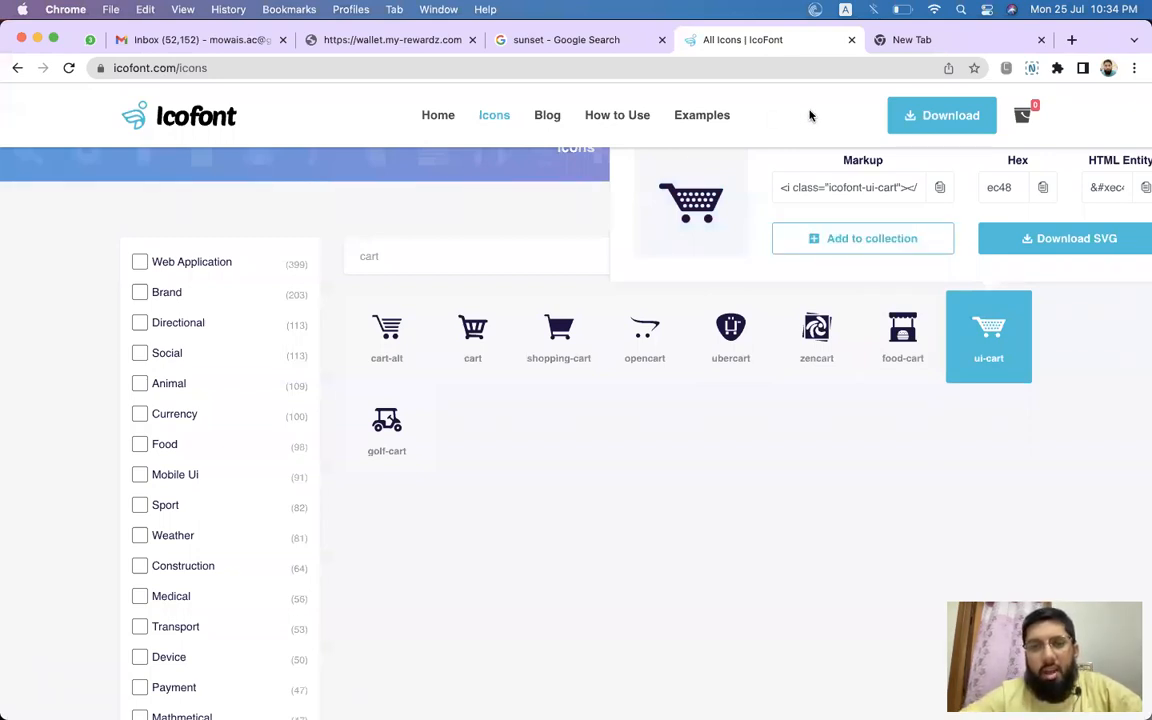
{"action": "left_click", "coordinate": [940, 118]}
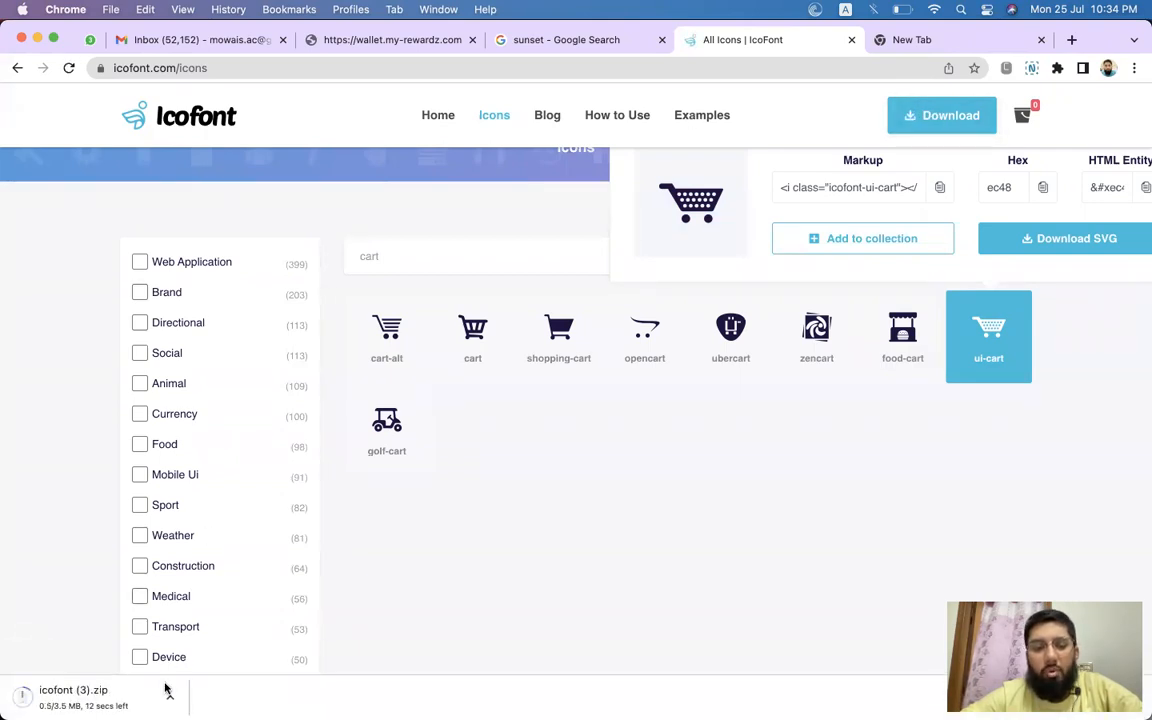
{"action": "left_click", "coordinate": [87, 700]}
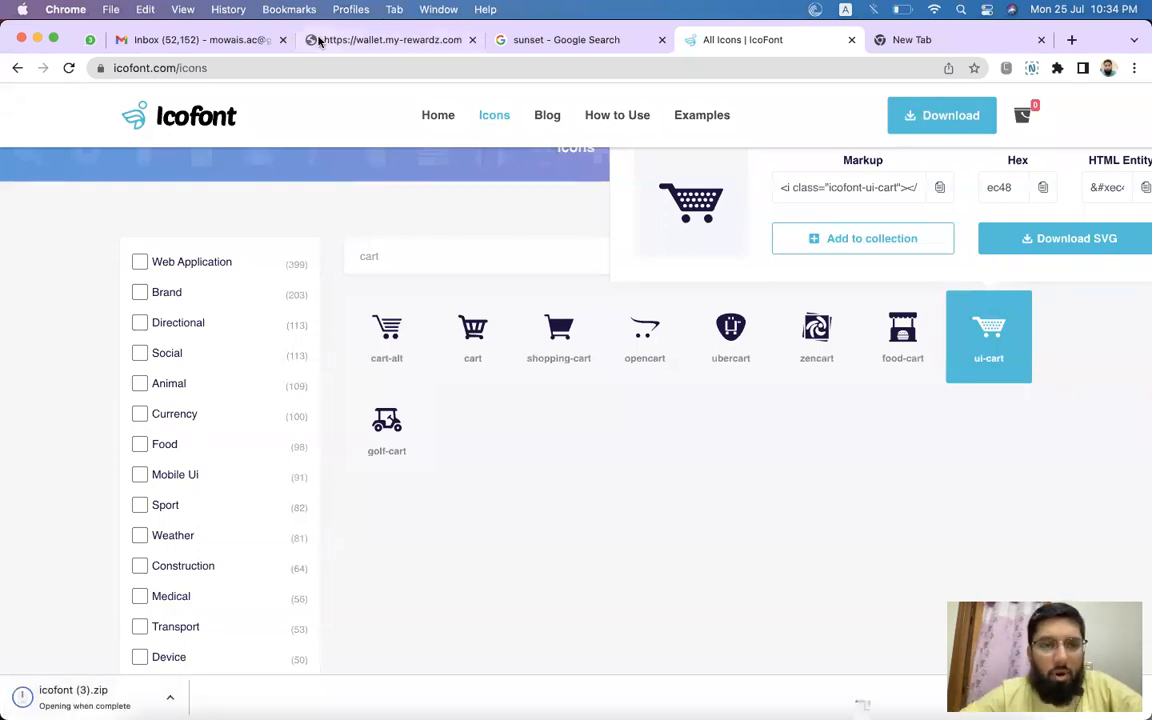
Search Google for font awesome in the new tab.
{"action": "left_click", "coordinate": [953, 44]}
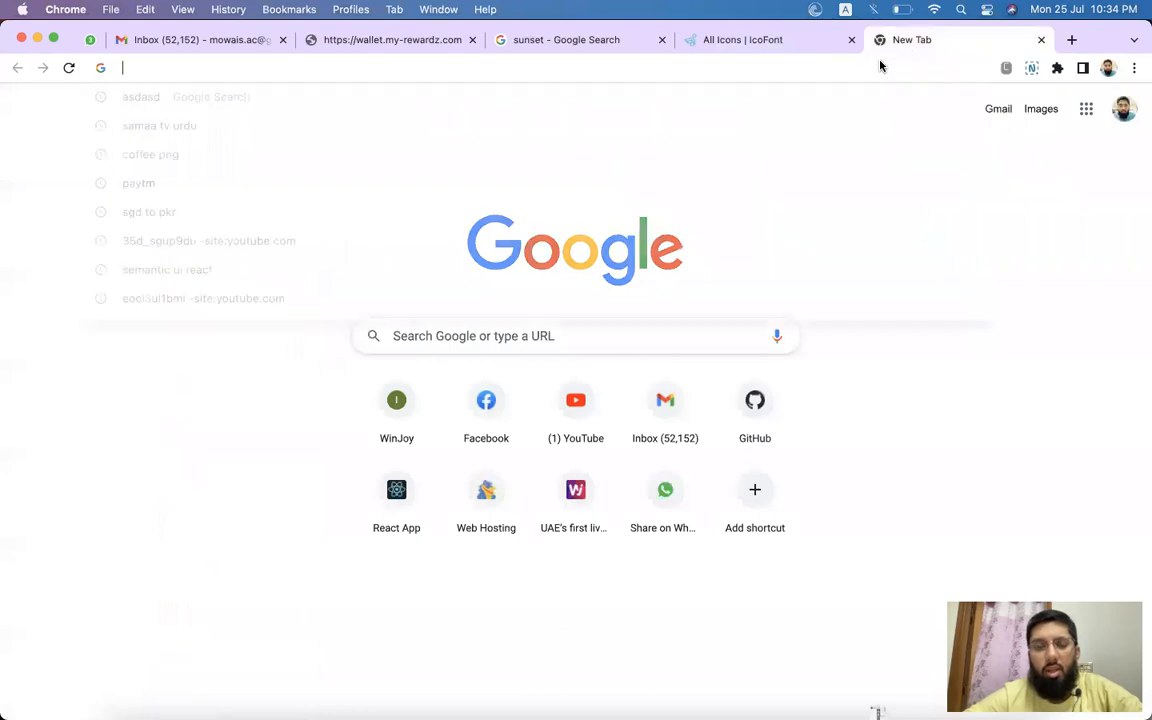
{"action": "left_click", "coordinate": [365, 121]}
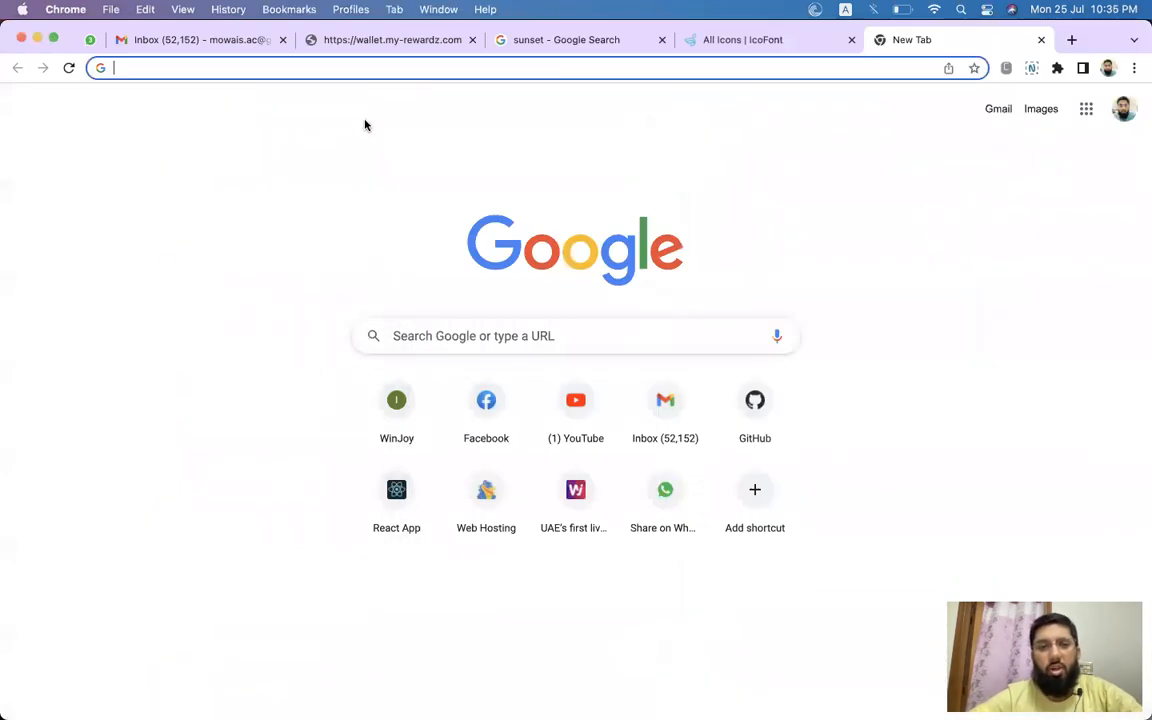
{"action": "type", "text": "font aweso"}
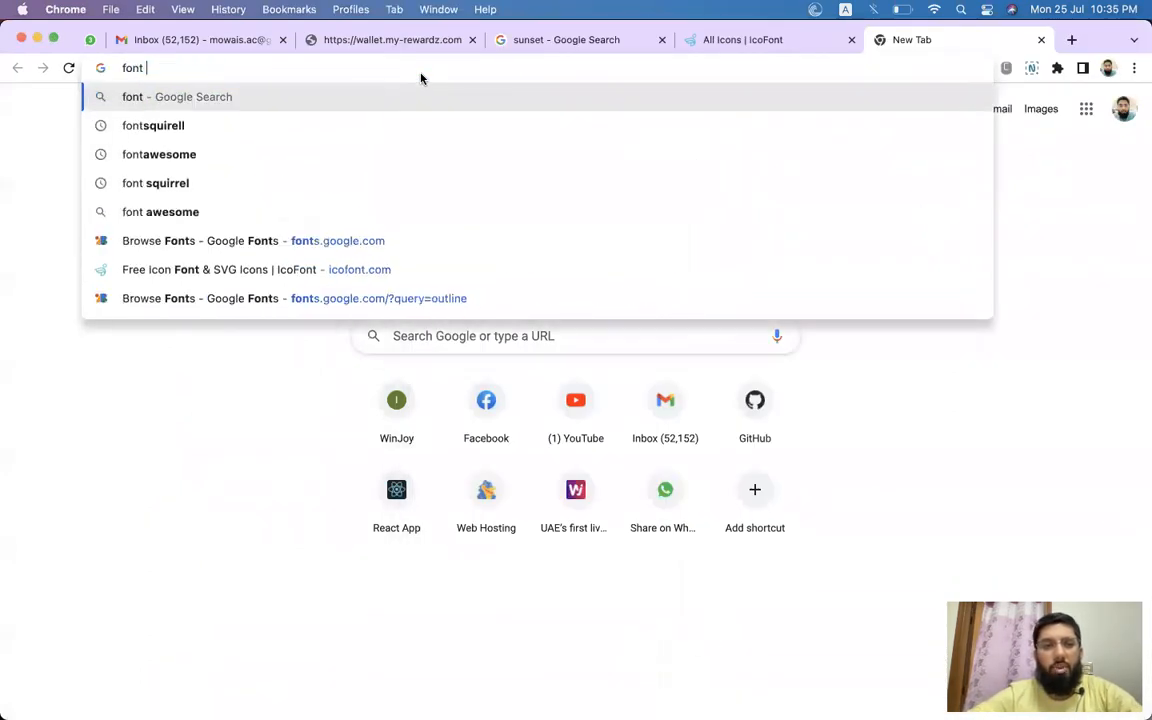
{"action": "key", "text": "Return"}
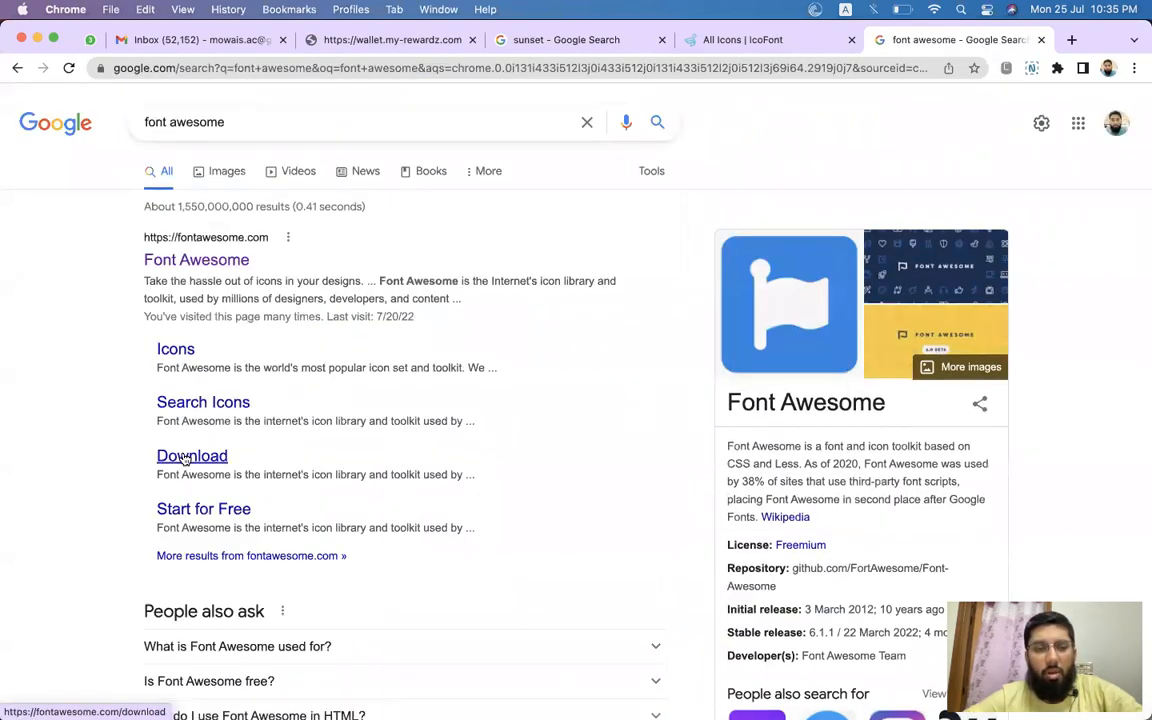
Open the Font Awesome download page and download the Free For Desktop package.
{"action": "left_click", "coordinate": [172, 457]}
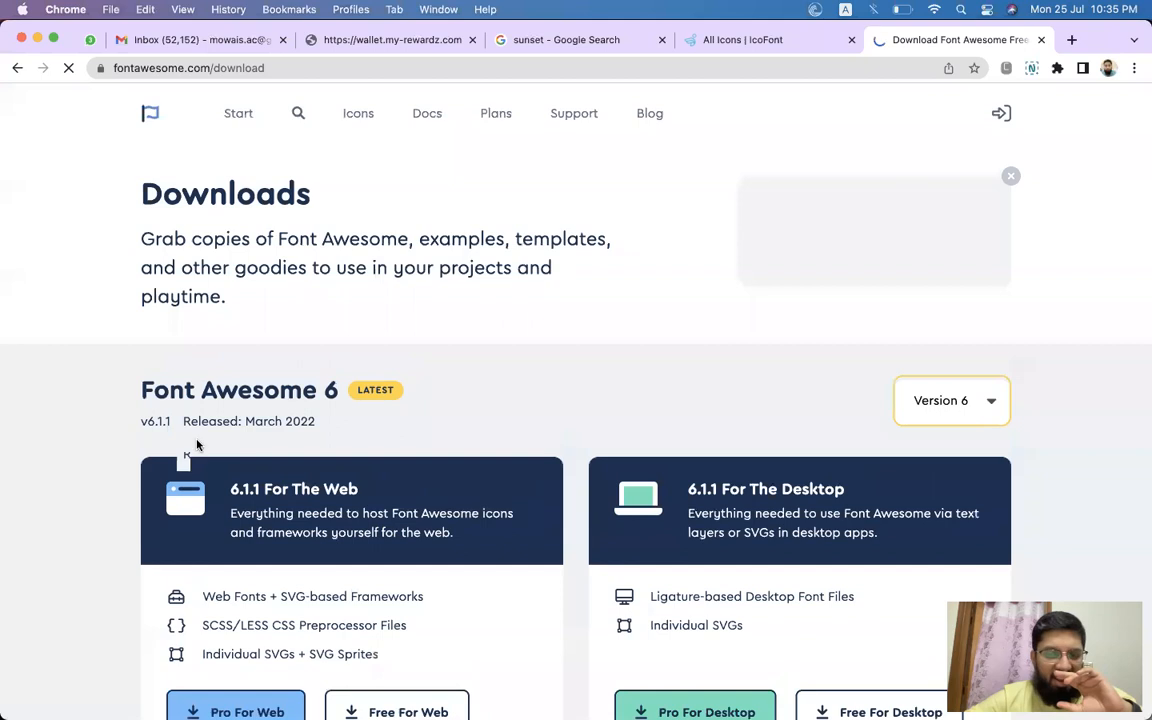
{"action": "scroll", "coordinate": [612, 368], "scroll_direction": "down", "scroll_amount": 5}
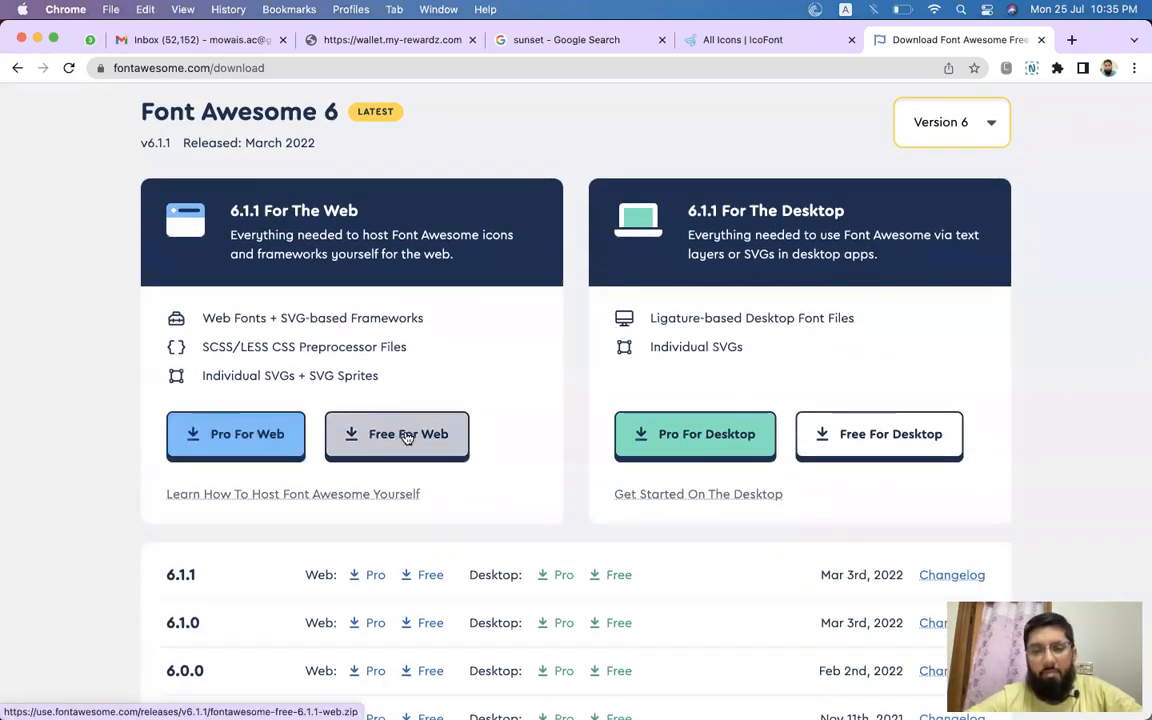
{"action": "scroll", "coordinate": [865, 435], "scroll_direction": "down", "scroll_amount": 3}
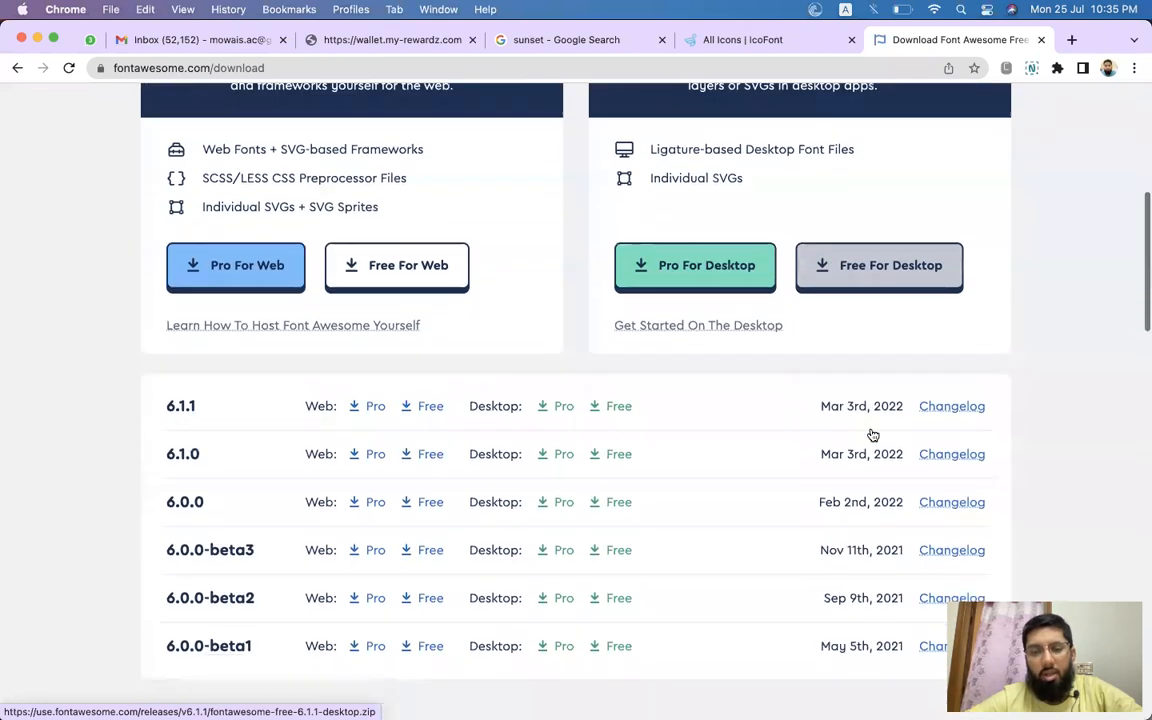
{"action": "scroll", "coordinate": [604, 224], "scroll_direction": "up", "scroll_amount": 3}
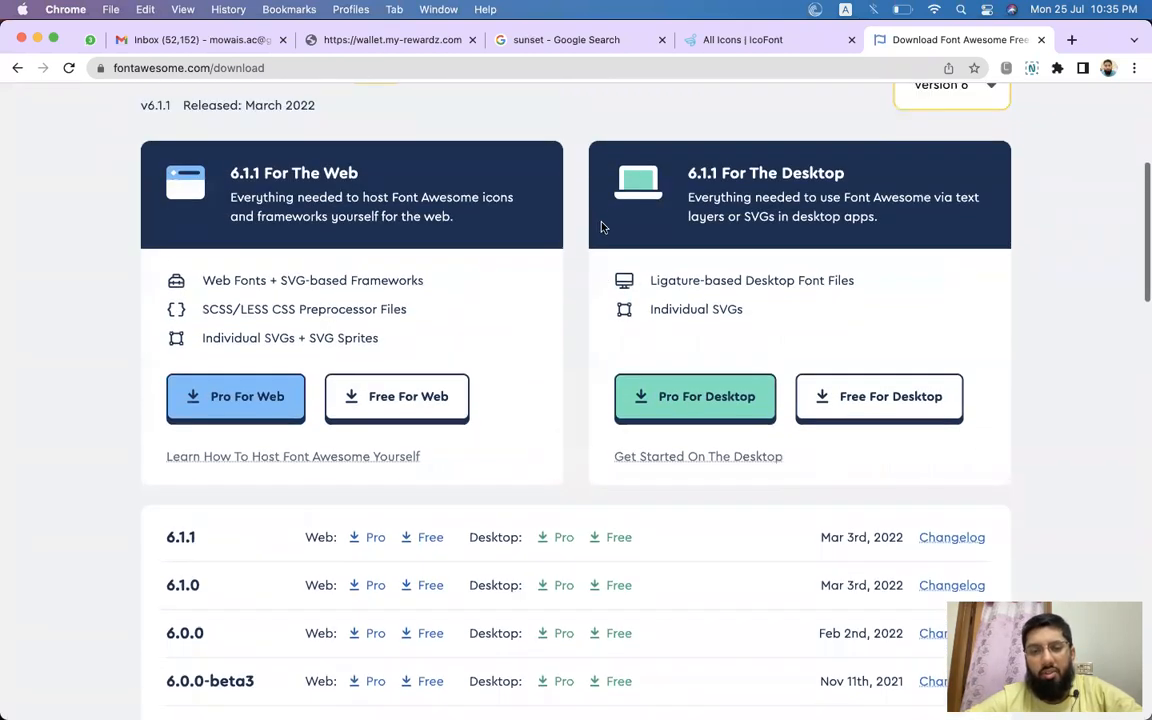
{"action": "left_click", "coordinate": [880, 398]}
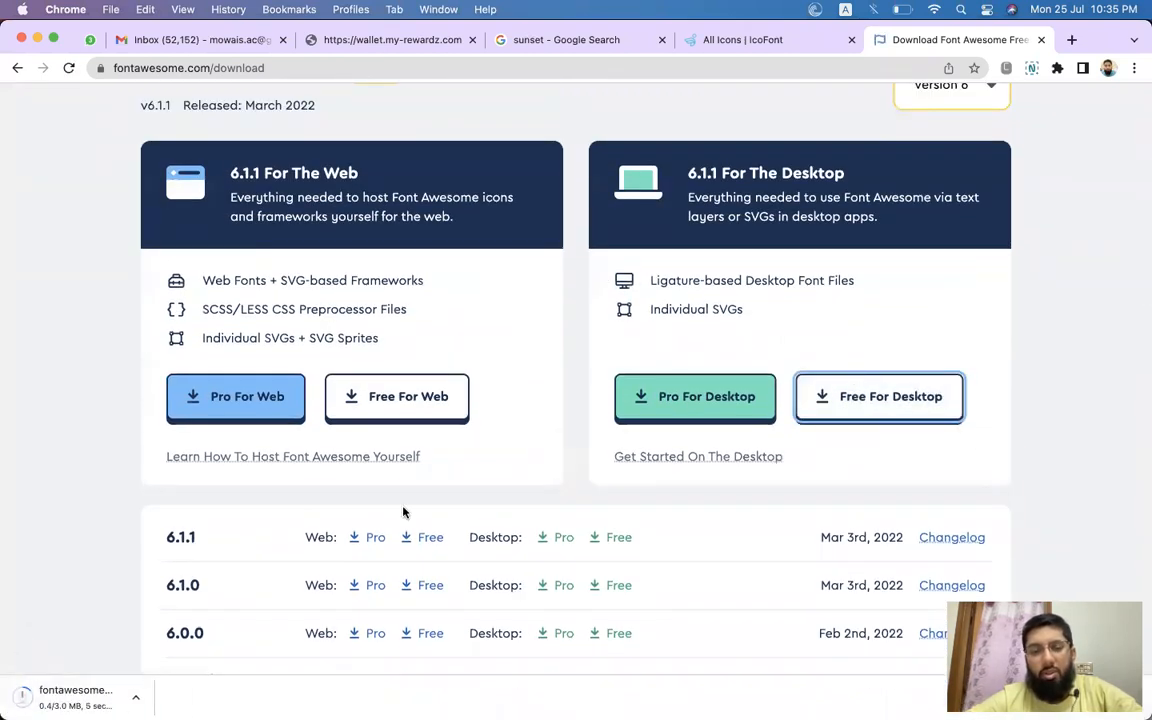
Browse the downloaded Font Awesome and IcoFont folders in Finder to inspect their font files.
{"action": "left_click", "coordinate": [96, 703]}
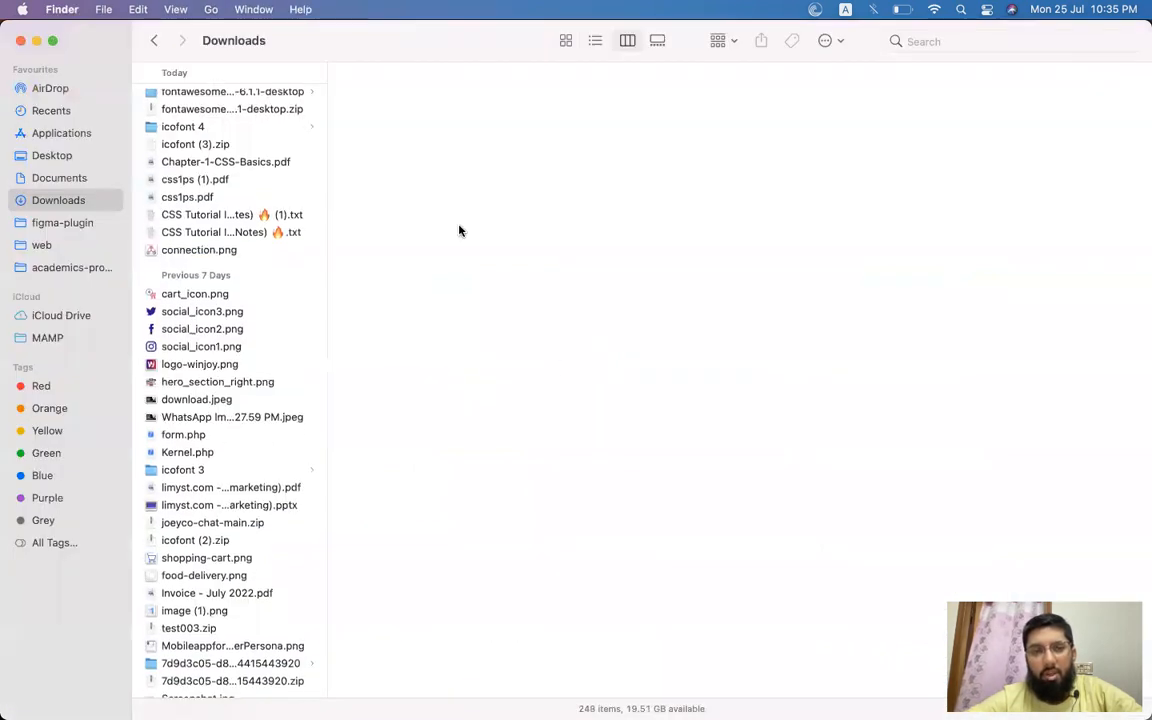
{"action": "left_click", "coordinate": [386, 134]}
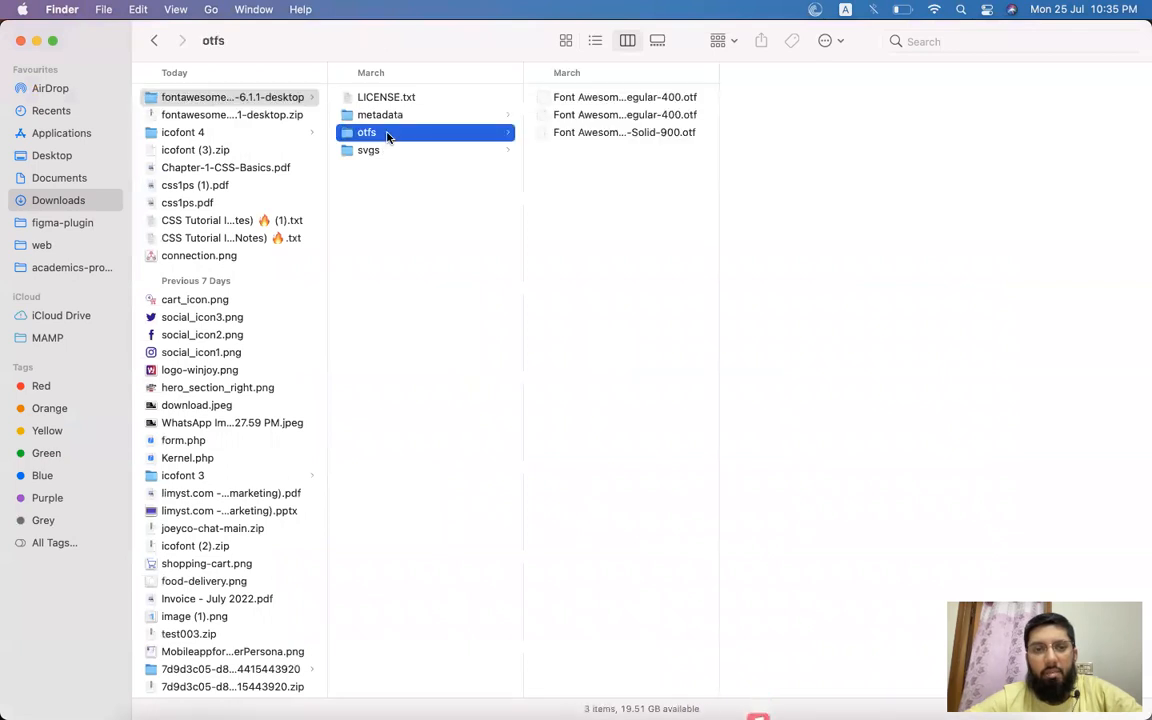
{"action": "left_click", "coordinate": [499, 118]}
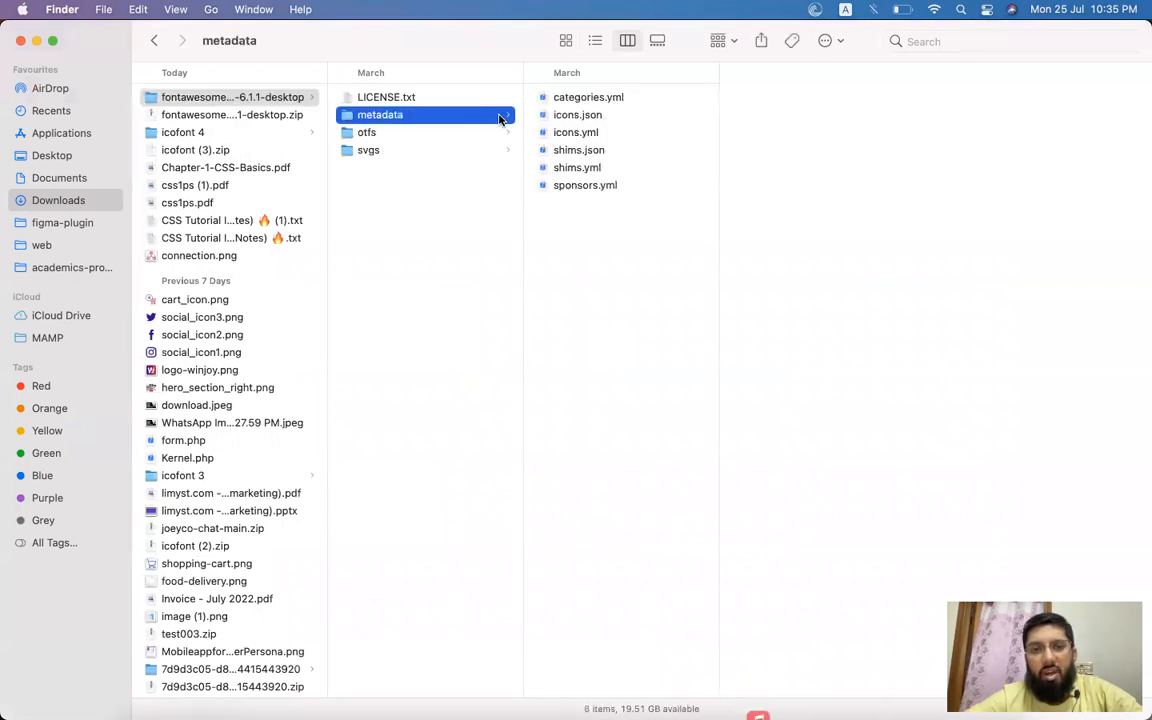
{"action": "left_click", "coordinate": [580, 114]}
{"action": "left_click", "coordinate": [440, 152]}
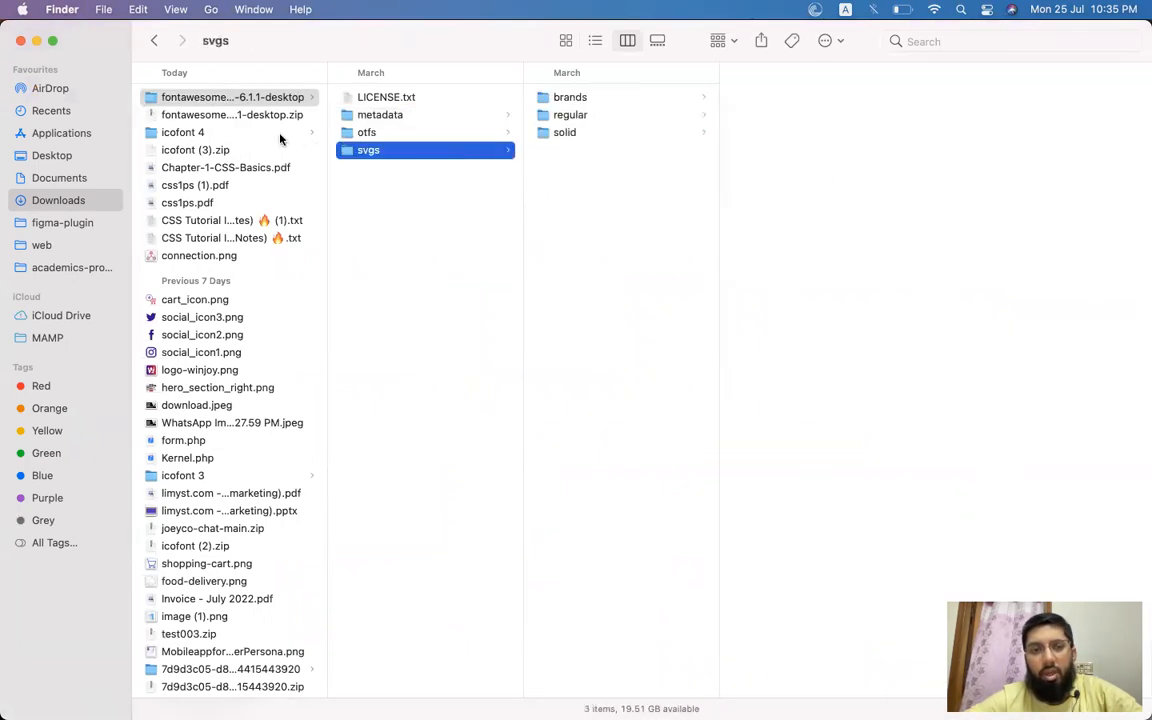
{"action": "left_click", "coordinate": [234, 131]}
{"action": "left_click", "coordinate": [375, 97]}
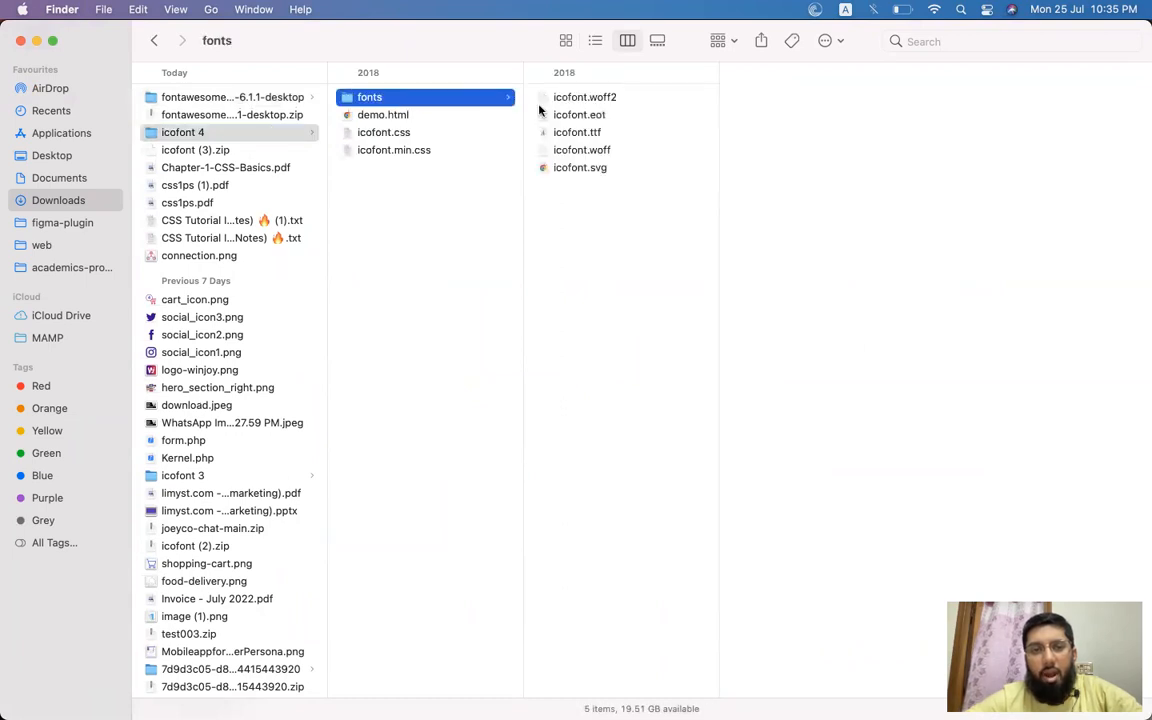
{"action": "left_click", "coordinate": [565, 132]}
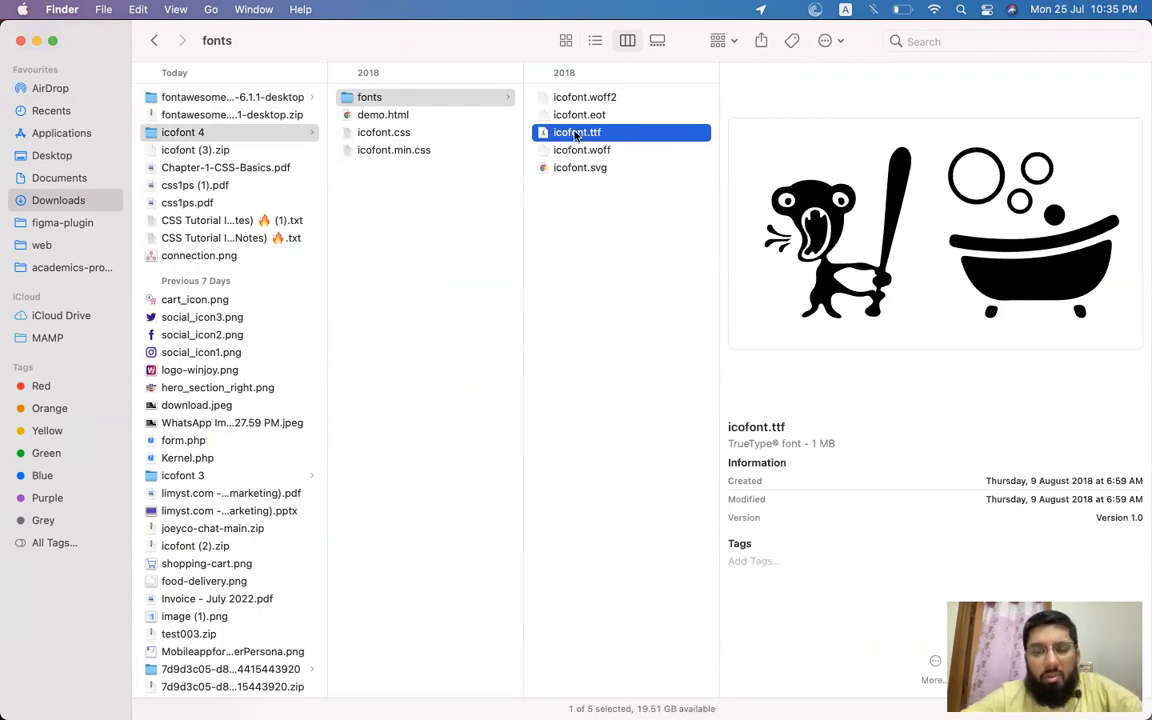
Switch to Figma and add a placeholder text layer reading asdasd beside the buttons.
{"action": "key", "text": "super+Tab"}
{"action": "key", "text": "super+Tab"}
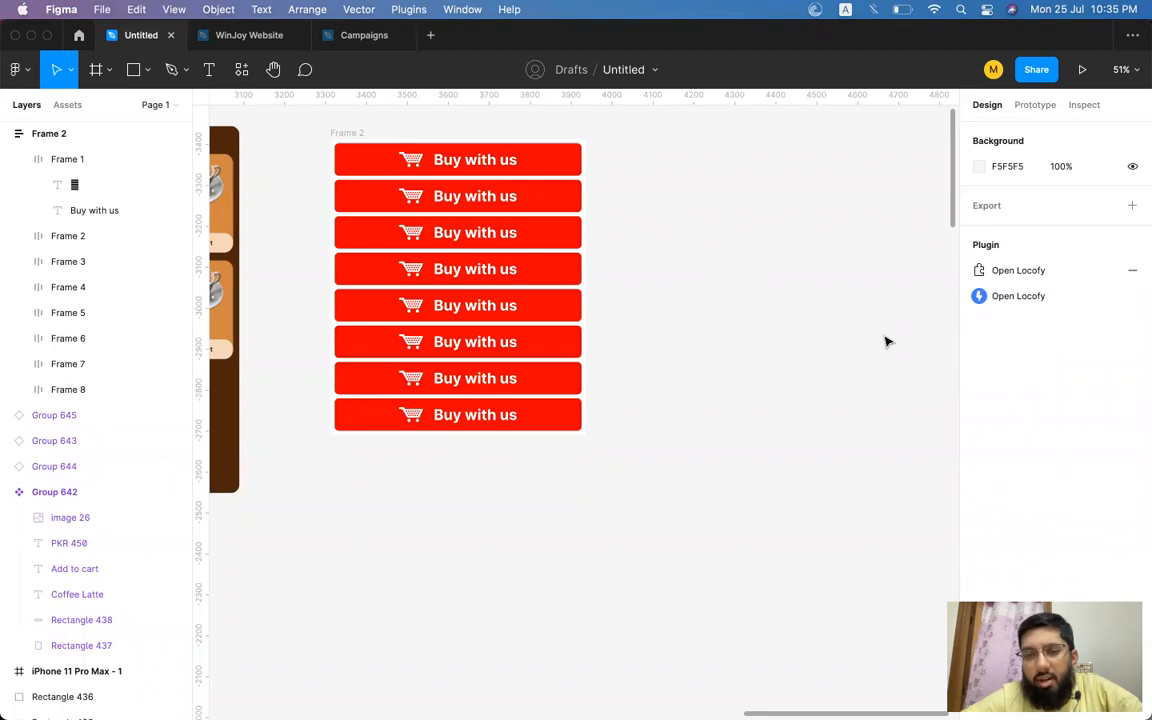
{"action": "left_click", "coordinate": [209, 69]}
{"action": "left_click", "coordinate": [716, 284]}
{"action": "type", "text": "asdasd"}
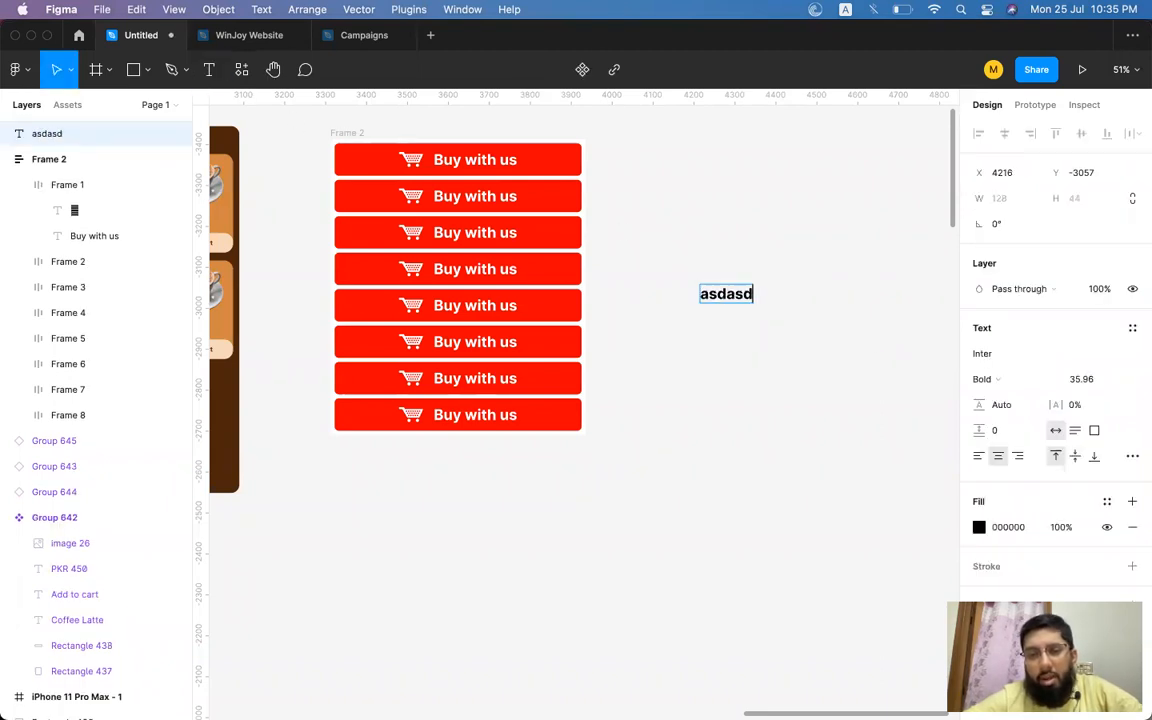
{"action": "key", "text": "Escape"}
Copy the food-cart icon glyph from the IcoFont page and paste it into the Figma canvas as text.
{"action": "key", "text": "super+Tab"}
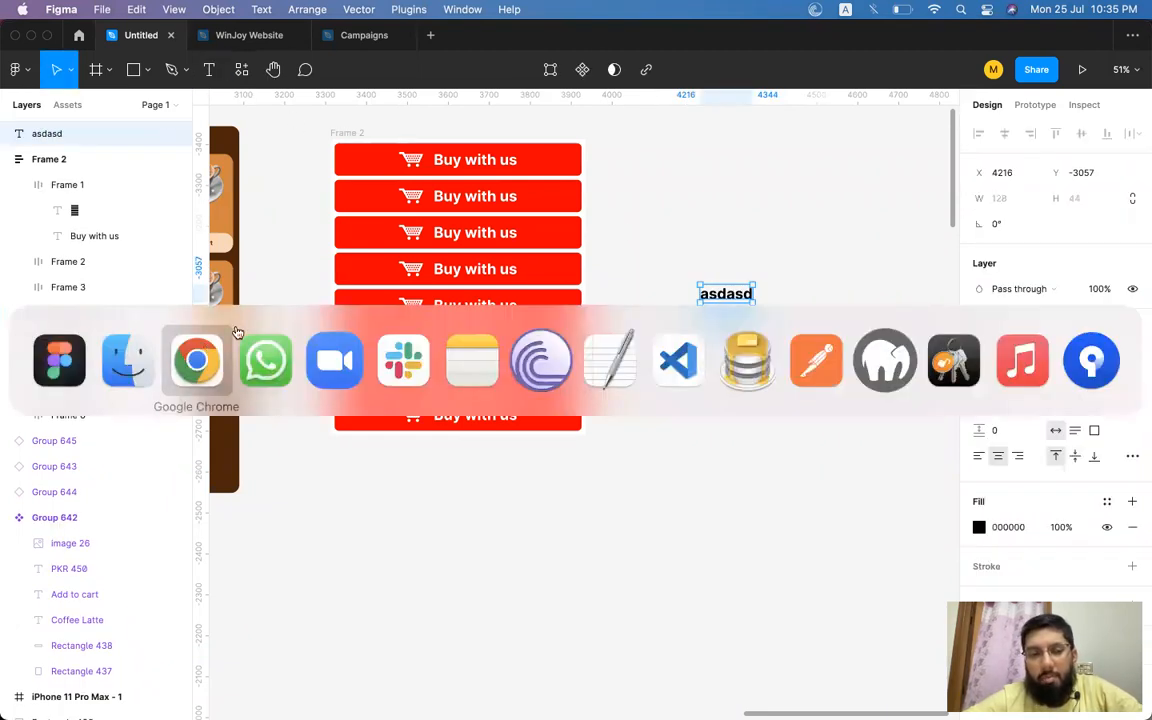
{"action": "left_click", "coordinate": [736, 41]}
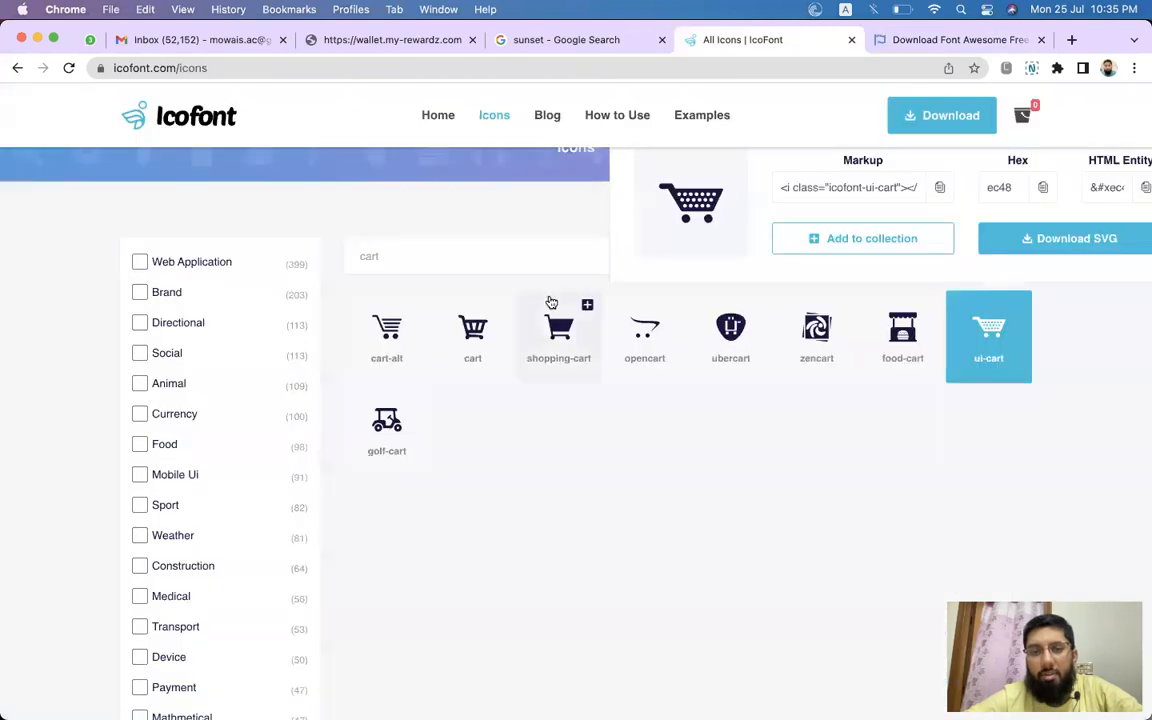
{"action": "left_click_drag", "start_coordinate": [712, 188], "coordinate": [648, 194]}
{"action": "key", "text": "super+Tab"}
{"action": "key", "text": "super+Tab"}
{"action": "left_click", "coordinate": [905, 336]}
{"action": "left_click_drag", "start_coordinate": [624, 198], "coordinate": [563, 206]}
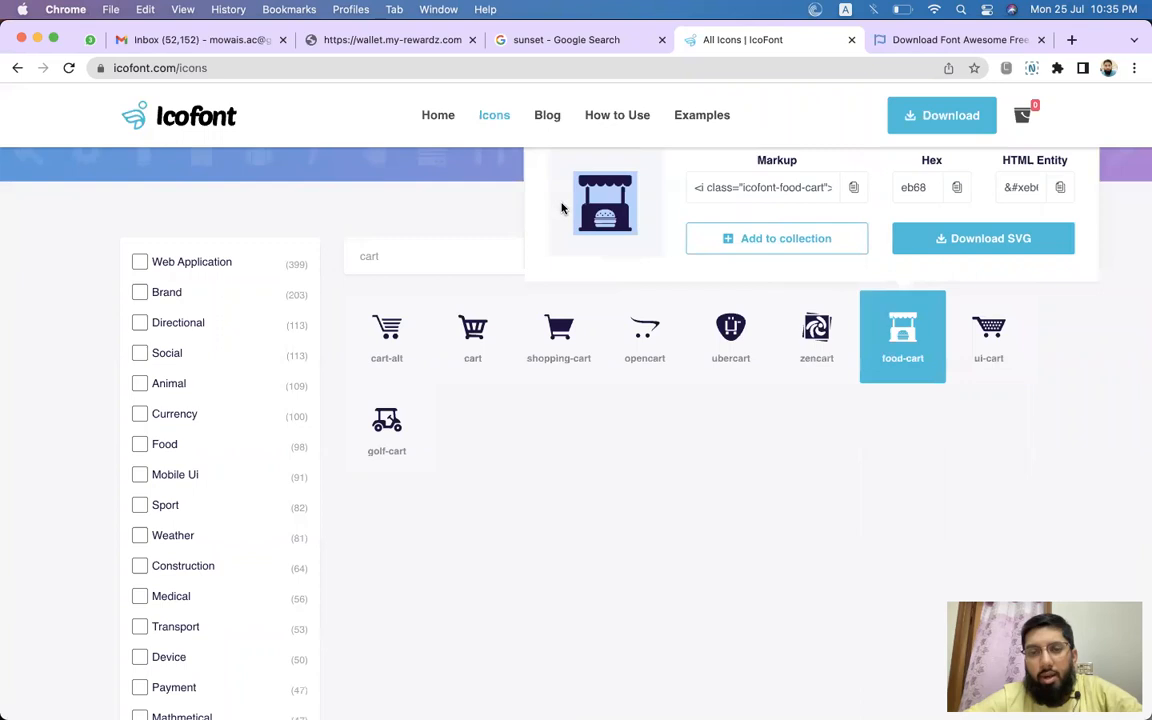
{"action": "key", "text": "super+Tab"}
{"action": "key", "text": "super+v"}
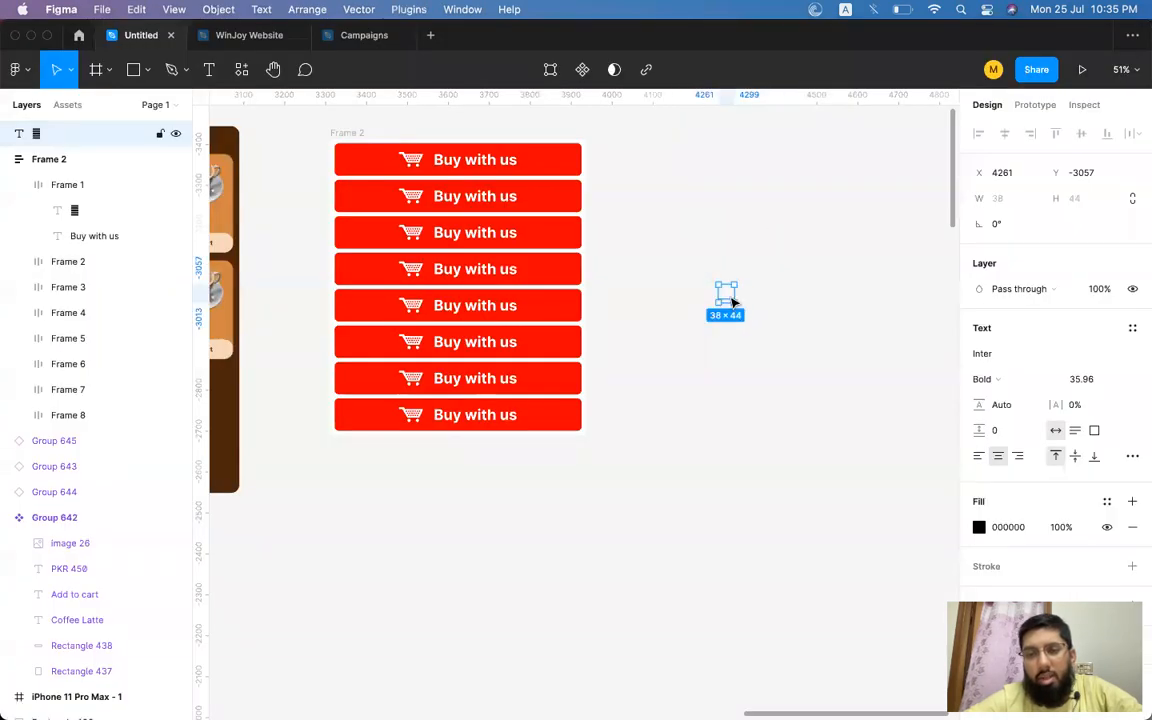
Set the pasted glyph's font to IcoFont.
{"action": "left_click", "coordinate": [1029, 355]}
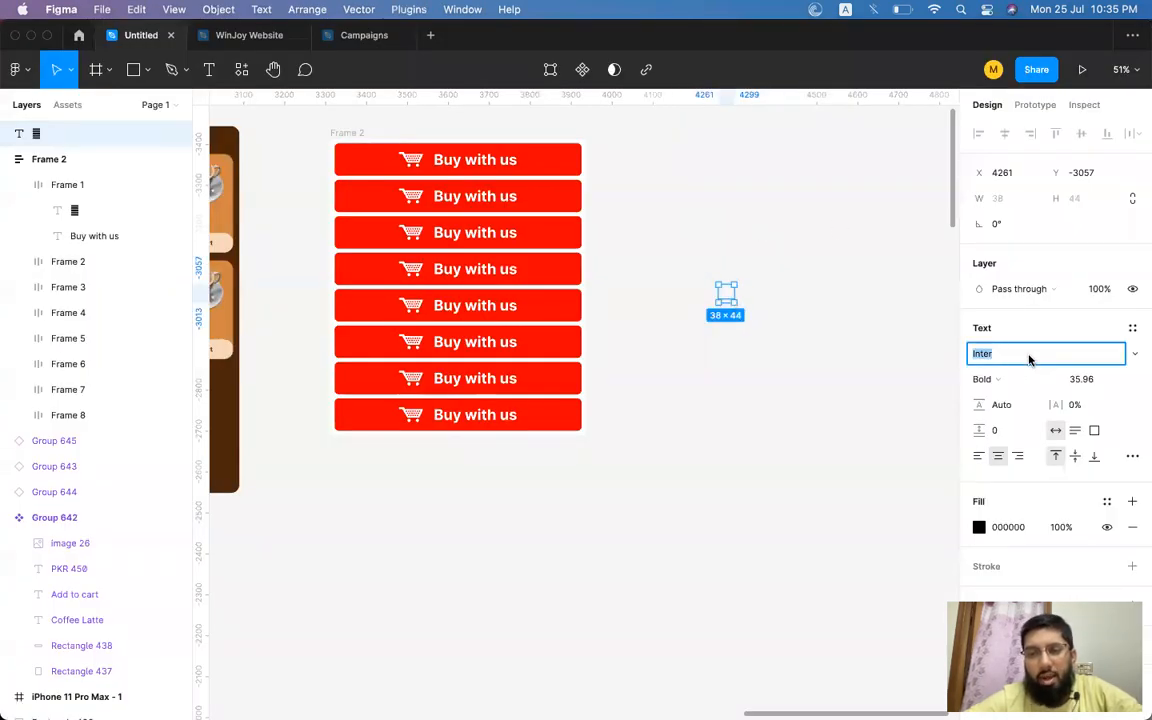
{"action": "type", "text": "Icon"}
{"action": "key", "text": "BackSpace"}
{"action": "type", "text": "Fo"}
{"action": "key", "text": "Return"}
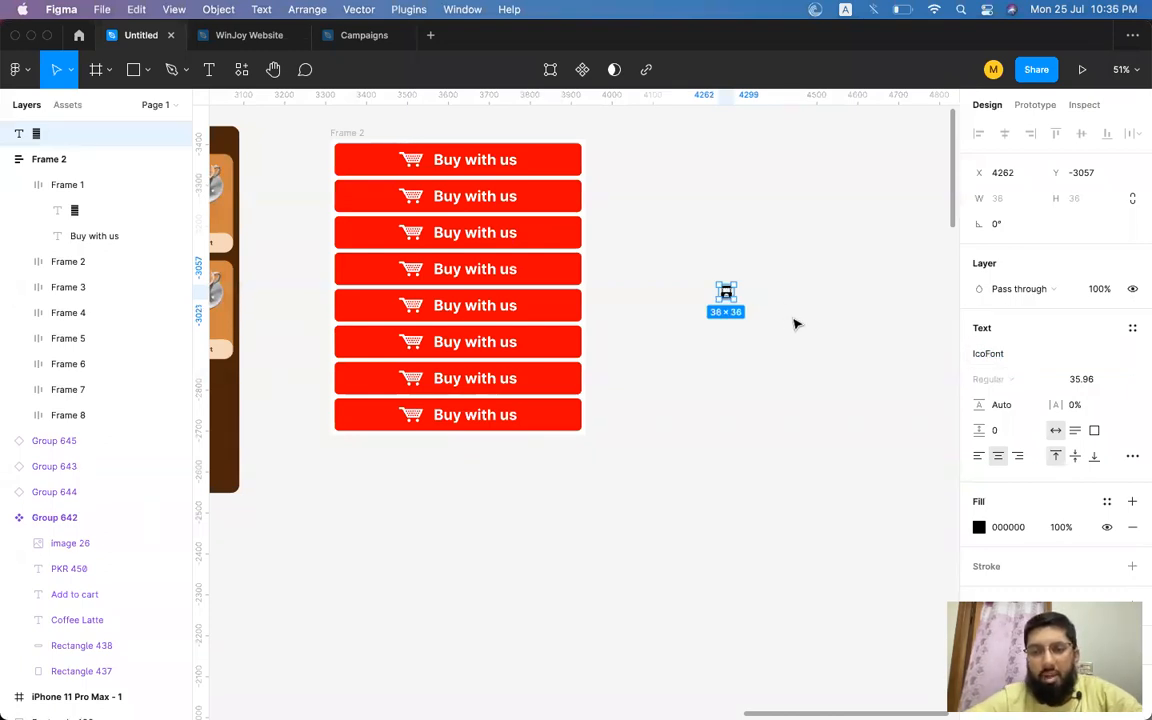
Increase the icon's font size to about 86.
{"action": "key", "text": "shift+super+period"}
{"action": "key", "text": "shift+super+period"}
{"action": "key", "text": "shift+super+period"}
{"action": "key", "text": "shift+super+period"}
{"action": "key", "text": "shift+super+period"}
{"action": "key", "text": "shift+super+period"}
{"action": "key", "text": "shift+super+period"}
{"action": "key", "text": "shift+super+period"}
{"action": "key", "text": "shift+super+period"}
{"action": "key", "text": "shift+super+period"}
{"action": "key", "text": "shift+super+period"}
{"action": "key", "text": "shift+super+period"}
{"action": "key", "text": "shift+super+period"}
{"action": "key", "text": "shift+super+period"}
{"action": "key", "text": "shift+super+period"}
{"action": "key", "text": "shift+super+period"}
{"action": "key", "text": "shift+super+period"}
{"action": "key", "text": "shift+super+period"}
{"action": "key", "text": "shift+super+period"}
{"action": "key", "text": "shift+super+period"}
{"action": "key", "text": "shift+super+period"}
{"action": "key", "text": "shift+super+period"}
{"action": "key", "text": "shift+super+period"}
{"action": "key", "text": "shift+super+period"}
{"action": "key", "text": "shift+super+period"}
{"action": "key", "text": "shift+super+period"}
{"action": "key", "text": "shift+super+period"}
{"action": "key", "text": "shift+super+period"}
{"action": "key", "text": "shift+super+period"}
{"action": "key", "text": "shift+super+period"}
{"action": "key", "text": "shift+super+period"}
{"action": "key", "text": "shift+super+period"}
{"action": "key", "text": "shift+super+period"}
{"action": "key", "text": "shift+super+period"}
{"action": "key", "text": "shift+super+period"}
{"action": "key", "text": "shift+super+period"}
{"action": "key", "text": "shift+super+period"}
{"action": "key", "text": "shift+super+period"}
{"action": "key", "text": "shift+super+period"}
{"action": "key", "text": "super+period"}
{"action": "key", "text": "super+period"}
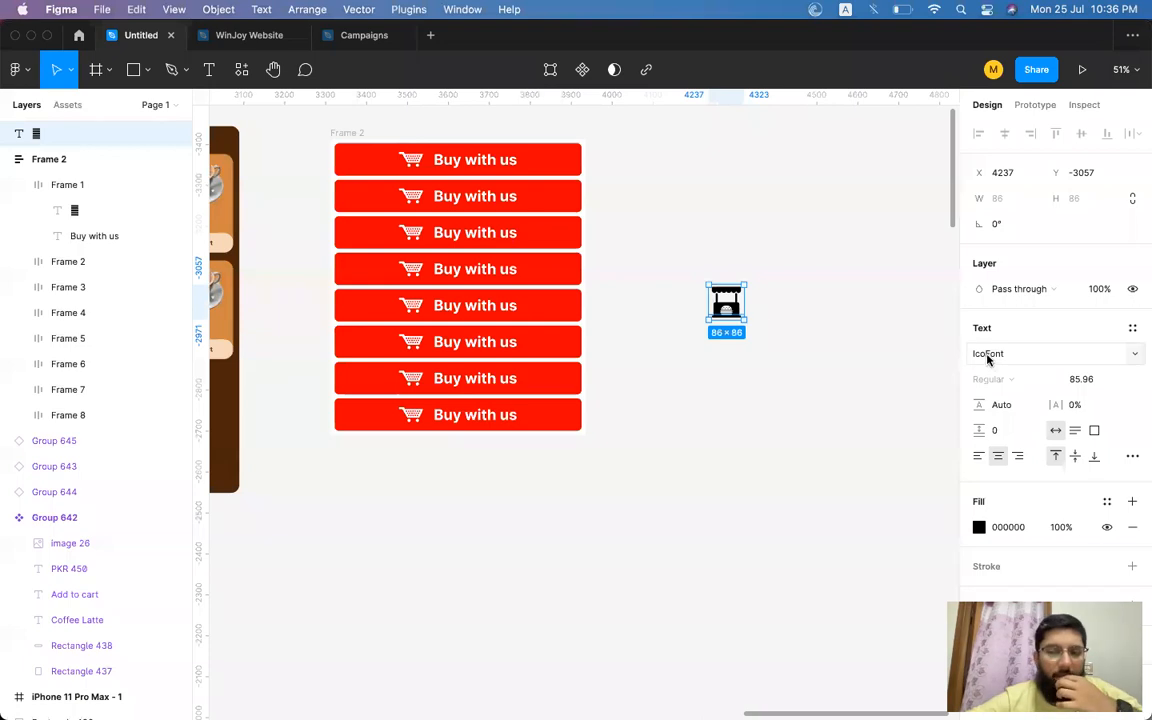
Recolour the icon's fill to 00BDF9.
{"action": "scroll", "coordinate": [727, 307], "scroll_direction": "up", "scroll_amount": 10}
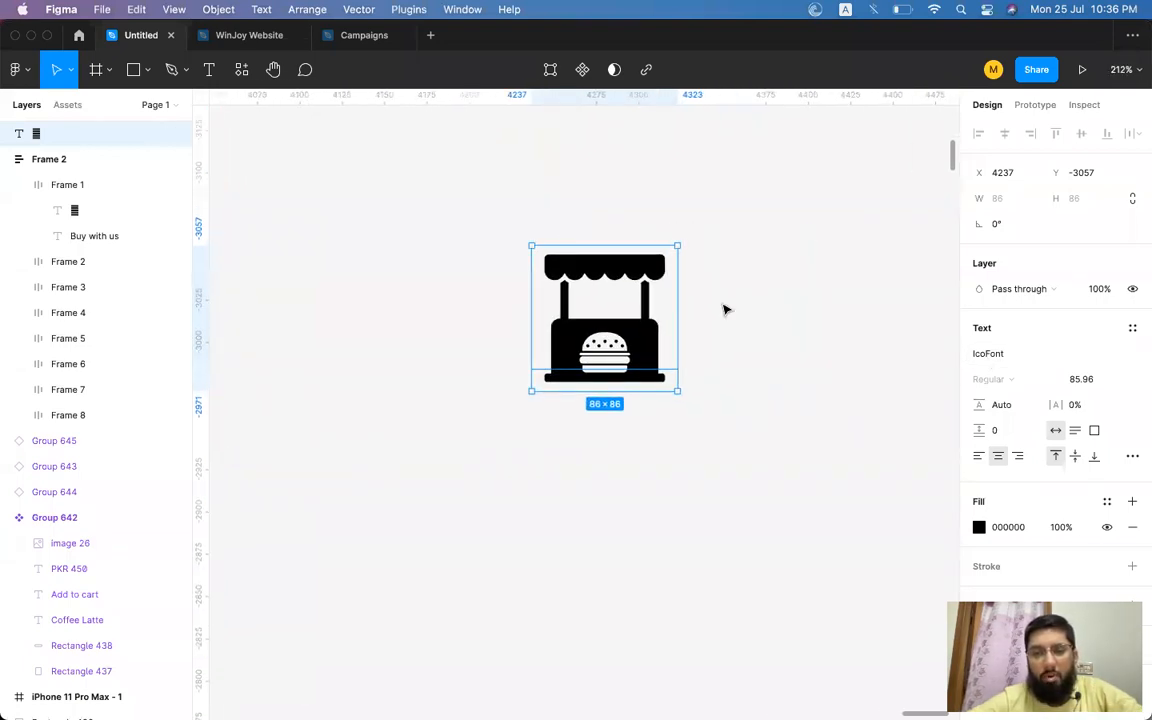
{"action": "left_click", "coordinate": [979, 527]}
{"action": "left_click_drag", "start_coordinate": [853, 437], "coordinate": [958, 332]}
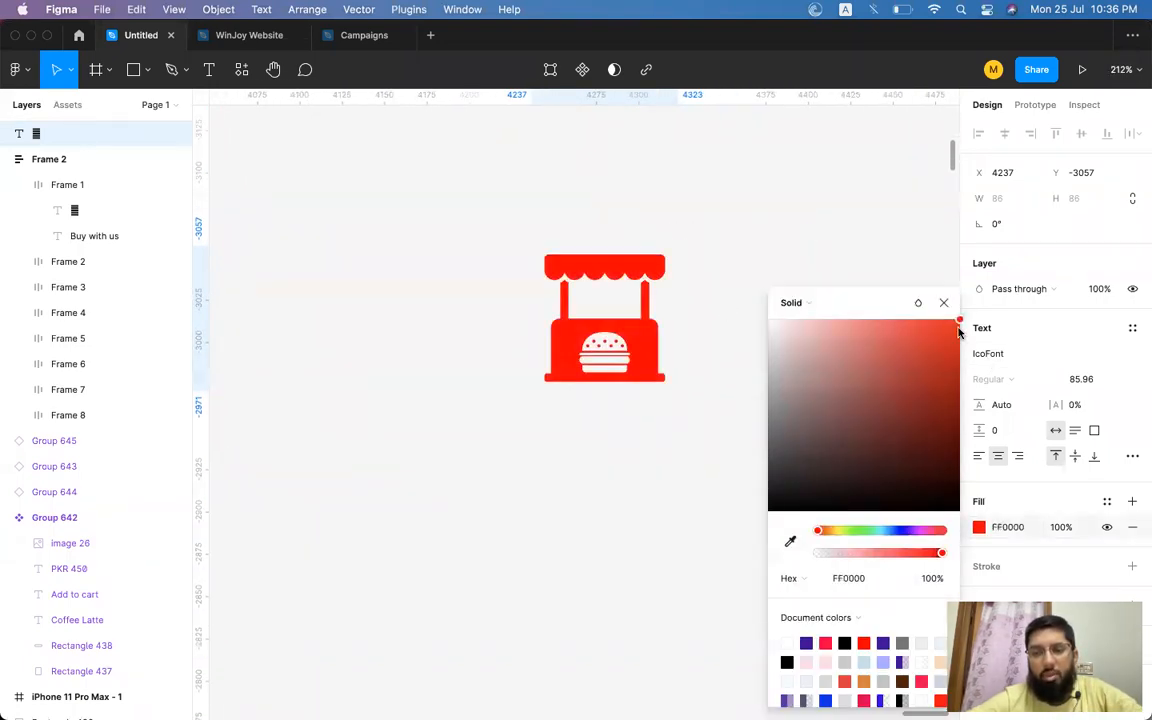
{"action": "left_click_drag", "start_coordinate": [912, 531], "coordinate": [884, 530]}
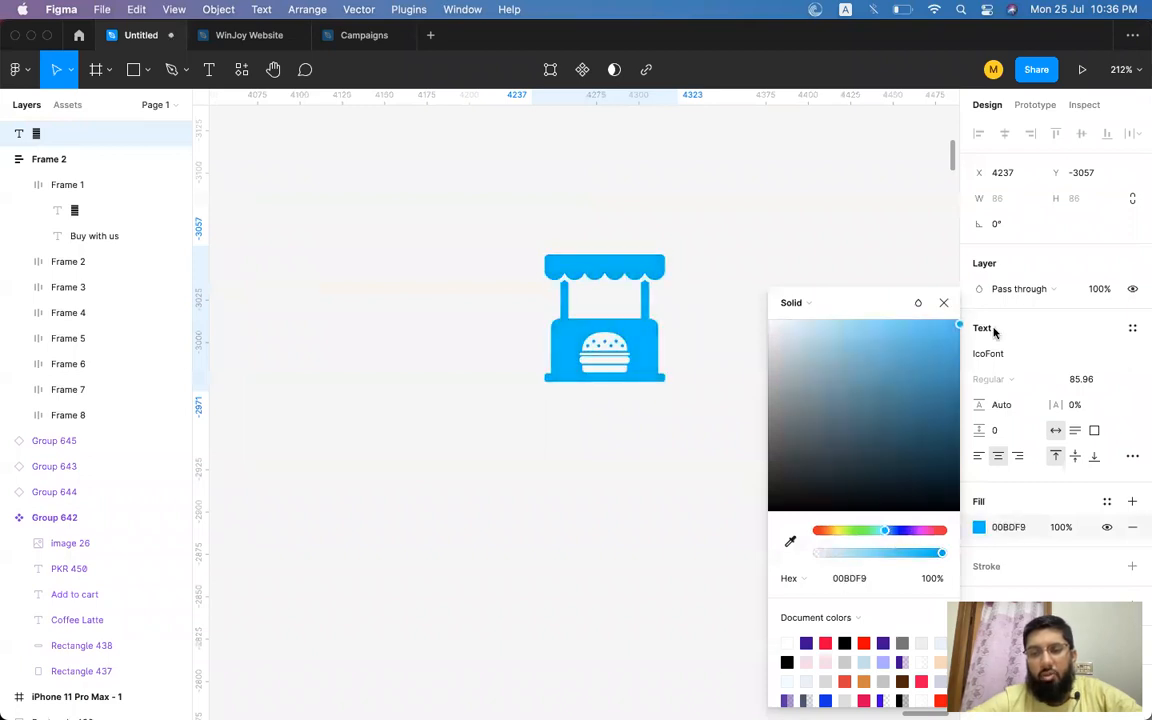
{"action": "left_click", "coordinate": [866, 281]}
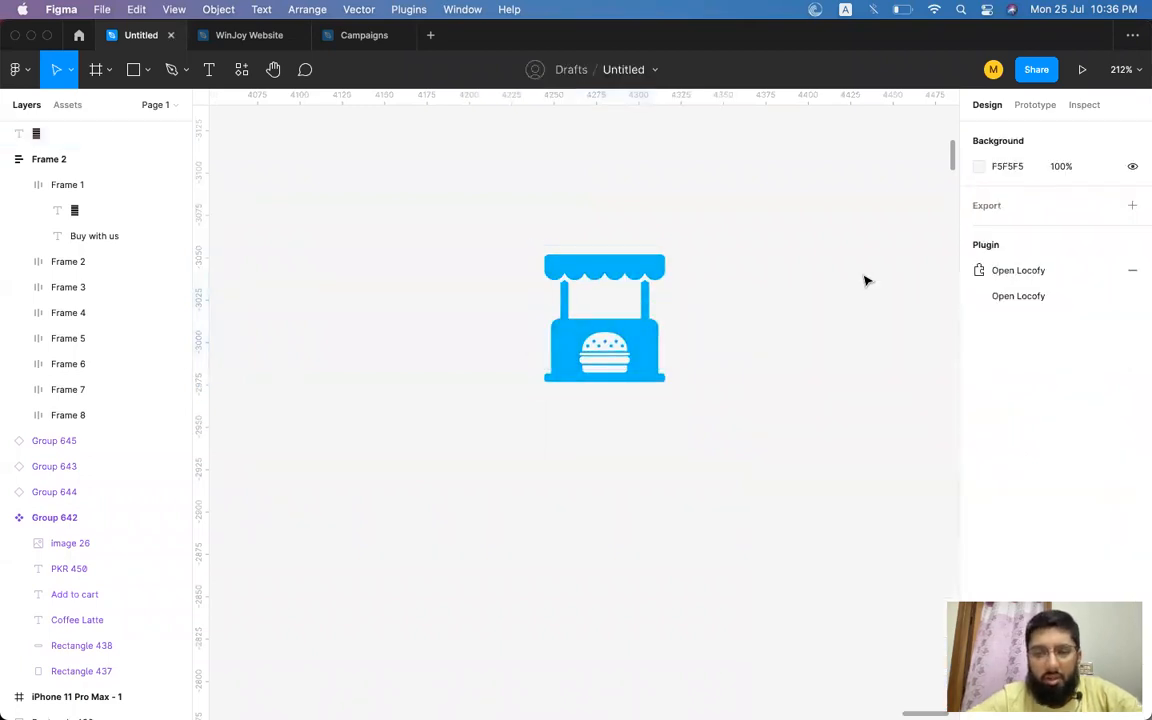
Enlarge the food-cart icon's font size further.
{"action": "key", "text": "super+minus"}
{"action": "key", "text": "super+minus"}
{"action": "key", "text": "super+minus"}
{"action": "scroll", "coordinate": [866, 281], "scroll_direction": "down", "scroll_amount": 3}
{"action": "scroll", "coordinate": [866, 281], "scroll_direction": "left", "scroll_amount": 2}
{"action": "scroll", "coordinate": [866, 281], "scroll_direction": "up", "scroll_amount": 5}
{"action": "scroll", "coordinate": [866, 281], "scroll_direction": "up", "scroll_amount": 5}
{"action": "scroll", "coordinate": [866, 281], "scroll_direction": "left", "scroll_amount": 2}
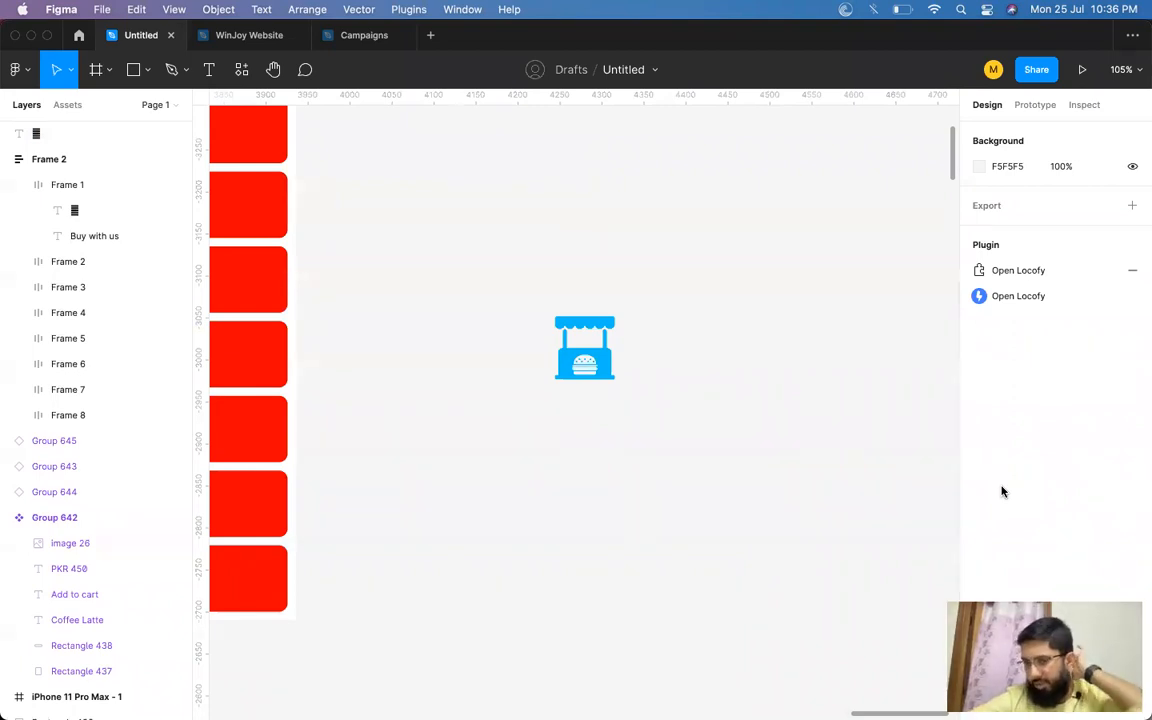
{"action": "left_click", "coordinate": [609, 378]}
{"action": "key", "text": "super+shift+period"}
{"action": "key", "text": "super+shift+period"}
{"action": "key", "text": "super+shift+period"}
{"action": "key", "text": "super+shift+period"}
{"action": "key", "text": "super+shift+period"}
{"action": "key", "text": "super+shift+period"}
{"action": "key", "text": "super+shift+period"}
{"action": "key", "text": "super+shift+period"}
{"action": "key", "text": "super+shift+period"}
{"action": "key", "text": "super+shift+period"}
{"action": "key", "text": "super+shift+period"}
{"action": "key", "text": "super+shift+period"}
{"action": "key", "text": "super+shift+period"}
{"action": "key", "text": "super+shift+period"}
{"action": "key", "text": "super+shift+period"}
{"action": "key", "text": "super+shift+period"}
{"action": "key", "text": "super+shift+period"}
{"action": "key", "text": "super+shift+period"}
{"action": "key", "text": "super+shift+period"}
{"action": "key", "text": "super+shift+period"}
{"action": "key", "text": "super+shift+period"}
{"action": "key", "text": "super+shift+period"}
{"action": "key", "text": "super+shift+period"}
{"action": "key", "text": "super+shift+period"}
{"action": "key", "text": "super+shift+period"}
{"action": "key", "text": "super+shift+period"}
{"action": "key", "text": "super+shift+period"}
{"action": "key", "text": "super+shift+period"}
{"action": "key", "text": "super+shift+period"}
{"action": "key", "text": "super+shift+period"}
{"action": "key", "text": "super+shift+period"}
{"action": "key", "text": "super+shift+period"}
{"action": "key", "text": "super+shift+period"}
{"action": "key", "text": "super+shift+period"}
{"action": "key", "text": "super+shift+period"}
{"action": "key", "text": "super+shift+period"}
{"action": "key", "text": "super+shift+period"}
{"action": "key", "text": "super+shift+period"}
{"action": "key", "text": "super+shift+period"}
{"action": "key", "text": "super+shift+period"}
{"action": "key", "text": "super+shift+period"}
{"action": "key", "text": "super+shift+period"}
{"action": "key", "text": "super+shift+period"}
{"action": "key", "text": "super+shift+period"}
{"action": "key", "text": "super+shift+period"}
{"action": "key", "text": "super+shift+period"}
{"action": "key", "text": "super+shift+period"}
{"action": "left_click", "coordinate": [685, 366]}
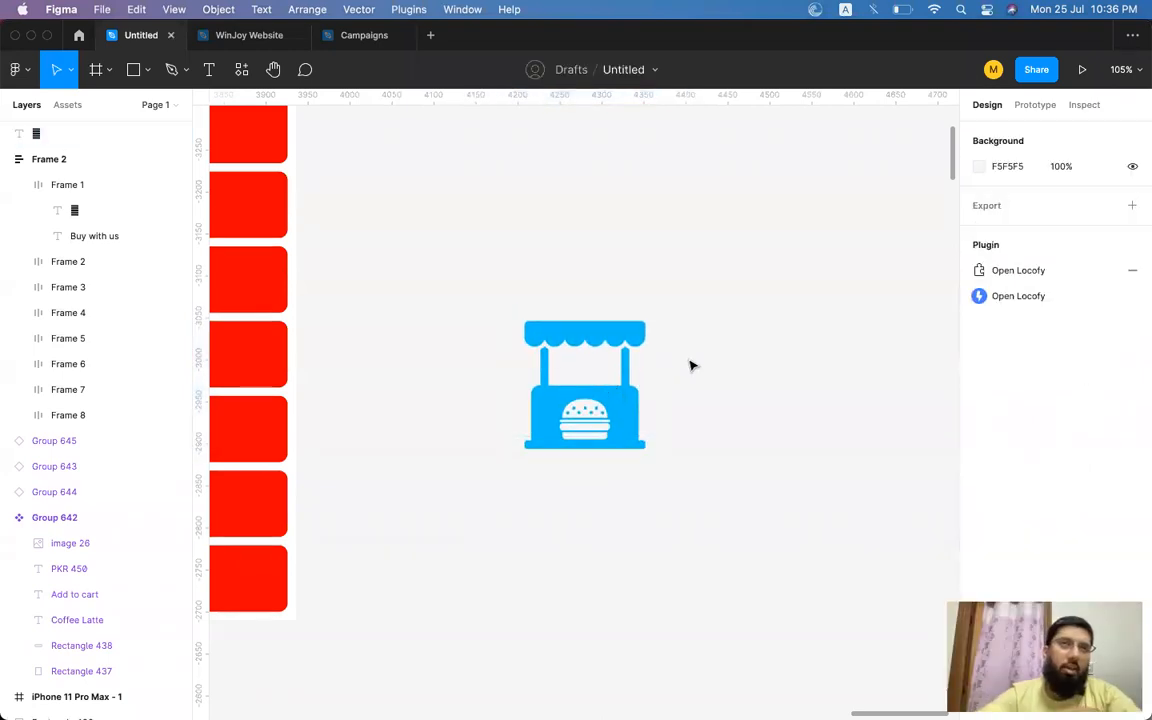
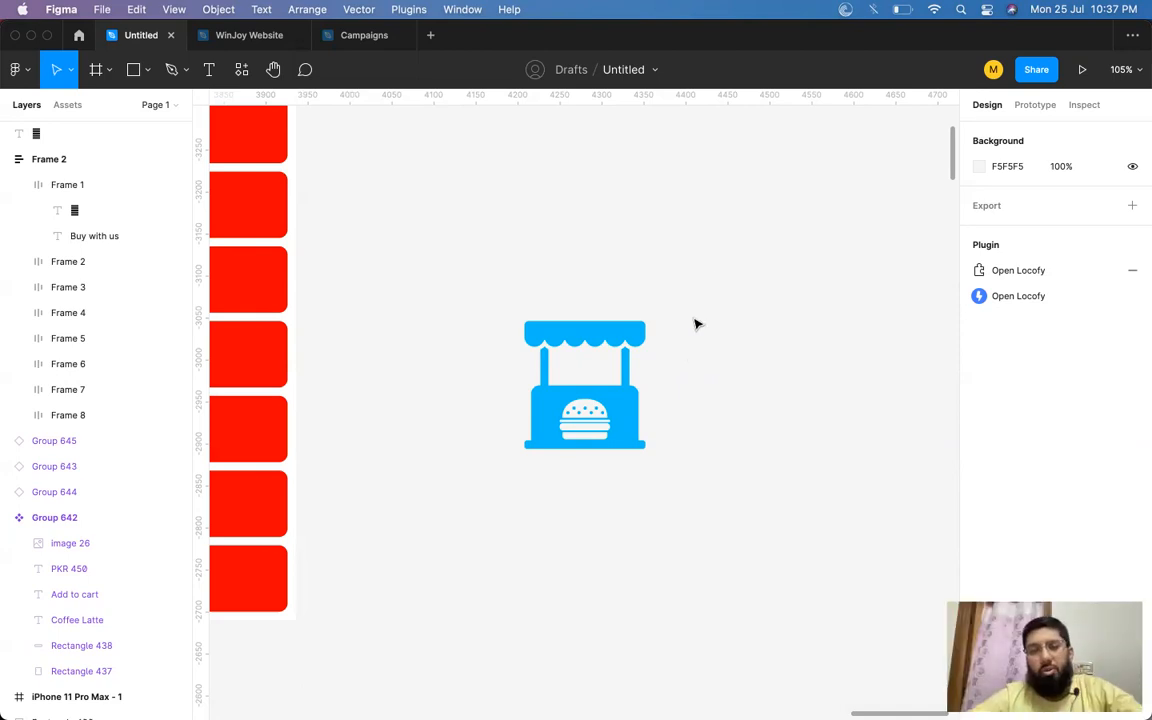
{"action": "left_click", "coordinate": [408, 11]}
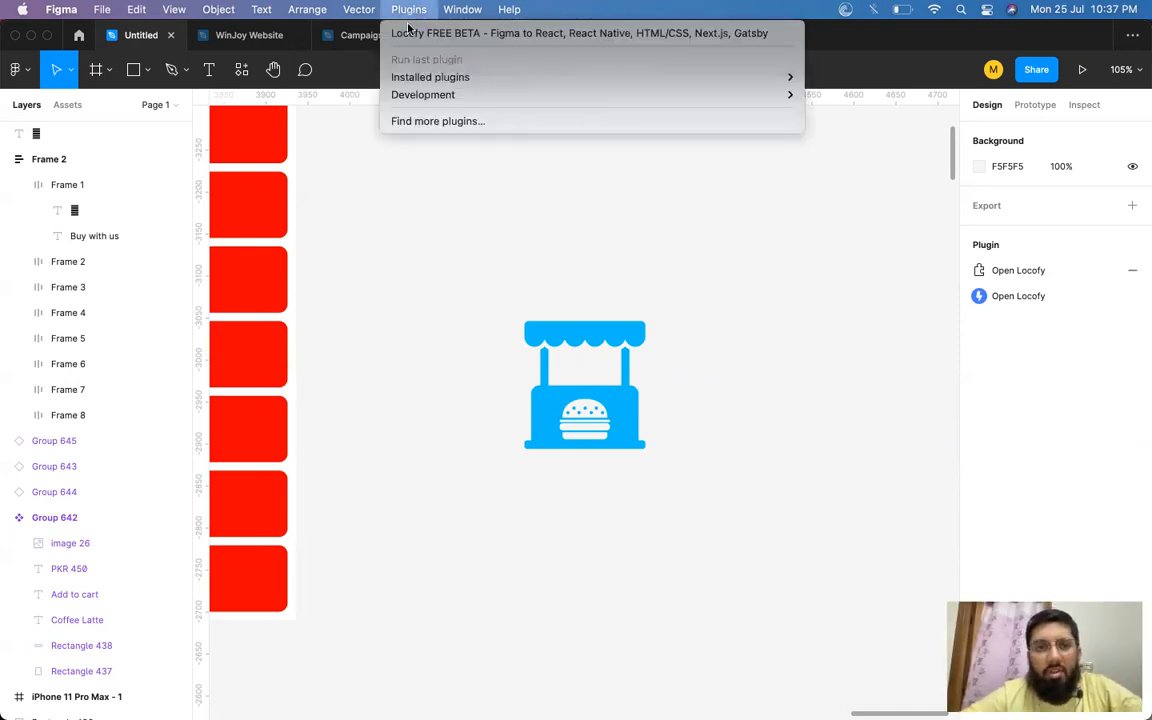
{"action": "mouse_move", "coordinate": [422, 93]}
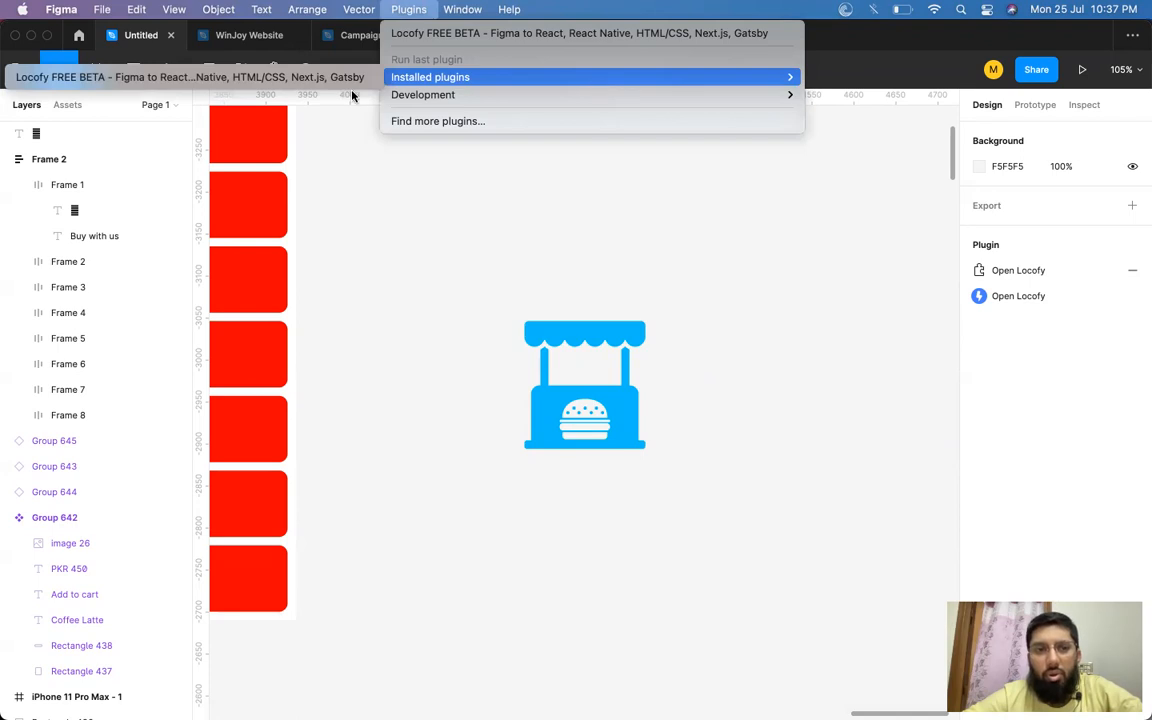
{"action": "mouse_move", "coordinate": [453, 104]}
{"action": "left_click", "coordinate": [520, 228]}
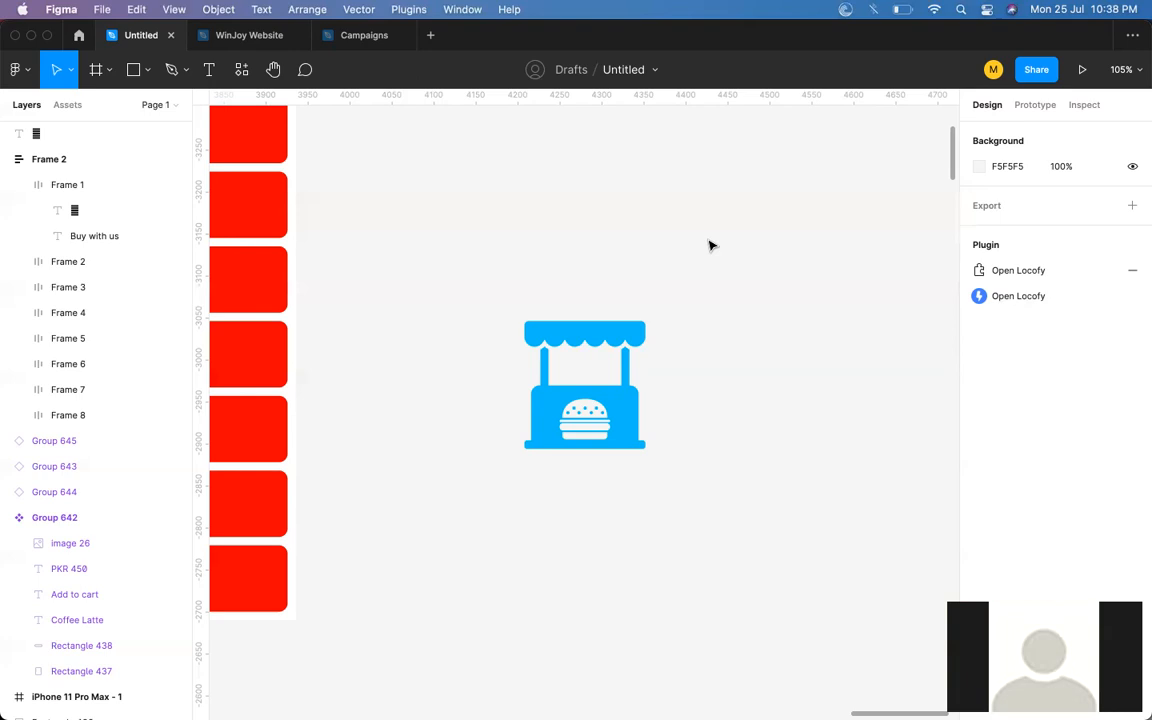
Zoom out and pan the canvas to view the phone mockup, the button stack and the food-cart icon together.
{"action": "left_click", "coordinate": [590, 420]}
{"action": "left_click", "coordinate": [727, 363]}
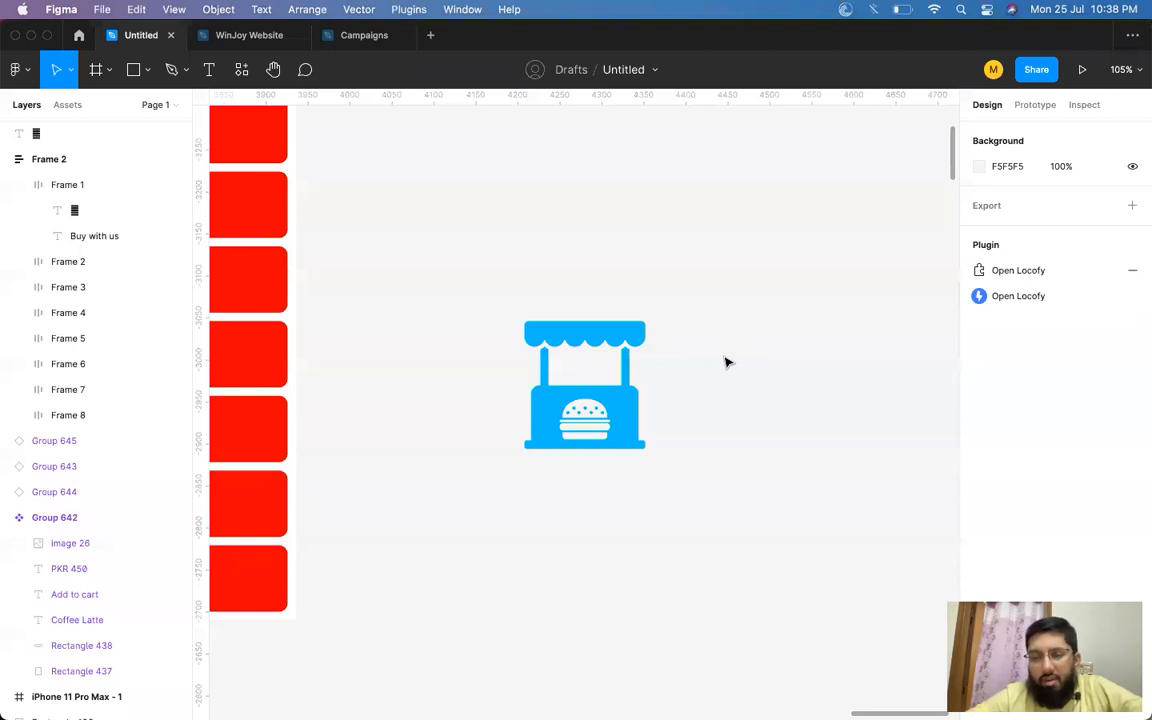
{"action": "scroll", "coordinate": [727, 363], "scroll_direction": "down", "scroll_amount": 10}
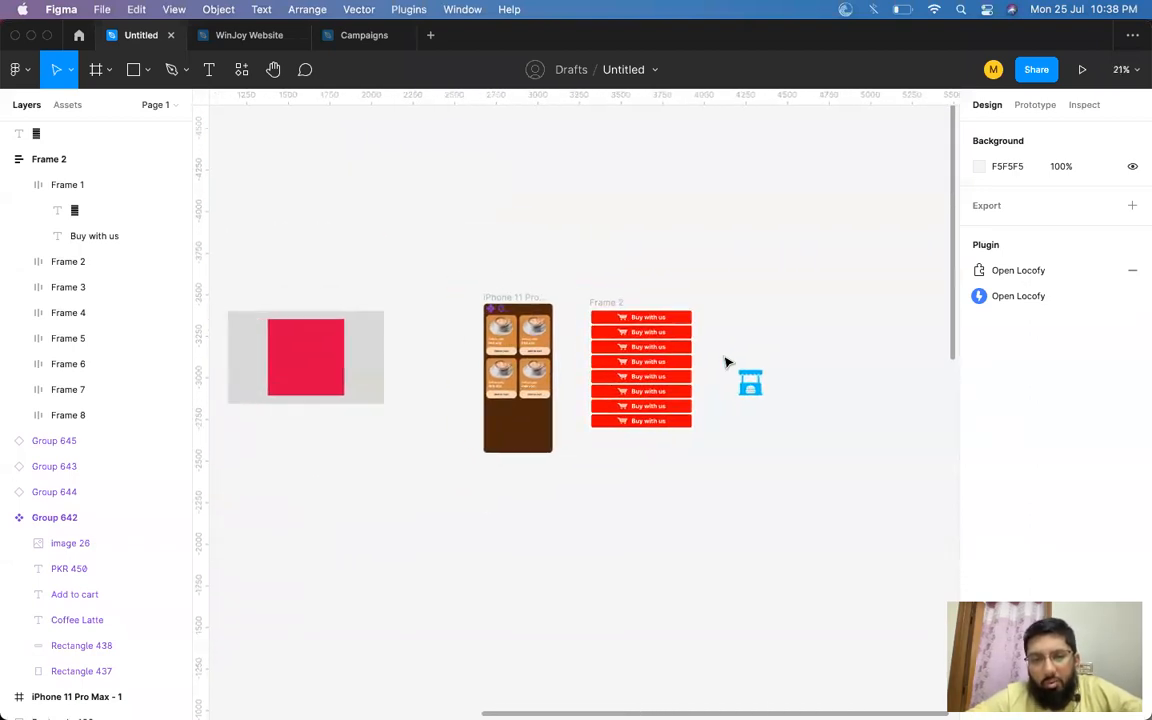
{"action": "scroll", "coordinate": [727, 363], "scroll_direction": "down", "scroll_amount": 3}
{"action": "scroll", "coordinate": [727, 363], "scroll_direction": "left", "scroll_amount": 2}
{"action": "scroll", "coordinate": [727, 363], "scroll_direction": "down", "scroll_amount": 2}
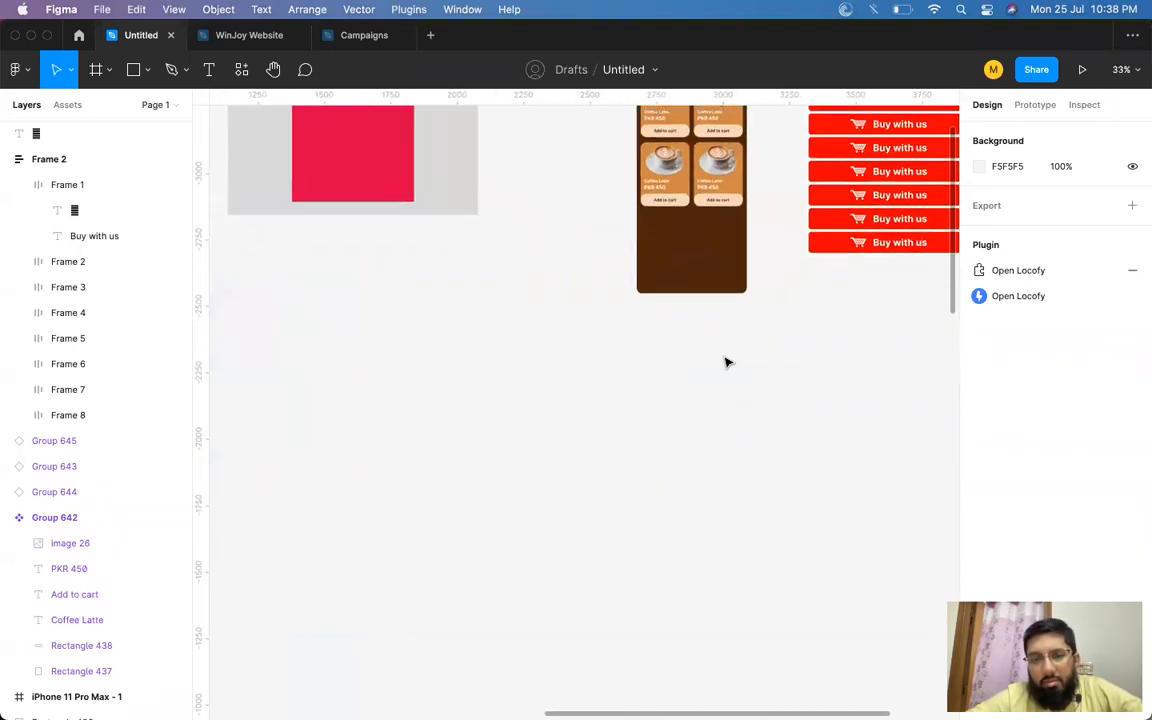
{"action": "scroll", "coordinate": [727, 363], "scroll_direction": "up", "scroll_amount": 8}
{"action": "scroll", "coordinate": [727, 363], "scroll_direction": "left", "scroll_amount": 4}
{"action": "scroll", "coordinate": [727, 363], "scroll_direction": "down", "scroll_amount": 1}
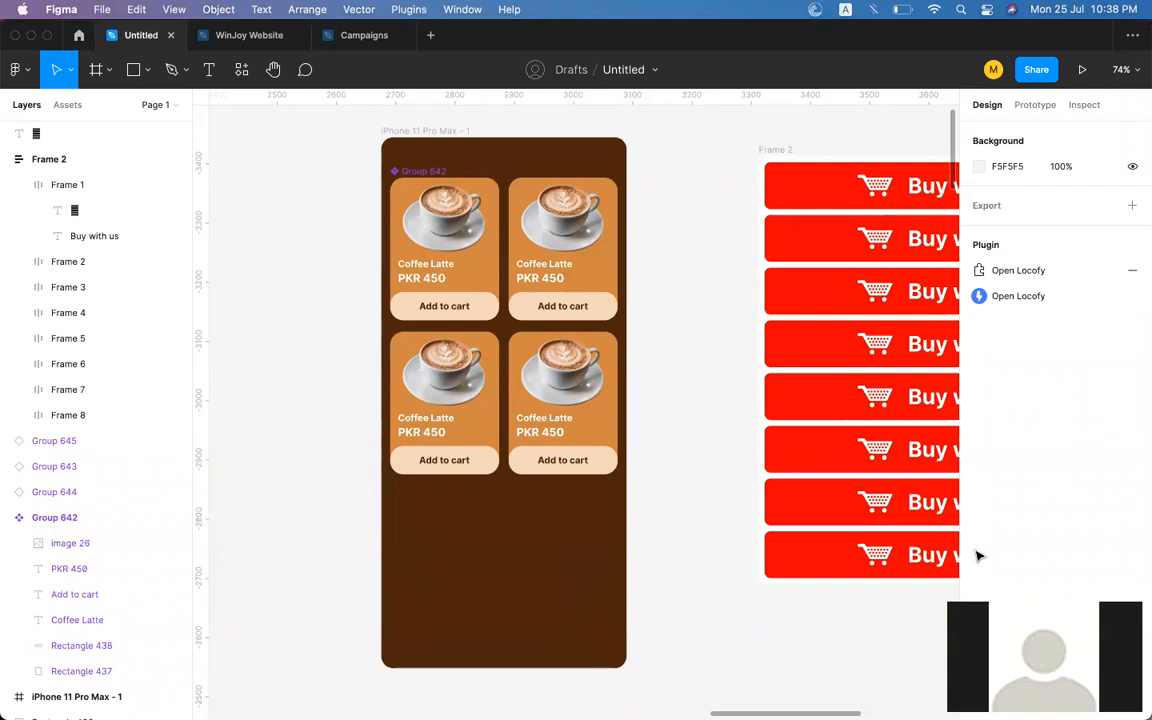
{"action": "scroll", "coordinate": [697, 401], "scroll_direction": "right", "scroll_amount": 3}
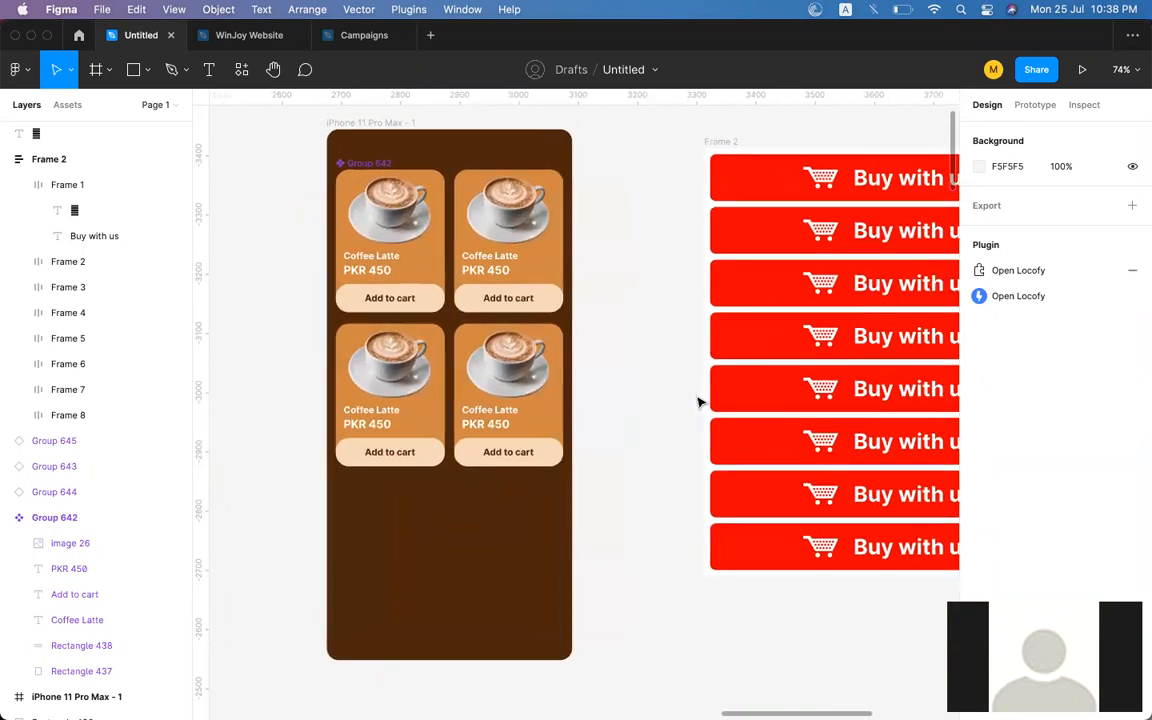
{"action": "scroll", "coordinate": [697, 401], "scroll_direction": "down", "scroll_amount": 5}
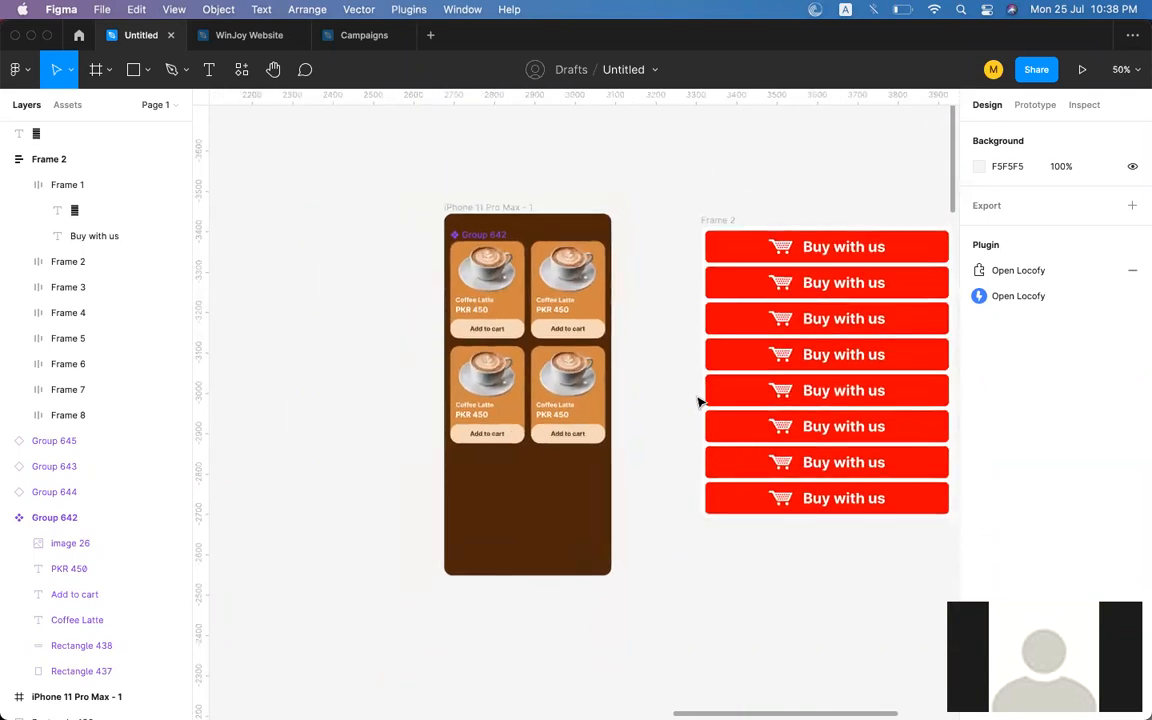
{"action": "scroll", "coordinate": [697, 401], "scroll_direction": "right", "scroll_amount": 5}
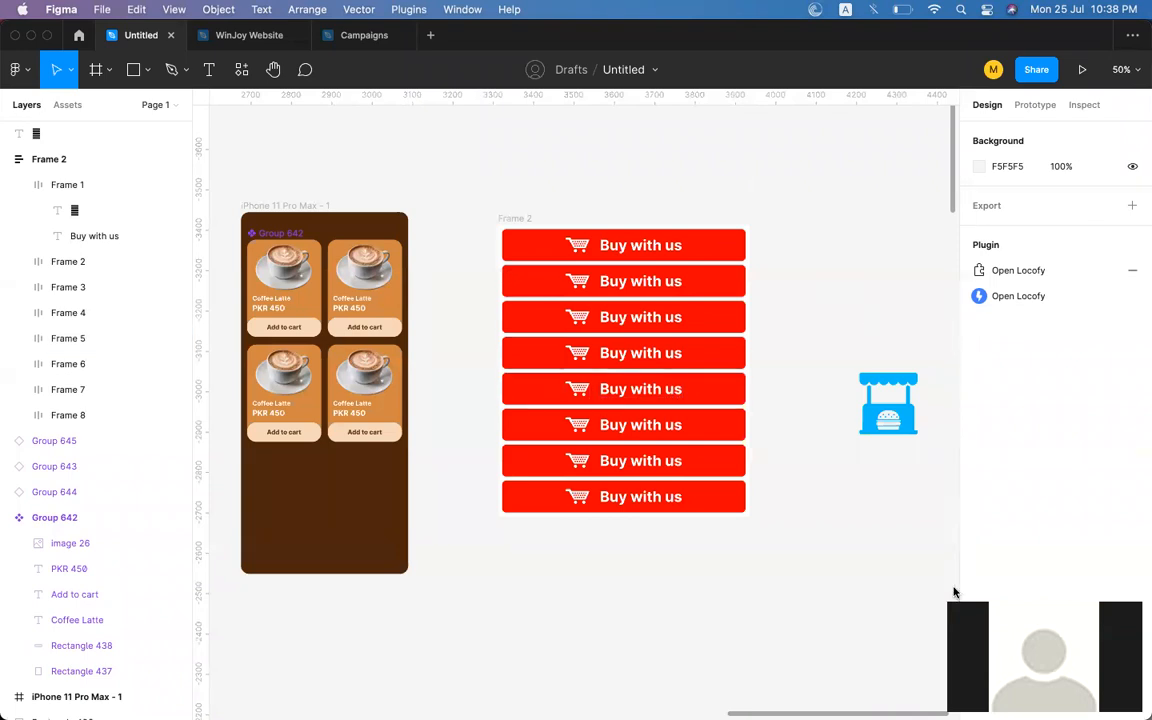
{"action": "scroll", "coordinate": [879, 476], "scroll_direction": "right", "scroll_amount": 6}
{"action": "key", "text": "super+Tab"}
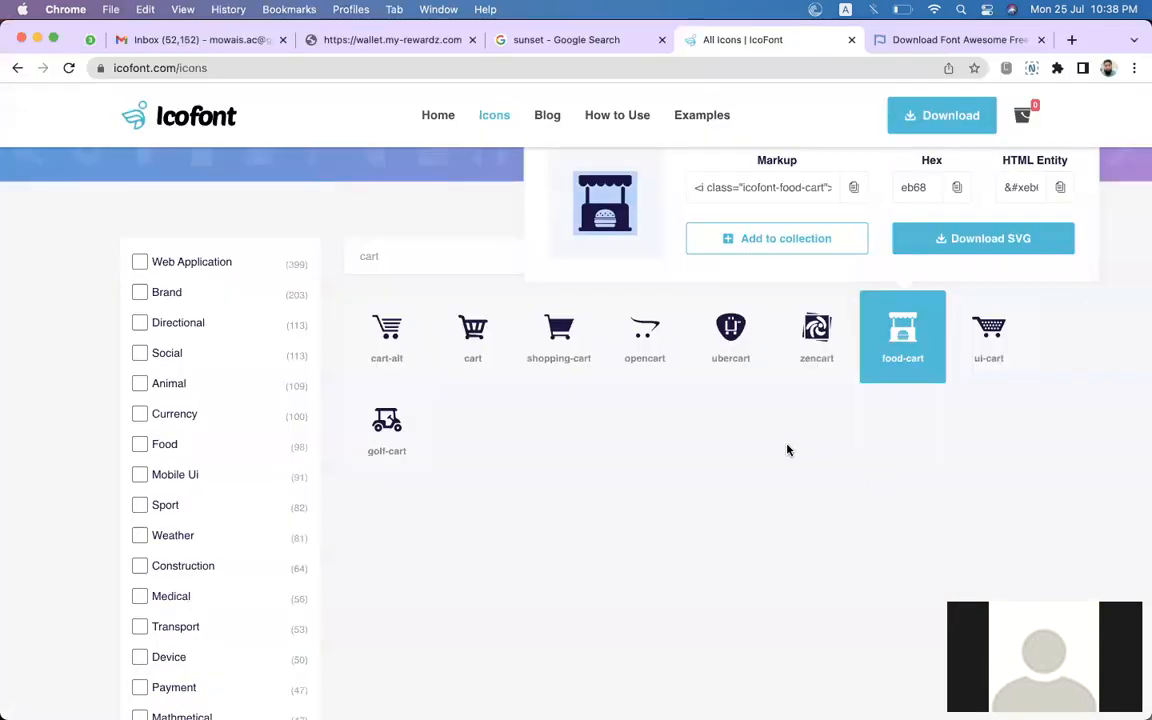
{"action": "key", "text": "super+Tab"}
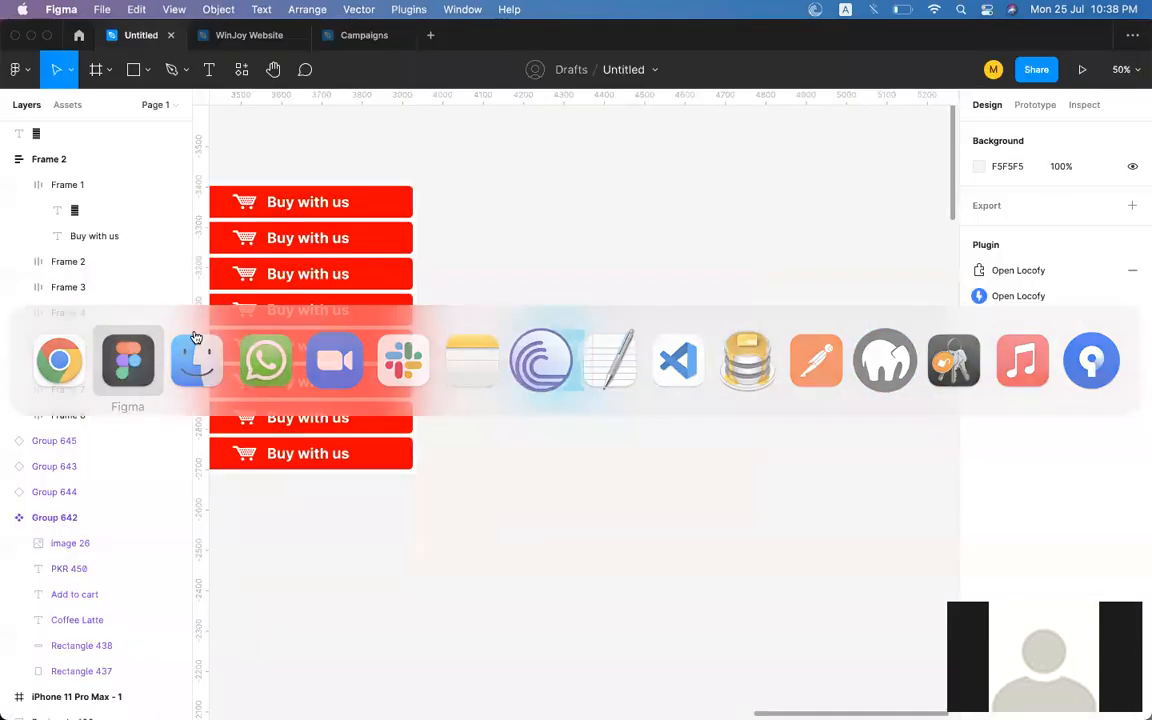
{"action": "key", "text": "super+v"}
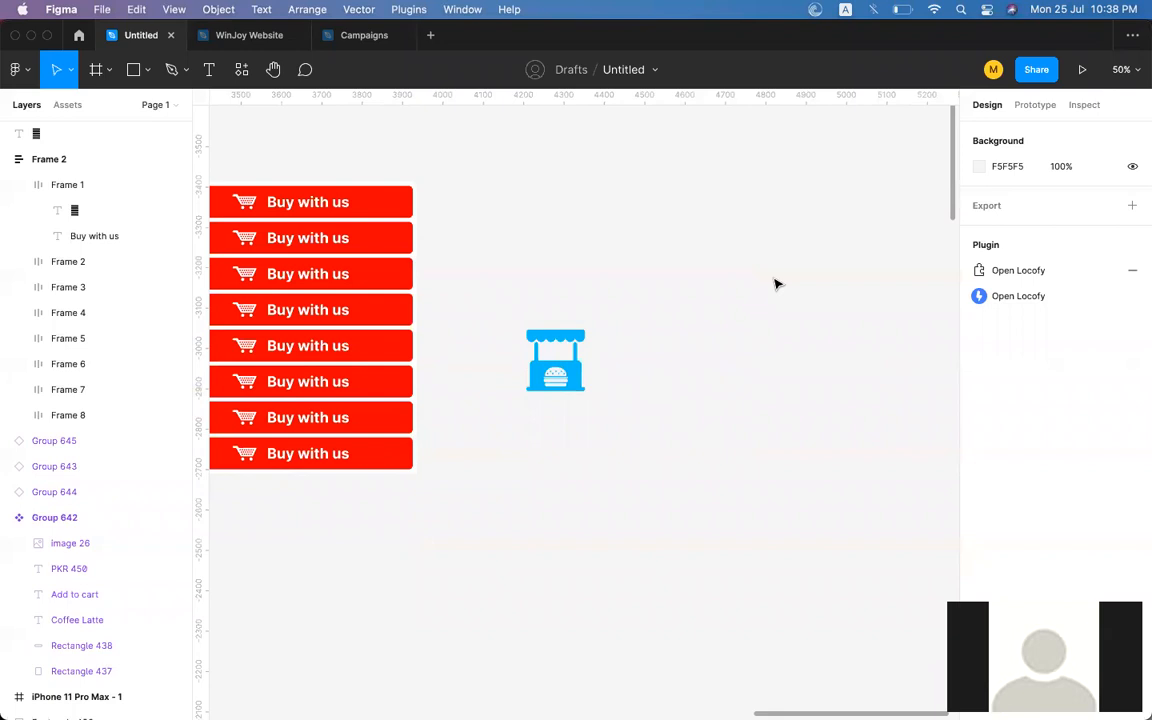
Switch to Finder and install the Font Awesome 6 Brands Regular-400.otf font from the fontawesome-free-6.1.1-desktop otfs folder.
{"action": "key", "text": "super+Tab"}
{"action": "key", "text": "super+Tab"}
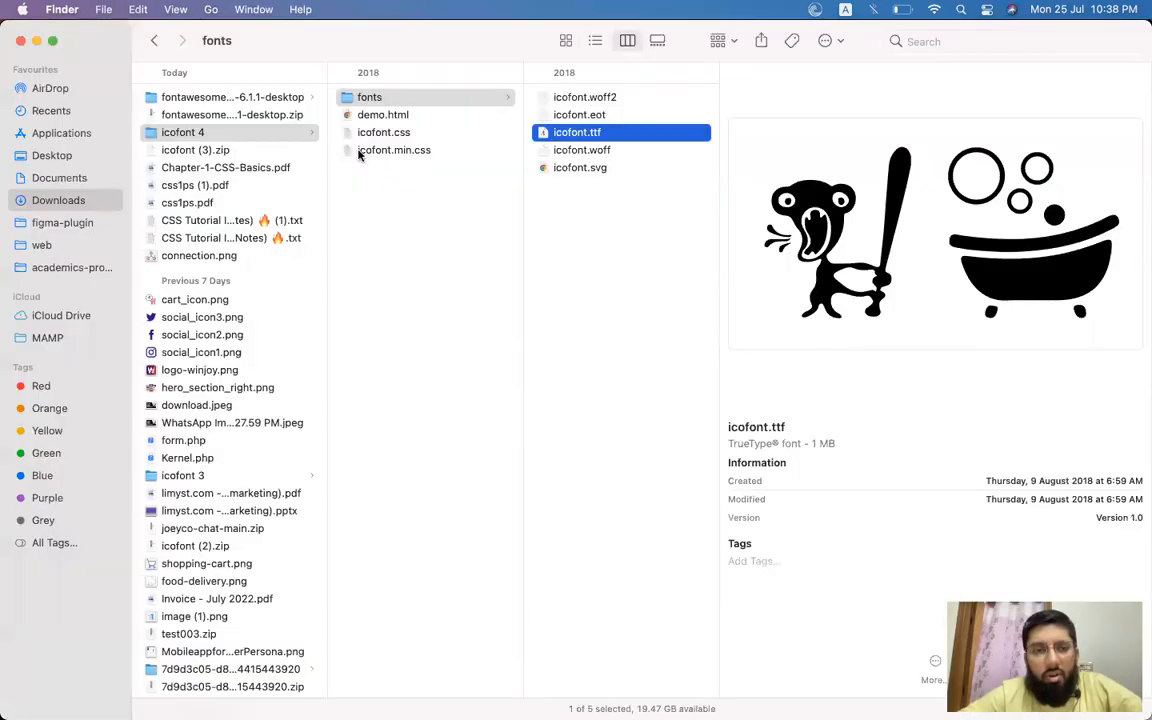
{"action": "left_click", "coordinate": [248, 100]}
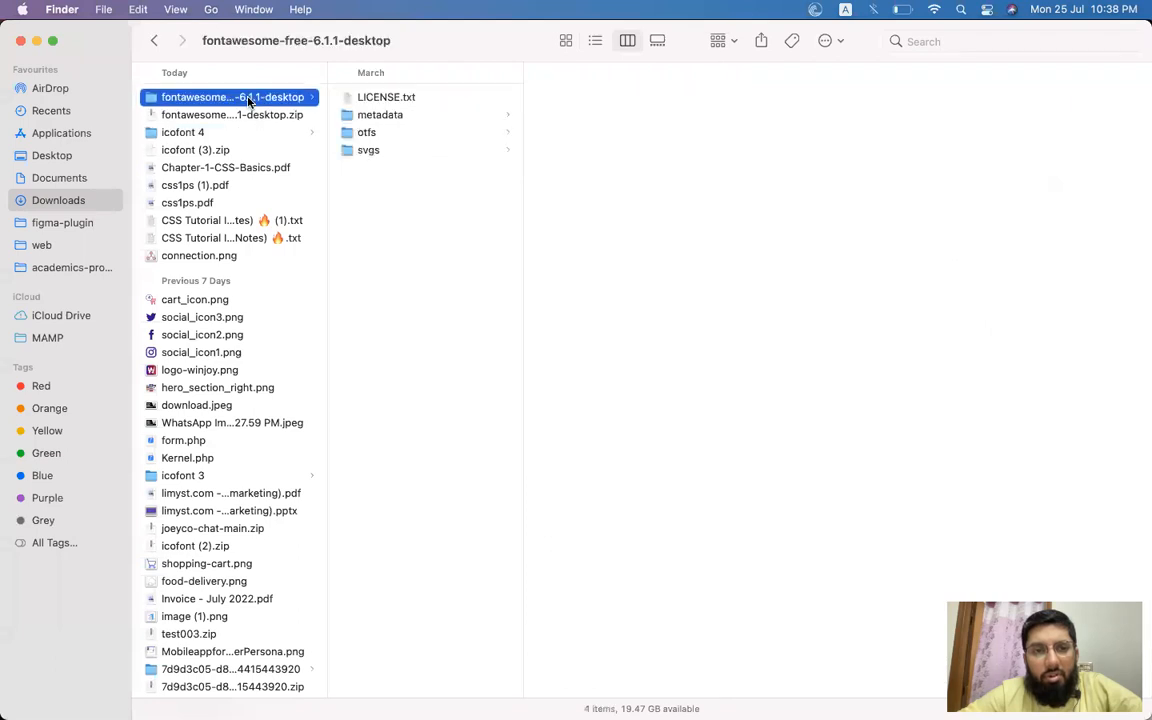
{"action": "left_click", "coordinate": [398, 133]}
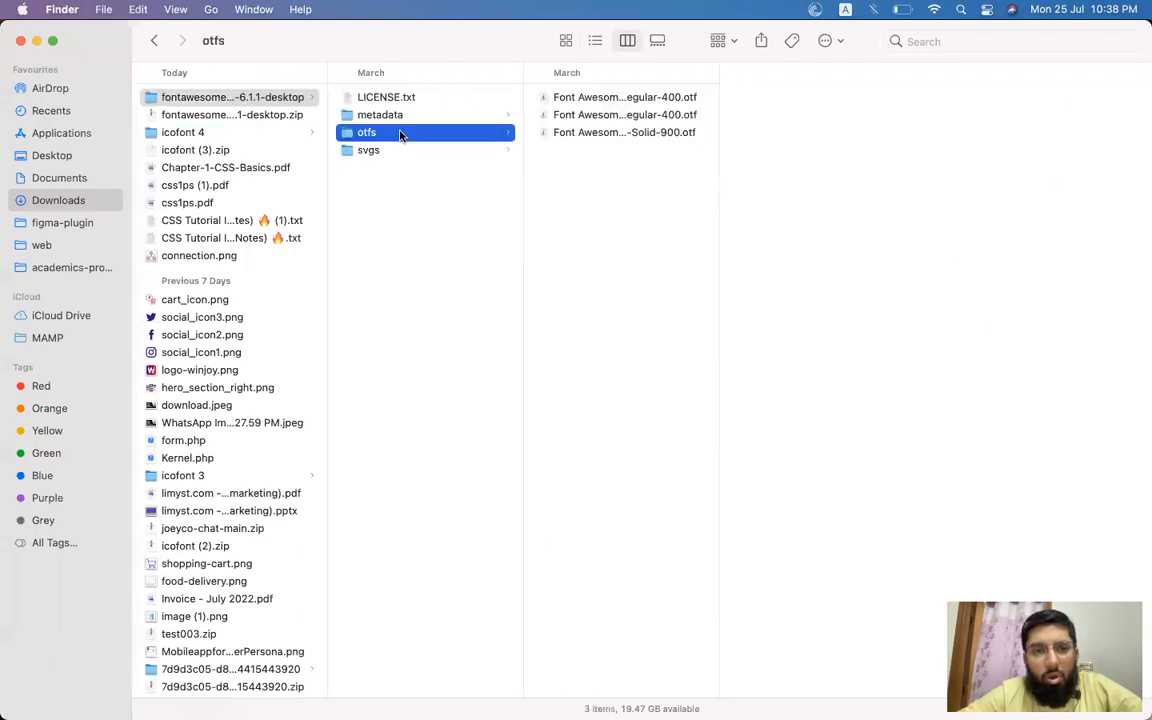
{"action": "left_click", "coordinate": [643, 102]}
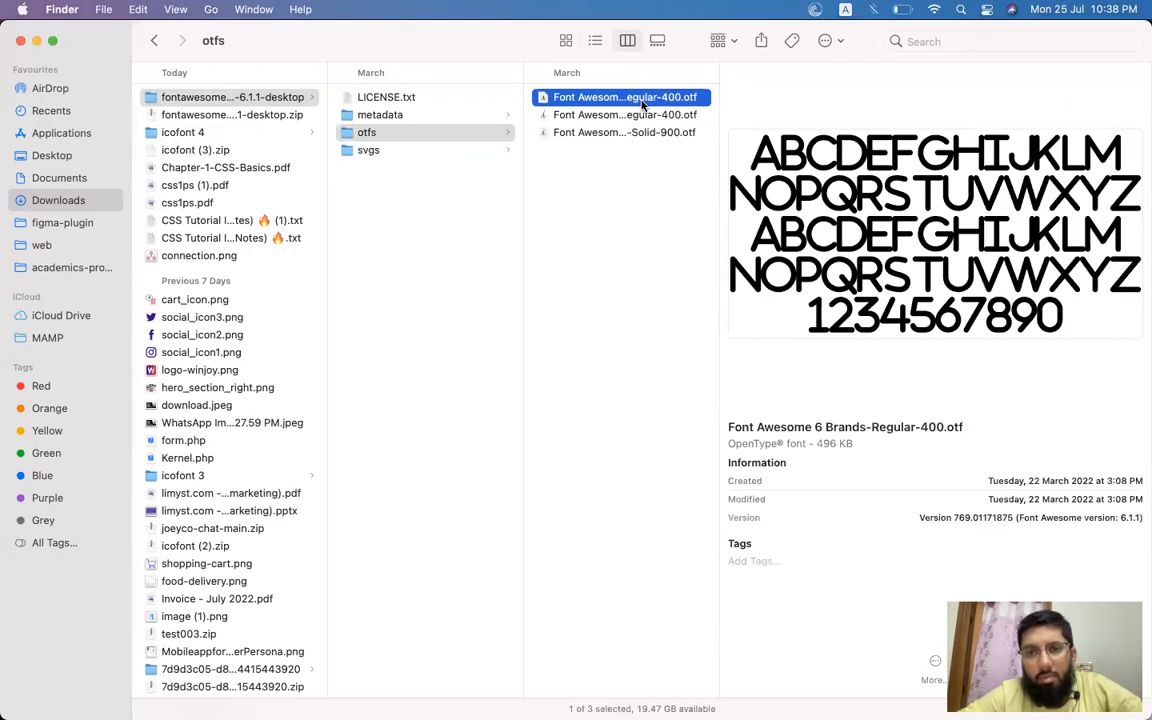
{"action": "double_click", "coordinate": [643, 102]}
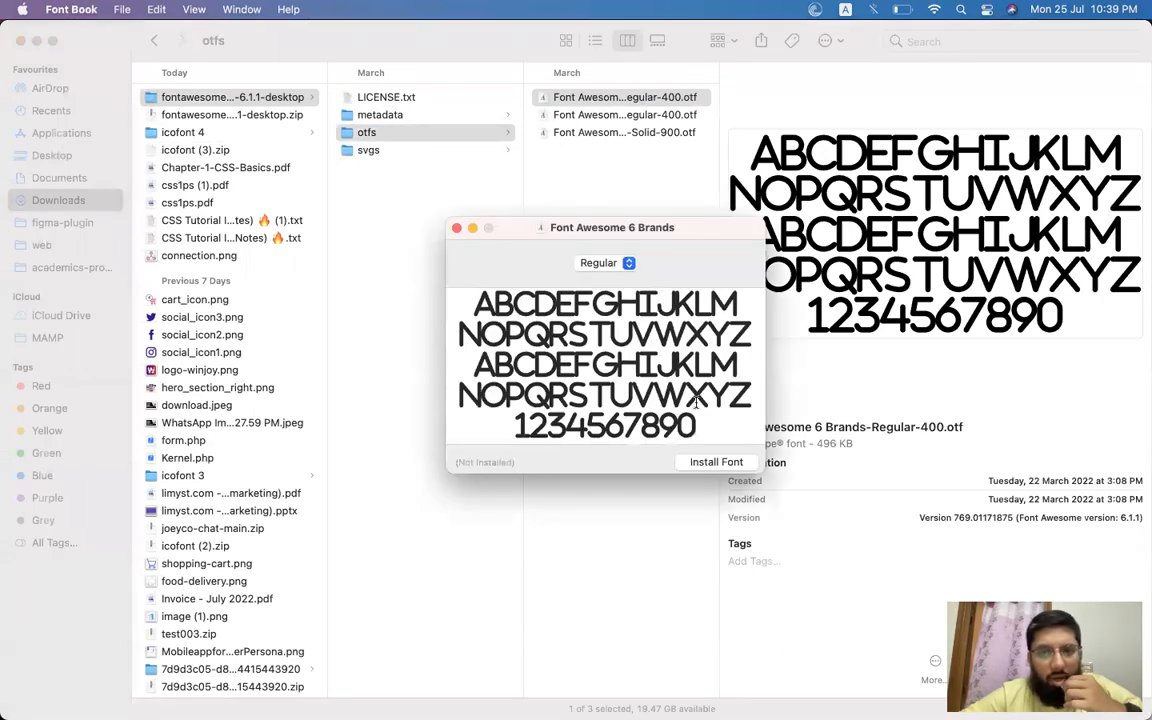
{"action": "left_click", "coordinate": [700, 462]}
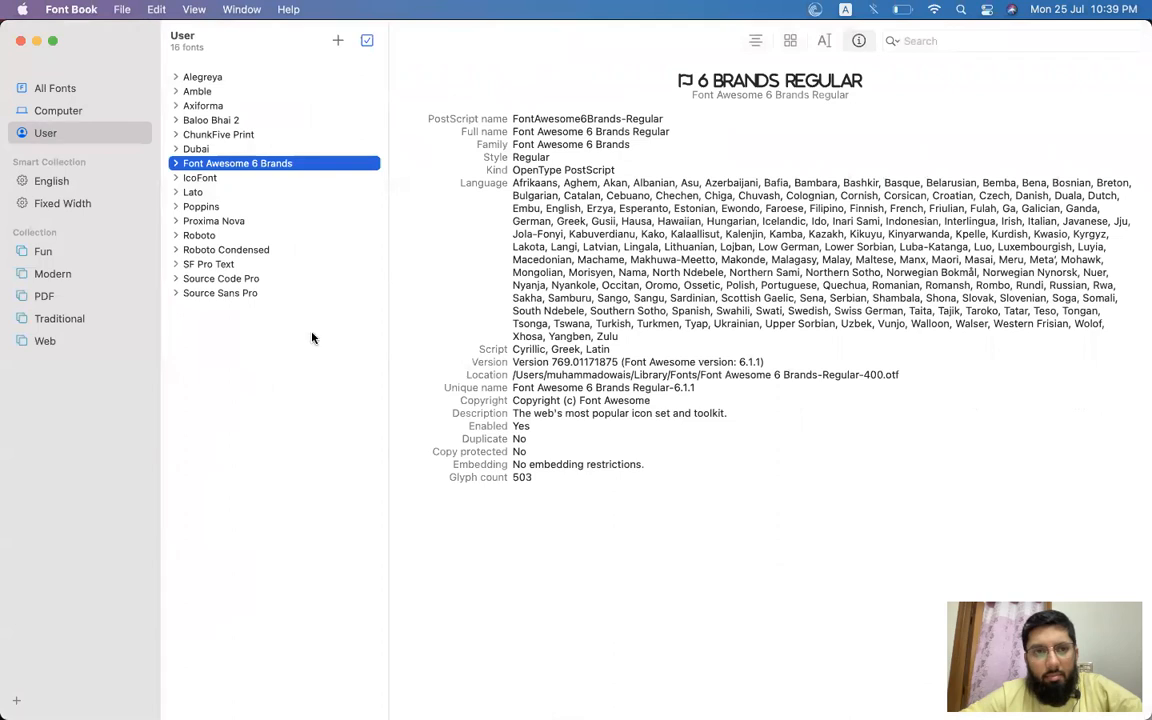
Switch back to Figma and set the food-cart glyph's font to Font Awesome 5 Brands.
{"action": "key", "text": "super+Tab"}
{"action": "left_click", "coordinate": [184, 364]}
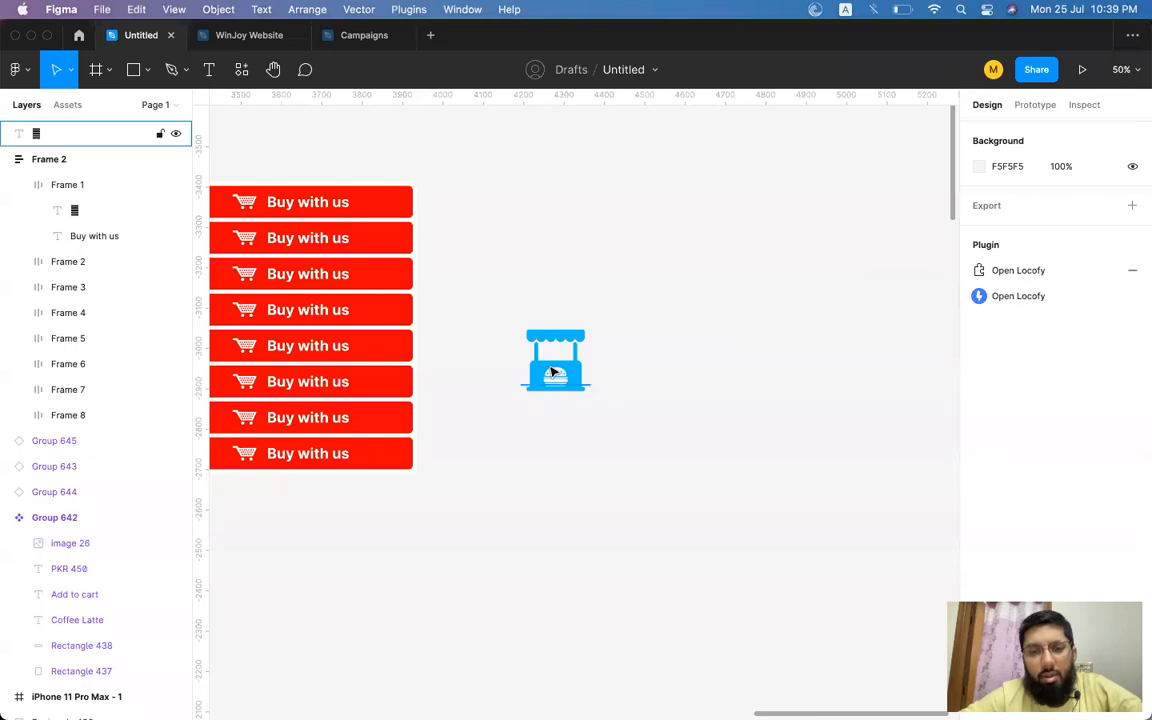
{"action": "left_click", "coordinate": [553, 372]}
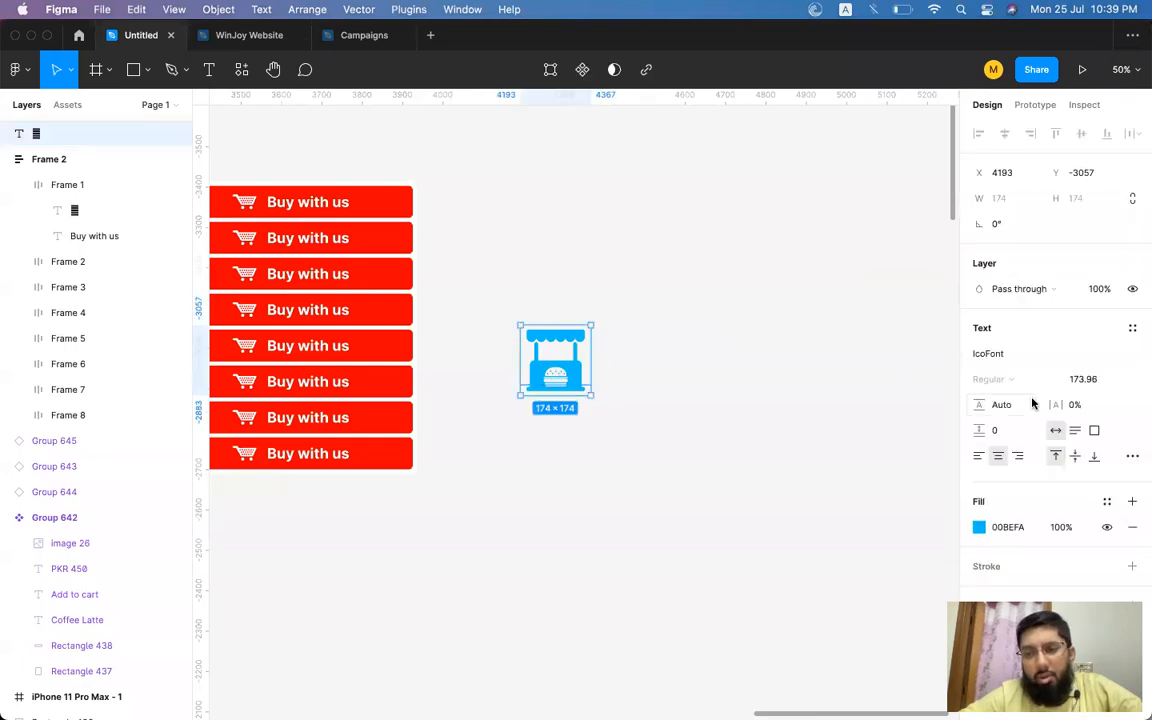
{"action": "left_click", "coordinate": [1016, 355]}
{"action": "type", "text": "Font"}
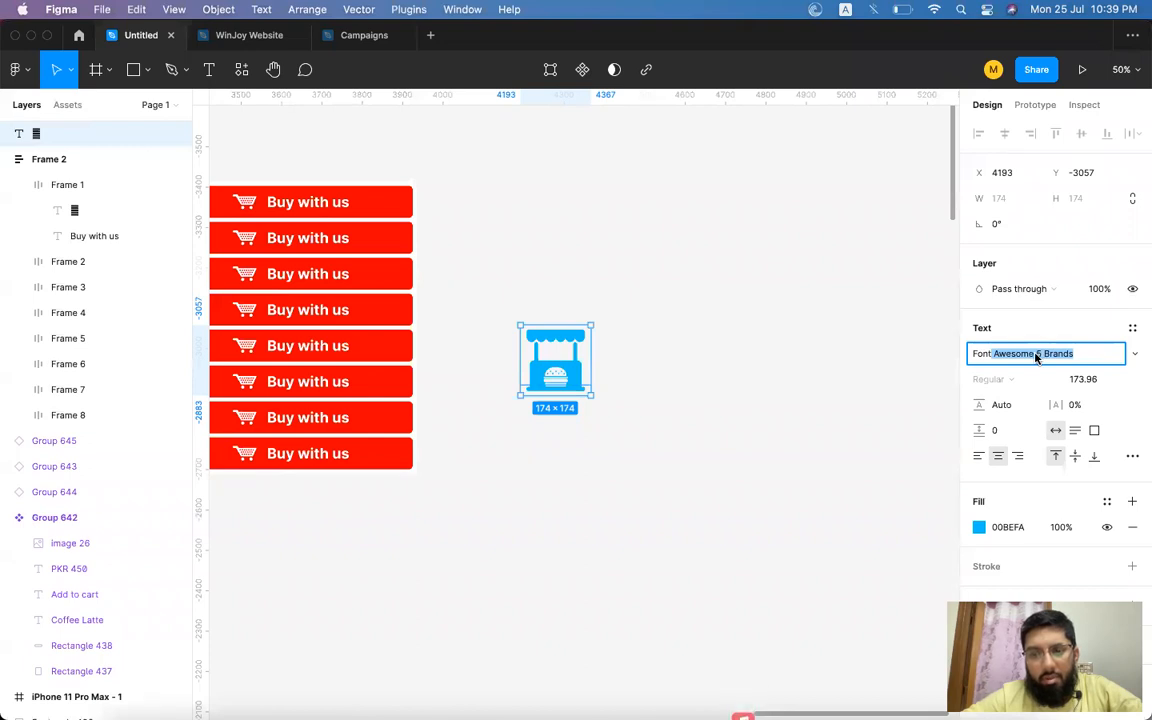
{"action": "key", "text": "Return"}
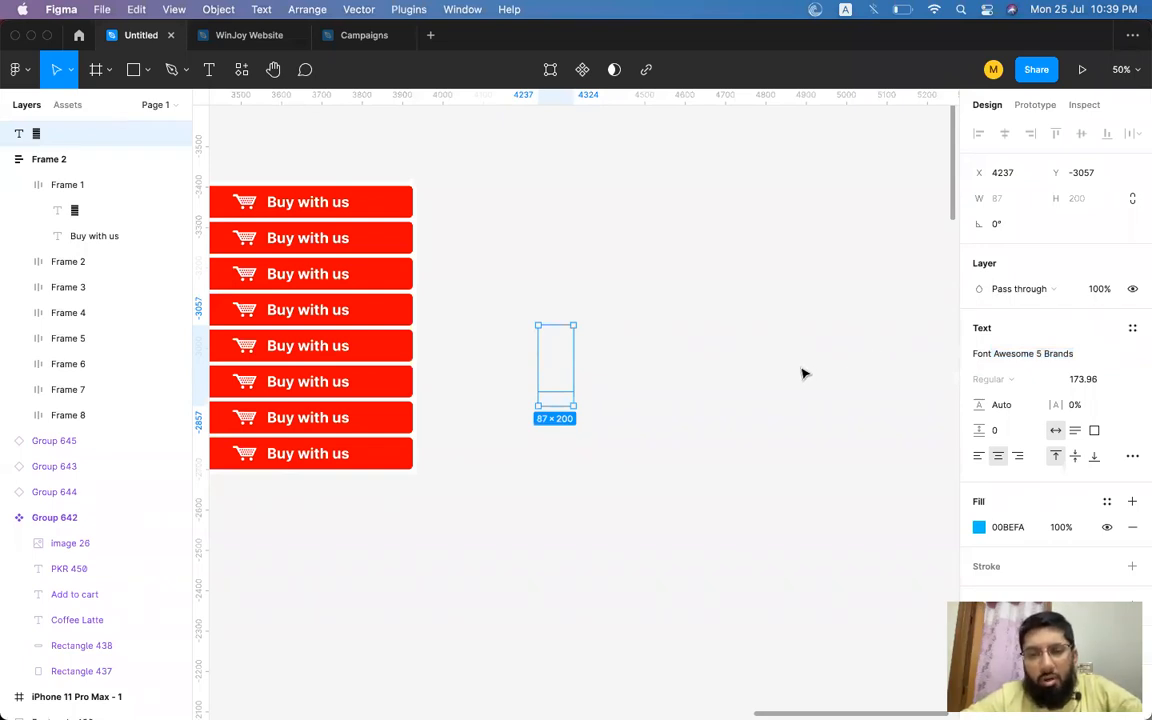
{"action": "left_click", "coordinate": [1020, 356]}
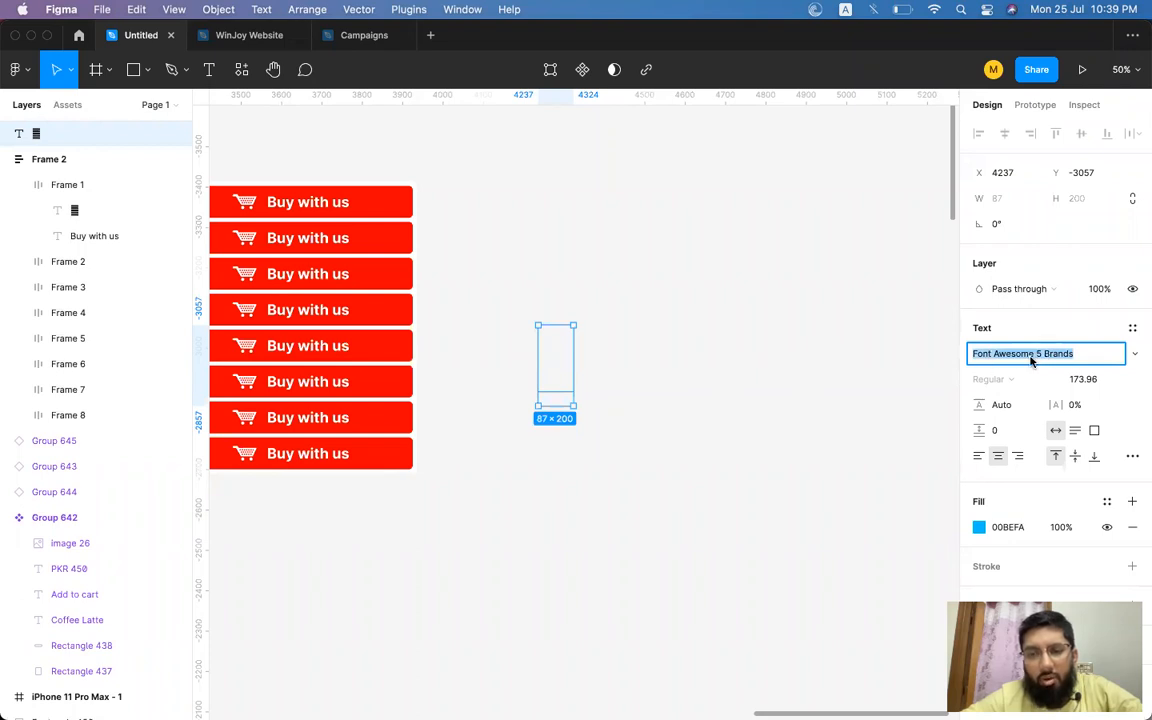
{"action": "left_click", "coordinate": [559, 375]}
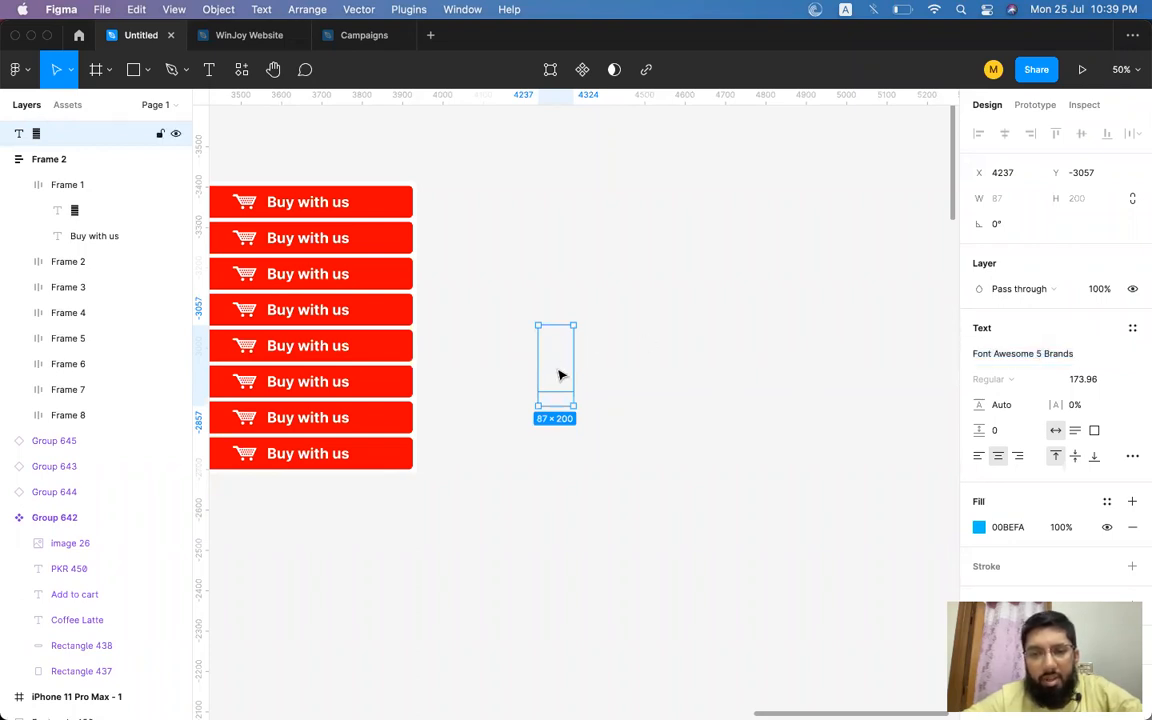
{"action": "left_click", "coordinate": [405, 9]}
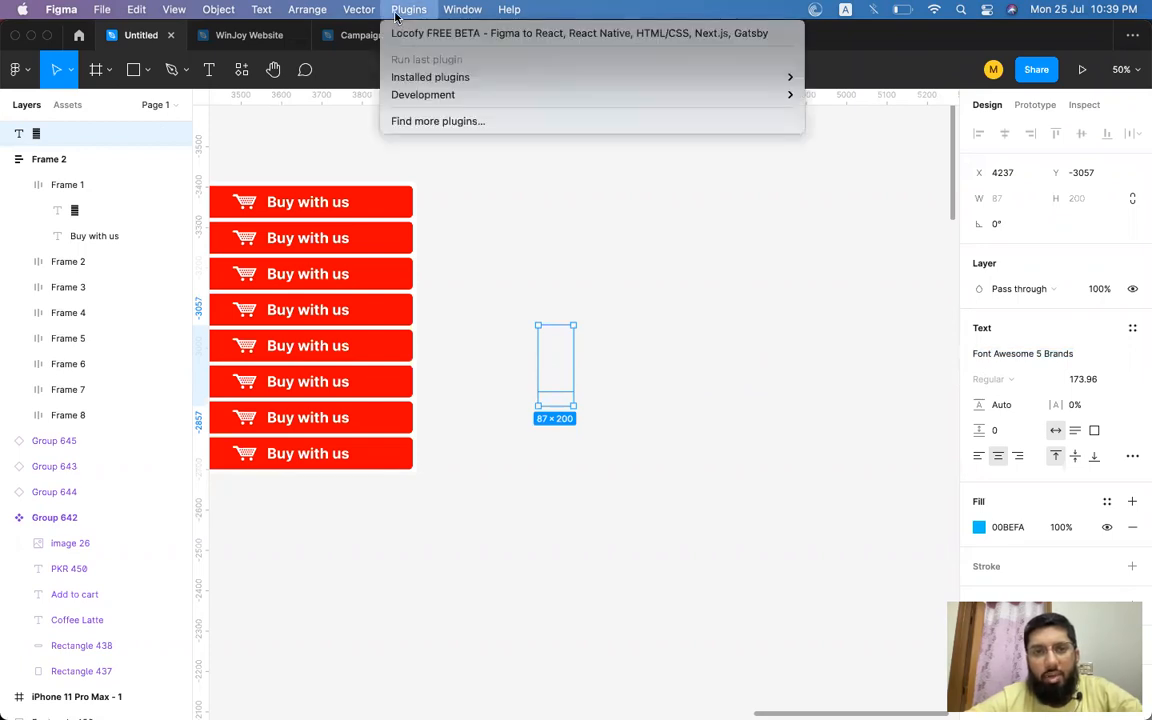
{"action": "left_click", "coordinate": [566, 394]}
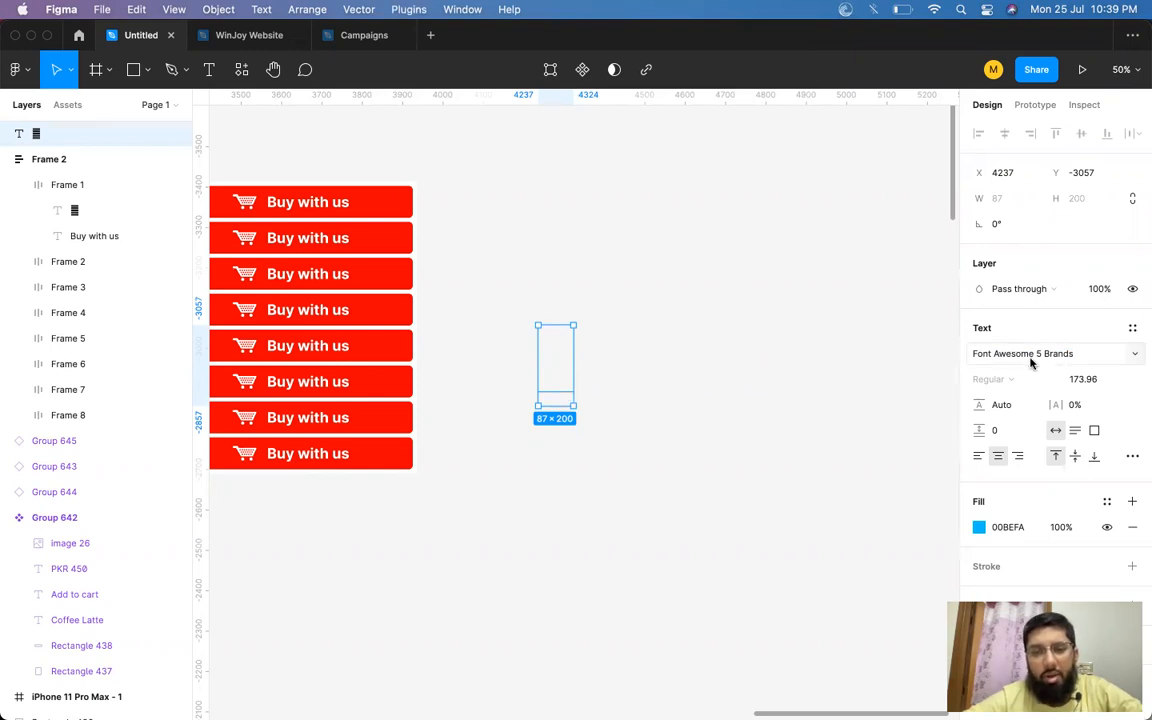
Switch to Chrome and browse the Font Awesome icons gallery, opening the Thin icon style.
{"action": "key", "text": "super+Tab"}
{"action": "key", "text": "super+Tab"}
{"action": "key", "text": "super+Tab"}
{"action": "key", "text": "super+Tab"}
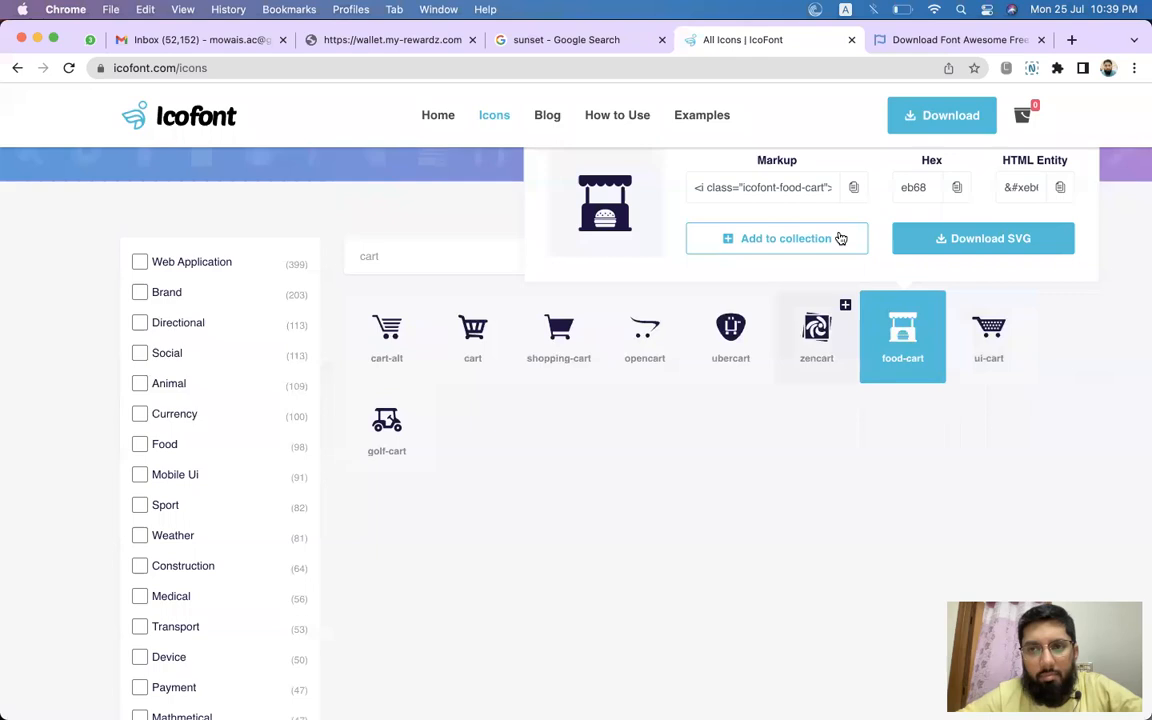
{"action": "left_click", "coordinate": [950, 40]}
{"action": "scroll", "coordinate": [566, 121], "scroll_direction": "up", "scroll_amount": 5}
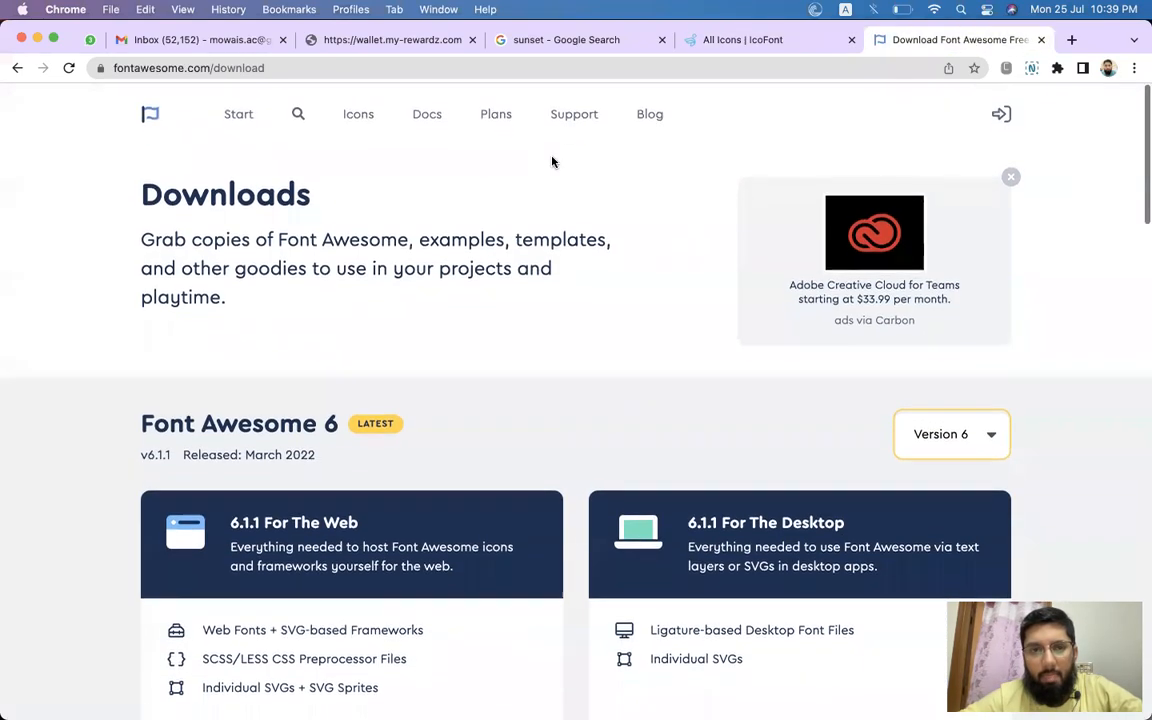
{"action": "left_click", "coordinate": [362, 120]}
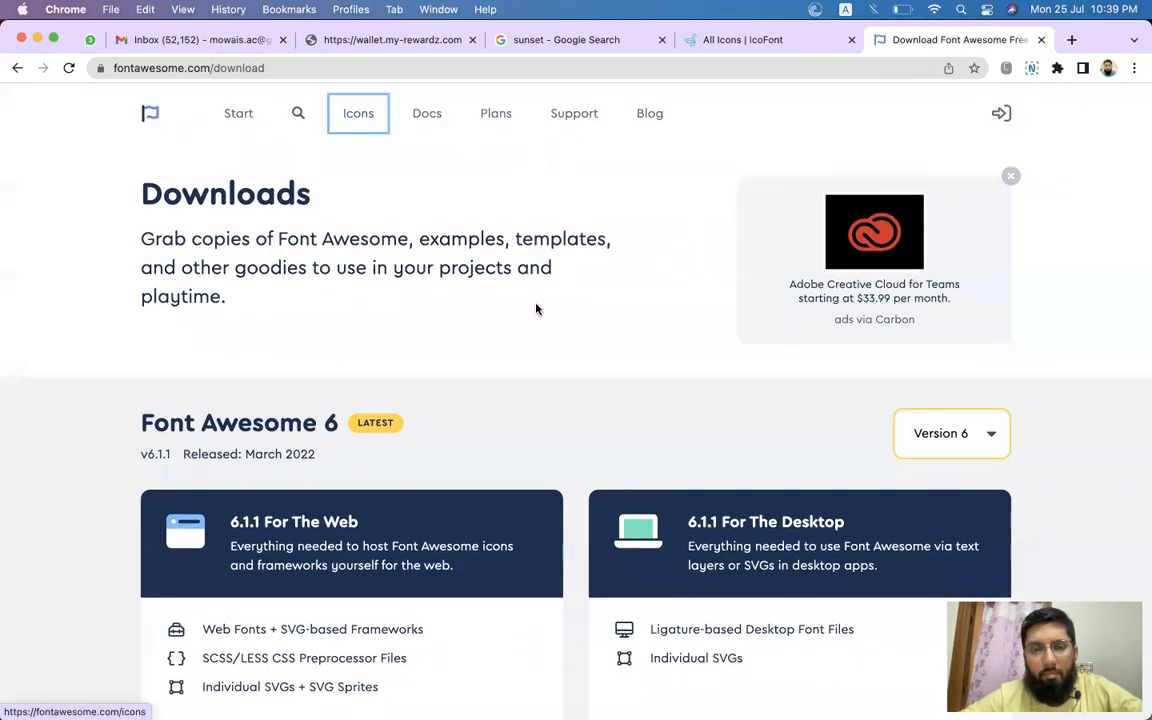
{"action": "scroll", "coordinate": [584, 343], "scroll_direction": "down", "scroll_amount": 3}
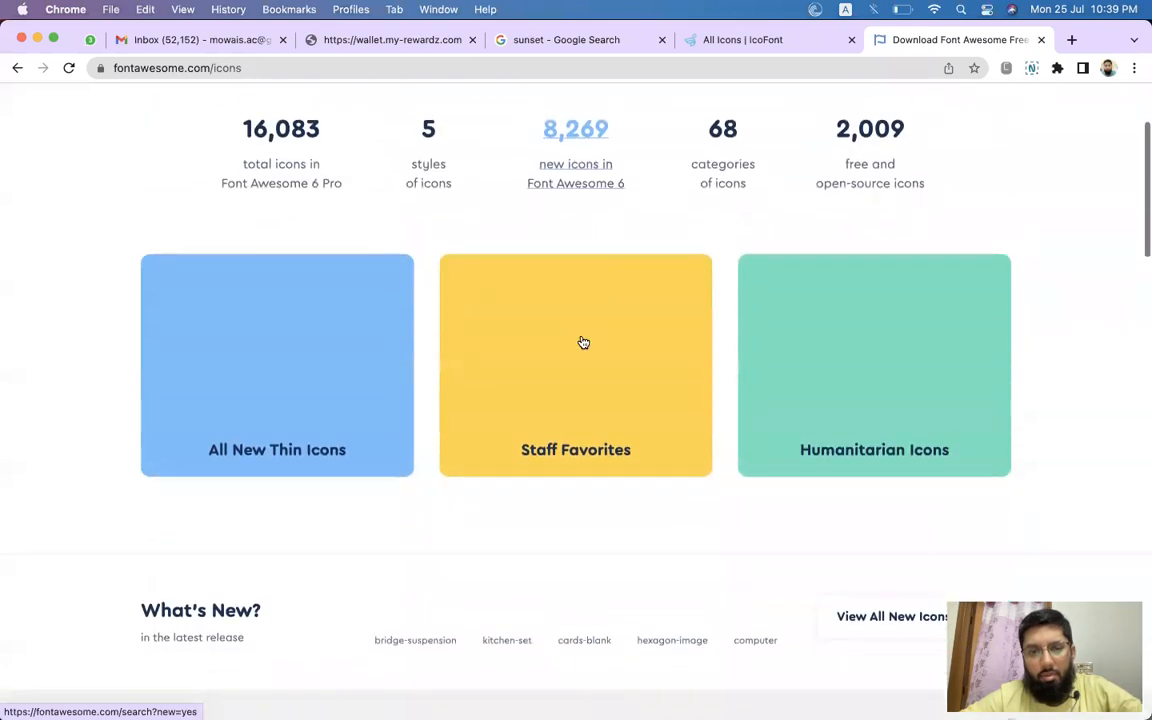
{"action": "left_click", "coordinate": [296, 400]}
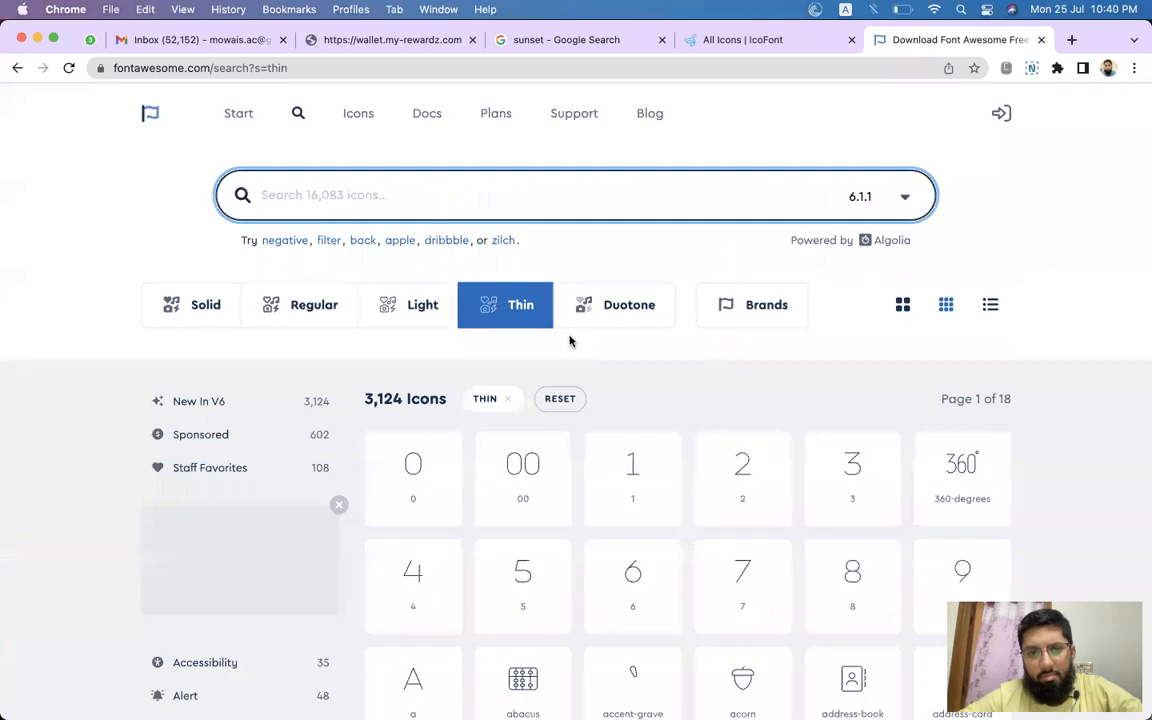
{"action": "scroll", "coordinate": [570, 341], "scroll_direction": "down", "scroll_amount": 3}
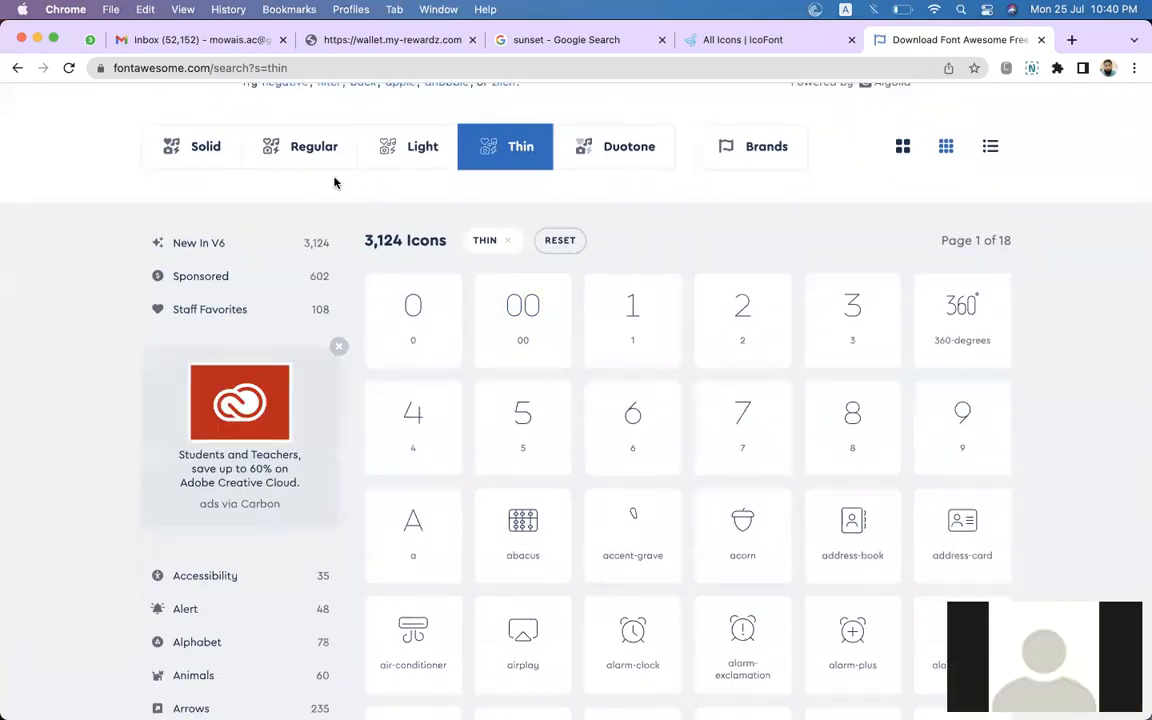
{"action": "scroll", "coordinate": [408, 155], "scroll_direction": "up", "scroll_amount": 3}
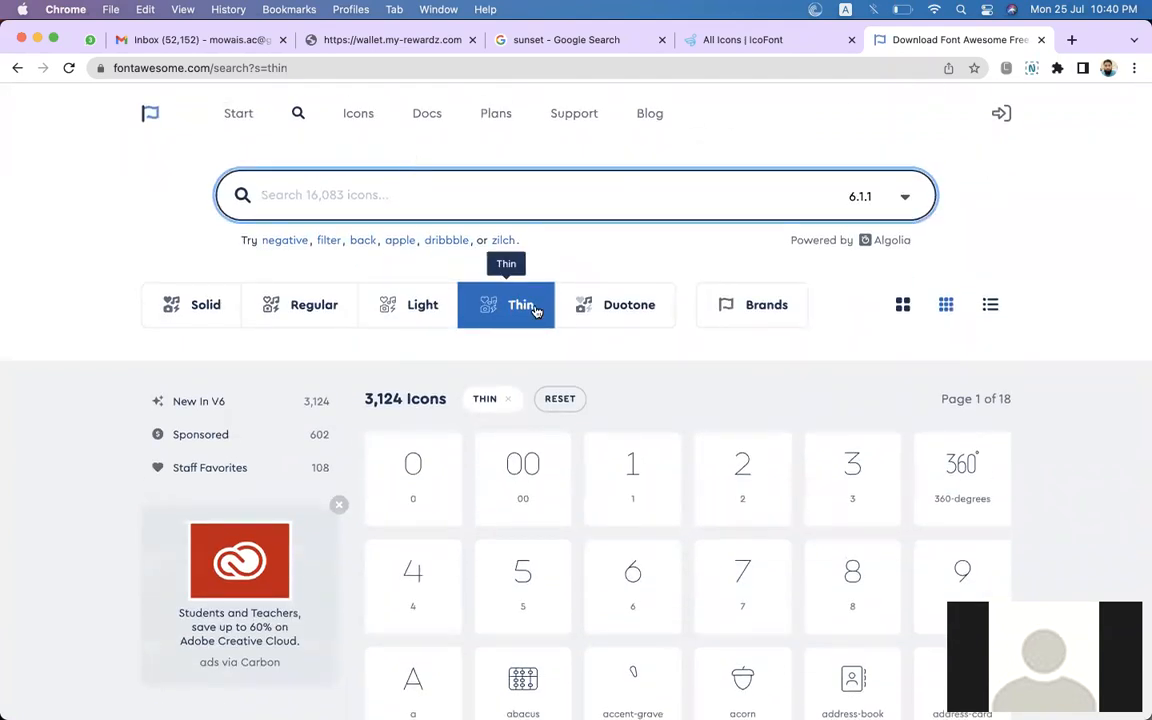
{"action": "key", "text": "XF86AudioLowerVolume"}
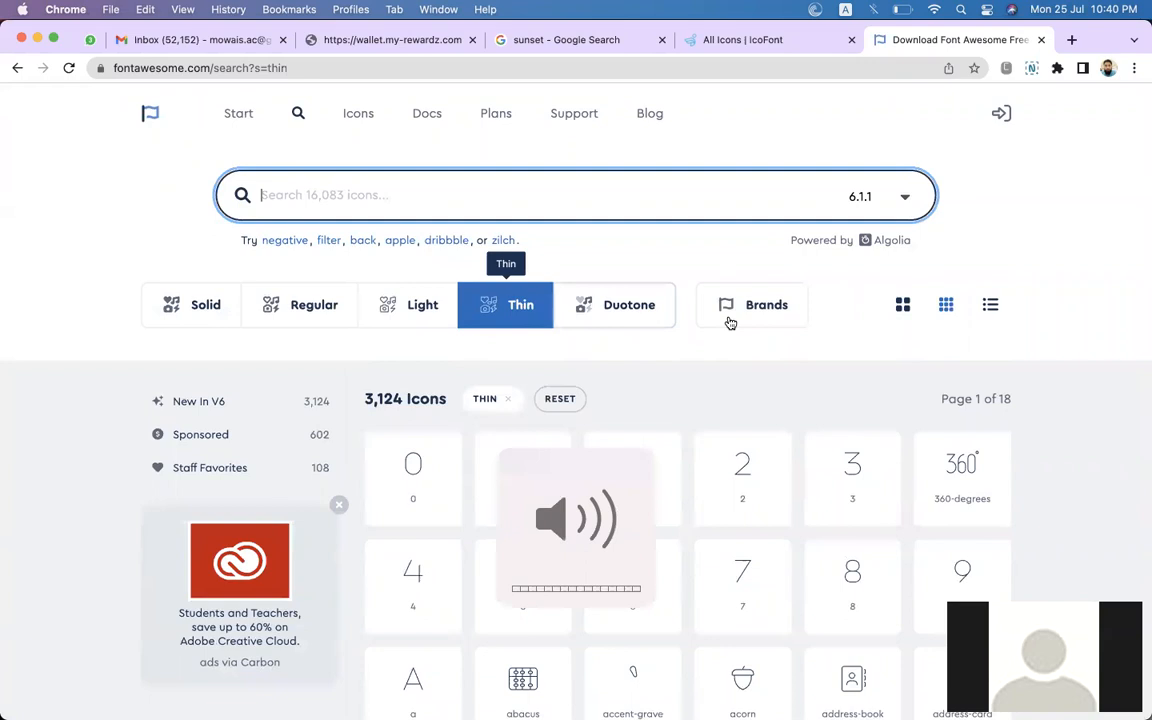
{"action": "left_click", "coordinate": [676, 382]}
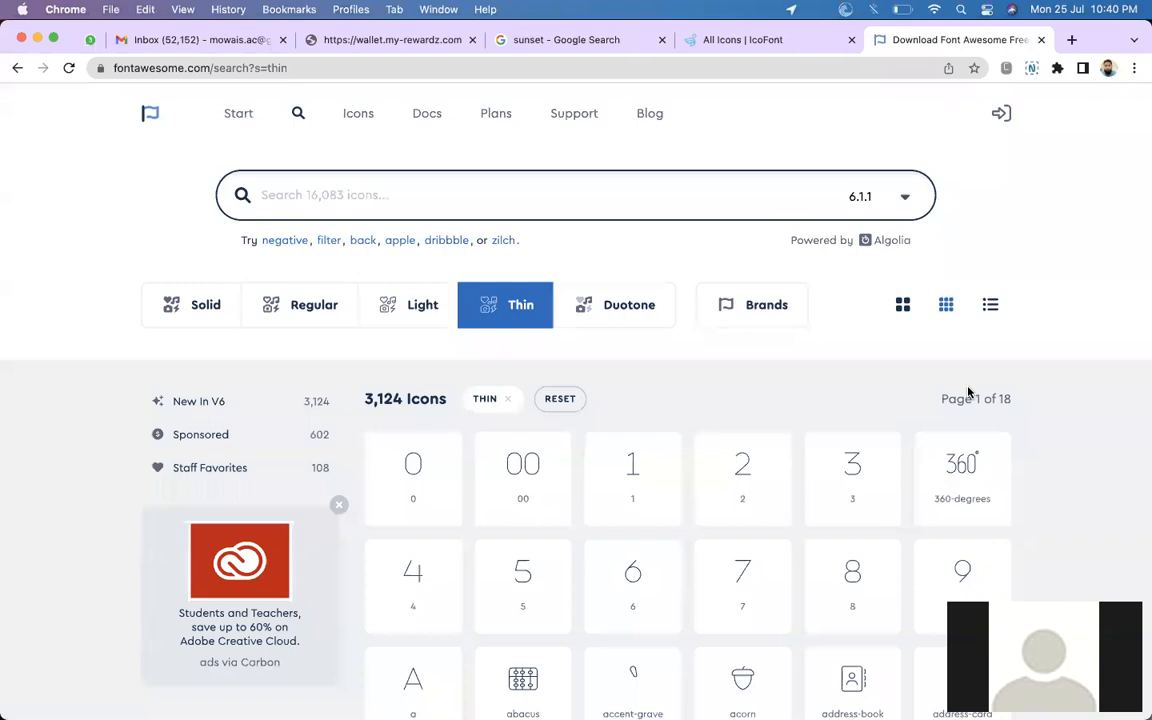
Switch back to Figma and pan and zoom across the canvas to survey the designs.
{"action": "key", "text": "super+Tab"}
{"action": "key", "text": "super+Tab"}
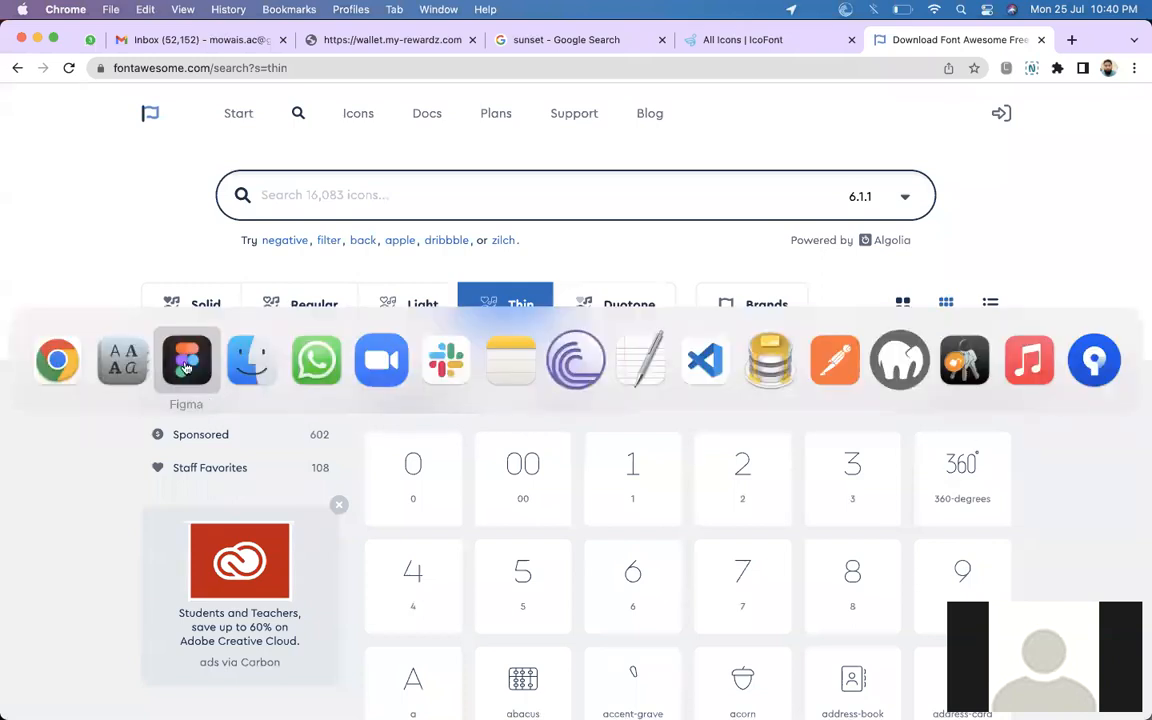
{"action": "scroll", "coordinate": [568, 410], "scroll_direction": "left", "scroll_amount": 10}
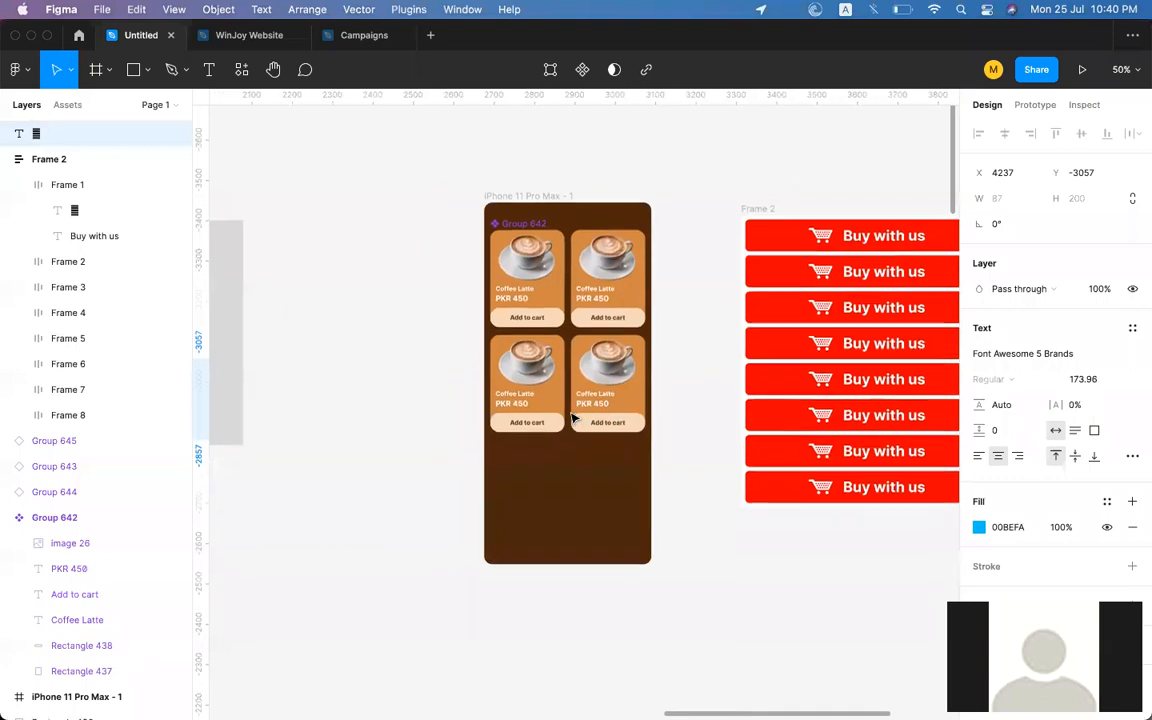
{"action": "scroll", "coordinate": [570, 414], "scroll_direction": "up", "scroll_amount": 5}
{"action": "scroll", "coordinate": [572, 418], "scroll_direction": "up", "scroll_amount": 5}
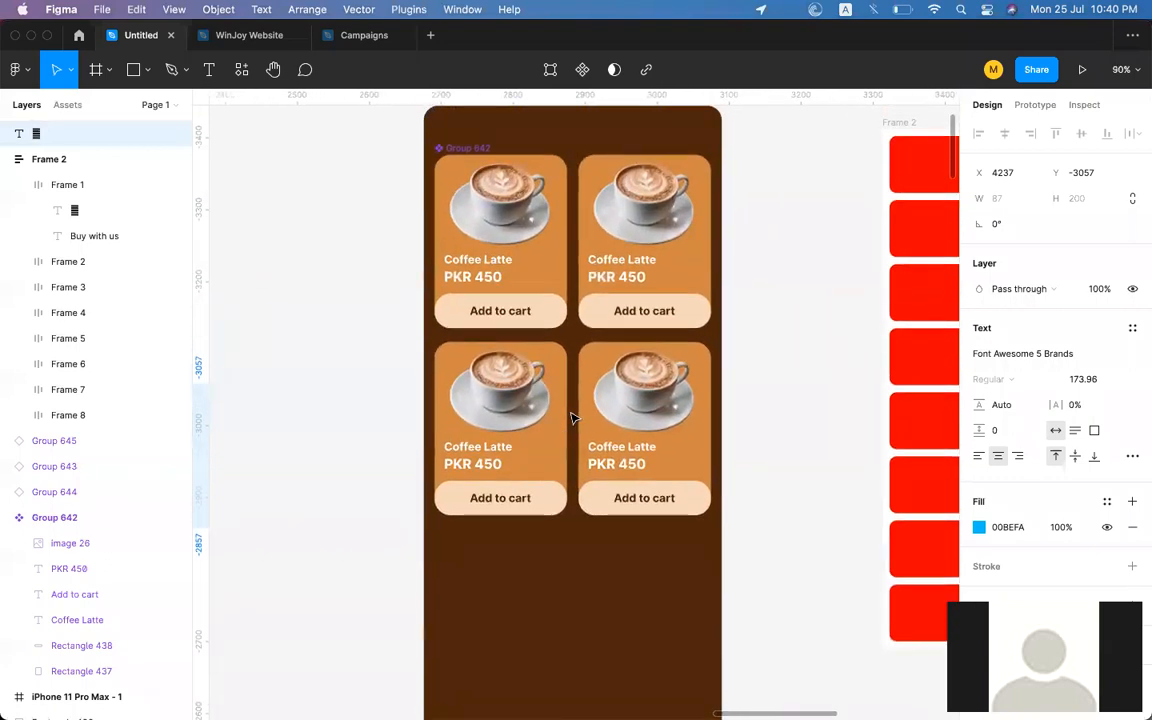
{"action": "scroll", "coordinate": [572, 418], "scroll_direction": "right", "scroll_amount": 3}
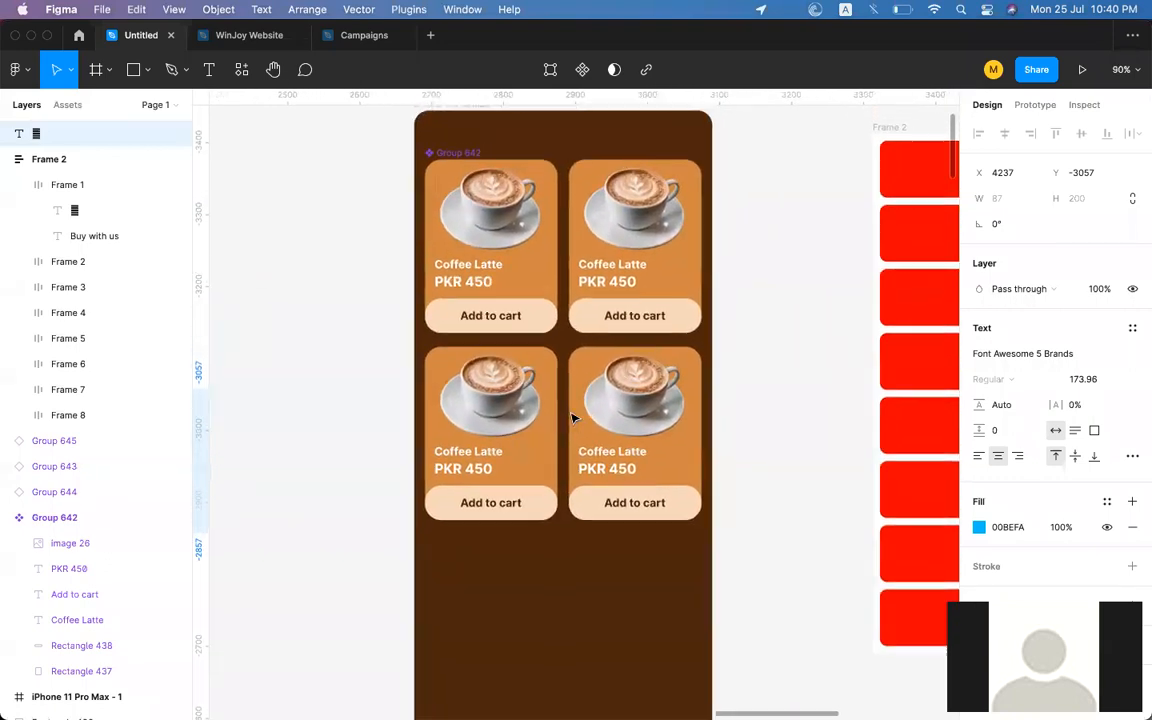
{"action": "scroll", "coordinate": [572, 418], "scroll_direction": "left", "scroll_amount": 4}
{"action": "scroll", "coordinate": [572, 418], "scroll_direction": "down", "scroll_amount": 2}
{"action": "scroll", "coordinate": [572, 418], "scroll_direction": "down", "scroll_amount": 5}
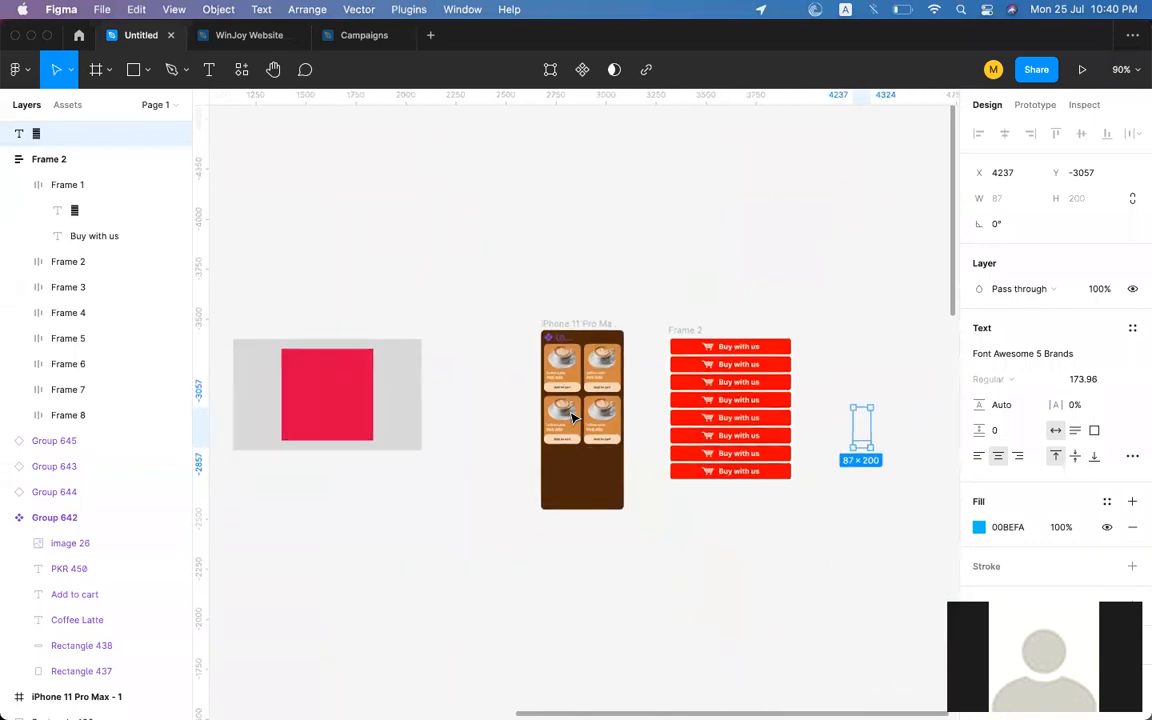
{"action": "scroll", "coordinate": [572, 418], "scroll_direction": "left", "scroll_amount": 5}
{"action": "scroll", "coordinate": [572, 418], "scroll_direction": "up", "scroll_amount": 2}
{"action": "scroll", "coordinate": [572, 418], "scroll_direction": "right", "scroll_amount": 5}
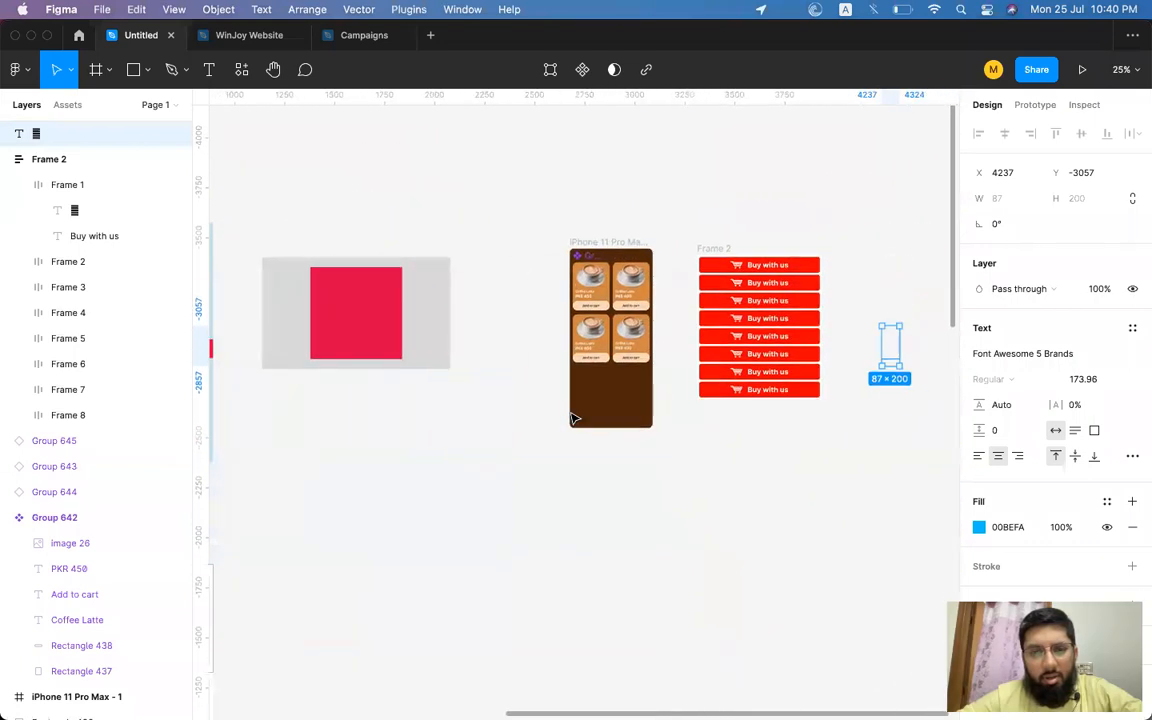
{"action": "scroll", "coordinate": [572, 418], "scroll_direction": "left", "scroll_amount": 1}
{"action": "scroll", "coordinate": [572, 418], "scroll_direction": "up", "scroll_amount": 5}
{"action": "scroll", "coordinate": [572, 418], "scroll_direction": "up", "scroll_amount": 1}
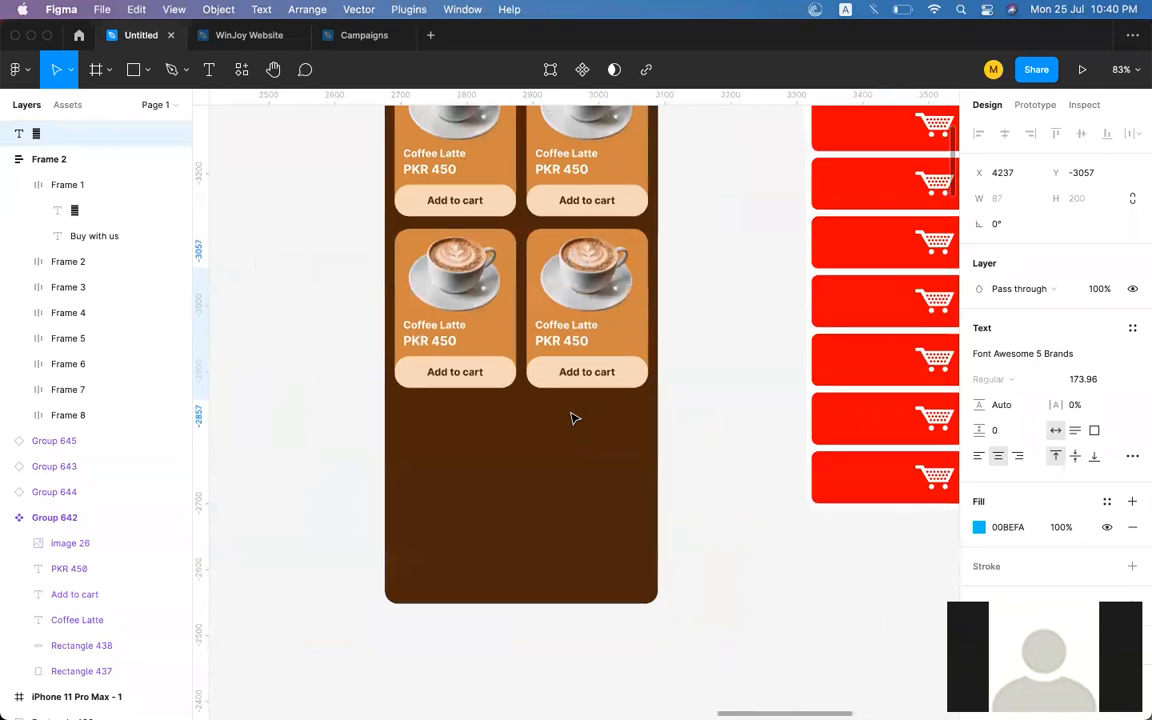
{"action": "scroll", "coordinate": [572, 418], "scroll_direction": "up", "scroll_amount": 3}
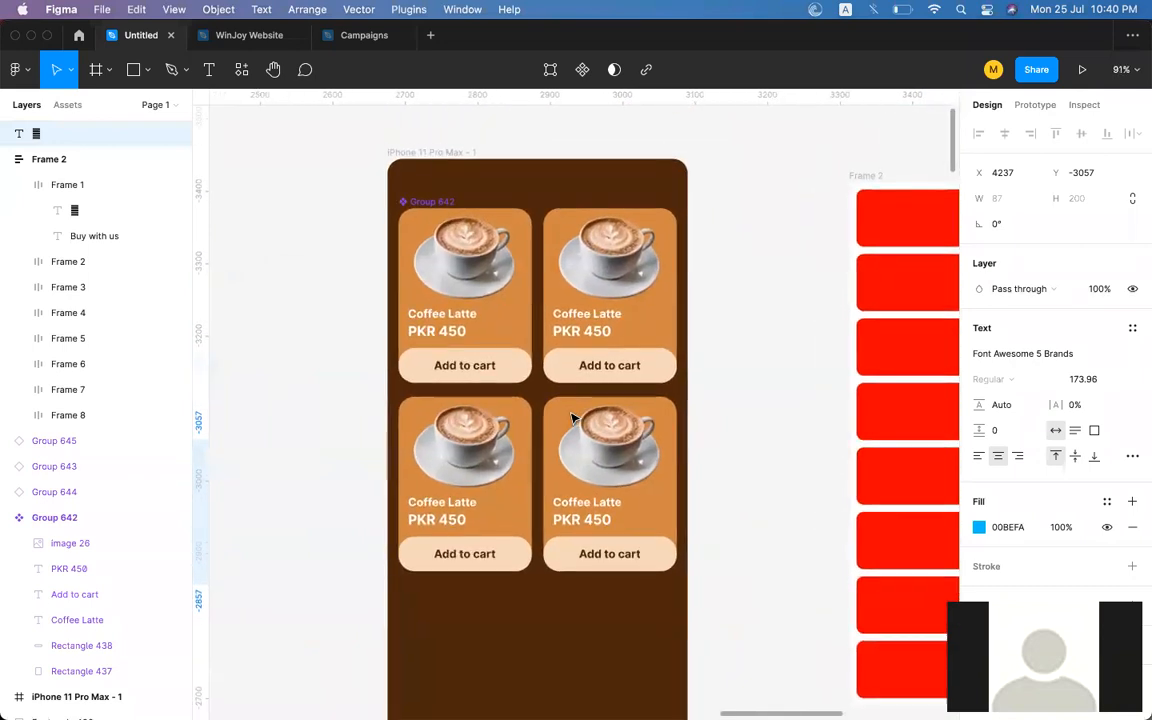
{"action": "scroll", "coordinate": [572, 418], "scroll_direction": "down", "scroll_amount": 3}
{"action": "scroll", "coordinate": [575, 417], "scroll_direction": "left", "scroll_amount": 10}
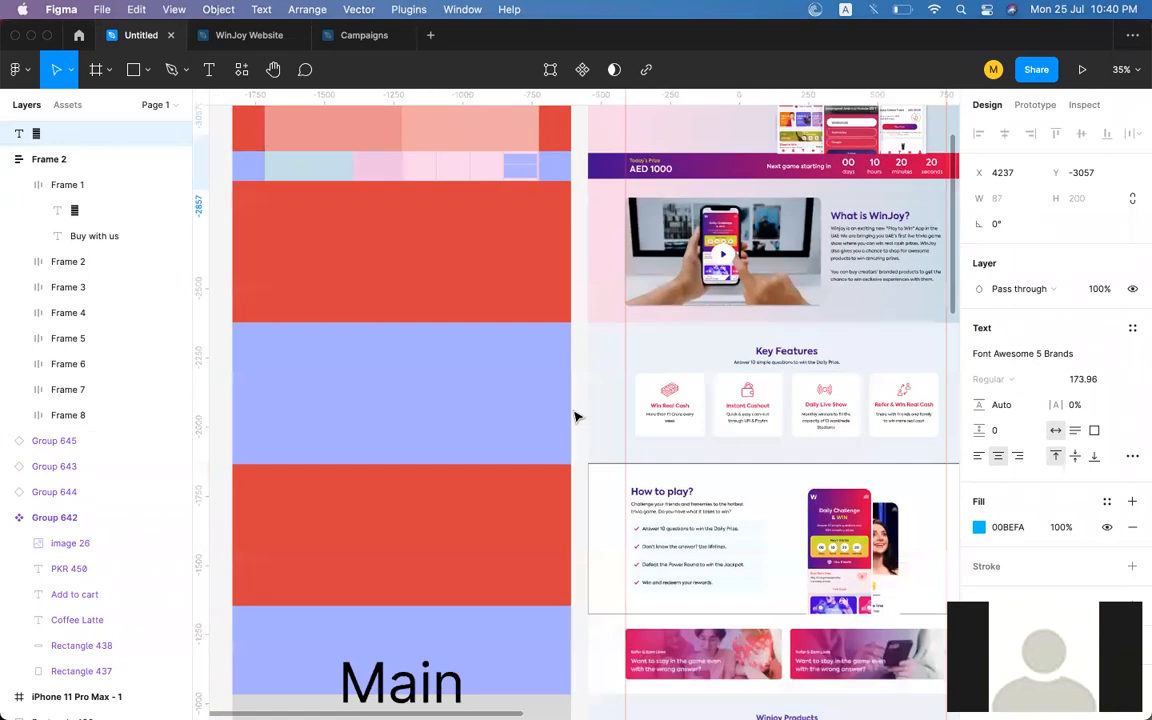
{"action": "scroll", "coordinate": [575, 417], "scroll_direction": "right", "scroll_amount": 3}
{"action": "scroll", "coordinate": [575, 417], "scroll_direction": "down", "scroll_amount": 5}
{"action": "scroll", "coordinate": [575, 418], "scroll_direction": "down", "scroll_amount": 2}
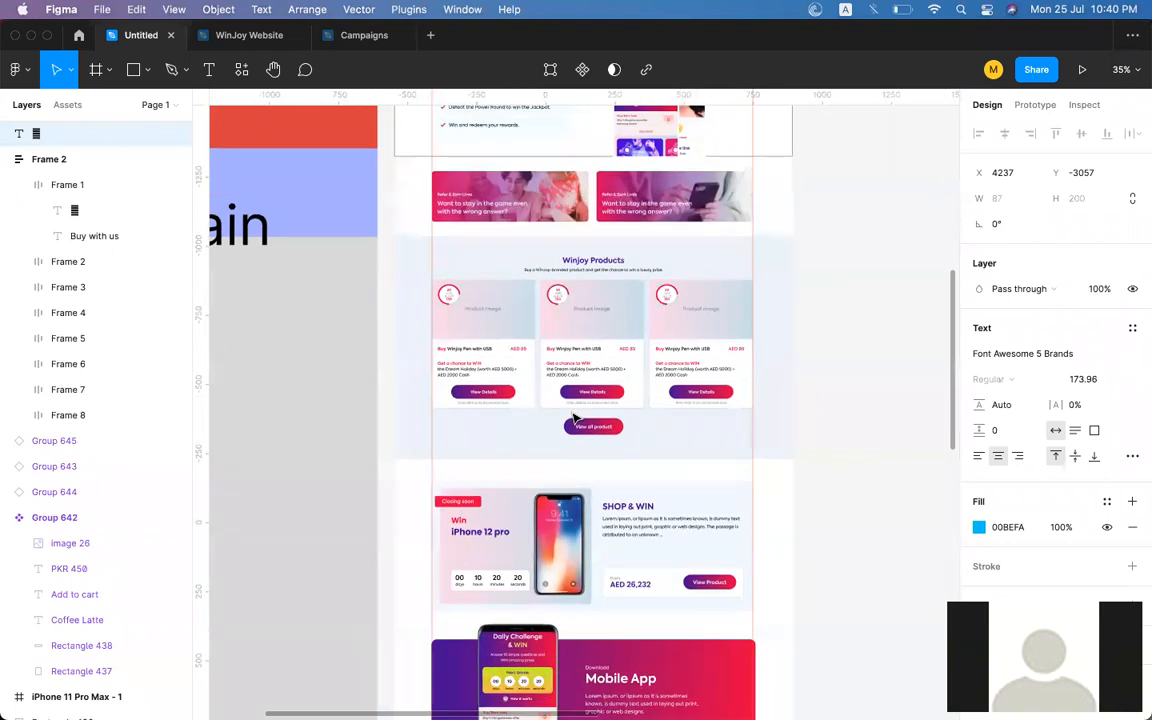
{"action": "scroll", "coordinate": [575, 418], "scroll_direction": "up", "scroll_amount": 5}
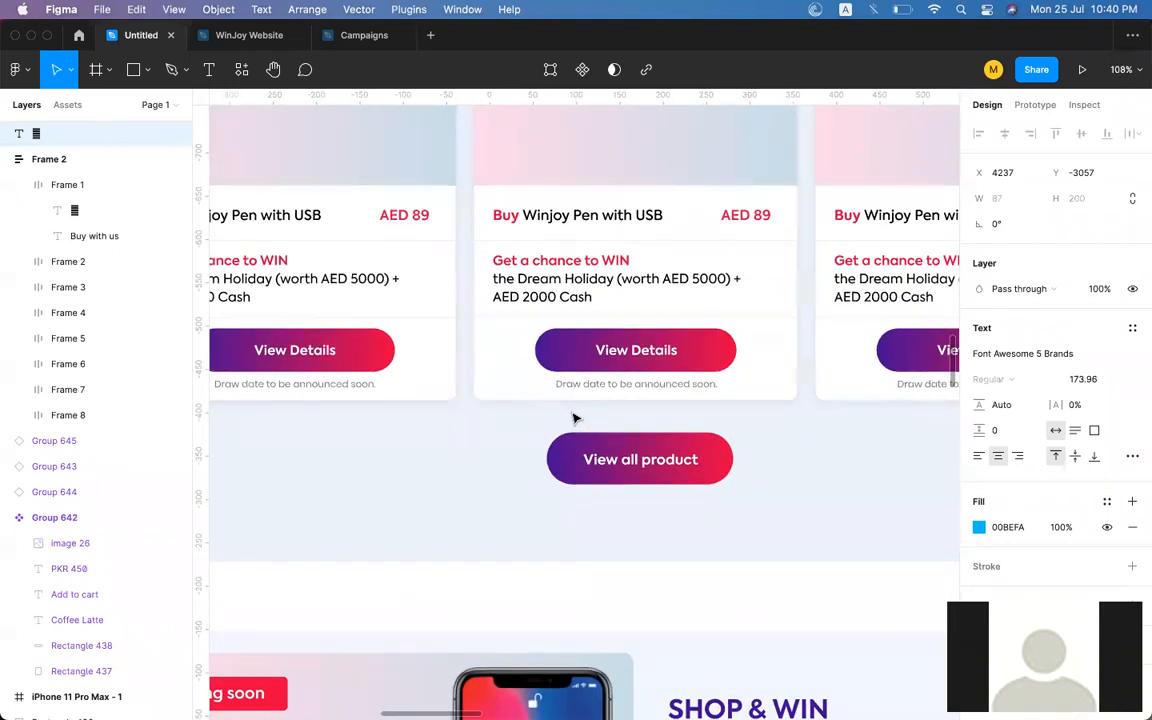
{"action": "scroll", "coordinate": [575, 418], "scroll_direction": "up", "scroll_amount": 3}
{"action": "scroll", "coordinate": [575, 418], "scroll_direction": "down", "scroll_amount": 5}
{"action": "scroll", "coordinate": [575, 418], "scroll_direction": "right", "scroll_amount": 10}
{"action": "scroll", "coordinate": [575, 418], "scroll_direction": "up", "scroll_amount": 5}
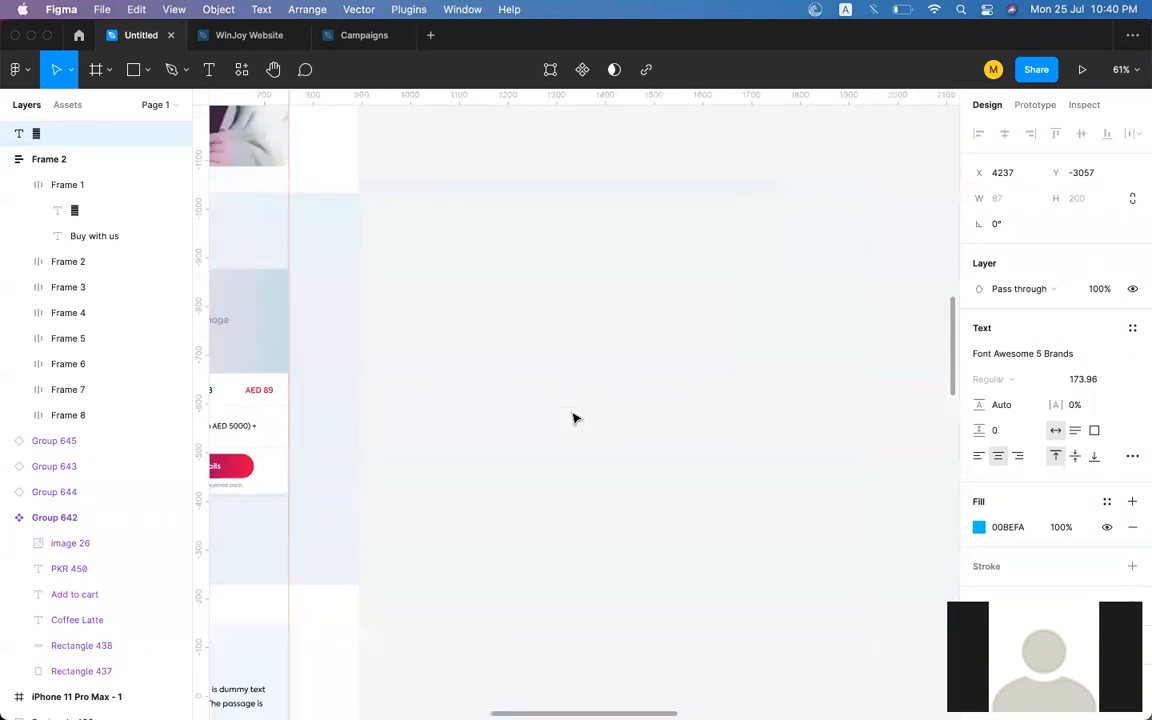
{"action": "scroll", "coordinate": [575, 418], "scroll_direction": "up", "scroll_amount": 8}
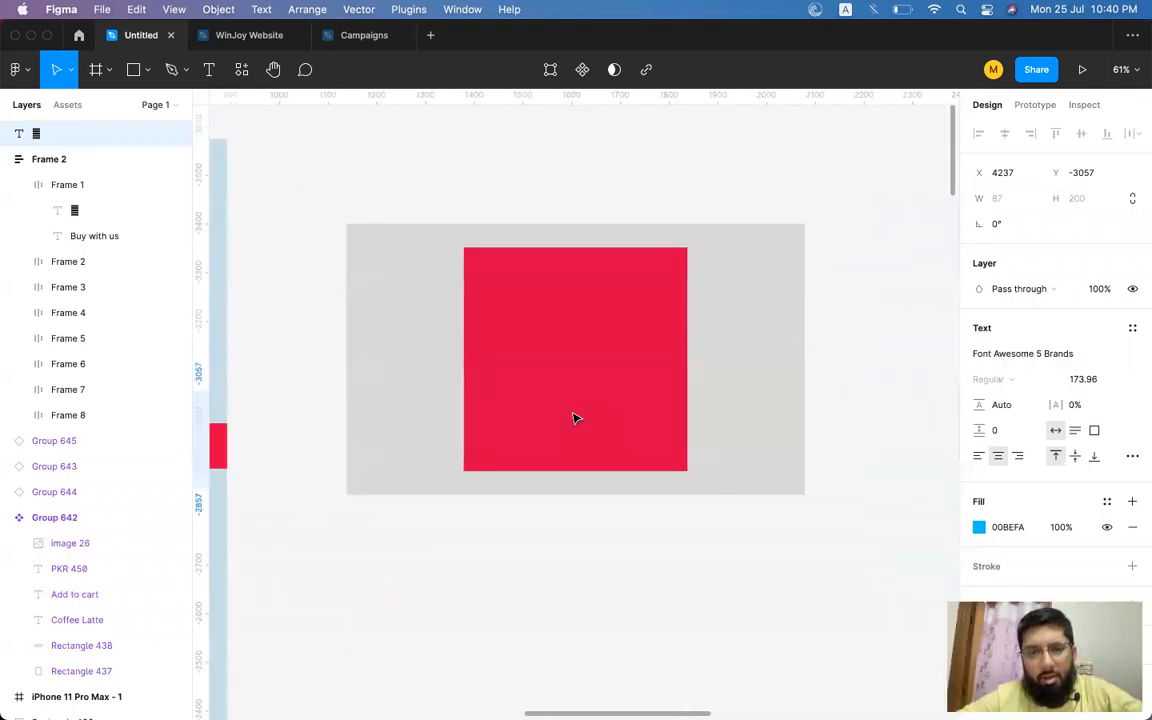
Add a text layer reading asdasd over the red square.
{"action": "left_click", "coordinate": [591, 265]}
{"action": "key", "text": "t"}
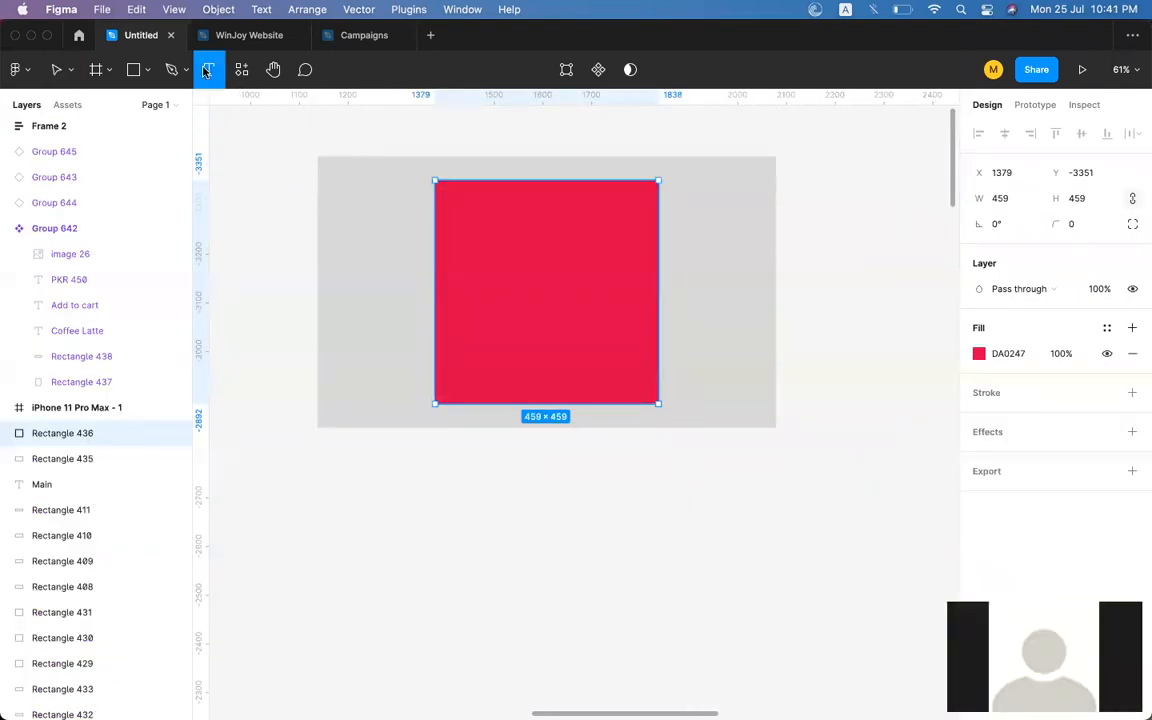
{"action": "left_click", "coordinate": [468, 219]}
{"action": "type", "text": "asdasd"}
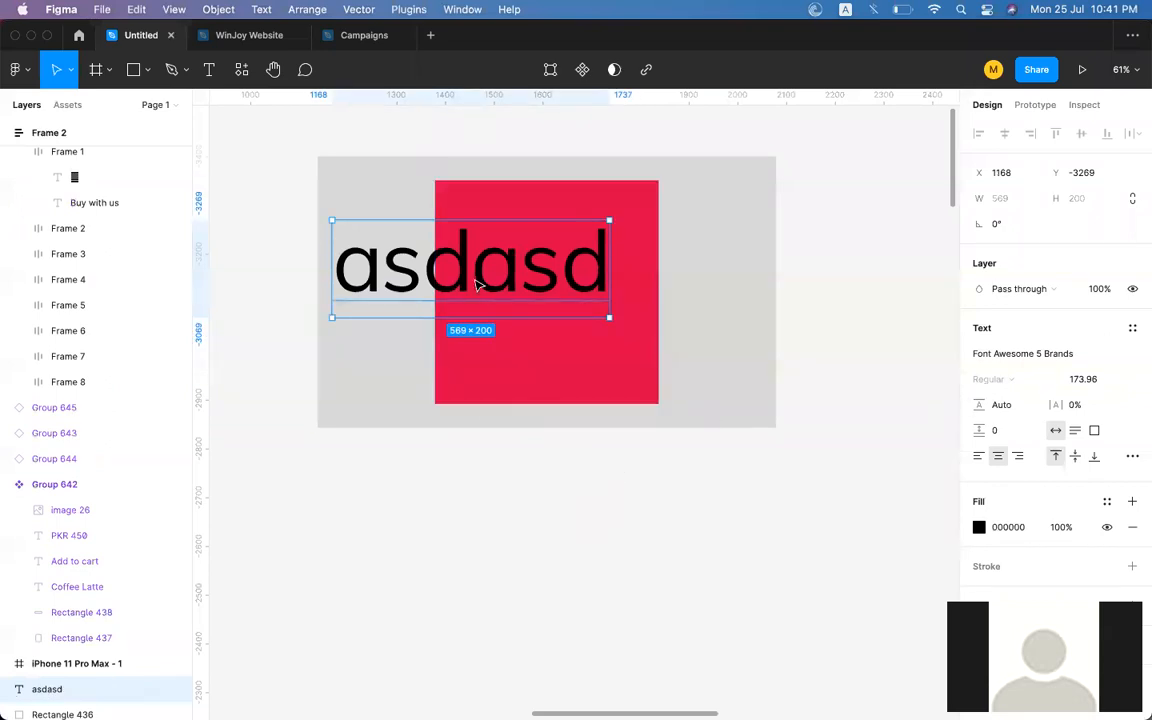
Shrink the text's font size to 152.96 and move it onto the red square.
{"action": "left_click_drag", "start_coordinate": [476, 283], "coordinate": [586, 293]}
{"action": "key", "text": "super+shift+comma"}
{"action": "key", "text": "super+shift+comma"}
{"action": "key", "text": "super+shift+comma"}
{"action": "key", "text": "super+shift+comma"}
{"action": "key", "text": "super+shift+comma"}
{"action": "key", "text": "super+shift+comma"}
{"action": "key", "text": "super+shift+comma"}
{"action": "key", "text": "super+shift+comma"}
{"action": "key", "text": "super+shift+comma"}
{"action": "key", "text": "super+shift+comma"}
{"action": "key", "text": "super+shift+comma"}
{"action": "key", "text": "super+shift+comma"}
{"action": "key", "text": "super+shift+comma"}
{"action": "key", "text": "super+shift+comma"}
{"action": "key", "text": "super+shift+comma"}
{"action": "key", "text": "super+shift+comma"}
{"action": "key", "text": "super+shift+comma"}
{"action": "key", "text": "super+shift+comma"}
{"action": "key", "text": "super+shift+comma"}
{"action": "key", "text": "super+shift+comma"}
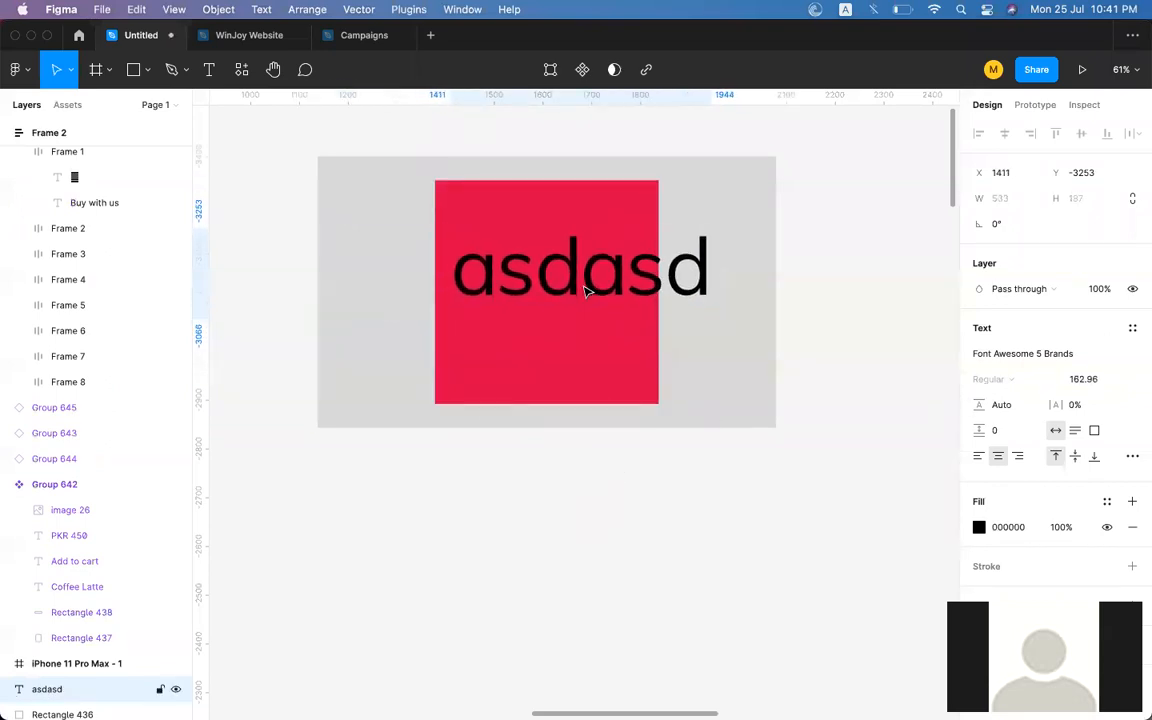
{"action": "left_click_drag", "start_coordinate": [629, 277], "coordinate": [607, 278]}
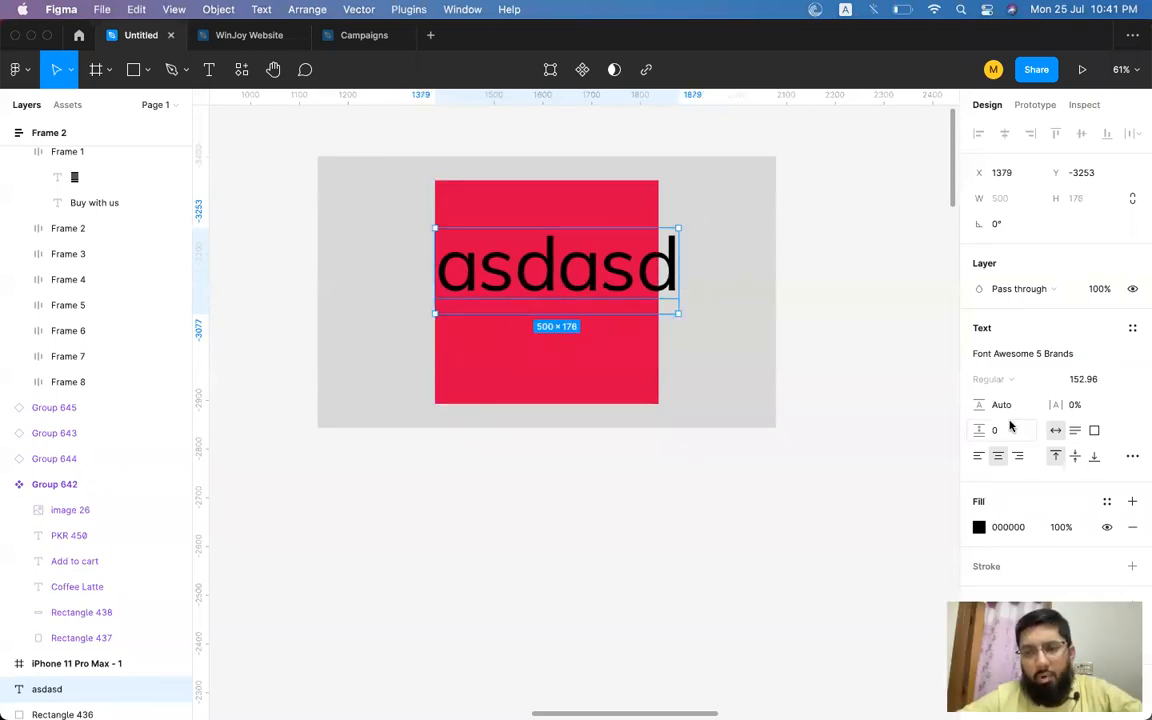
Open the type settings and try the text decoration options, ending with strikethrough.
{"action": "left_click", "coordinate": [1132, 456]}
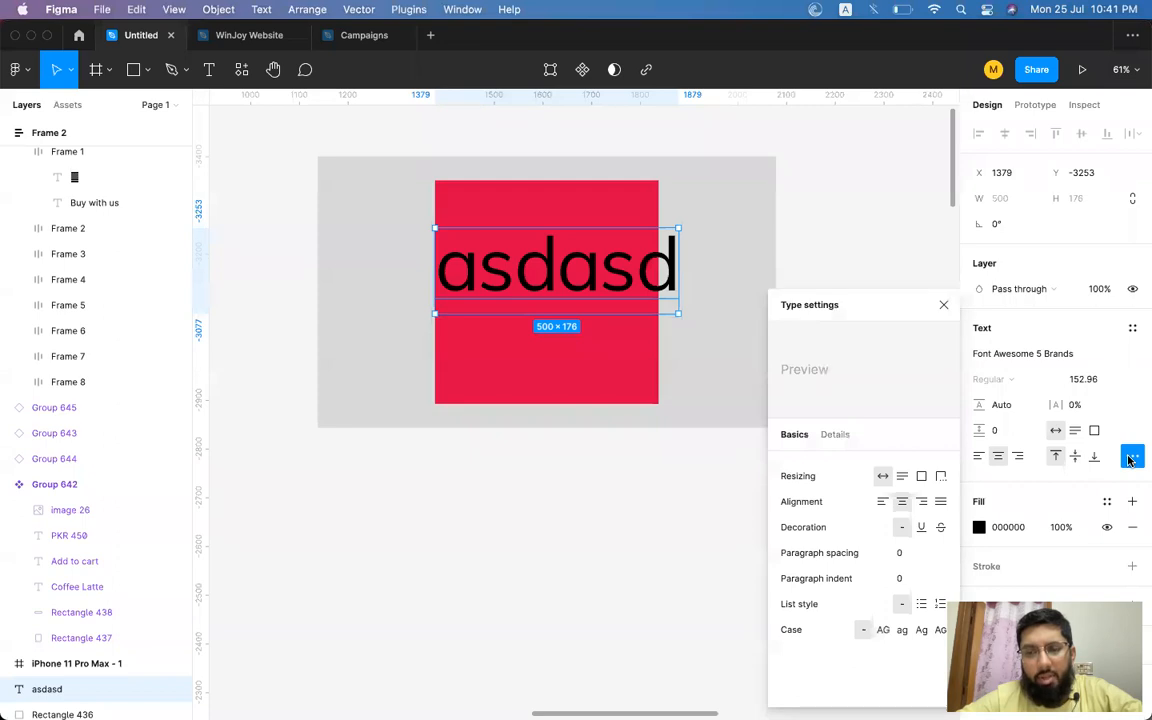
{"action": "left_click", "coordinate": [921, 527]}
{"action": "left_click", "coordinate": [940, 527]}
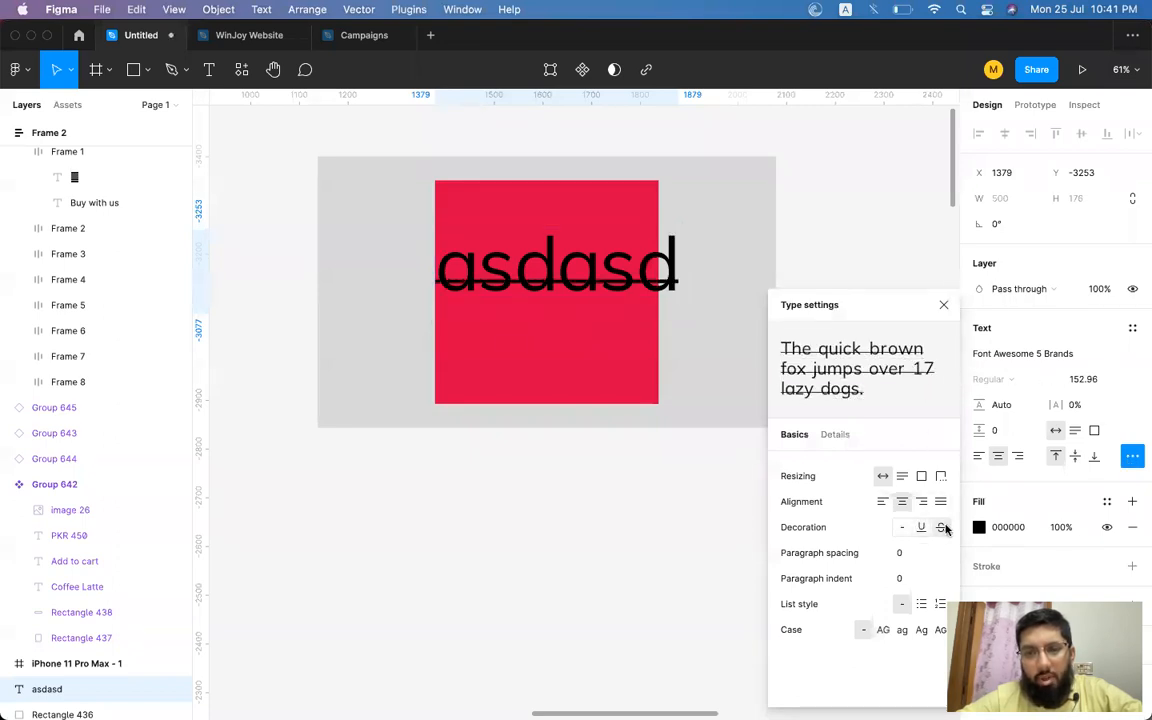
{"action": "left_click", "coordinate": [921, 527]}
{"action": "left_click", "coordinate": [903, 528]}
{"action": "left_click", "coordinate": [921, 527]}
{"action": "left_click", "coordinate": [940, 527]}
{"action": "left_click", "coordinate": [938, 527]}
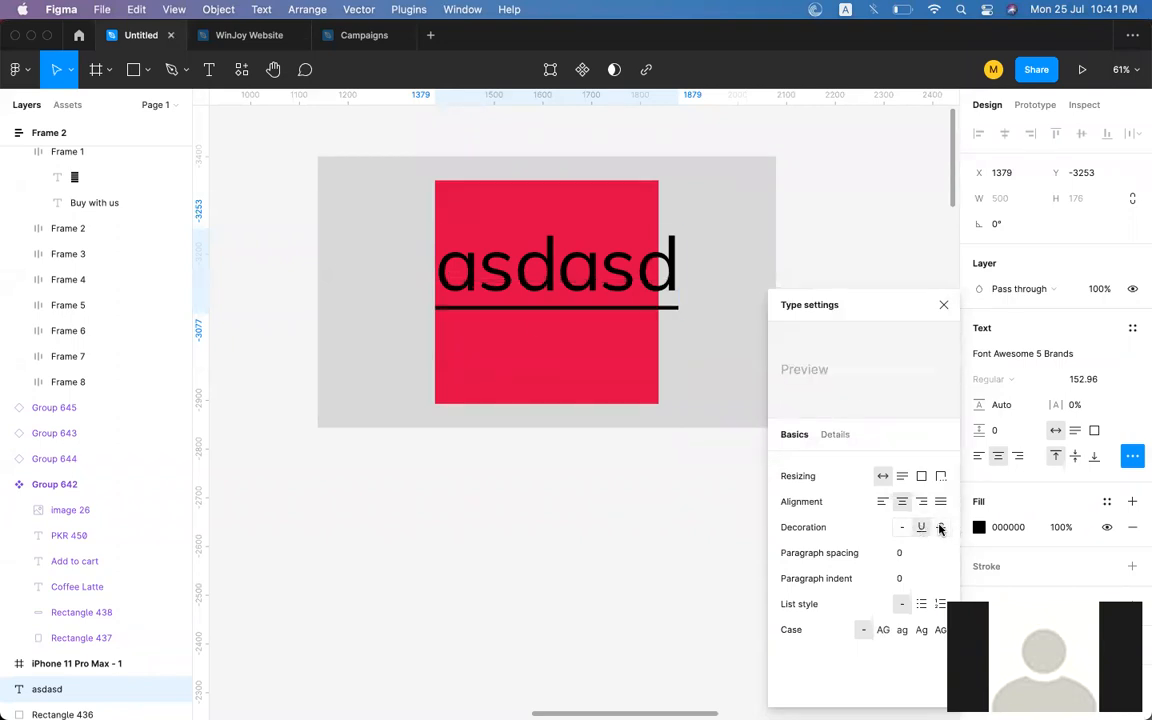
{"action": "left_click", "coordinate": [921, 527]}
{"action": "left_click", "coordinate": [902, 527]}
{"action": "left_click", "coordinate": [921, 527]}
{"action": "left_click", "coordinate": [940, 527]}
{"action": "left_click", "coordinate": [921, 527]}
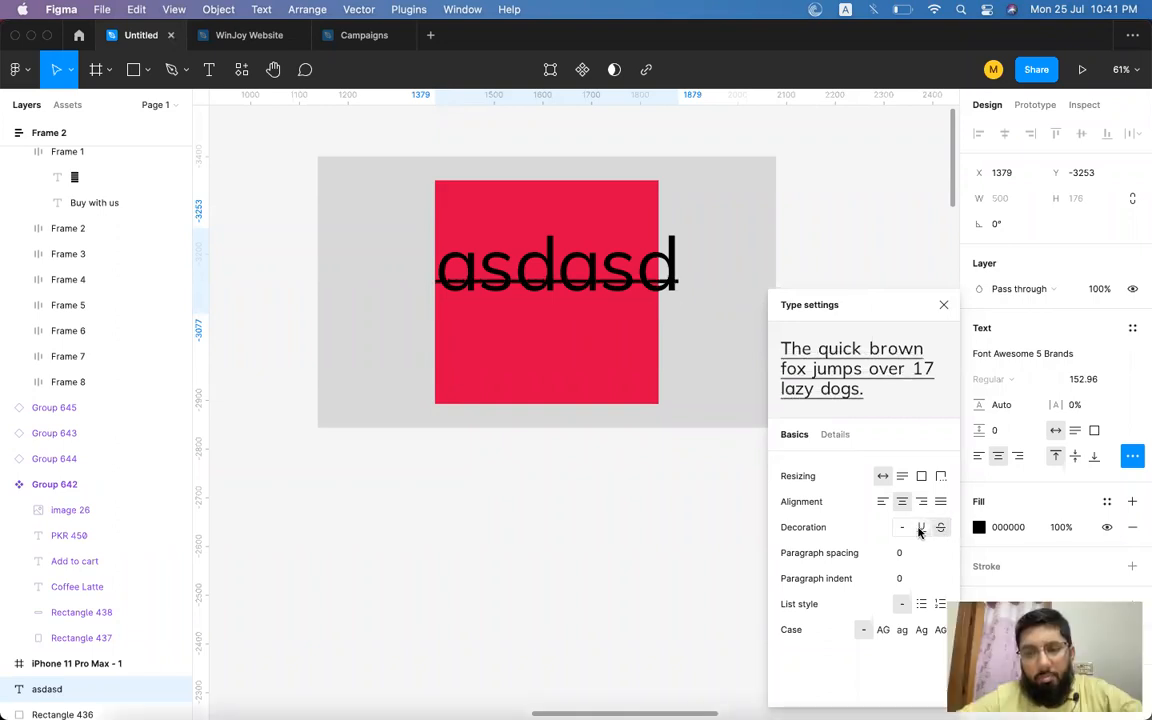
{"action": "left_click", "coordinate": [902, 527]}
{"action": "left_click", "coordinate": [921, 527]}
{"action": "left_click", "coordinate": [940, 527]}
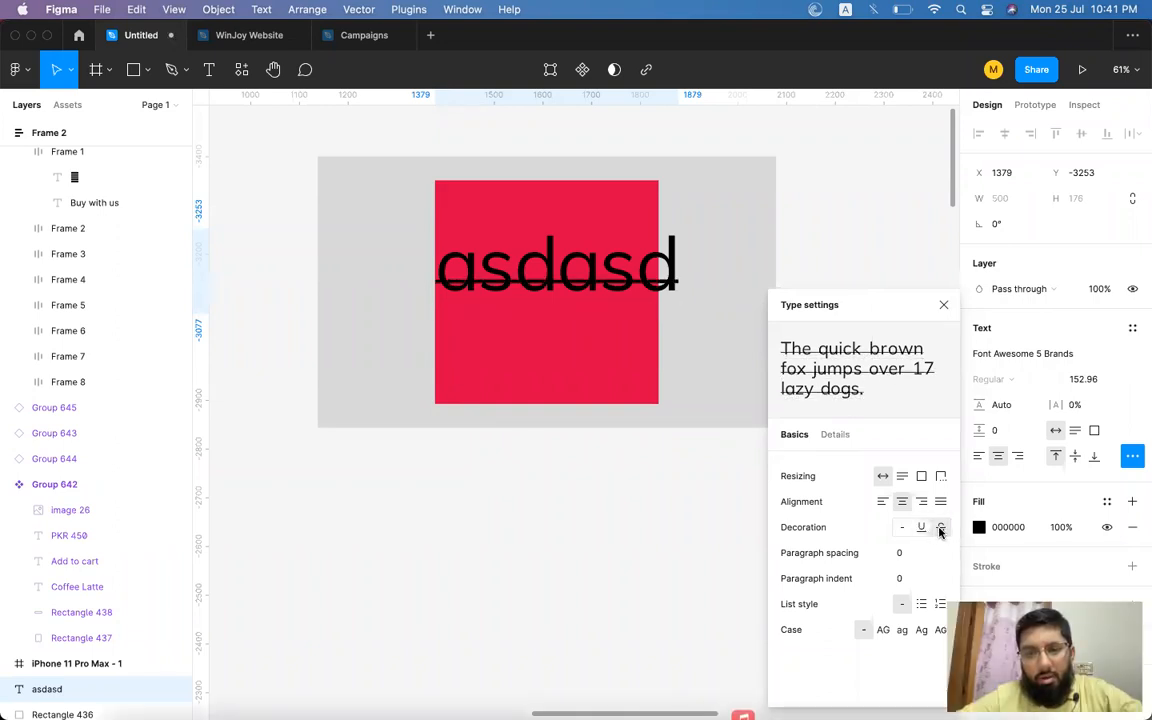
Replace the text content with 12123.
{"action": "double_click", "coordinate": [585, 263]}
{"action": "type", "text": "12123"}
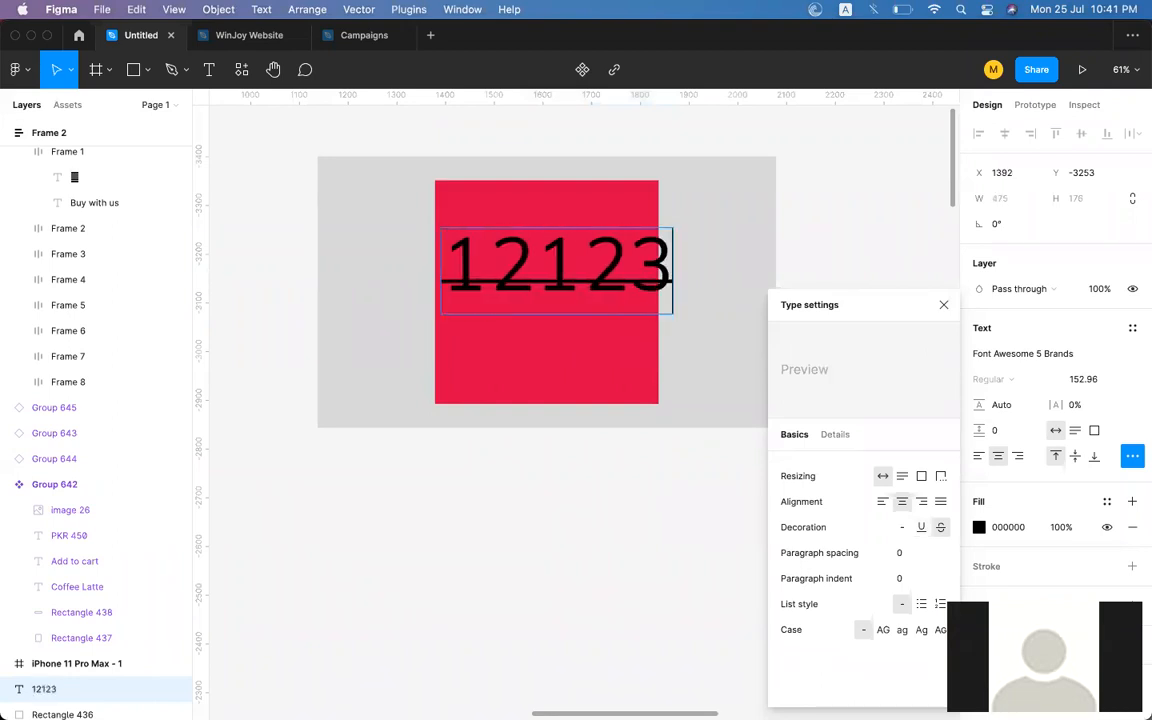
{"action": "key", "text": "Escape"}
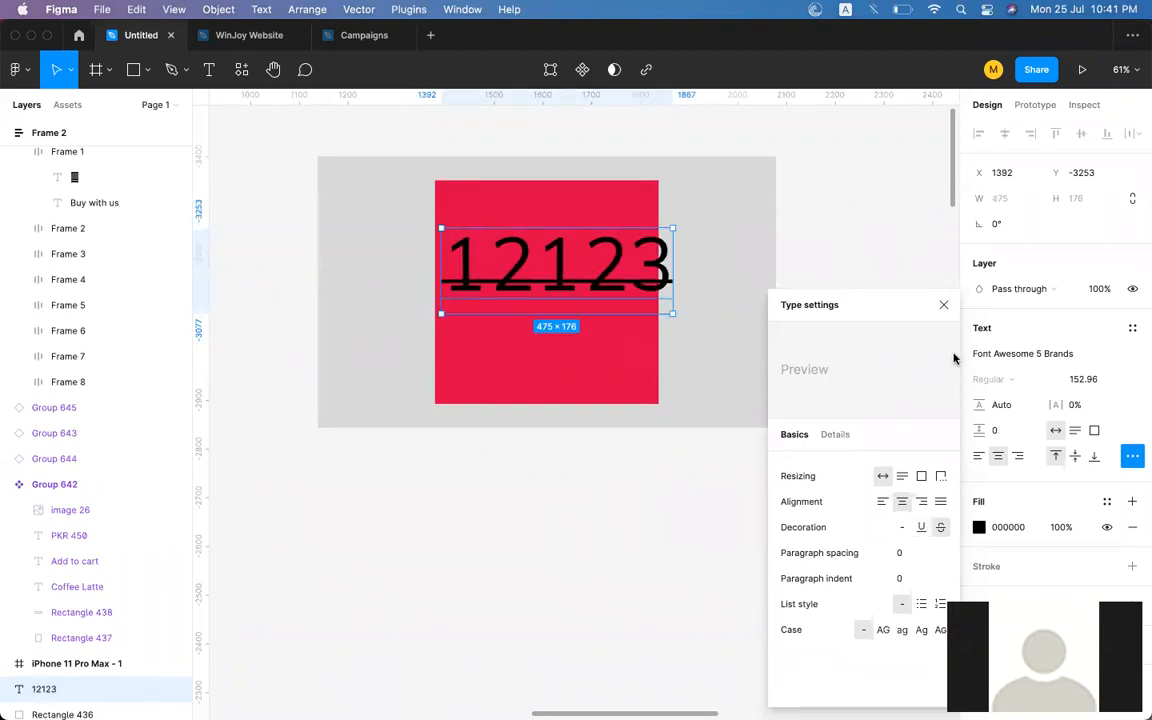
Cycle through the text decoration options again, ending on strikethrough.
{"action": "left_click", "coordinate": [1015, 355]}
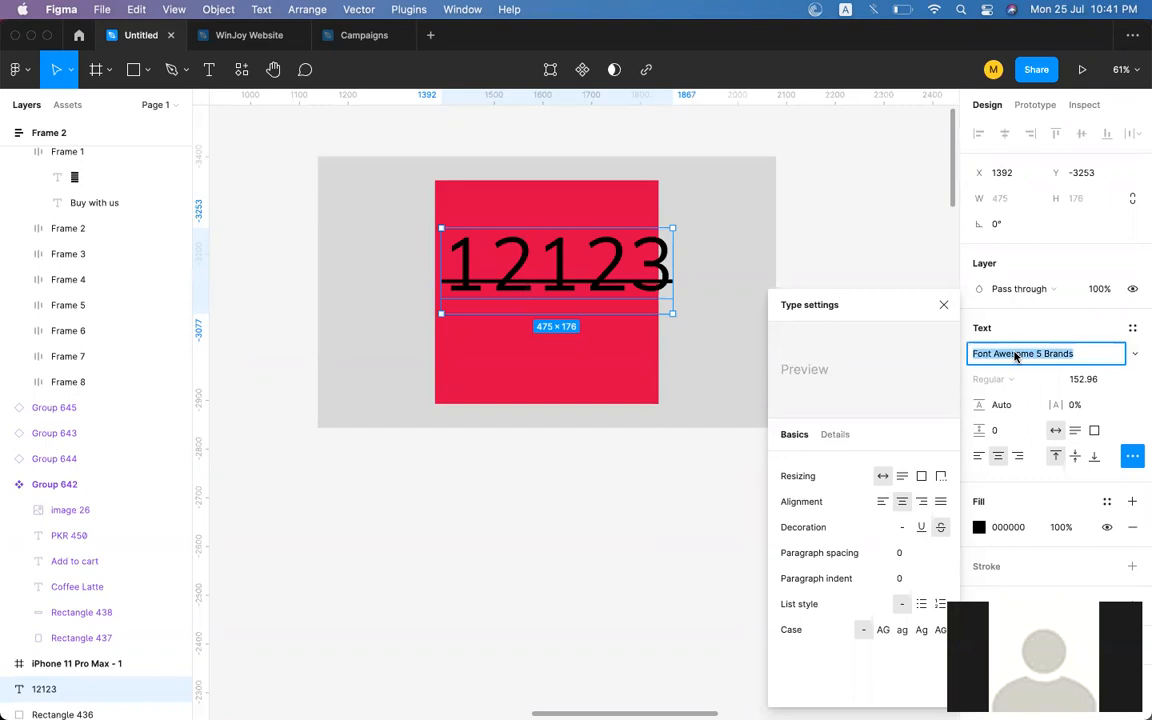
{"action": "left_click", "coordinate": [801, 532]}
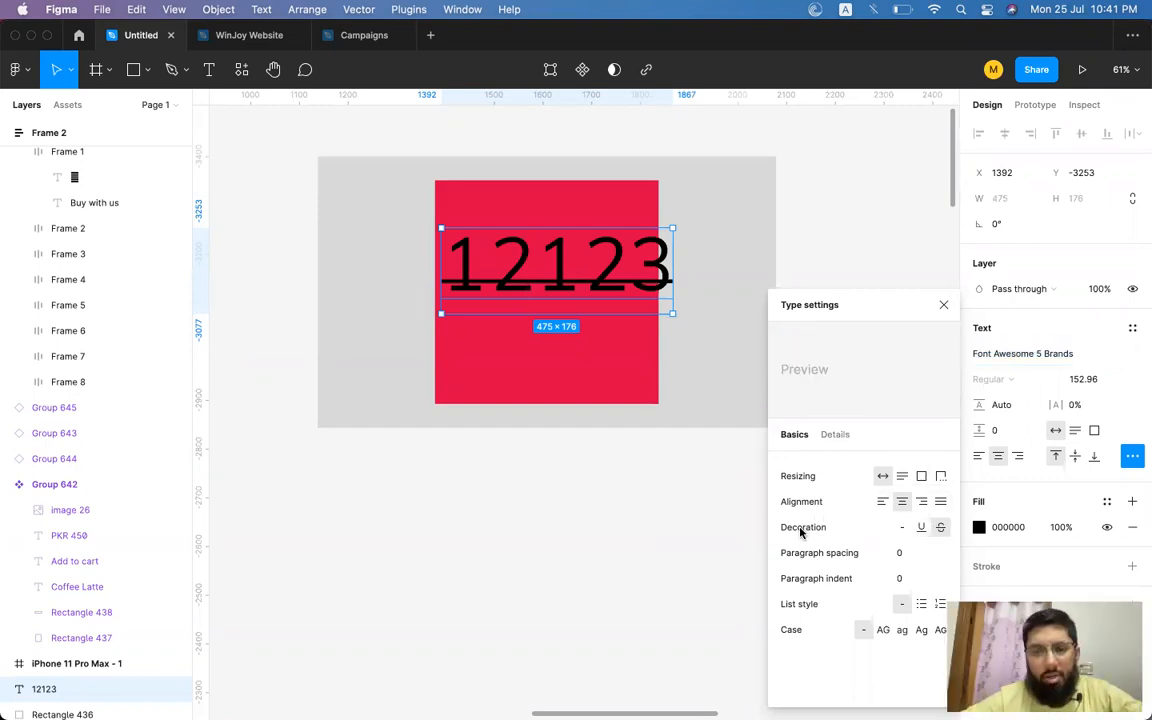
{"action": "left_click", "coordinate": [1131, 457]}
{"action": "left_click", "coordinate": [1131, 457]}
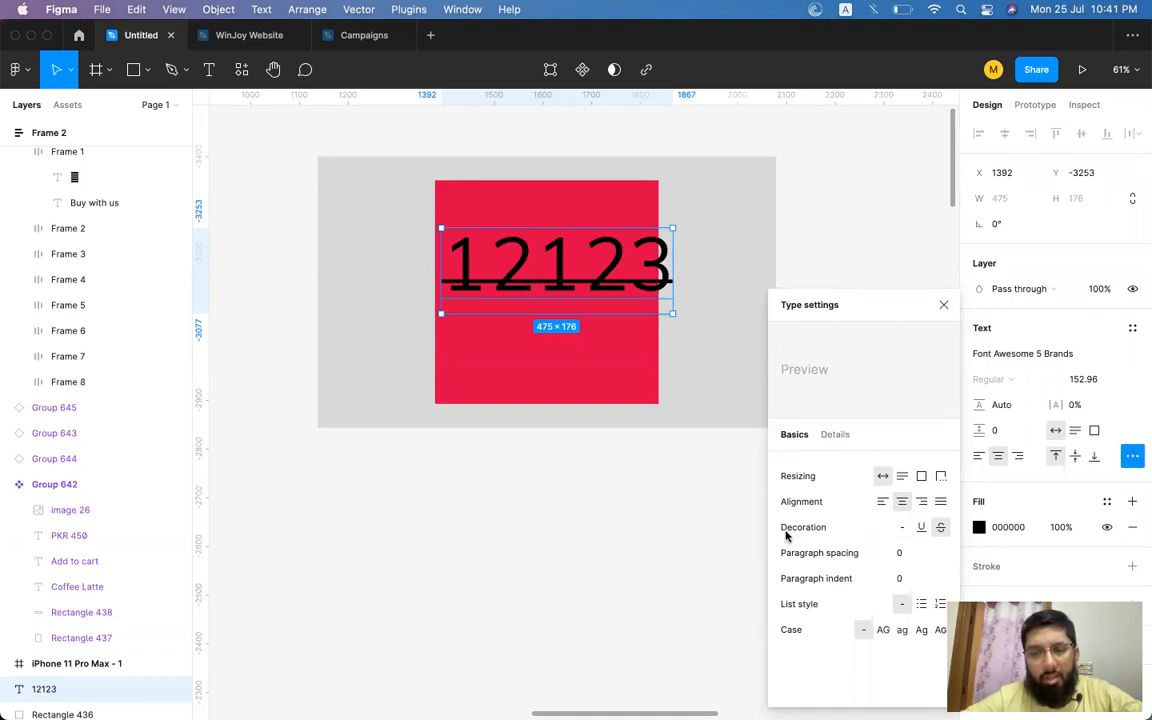
{"action": "left_click", "coordinate": [922, 530]}
{"action": "left_click", "coordinate": [901, 530]}
{"action": "left_click", "coordinate": [922, 530]}
{"action": "left_click", "coordinate": [941, 530]}
{"action": "left_click", "coordinate": [921, 527]}
{"action": "left_click", "coordinate": [901, 527]}
{"action": "left_click", "coordinate": [941, 527]}
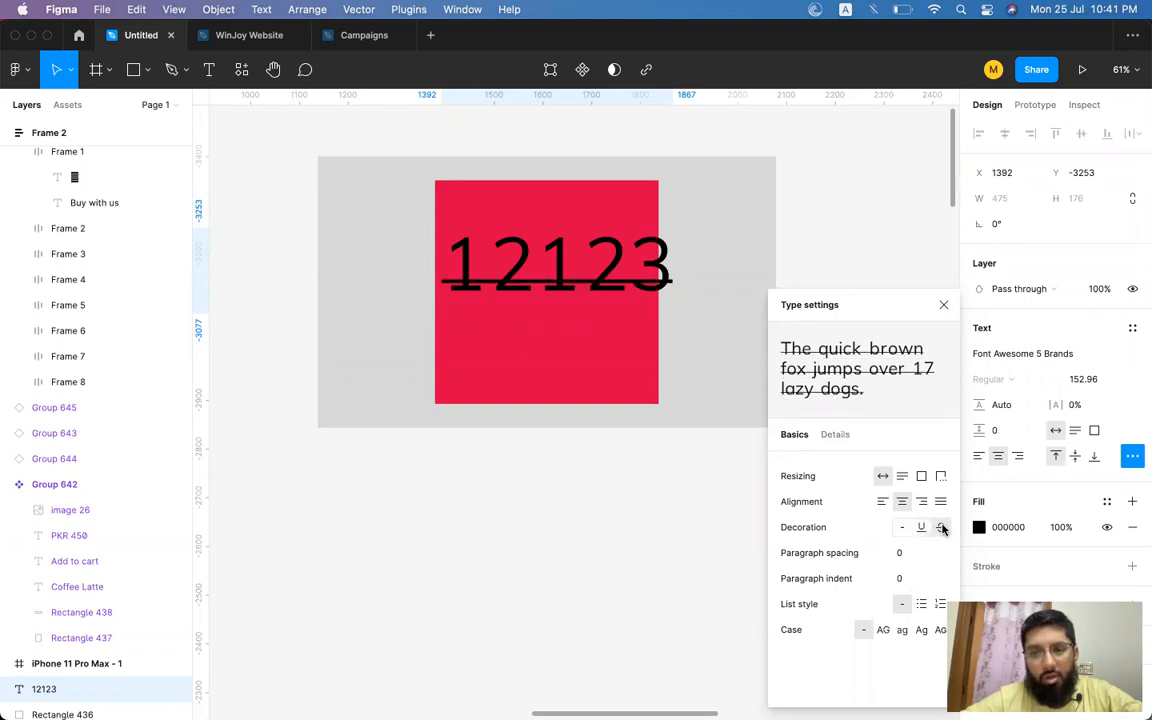
Delete the 12123 text layer.
{"action": "scroll", "coordinate": [540, 290], "scroll_direction": "down", "scroll_amount": 5}
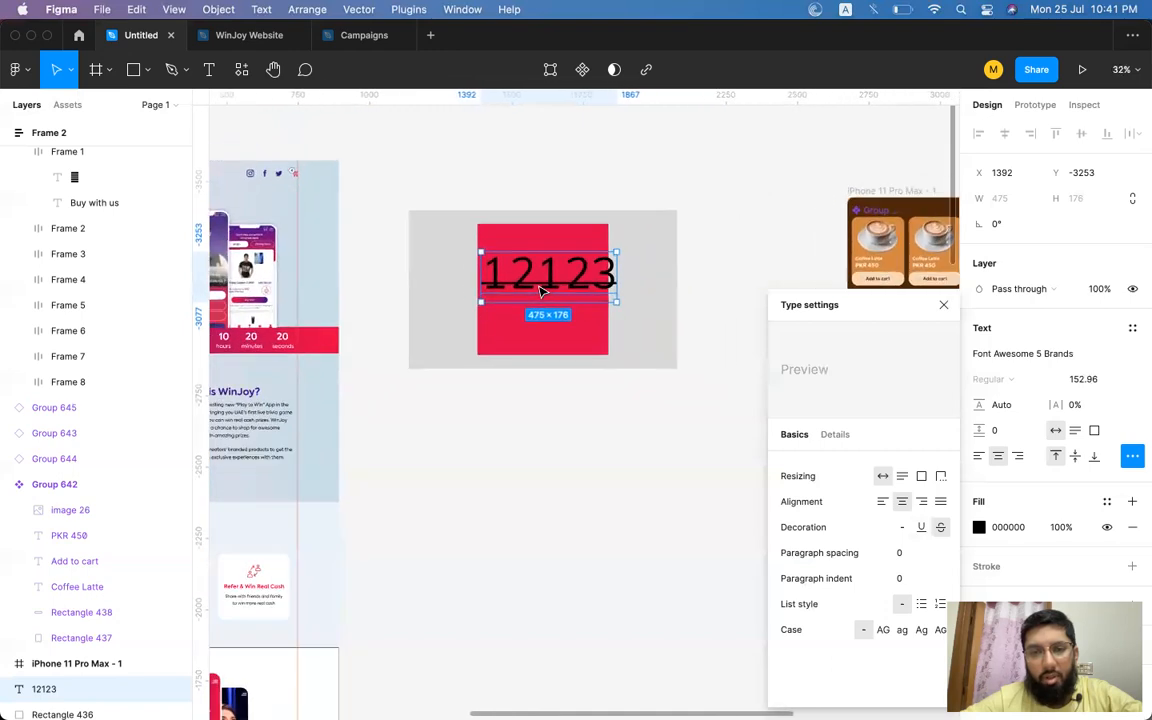
{"action": "scroll", "coordinate": [540, 290], "scroll_direction": "up", "scroll_amount": 1}
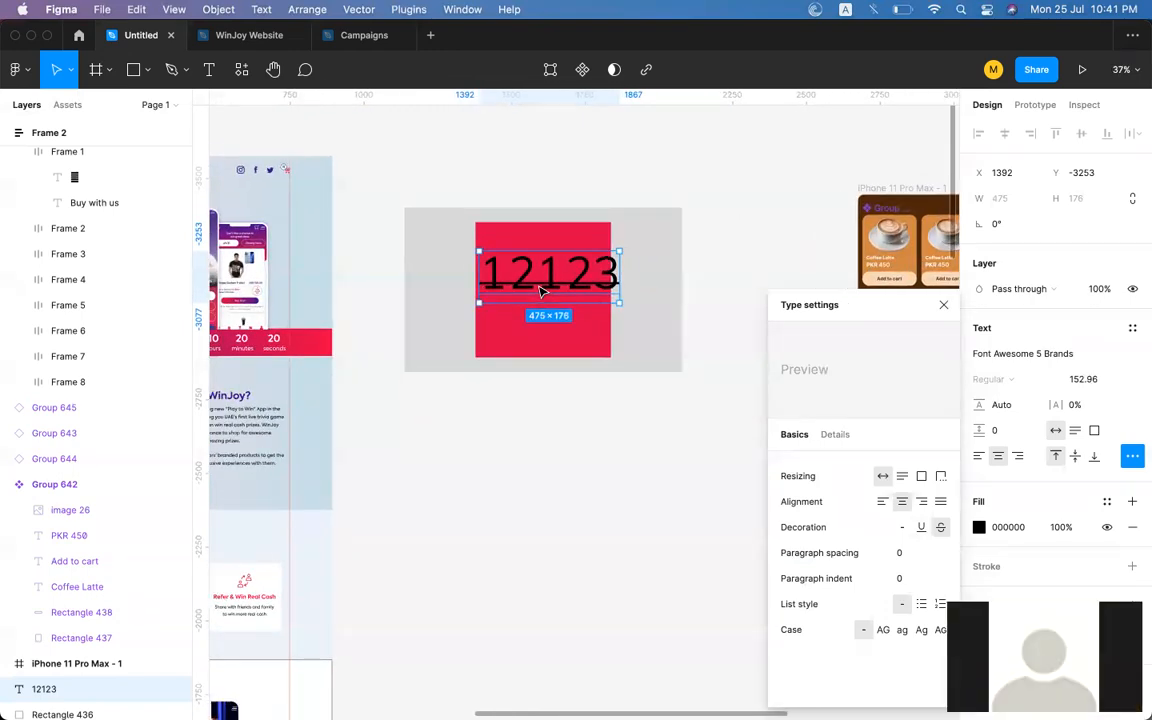
{"action": "key", "text": "Delete"}
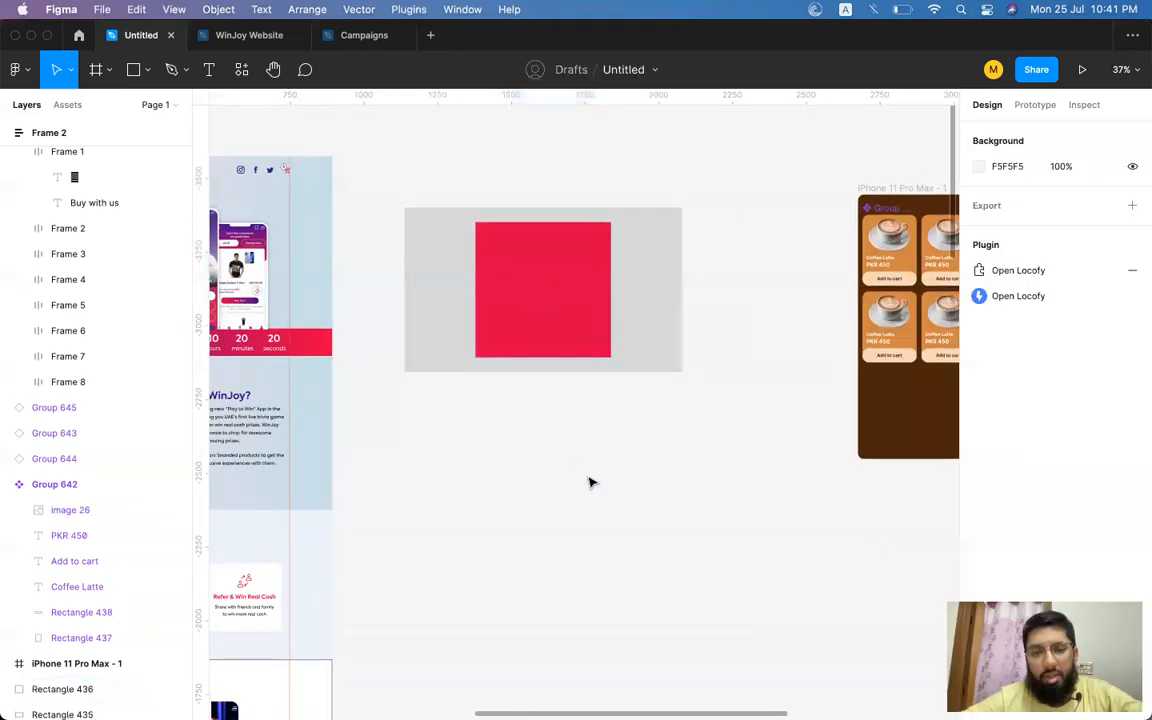